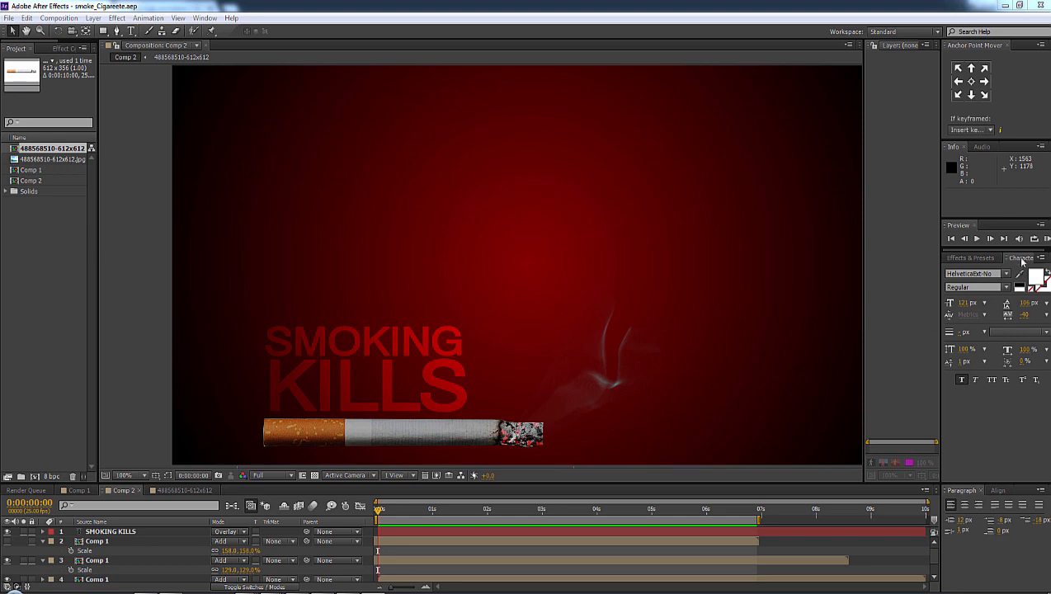
# Preview the finished SMOKING KILLS cigarette smoke animation in Comp 2, and stop the playback.
pyautogui.click(1046, 238)
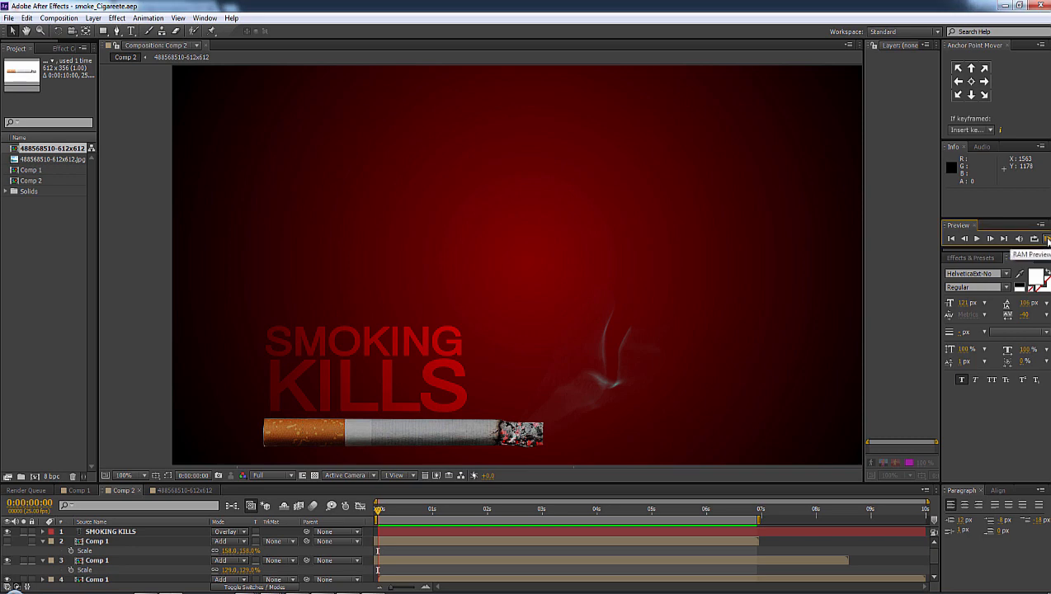
pyautogui.click(1045, 238)
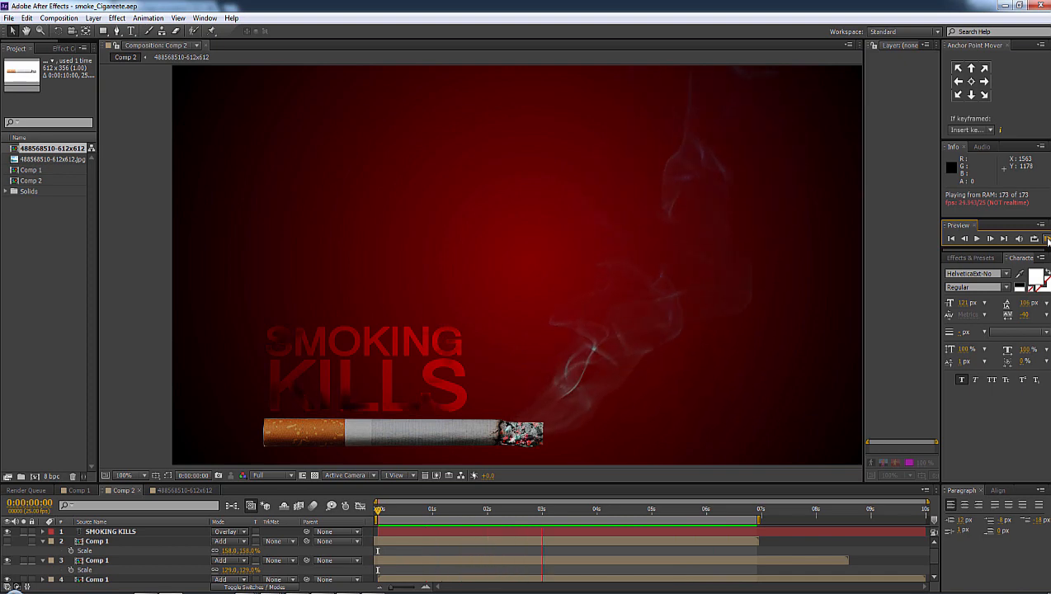
pyautogui.click(42, 323)
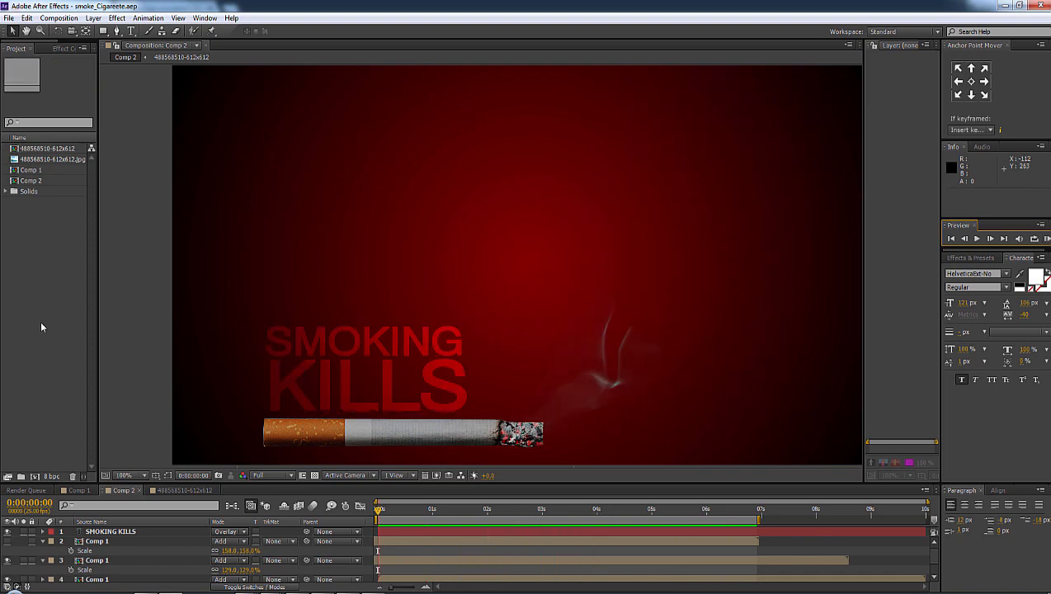
# Create a composition named Comp 3 with the HDV/HDTV 720 25 preset, 1280 x 720 px, 25 fps and a 10-second duration.
pyautogui.click(36, 476)
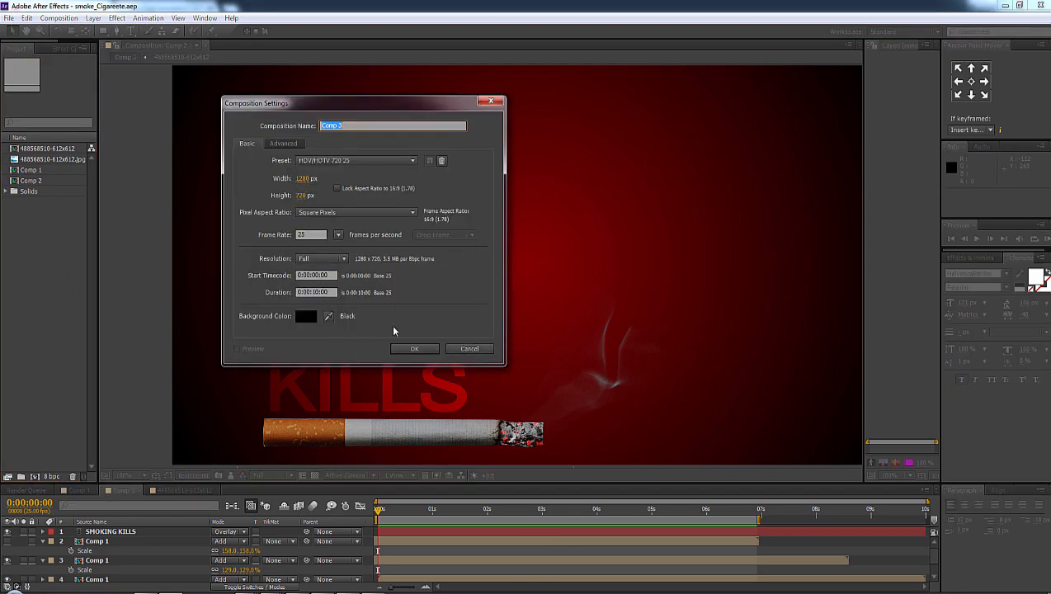
pyautogui.click(414, 348)
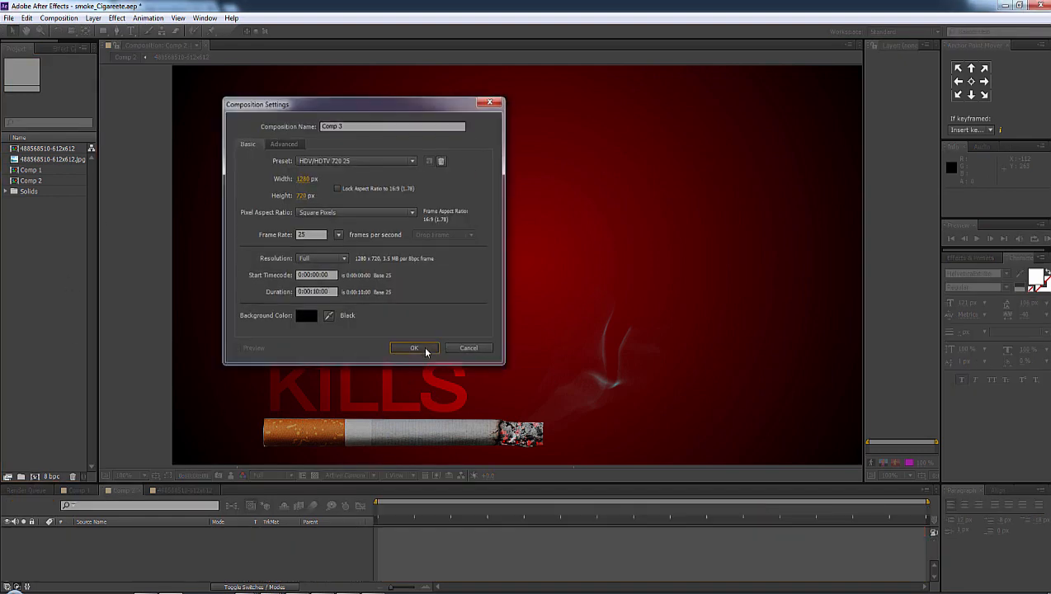
pyautogui.press(',')
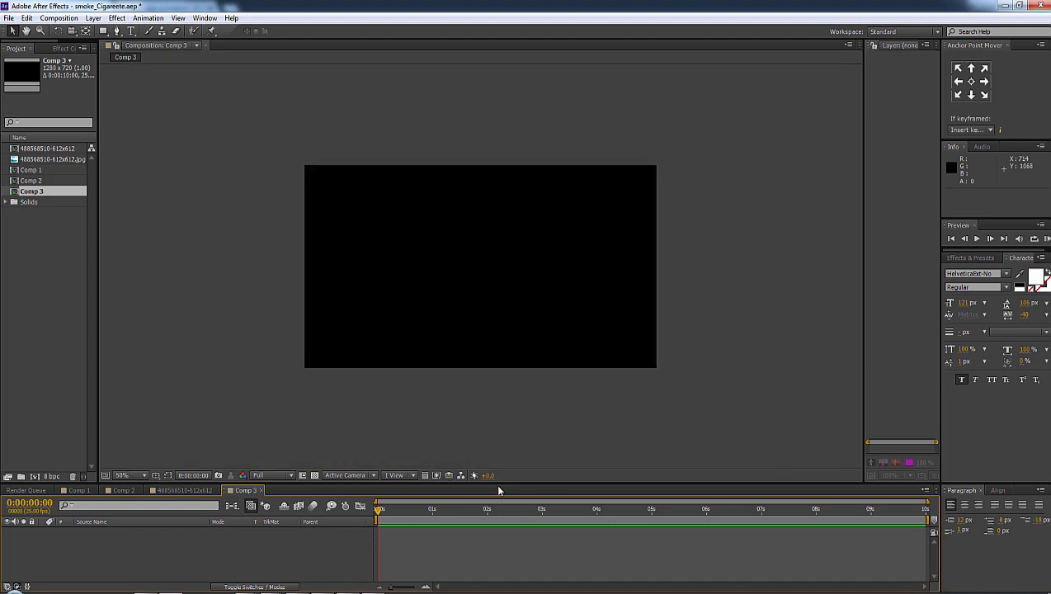
pyautogui.moveTo(495, 482); pyautogui.dragTo(502, 394)
pyautogui.press('.')
pyautogui.press('.')
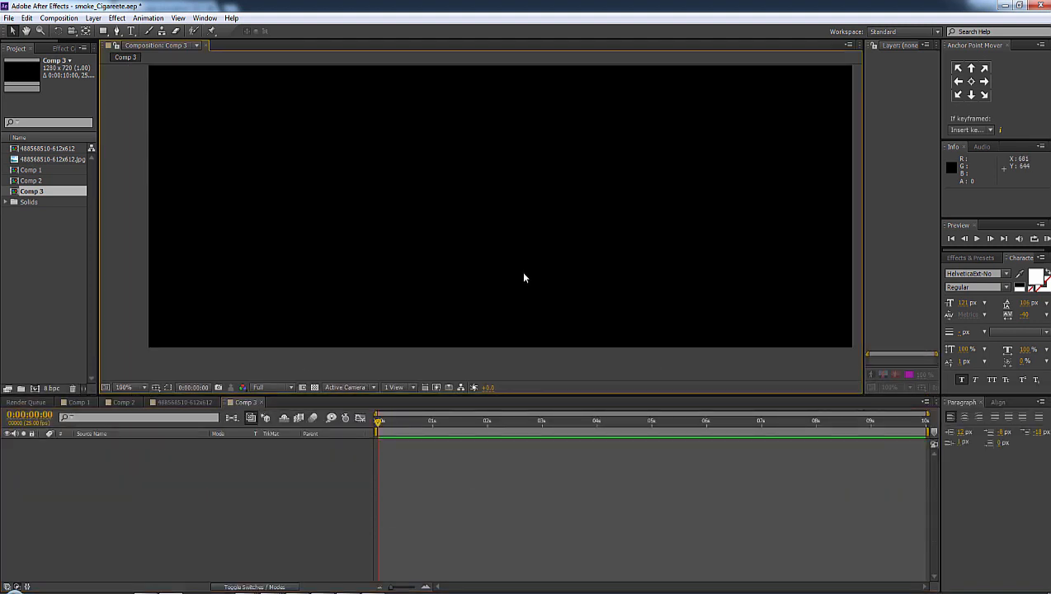
pyautogui.press(',')
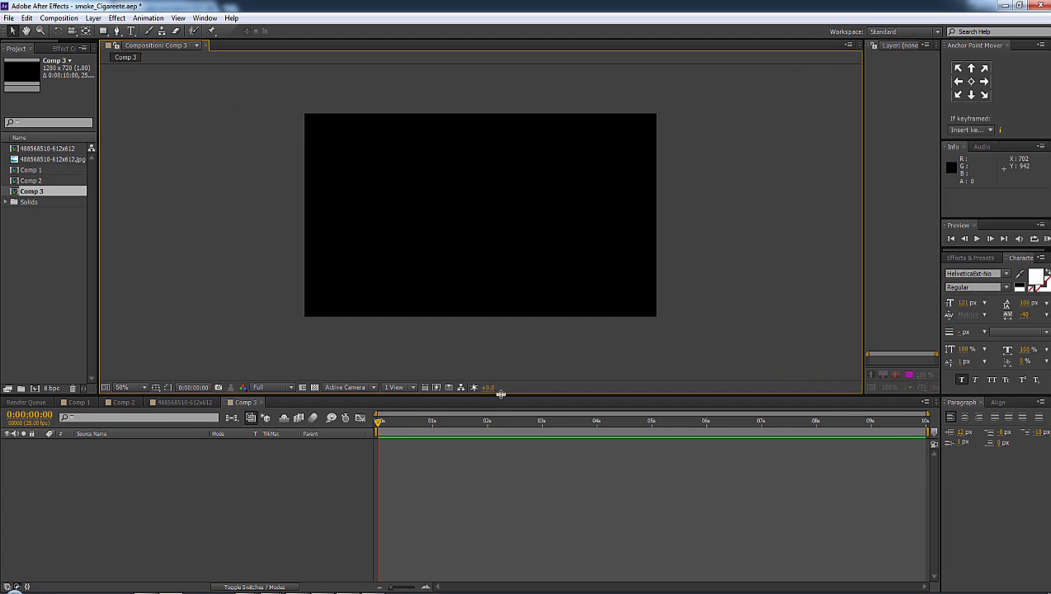
# Add a black solid layer, 1280 x 720 px, to Comp 3.
pyautogui.moveTo(497, 396); pyautogui.dragTo(498, 356)
pyautogui.rightClick(502, 443)
pyautogui.moveTo(563, 450)
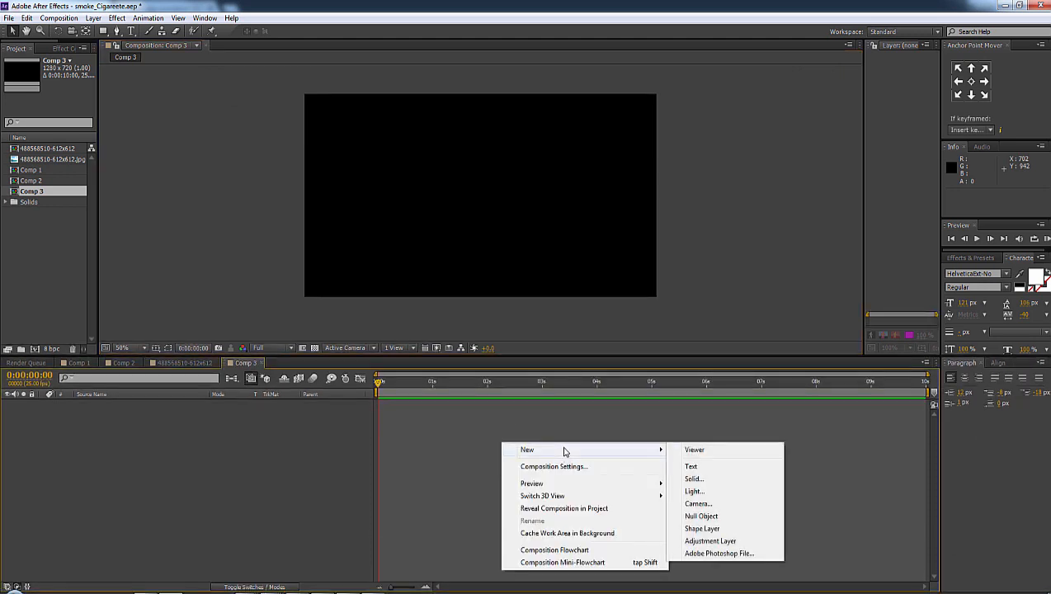
pyautogui.click(694, 479)
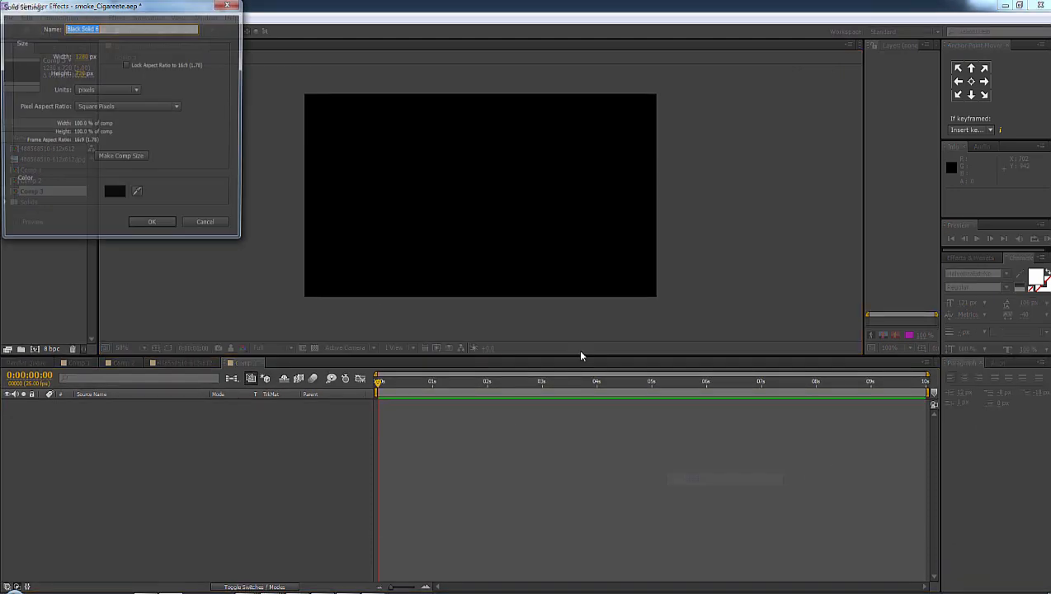
pyautogui.click(175, 227)
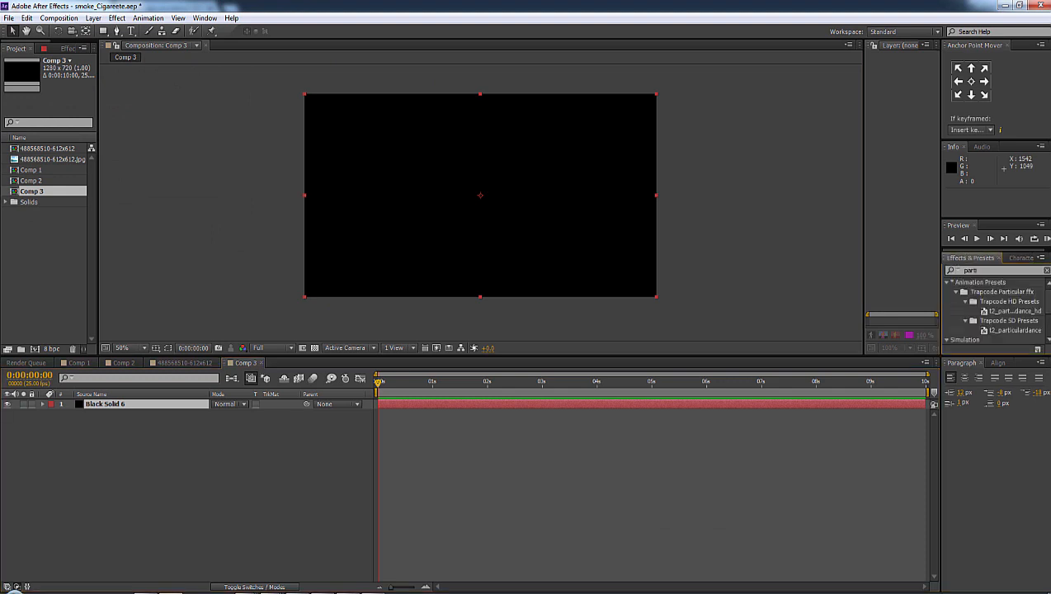
# Apply the Trapcode Particular effect to the black solid and check the emitted particles around 4.5 seconds.
pyautogui.click(970, 257)
pyautogui.scroll(-3, 994, 310)
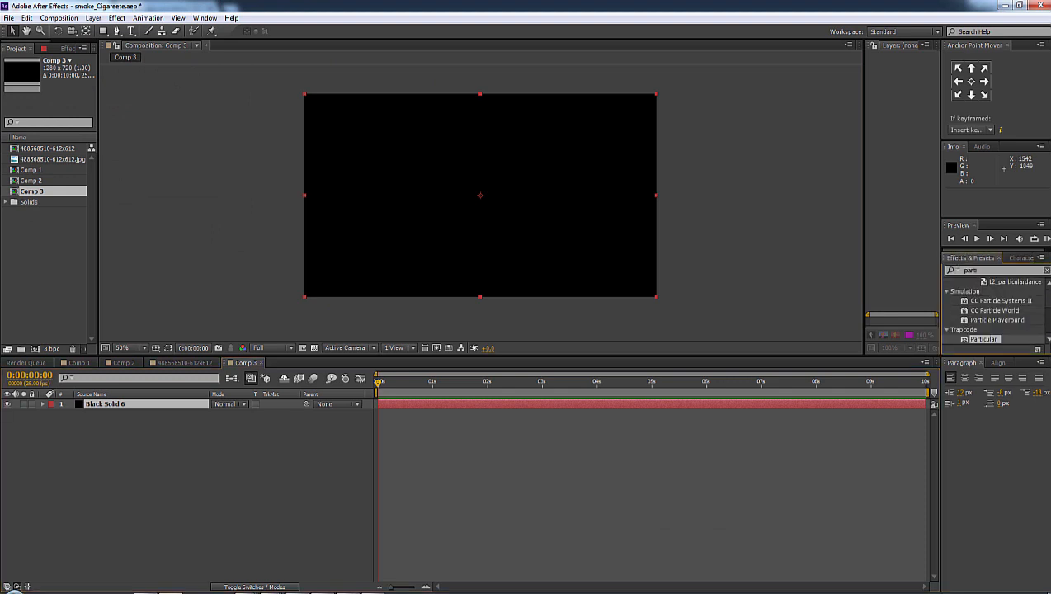
pyautogui.doubleClick(984, 339)
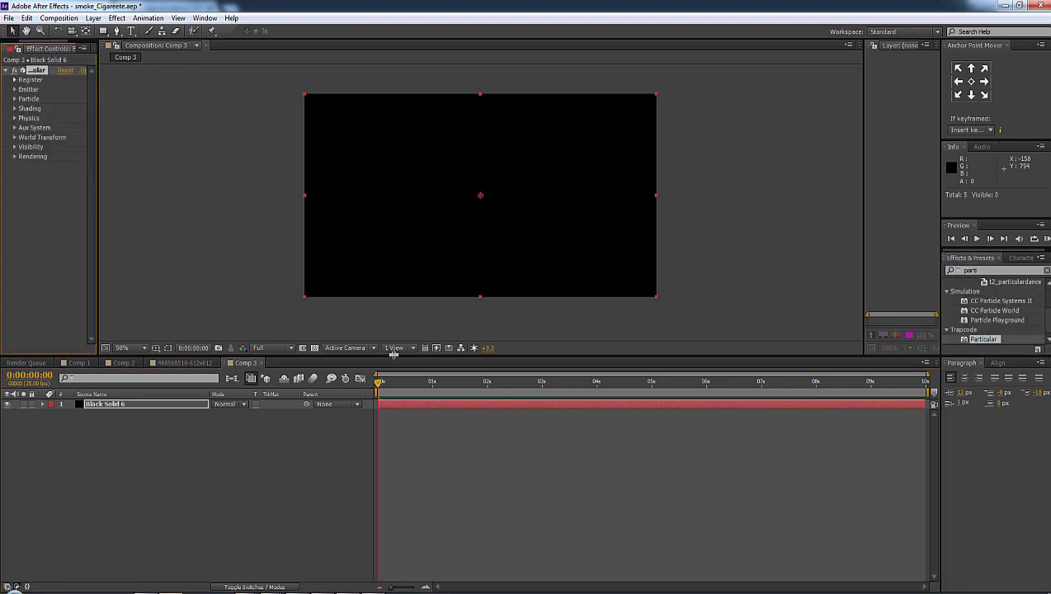
pyautogui.moveTo(394, 353); pyautogui.dragTo(394, 399)
pyautogui.moveTo(96, 250); pyautogui.dragTo(212, 237)
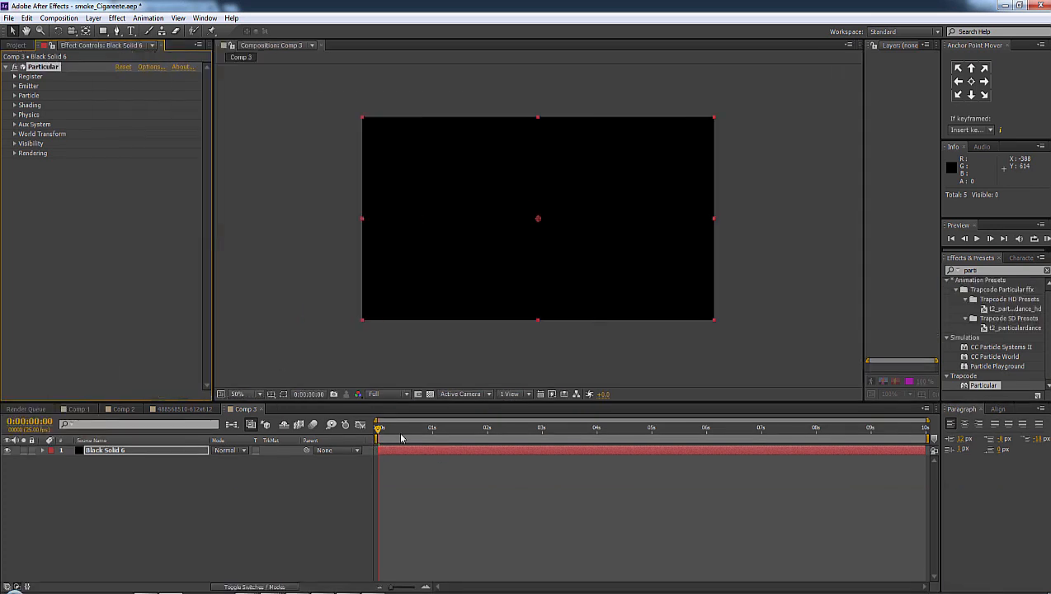
pyautogui.moveTo(402, 438); pyautogui.dragTo(635, 315)
pyautogui.press('.')
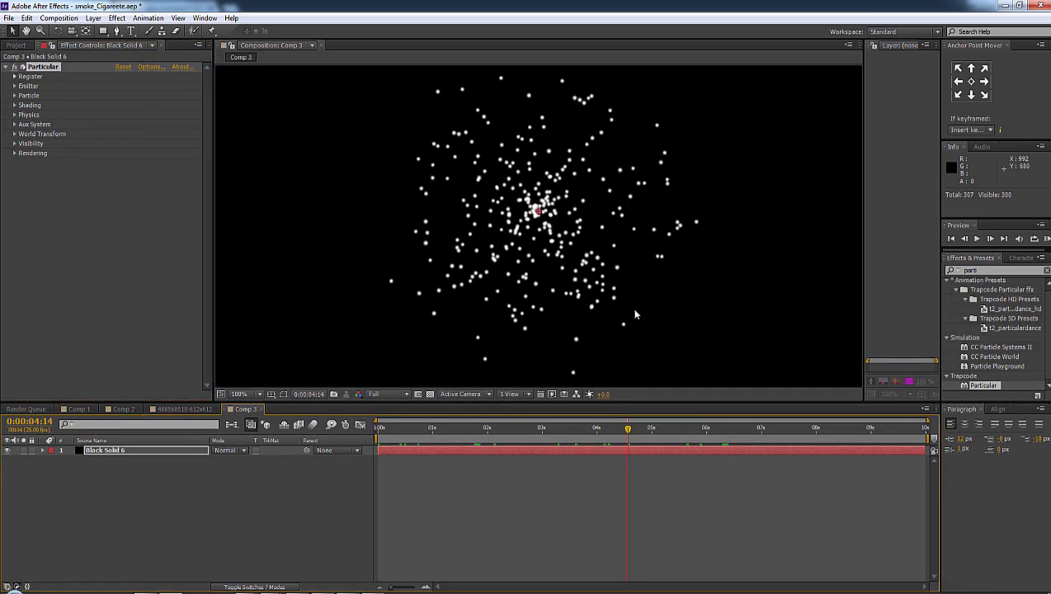
# Change Particular's emitter type to Box and set Emitter Size Y and Emitter Size Z to 0.
pyautogui.click(14, 86)
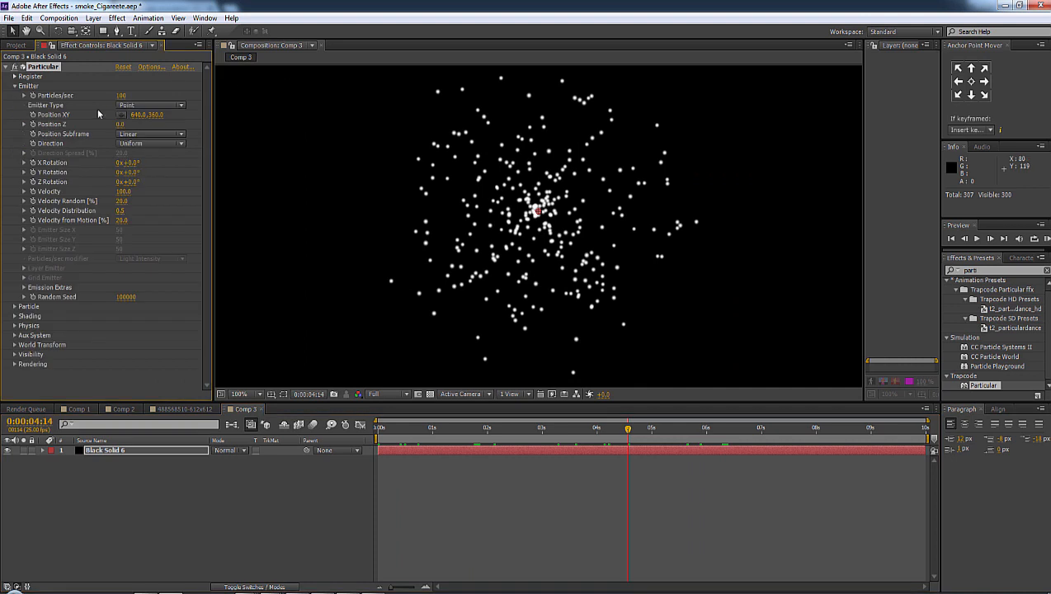
pyautogui.click(160, 107)
pyautogui.click(140, 130)
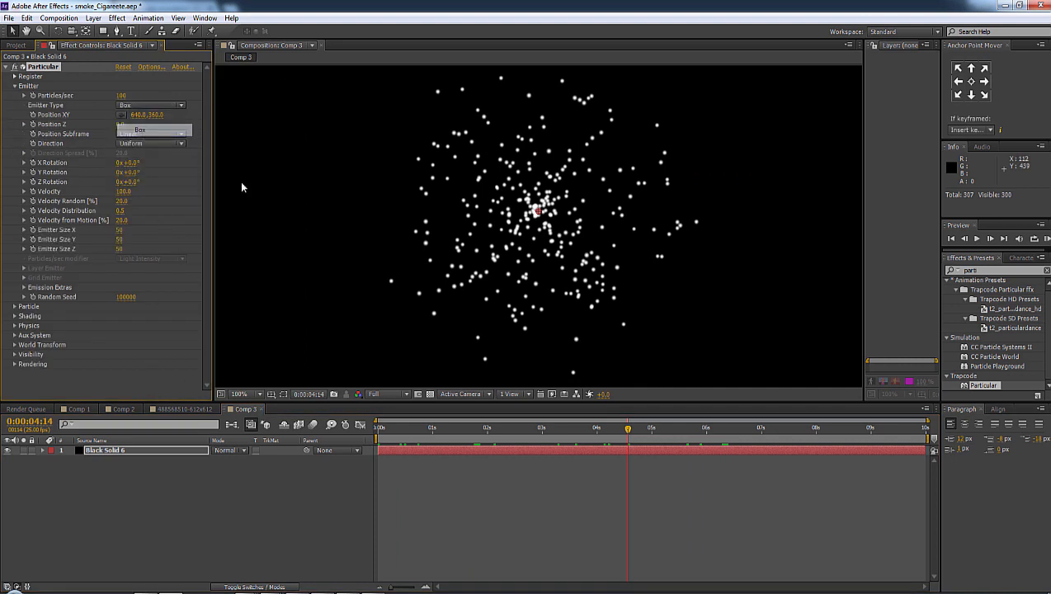
pyautogui.press(',')
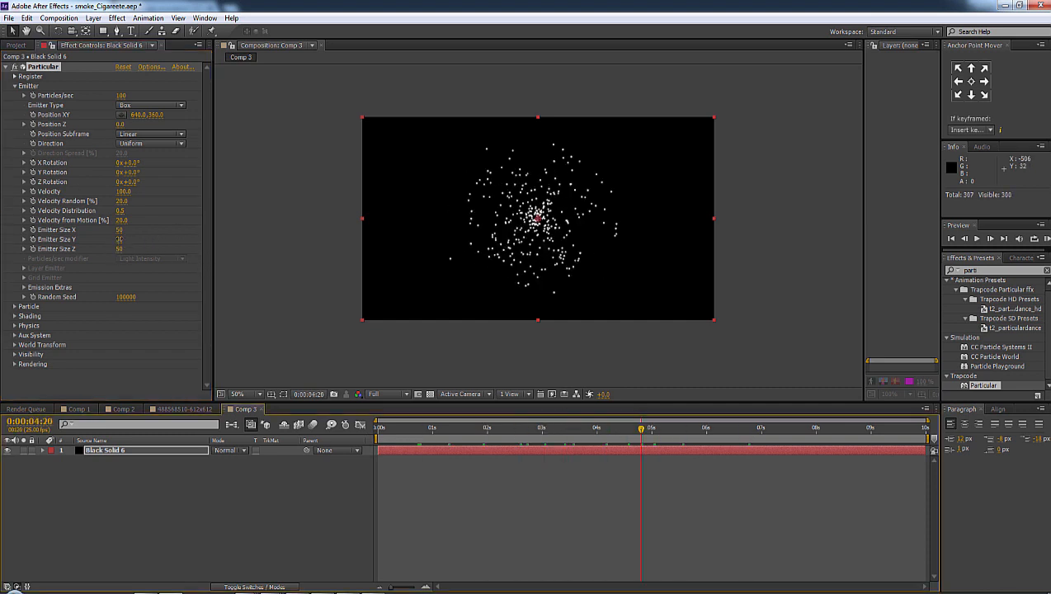
pyautogui.write('0')
pyautogui.press('Return')
pyautogui.click(119, 248)
pyautogui.write('0')
pyautogui.press('Return')
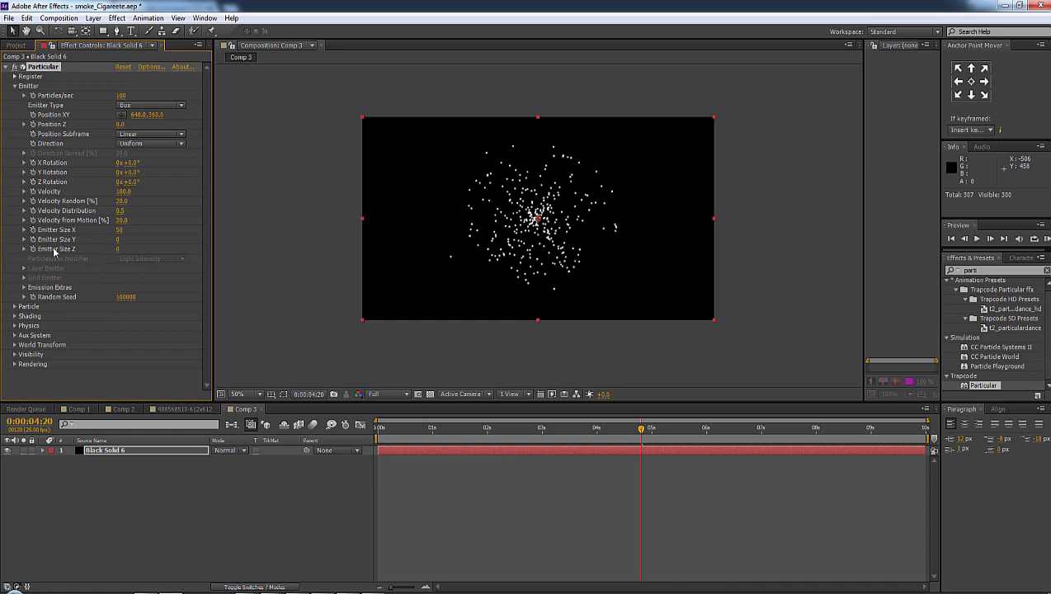
# Change the emitter's direction to Directional and check the particles around 5 seconds.
pyautogui.click(152, 135)
pyautogui.click(152, 138)
pyautogui.click(151, 144)
pyautogui.click(146, 169)
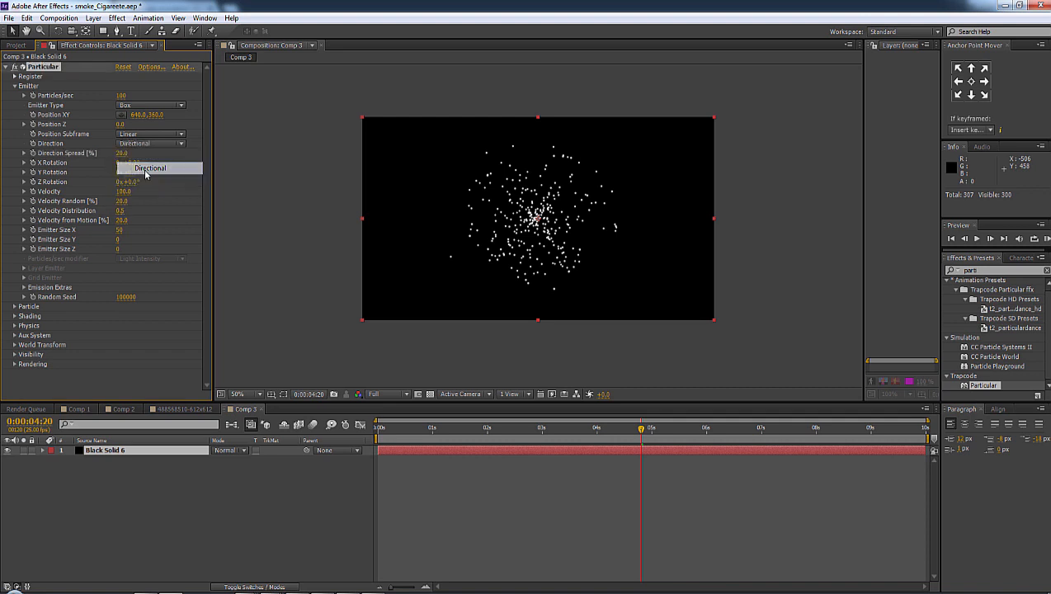
pyautogui.moveTo(432, 430); pyautogui.dragTo(659, 434)
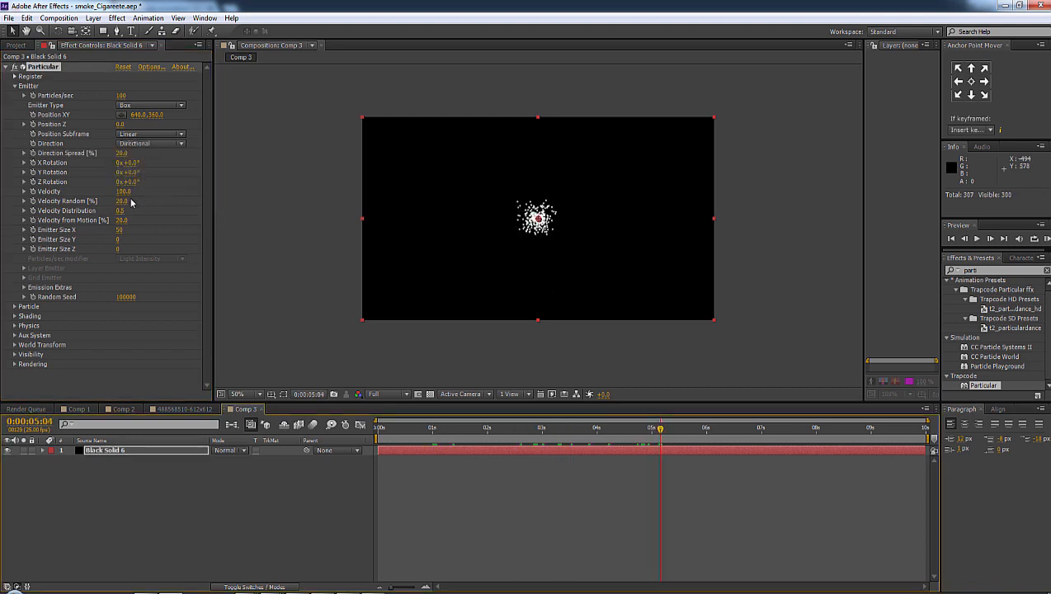
# Set the emitter's X Rotation to 90° and move the emitter down to about 622, 674 near the frame's lower edge.
pyautogui.moveTo(133, 179); pyautogui.dragTo(172, 165)
pyautogui.click(132, 173)
pyautogui.press('Return')
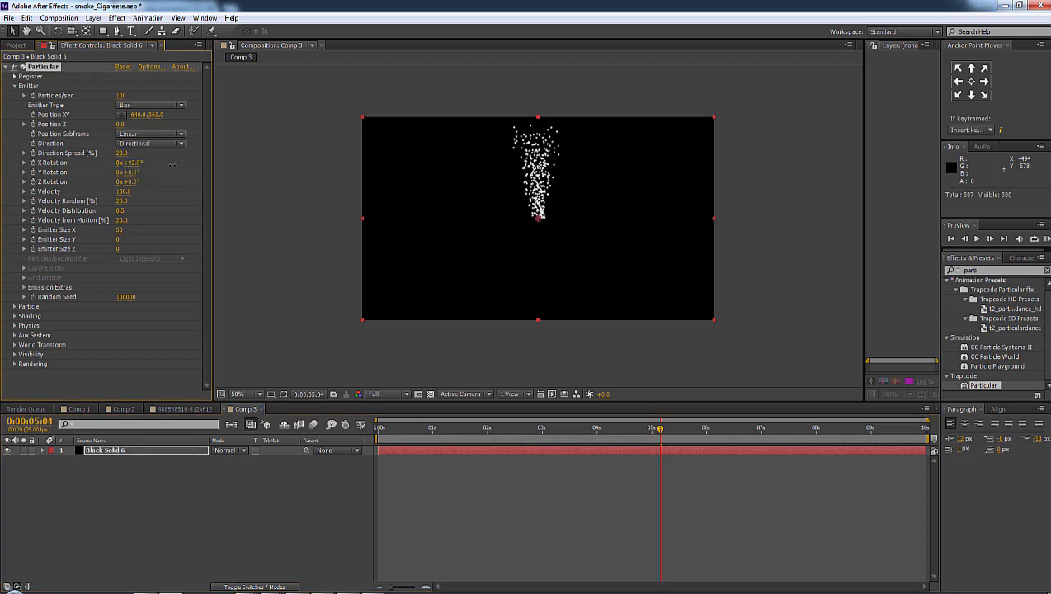
pyautogui.click(133, 164)
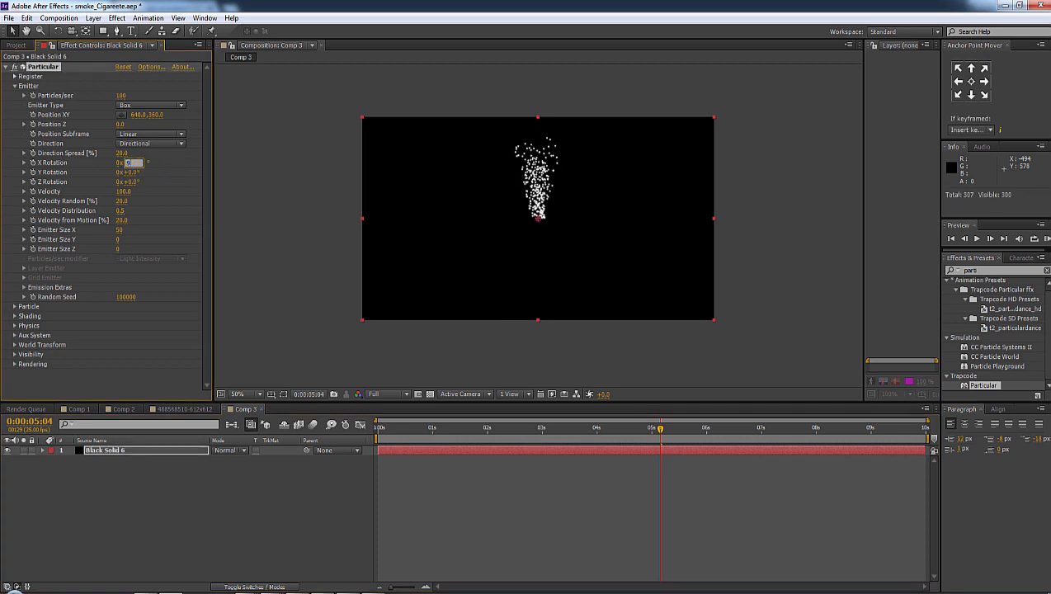
pyautogui.moveTo(533, 223); pyautogui.dragTo(535, 314)
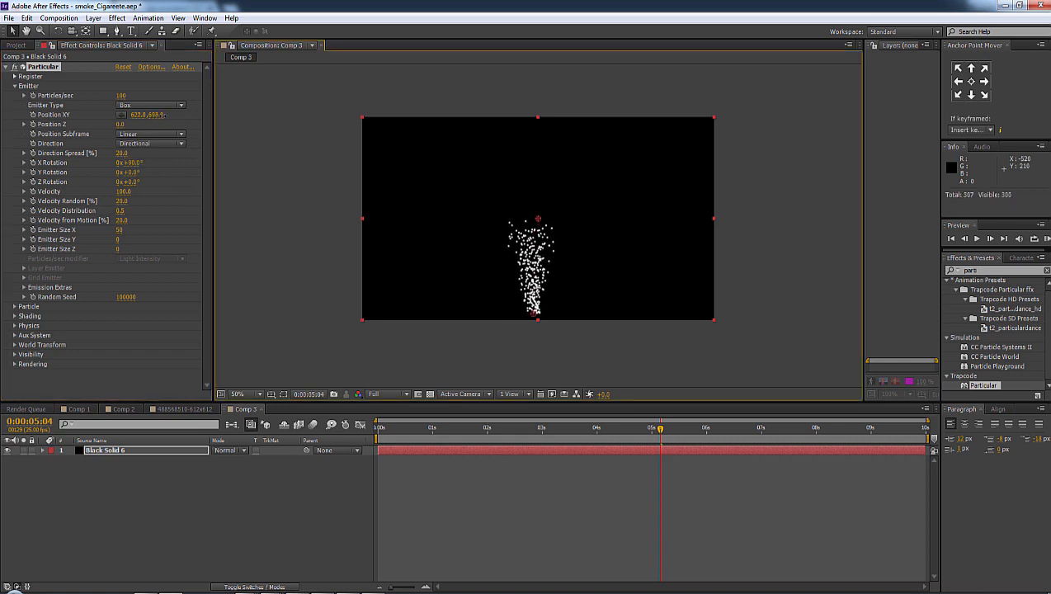
pyautogui.moveTo(417, 428); pyautogui.dragTo(705, 429)
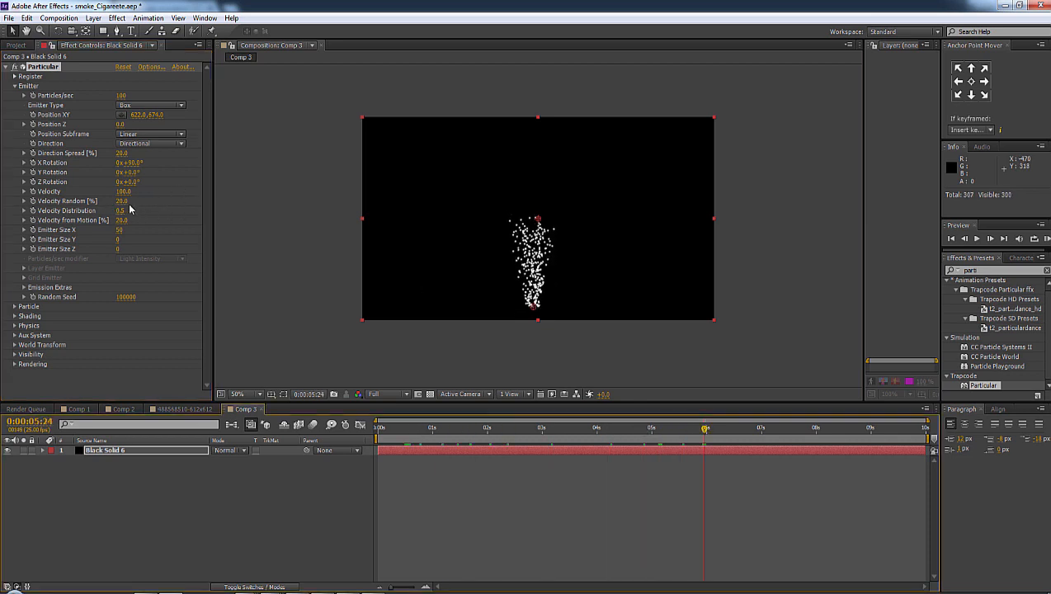
# Set the emitter's Direction Spread and Velocity to 0.
pyautogui.click(121, 154)
pyautogui.write('0')
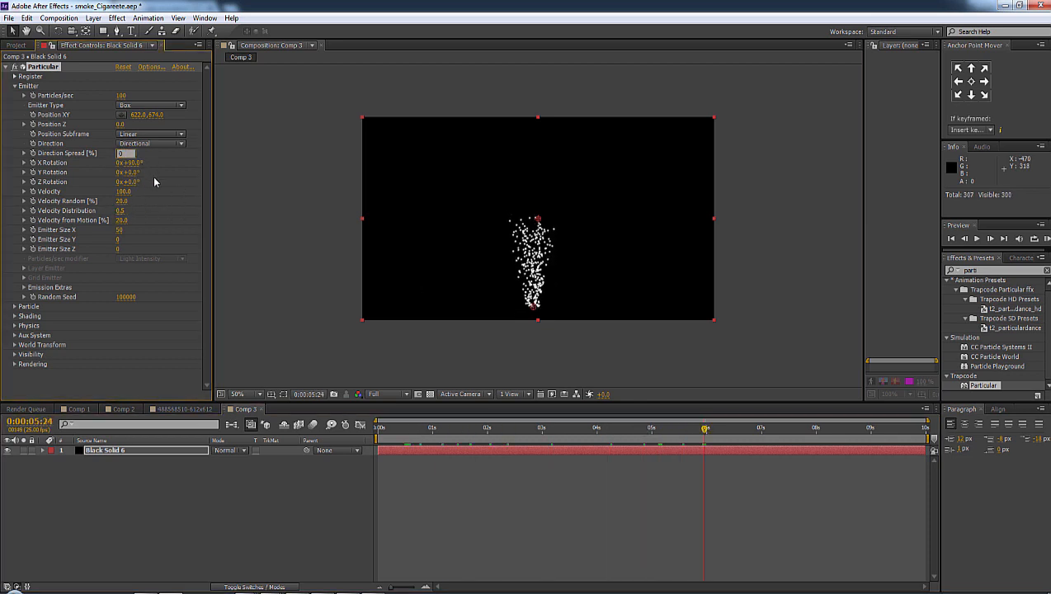
pyautogui.press('Return')
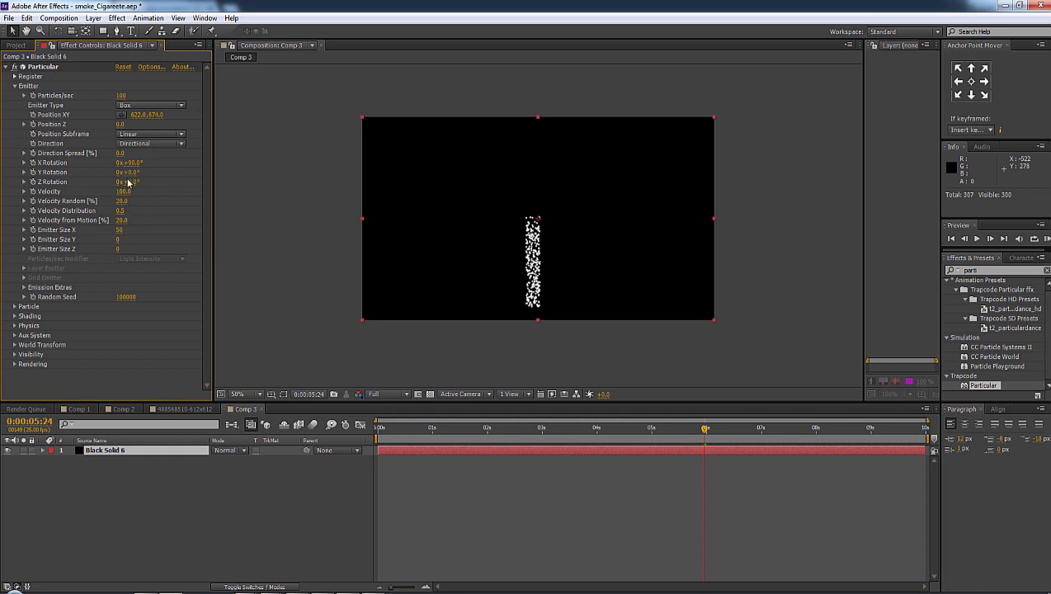
pyautogui.click(122, 191)
pyautogui.write('0')
pyautogui.press('Return')
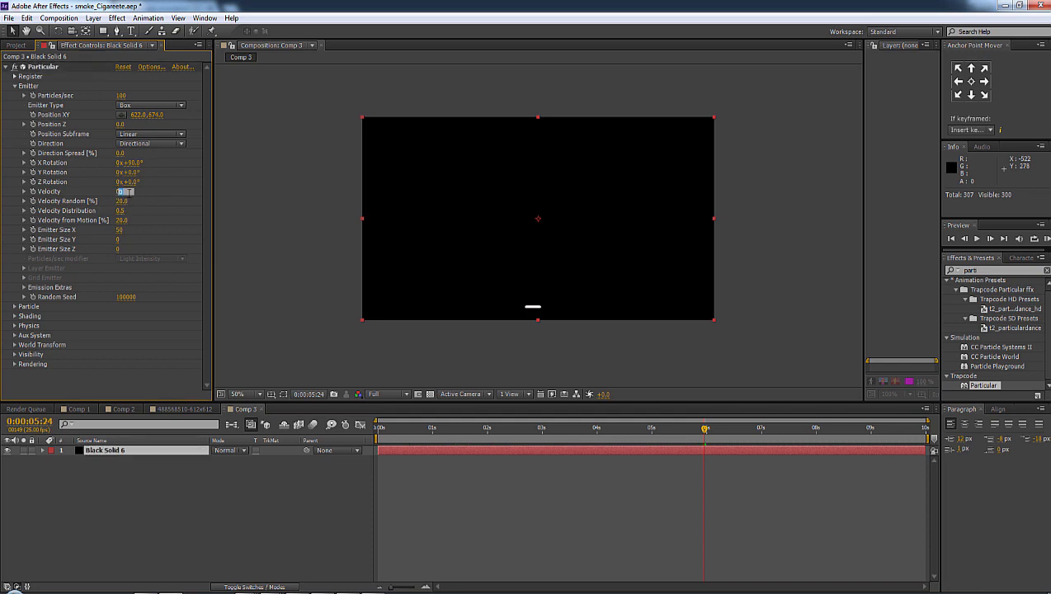
# Set the emitter's Velocity Random and Velocity Distribution to 0 and check the particles around 3 seconds.
pyautogui.click(122, 201)
pyautogui.write('0')
pyautogui.press('Return')
pyautogui.click(121, 211)
pyautogui.write('0')
pyautogui.press('Return')
pyautogui.moveTo(452, 429); pyautogui.dragTo(552, 429)
pyautogui.scroll(2, 583, 275)
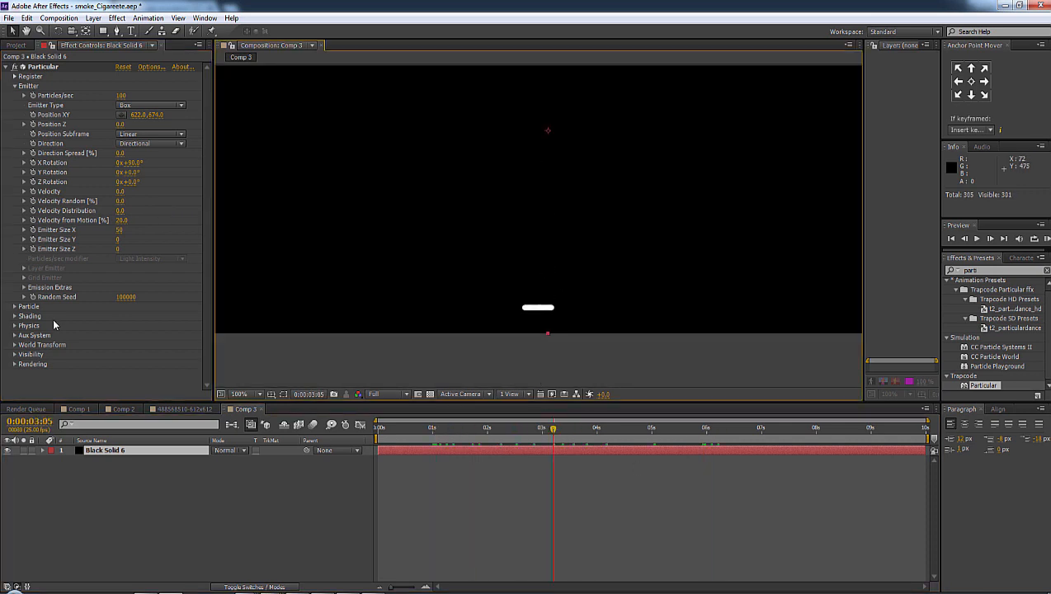
# Set Particular's Physics gravity to -50 so the particles rise, and preview the animation.
pyautogui.click(14, 325)
pyautogui.scroll(-1, 29, 336)
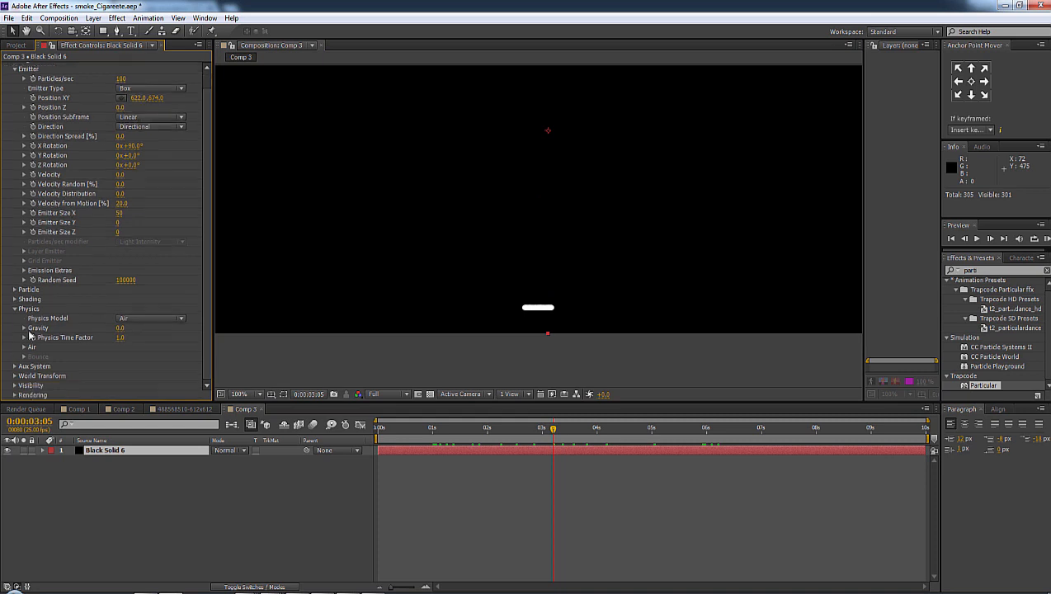
pyautogui.moveTo(120, 328); pyautogui.dragTo(89, 328)
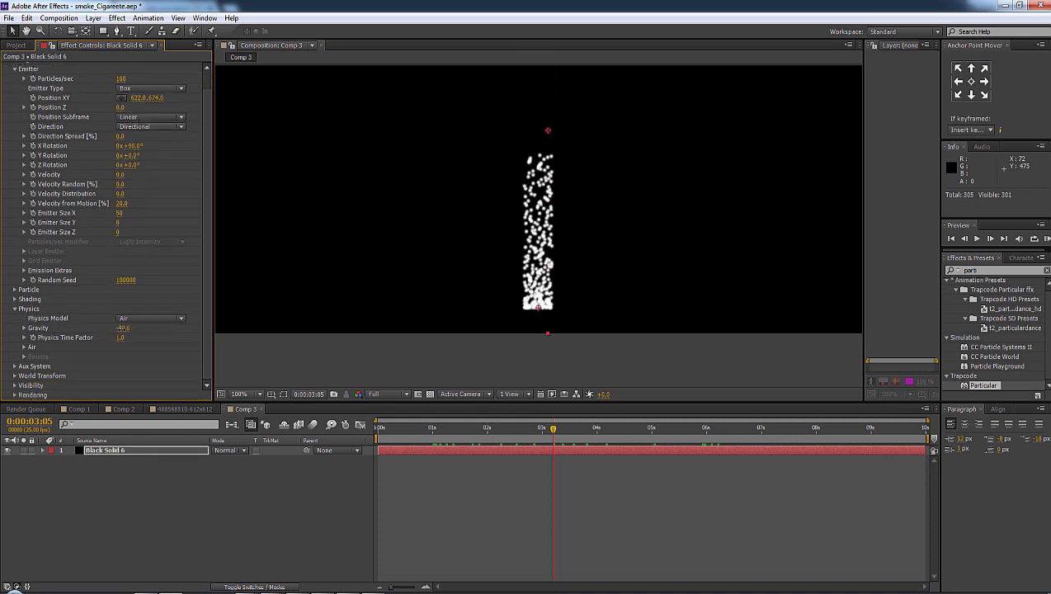
pyautogui.scroll(-2, 403, 250)
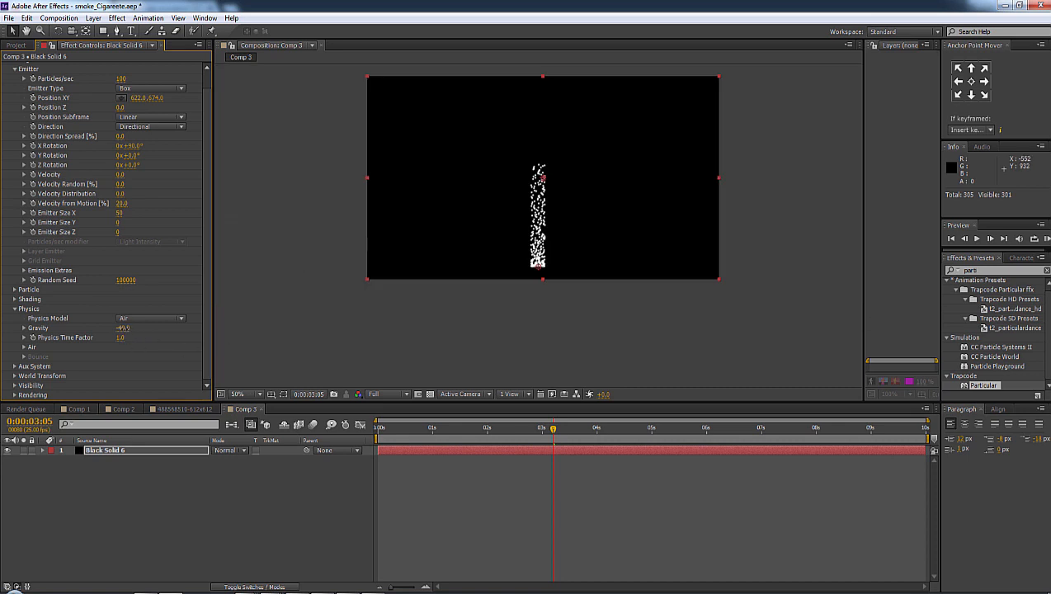
pyautogui.moveTo(122, 328); pyautogui.dragTo(117, 328)
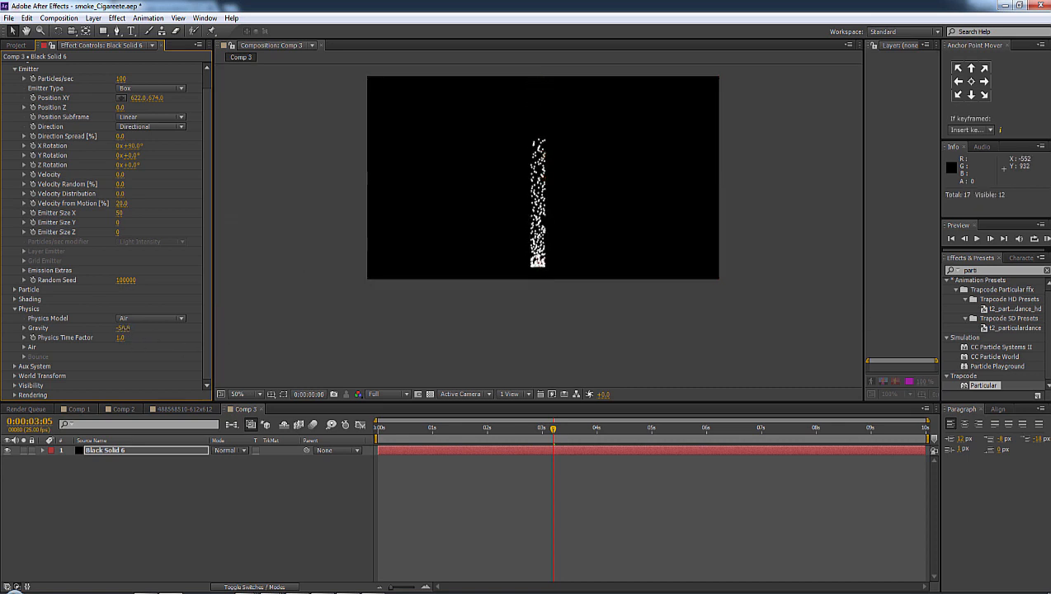
pyautogui.press('space')
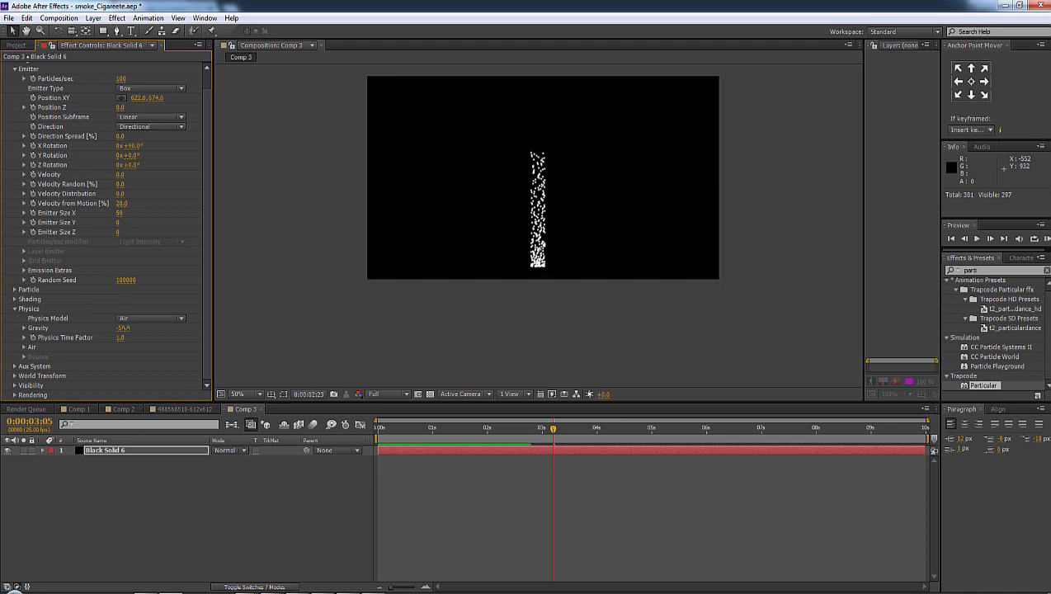
pyautogui.press('space')
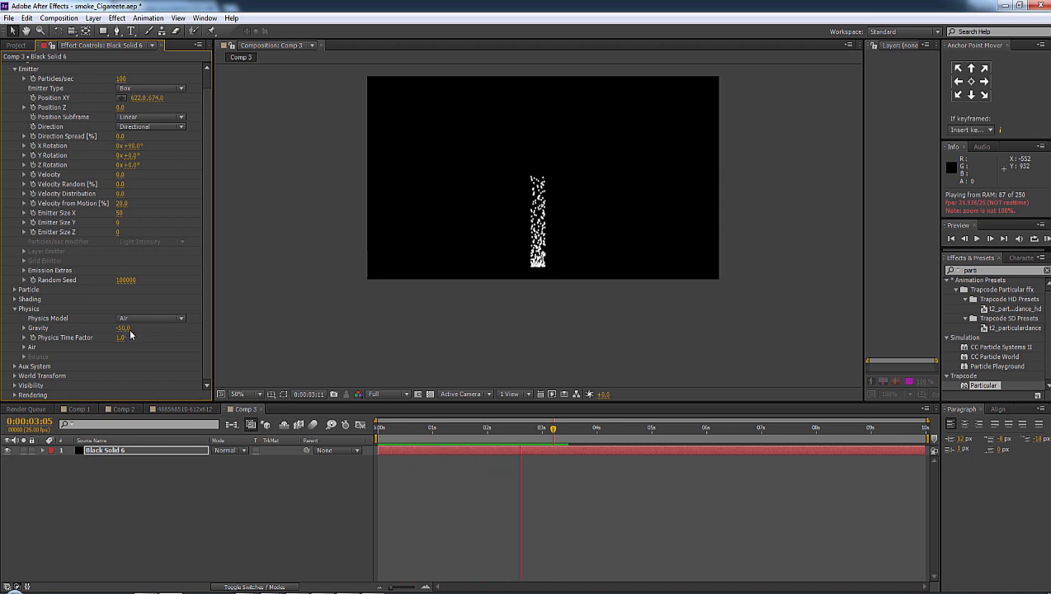
# Set the Turbulence Field's Affect Position to 134 and the Air Wind X to 40 in Particular's Physics settings.
pyautogui.press('space')
pyautogui.moveTo(454, 438); pyautogui.dragTo(538, 435)
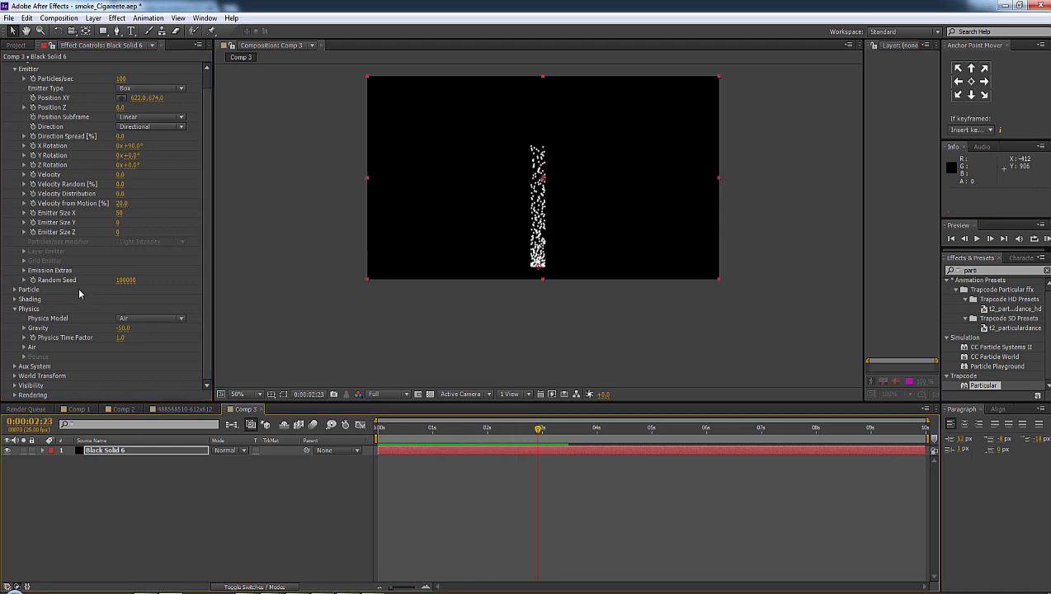
pyautogui.click(25, 350)
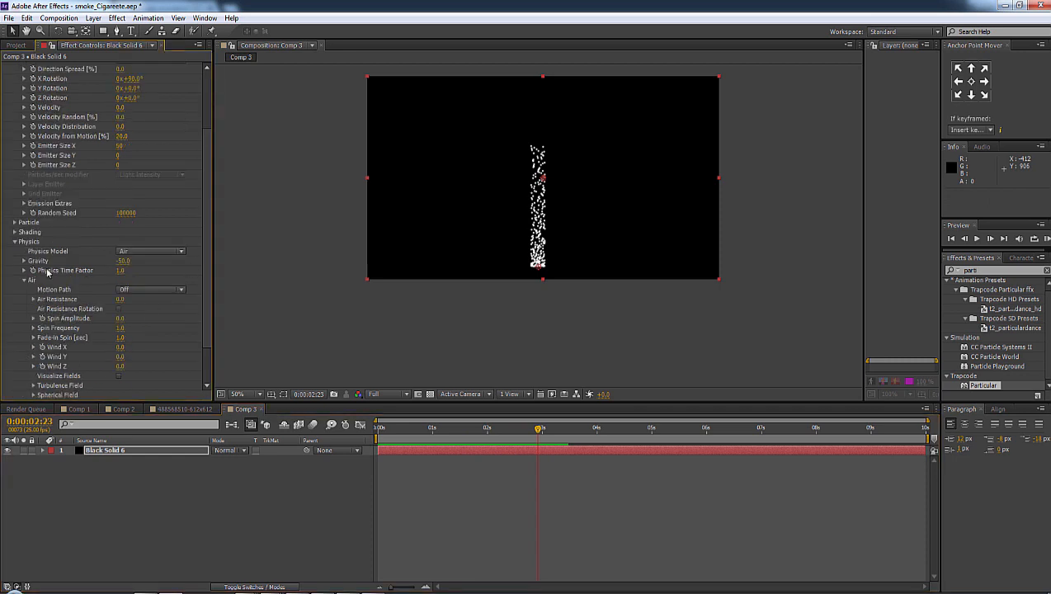
pyautogui.scroll(-3, 118, 294)
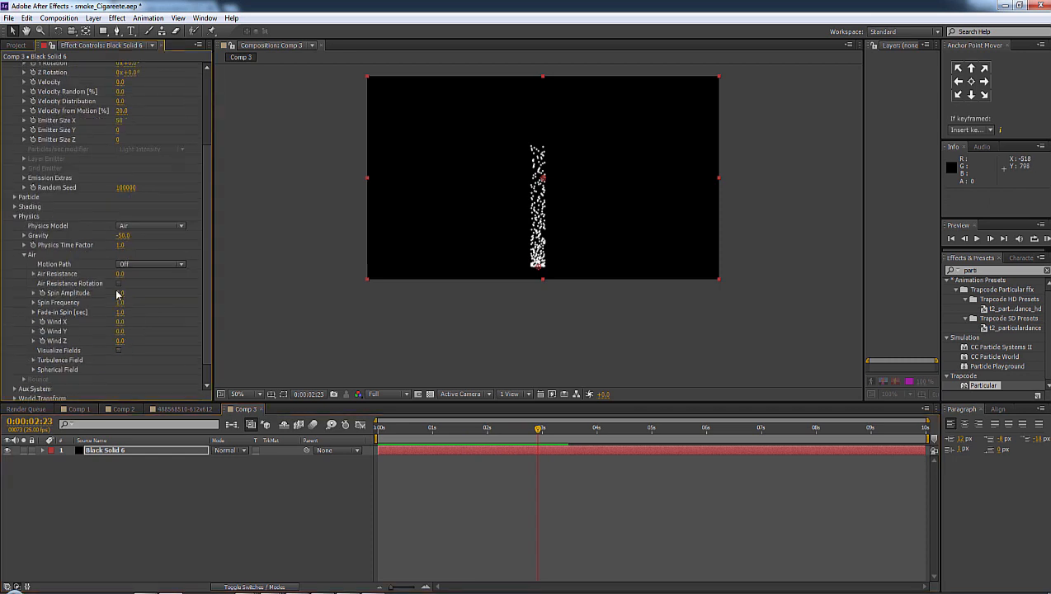
pyautogui.click(38, 360)
pyautogui.scroll(-3, 55, 348)
pyautogui.moveTo(121, 279); pyautogui.dragTo(199, 284)
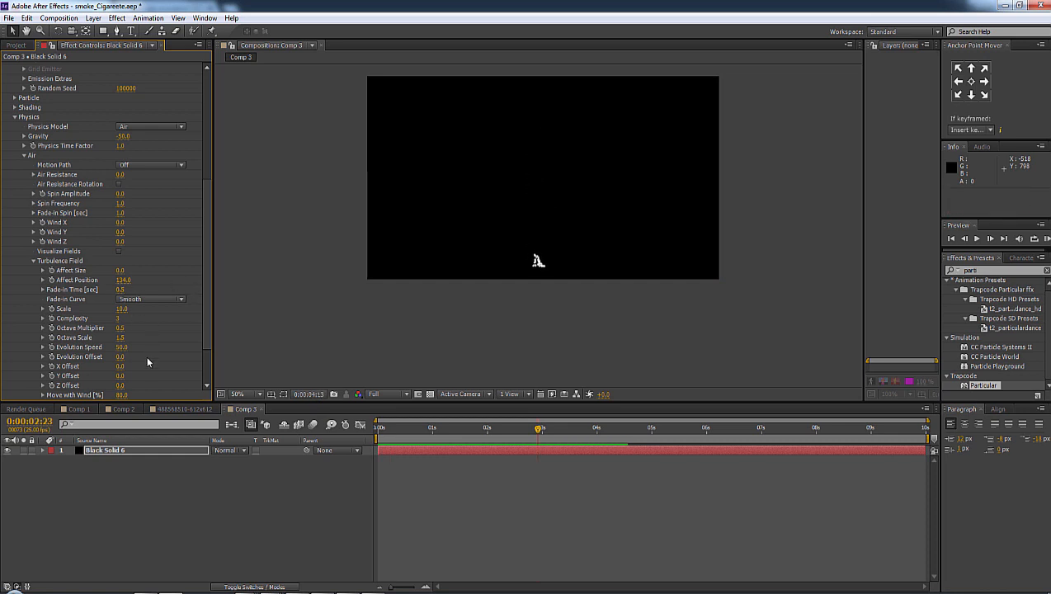
pyautogui.scroll(-3, 144, 345)
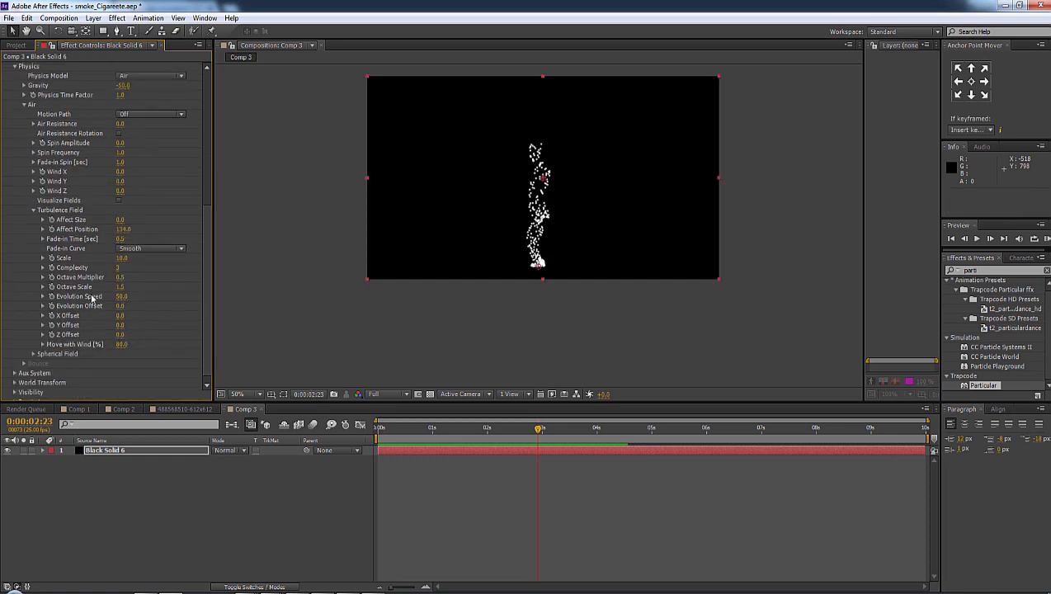
pyautogui.moveTo(120, 171); pyautogui.dragTo(142, 174)
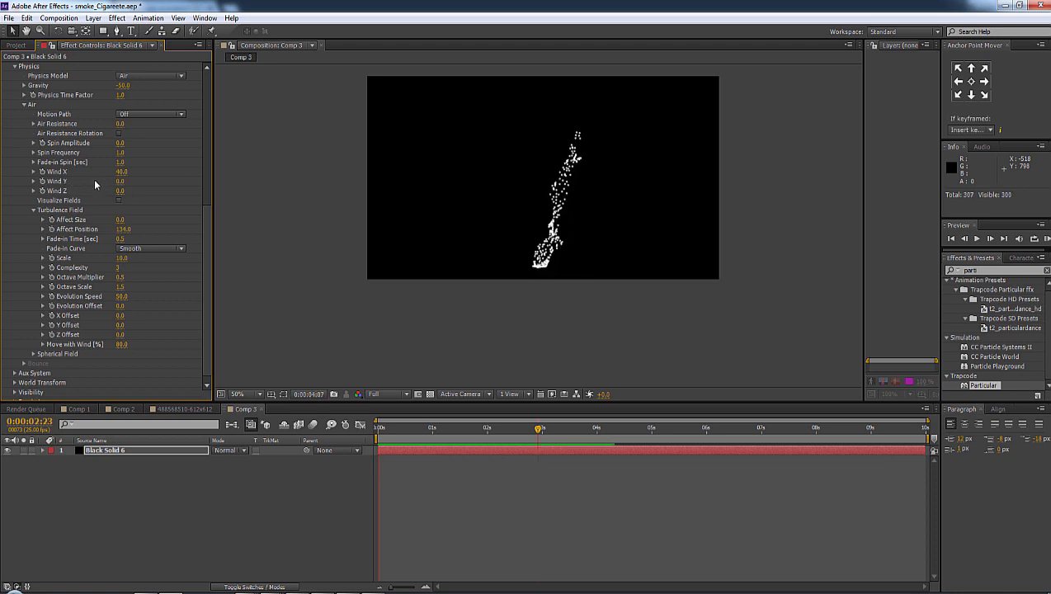
# Raise the emitter's Particles/sec until the separate dots merge into a dense column.
pyautogui.moveTo(197, 240); pyautogui.dragTo(193, 113)
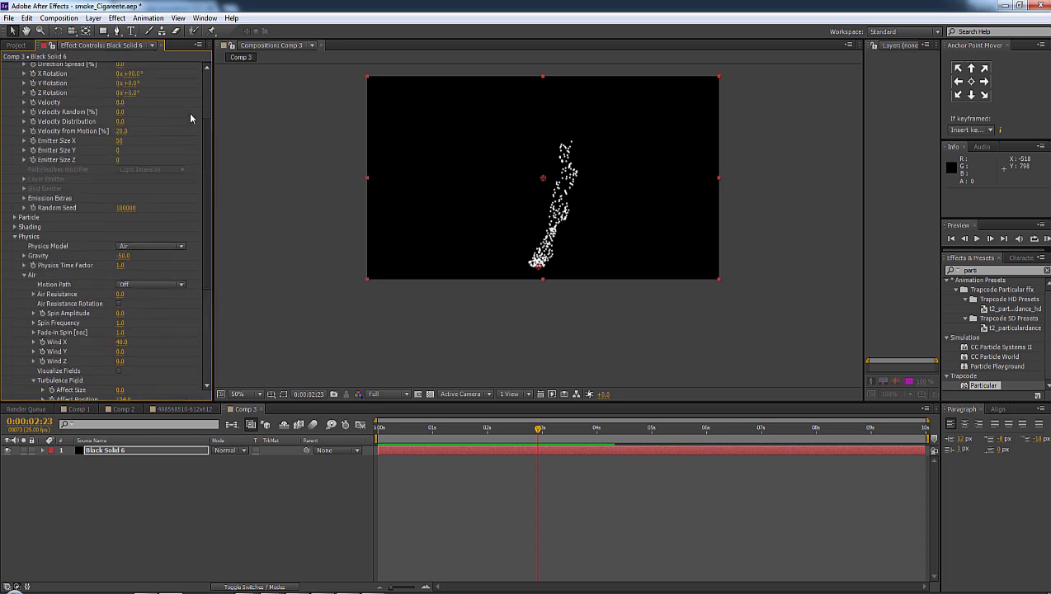
pyautogui.scroll(2, 539, 228)
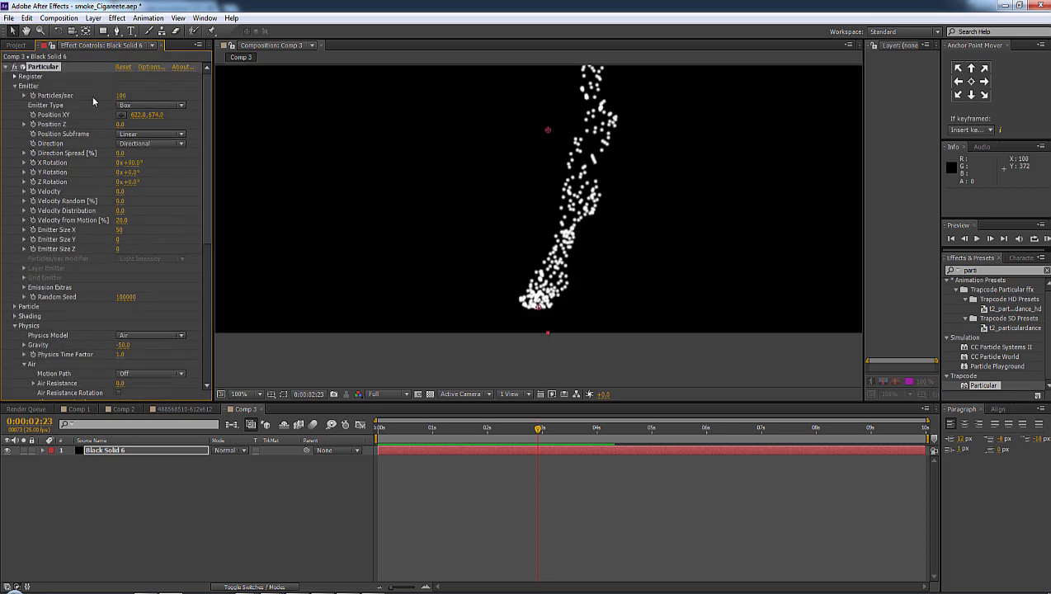
pyautogui.moveTo(126, 96); pyautogui.dragTo(264, 94)
pyautogui.scroll(-2, 135, 233)
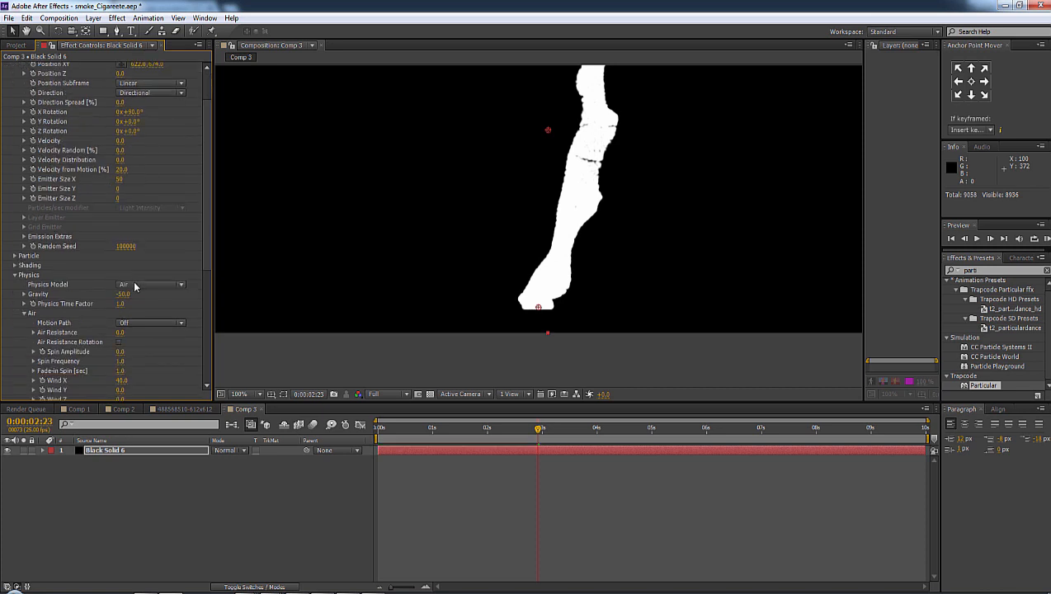
# Set the particle Size to 1 and the particle Opacity to 3.
pyautogui.scroll(-2, 134, 285)
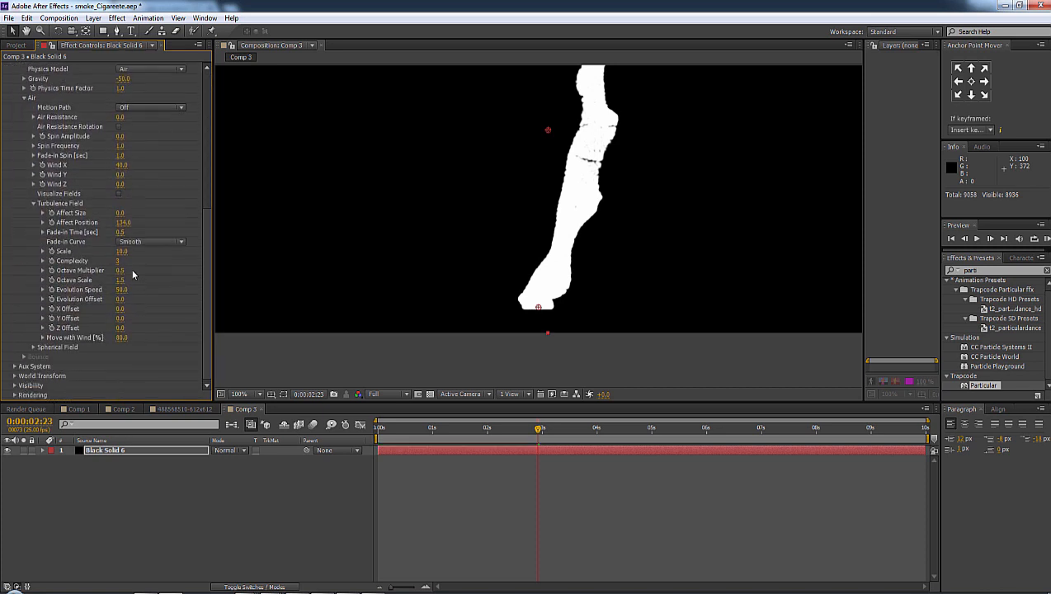
pyautogui.click(15, 117)
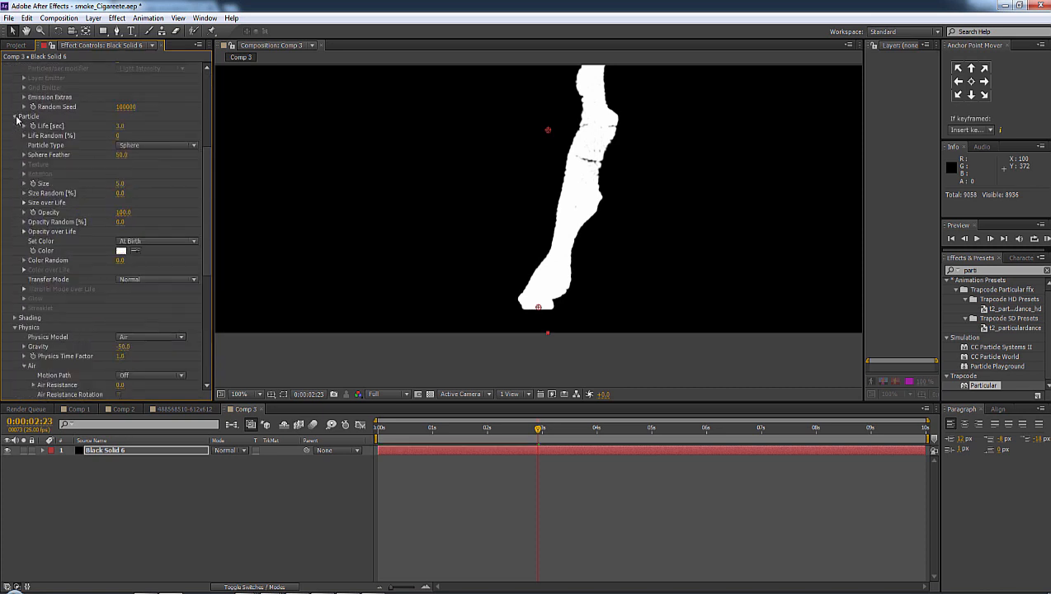
pyautogui.click(121, 183)
pyautogui.write('1')
pyautogui.press('Return')
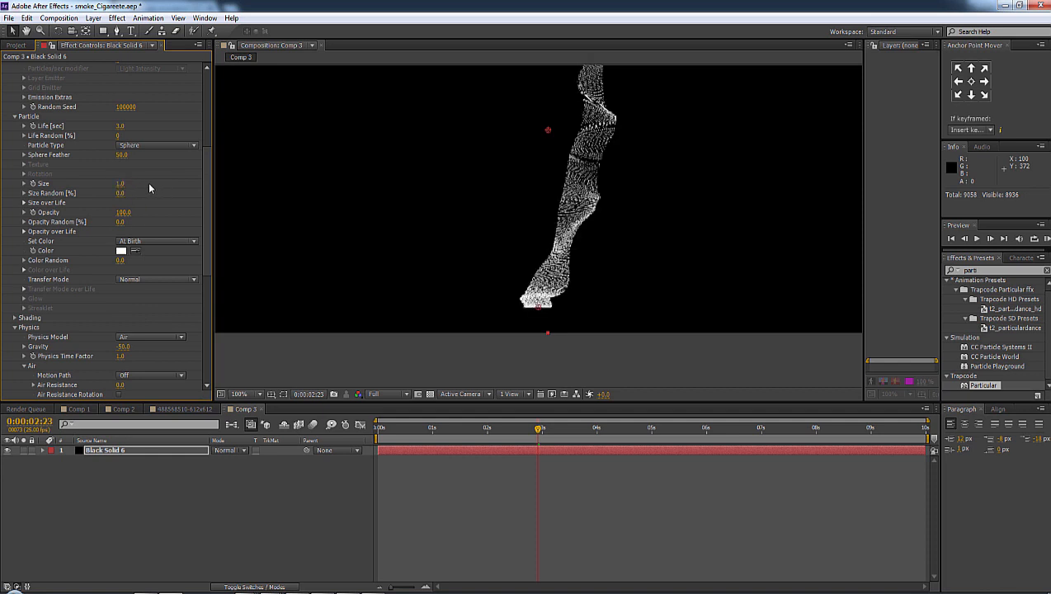
pyautogui.click(123, 213)
pyautogui.write('2')
pyautogui.press('Return')
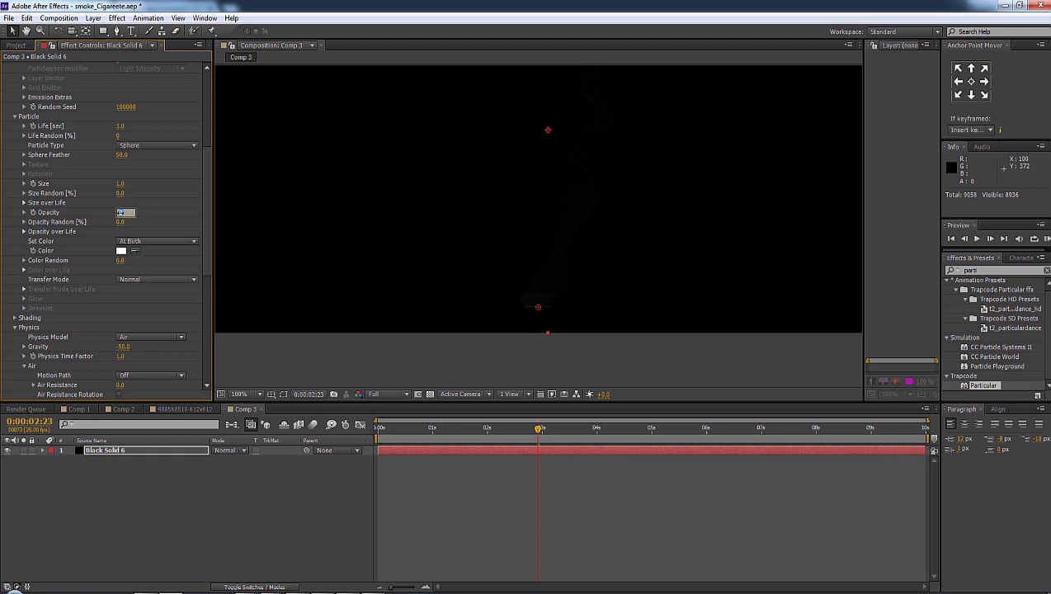
pyautogui.write('3')
pyautogui.press('Return')
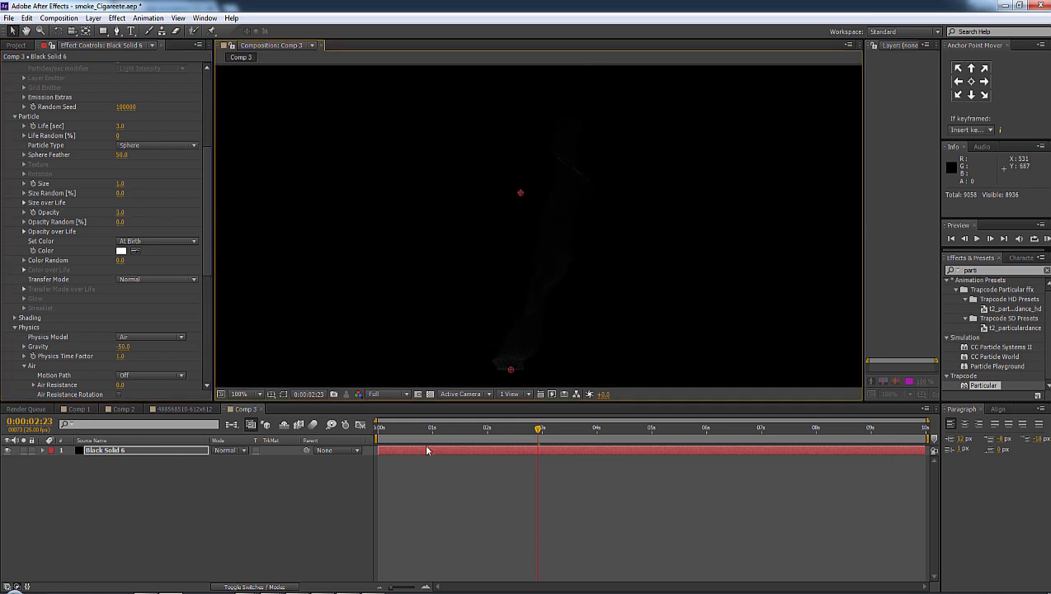
# Inspect the faint smoke at several times between about 3 and 8 seconds.
pyautogui.moveTo(447, 437); pyautogui.dragTo(588, 430)
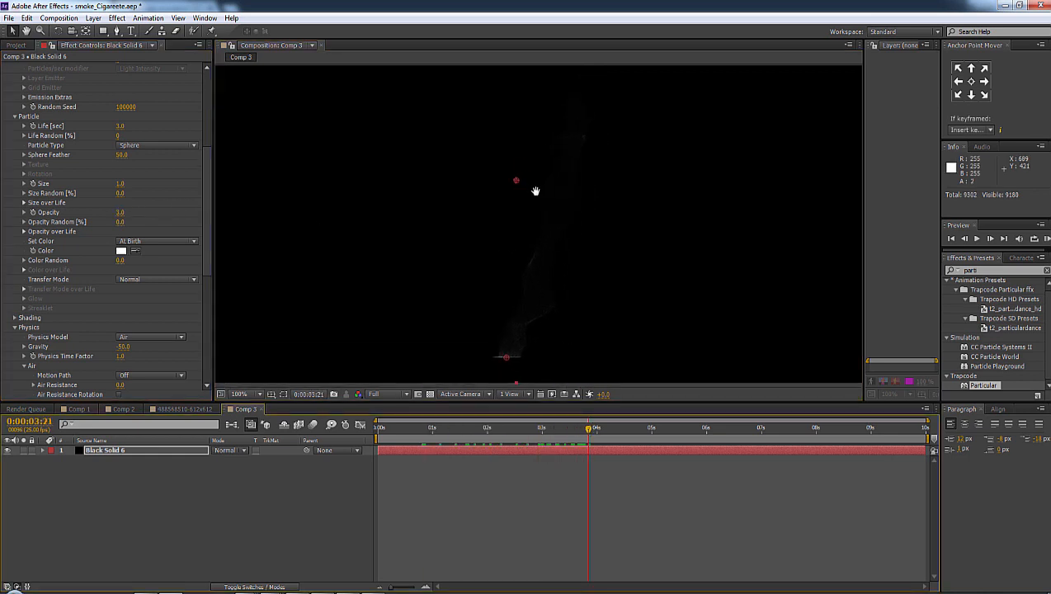
pyautogui.scroll(1, 500, 306)
pyautogui.scroll(-1, 501, 306)
pyautogui.moveTo(519, 320)
pyautogui.mouseDown()
pyautogui.moveTo(520, 286)
pyautogui.moveTo(510, 279)
pyautogui.moveTo(512, 336)
pyautogui.mouseUp()
pyautogui.scroll(1, 508, 278)
pyautogui.moveTo(497, 428); pyautogui.dragTo(648, 427)
pyautogui.scroll(-1, 534, 199)
pyautogui.moveTo(534, 200); pyautogui.dragTo(534, 247)
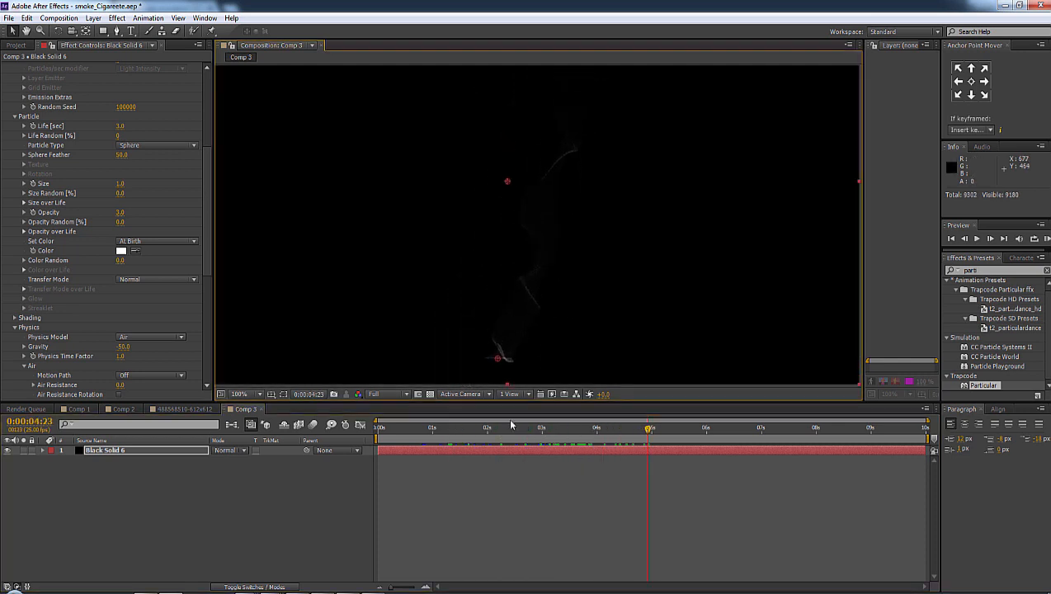
pyautogui.moveTo(483, 428); pyautogui.dragTo(802, 428)
# Raise the emitter's Particles/sec much further to brighten the smoke, and check the result at 0:00:04:19.
pyautogui.scroll(6, 141, 203)
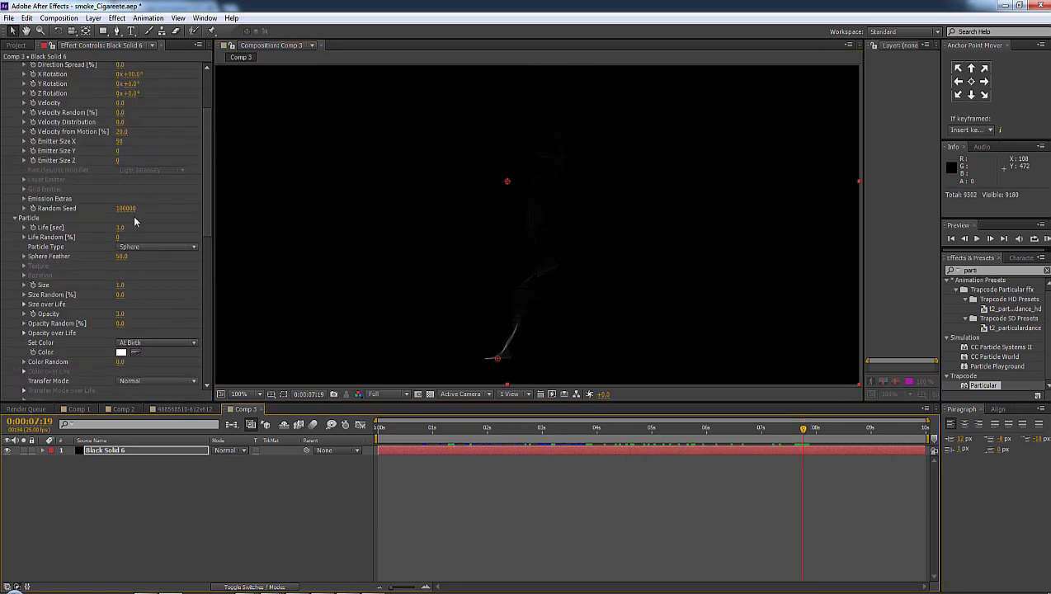
pyautogui.moveTo(122, 95); pyautogui.dragTo(522, 90)
pyautogui.scroll(-3, 155, 266)
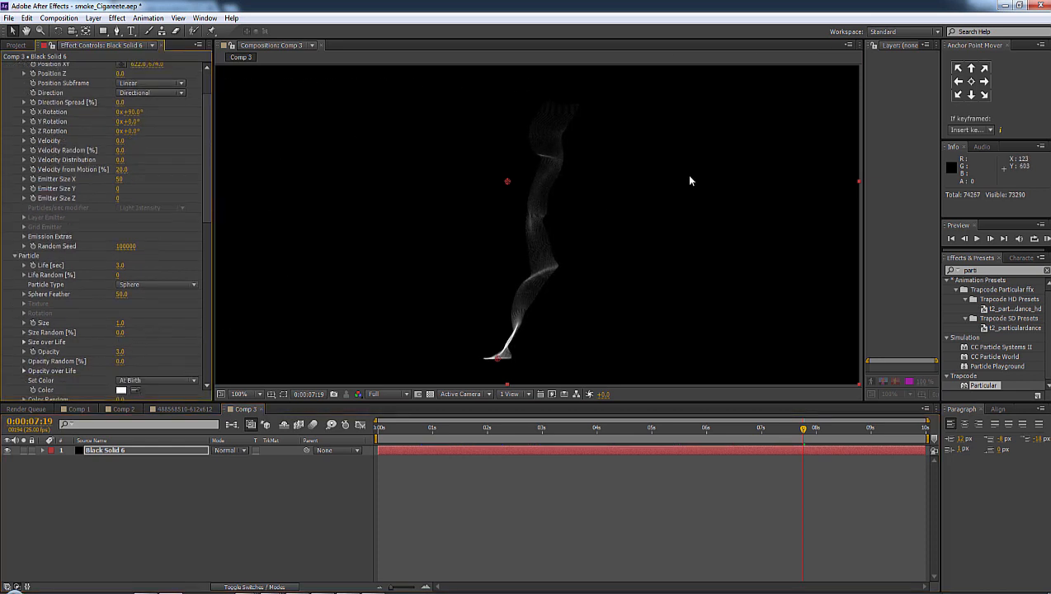
pyautogui.moveTo(432, 438); pyautogui.dragTo(613, 442)
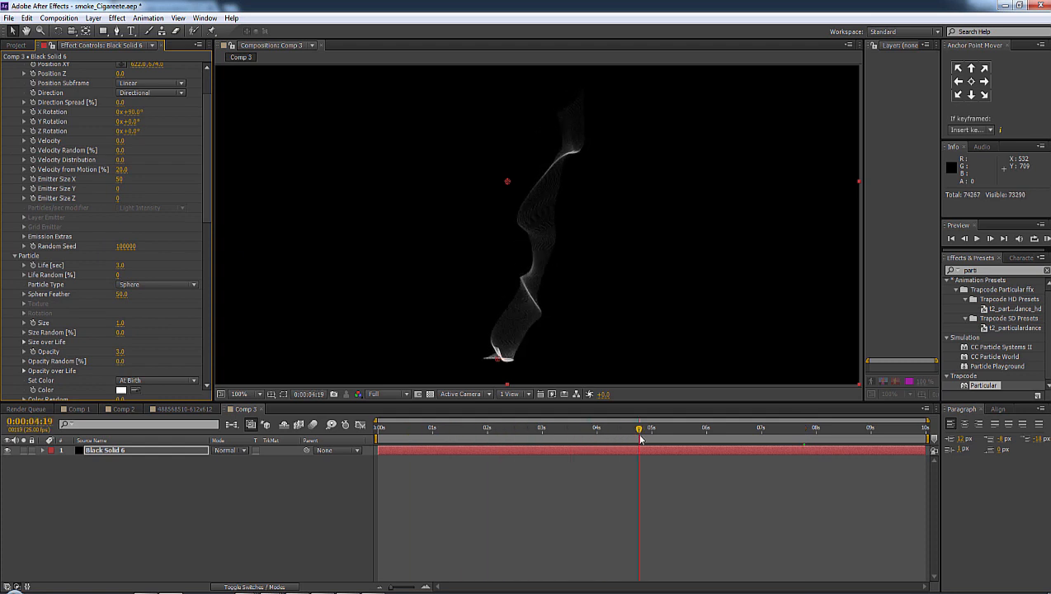
pyautogui.click(639, 438)
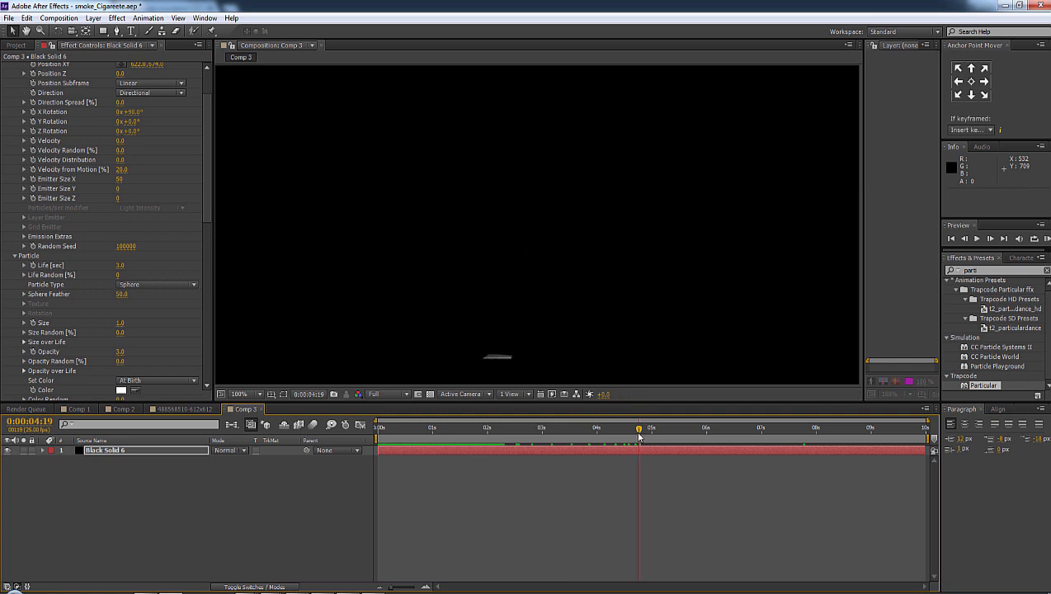
# Preview the smoke and try a Turbulence Field Y Offset of -450 at 0:00:03:13.
pyautogui.scroll(-1, 174, 326)
pyautogui.scroll(-10, 171, 319)
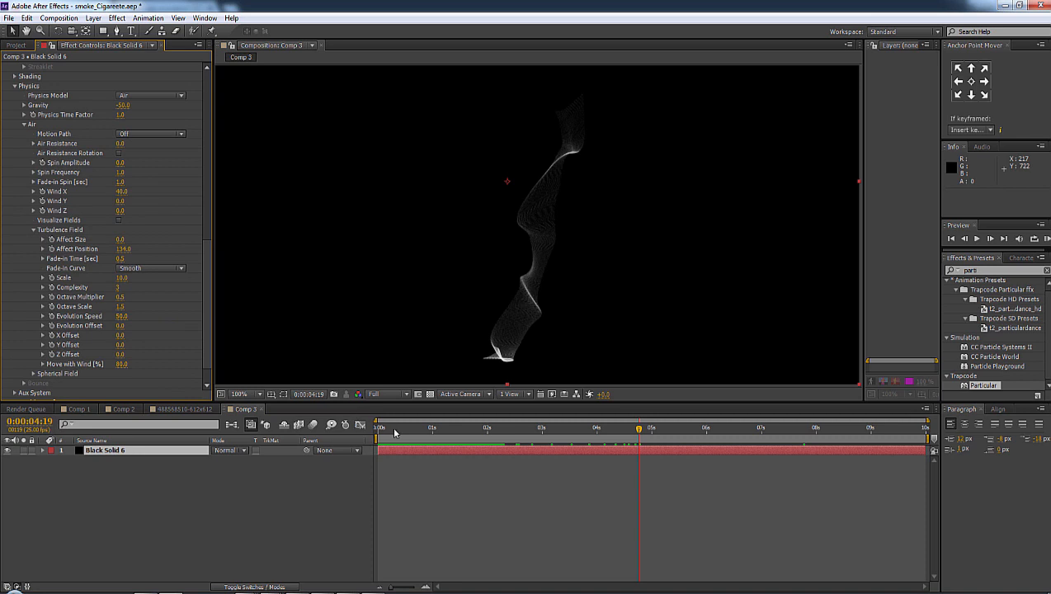
pyautogui.press('KP_0')
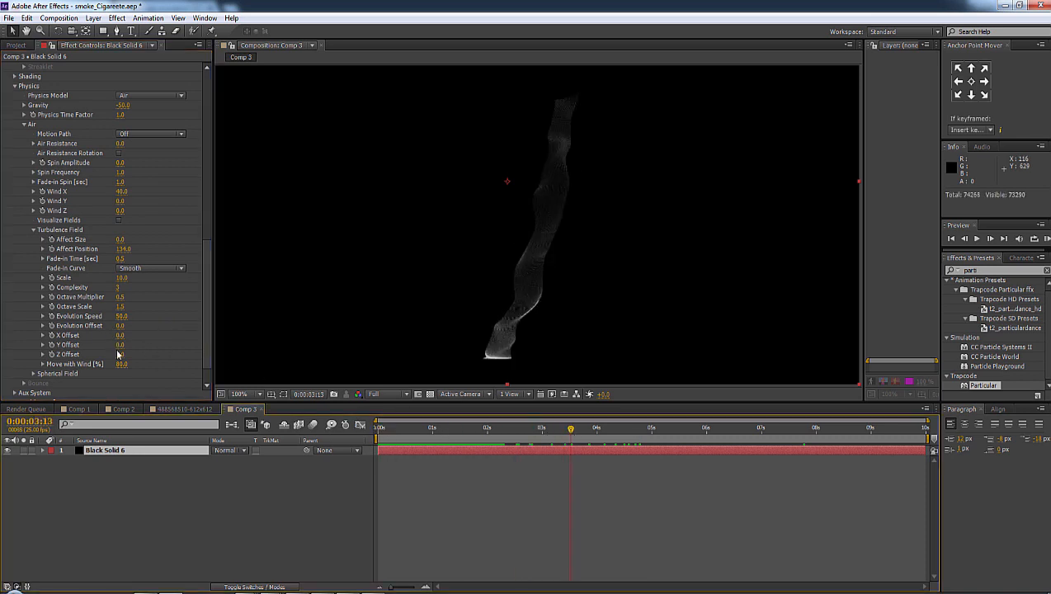
pyautogui.moveTo(121, 345); pyautogui.dragTo(93, 344)
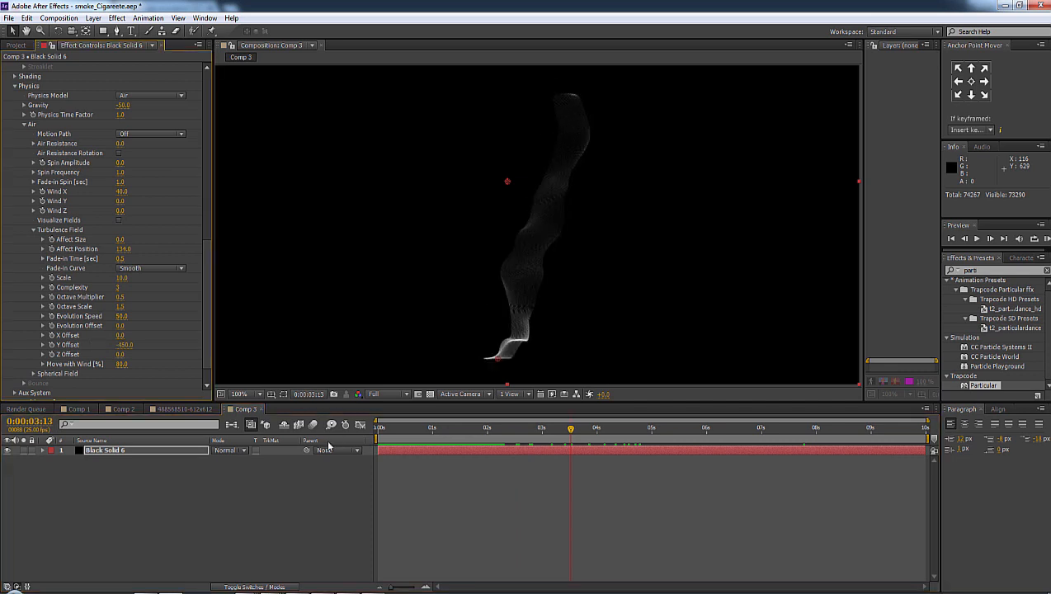
# Keyframe the Turbulence Field's Y Offset from 0 at the first frame to -610 at 0:00:09:24, and set Evolution Speed to 22.
pyautogui.moveTo(402, 433); pyautogui.dragTo(275, 409)
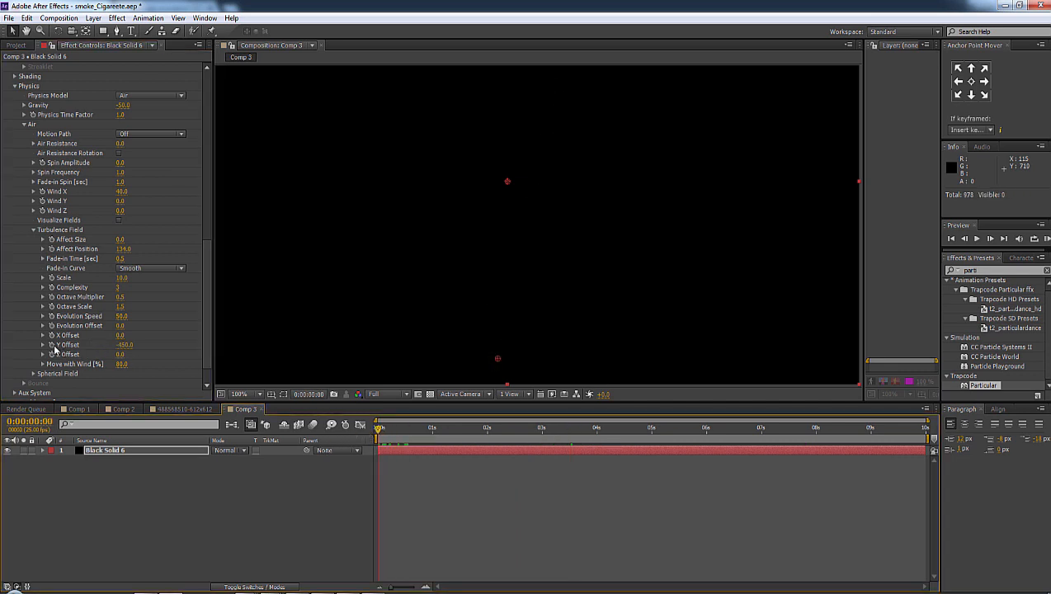
pyautogui.click(127, 345)
pyautogui.write('0')
pyautogui.press('Return')
pyautogui.moveTo(378, 429); pyautogui.dragTo(928, 432)
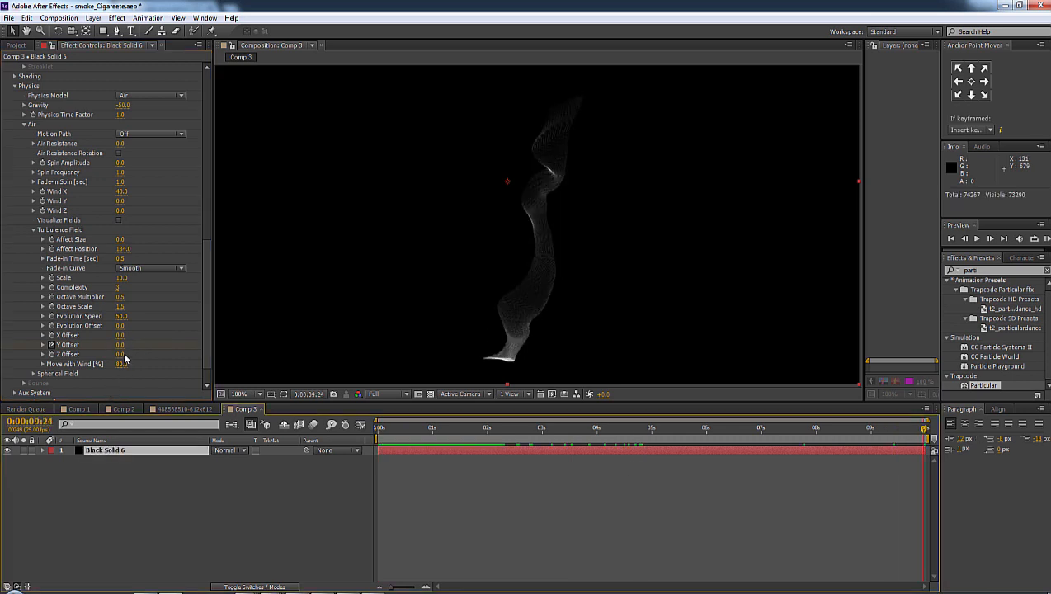
pyautogui.moveTo(119, 345); pyautogui.dragTo(105, 316)
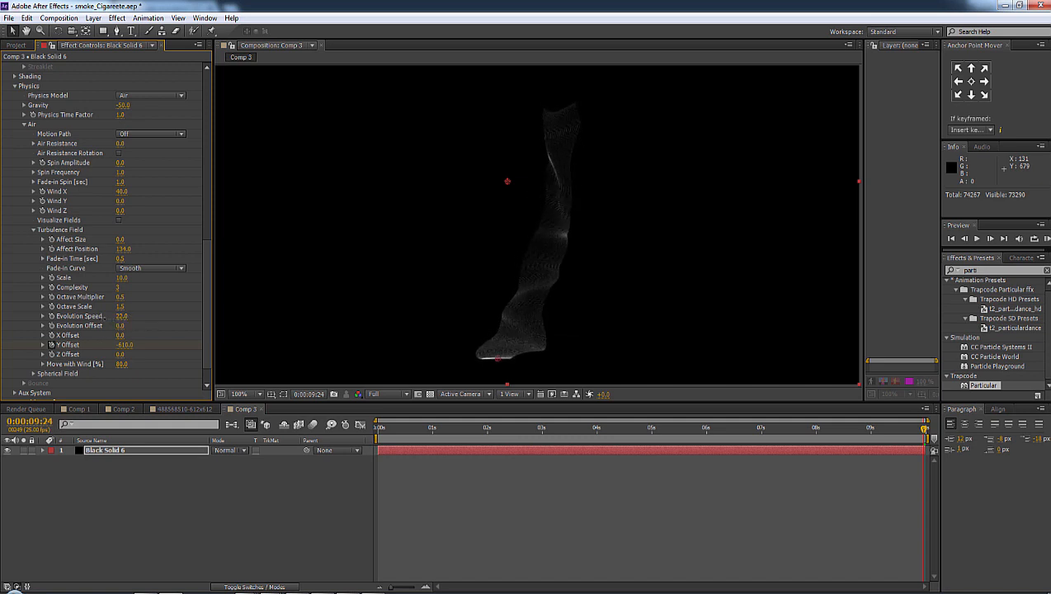
# Set the Turbulence Field's Affect Position to 334 and Scale to 19, and check the smoke at 0:00:04:18.
pyautogui.moveTo(139, 247); pyautogui.dragTo(224, 244)
pyautogui.moveTo(121, 277); pyautogui.dragTo(123, 277)
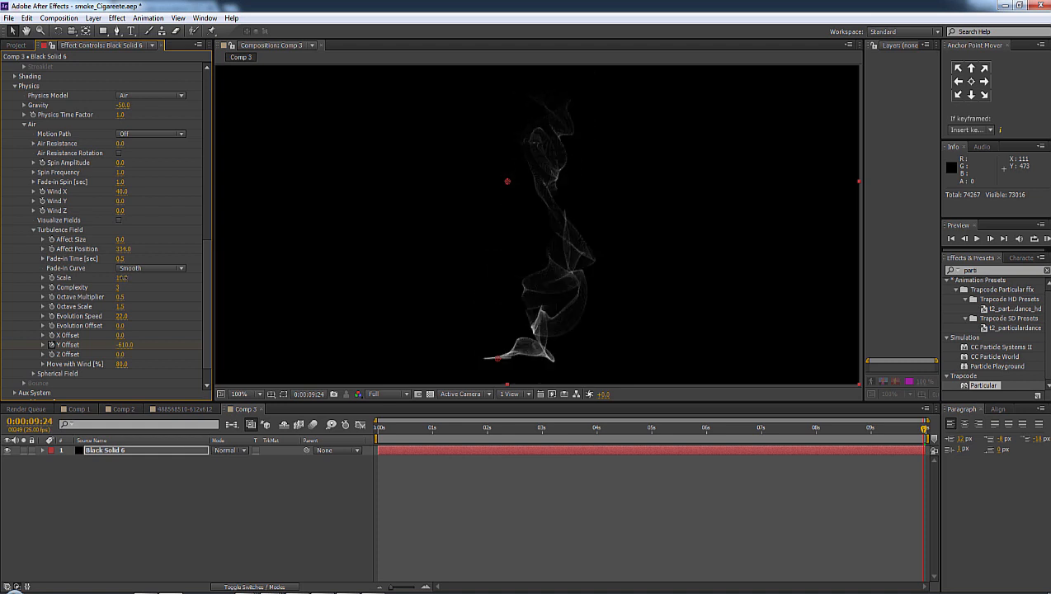
pyautogui.moveTo(404, 426); pyautogui.dragTo(636, 426)
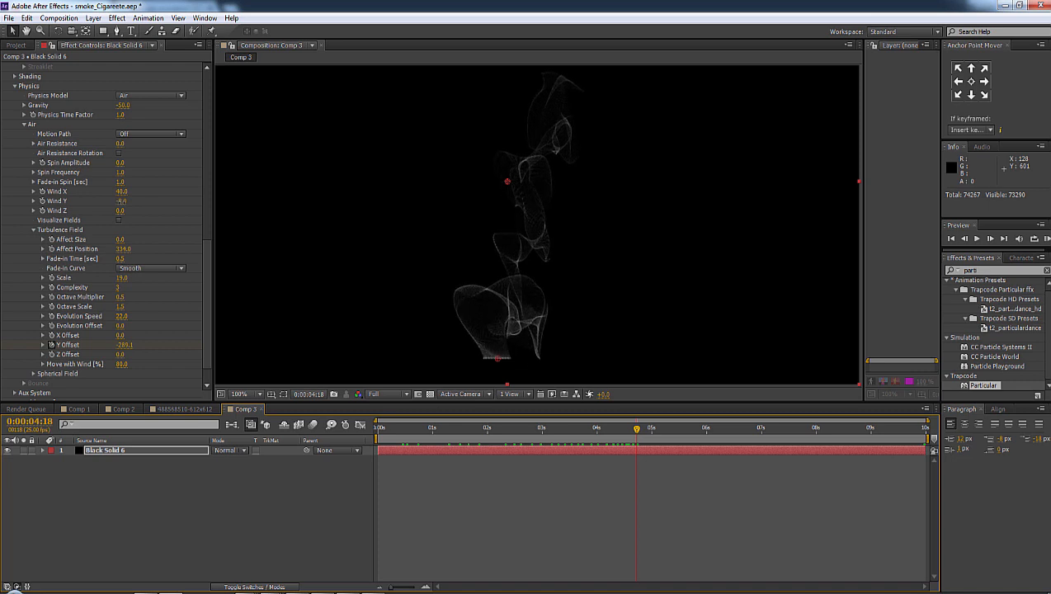
# Set the Air Wind Y to -15 and preview the smoke animation.
pyautogui.moveTo(121, 200); pyautogui.dragTo(116, 200)
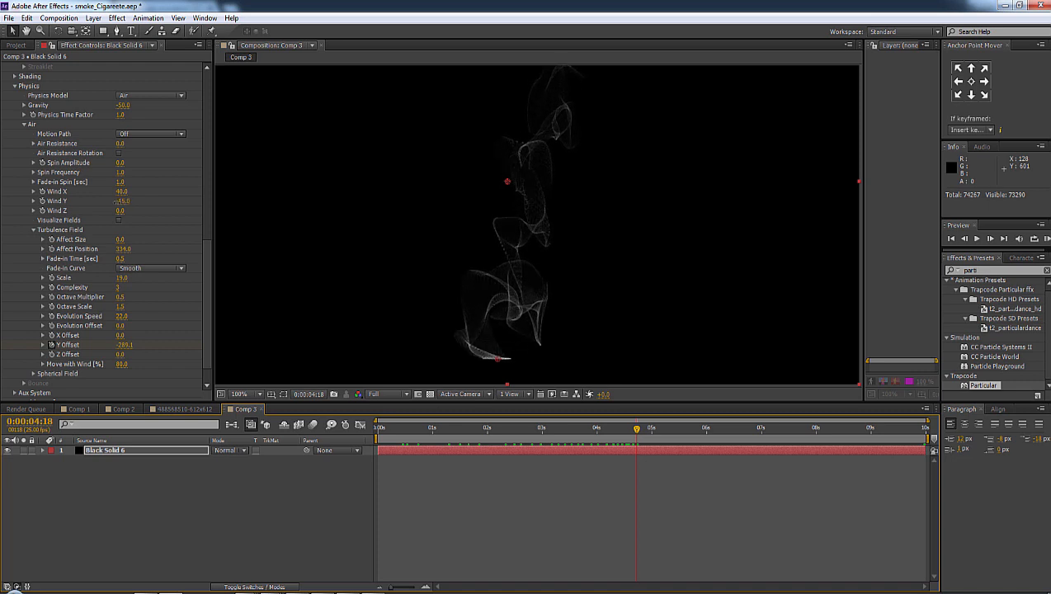
pyautogui.press('KP_0')
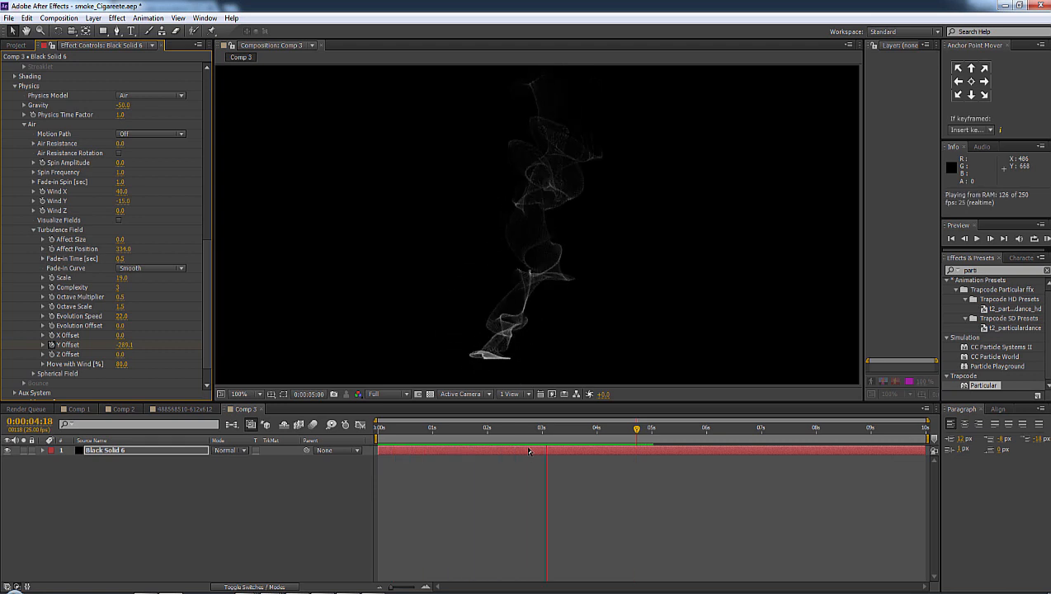
pyautogui.scroll(6, 90, 284)
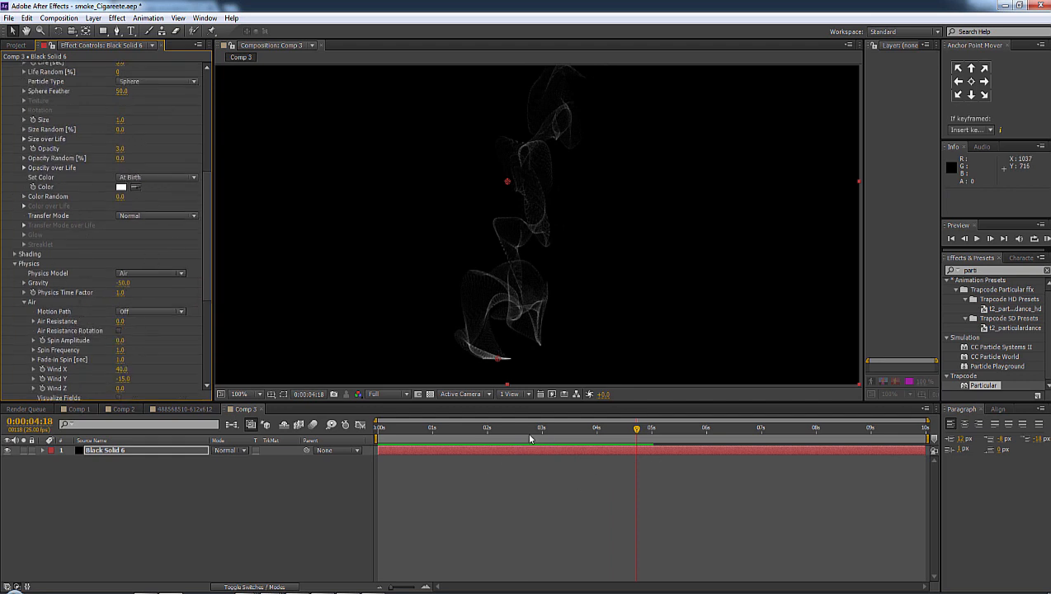
pyautogui.press('space')
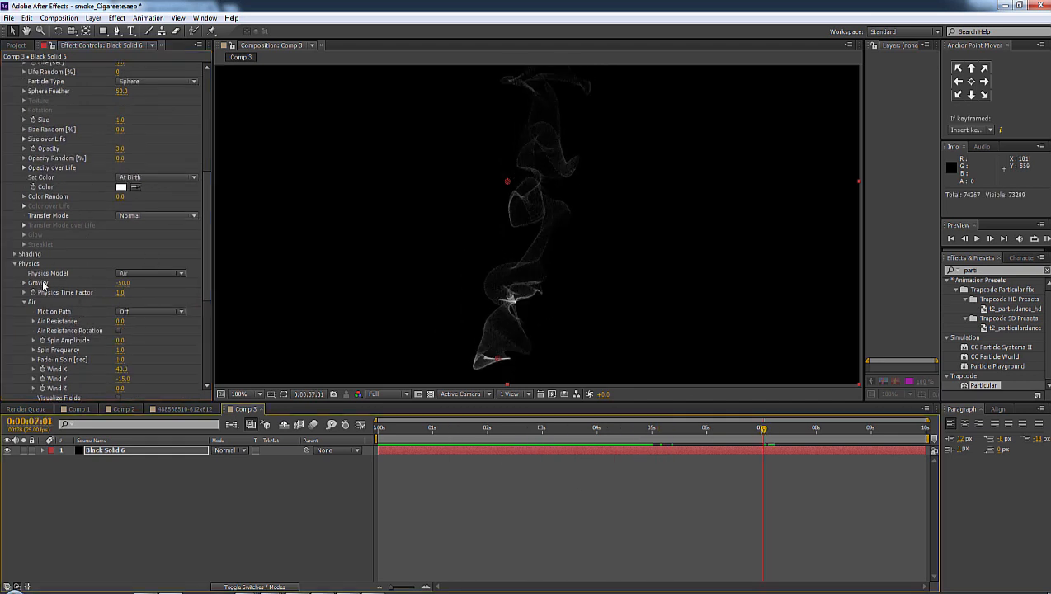
# Enlarge the composition viewing area and examine the smoke at 0:00:05:01.
pyautogui.scroll(3, 44, 284)
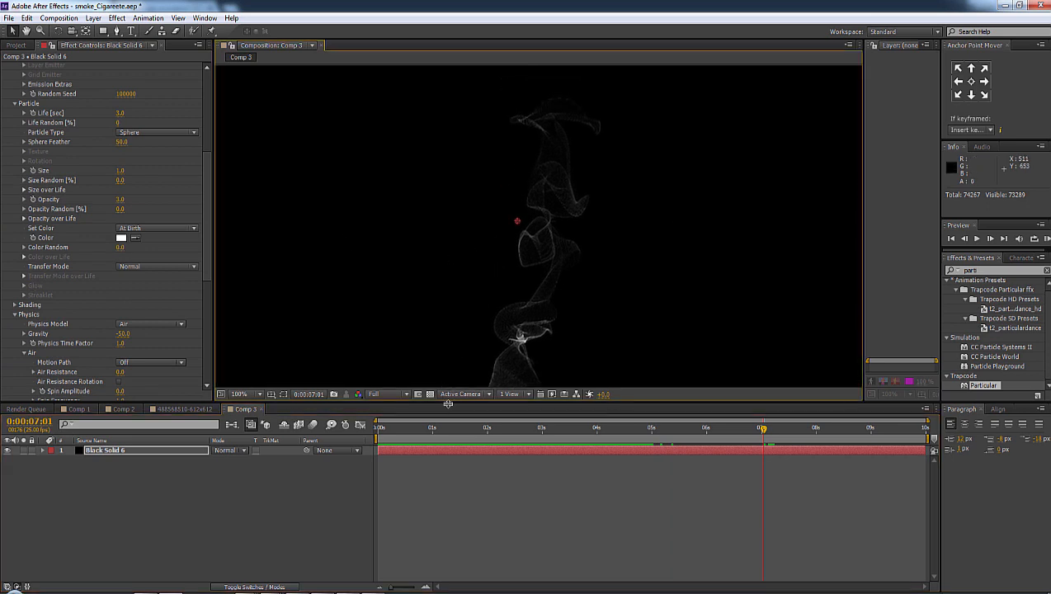
pyautogui.moveTo(448, 404); pyautogui.dragTo(448, 430)
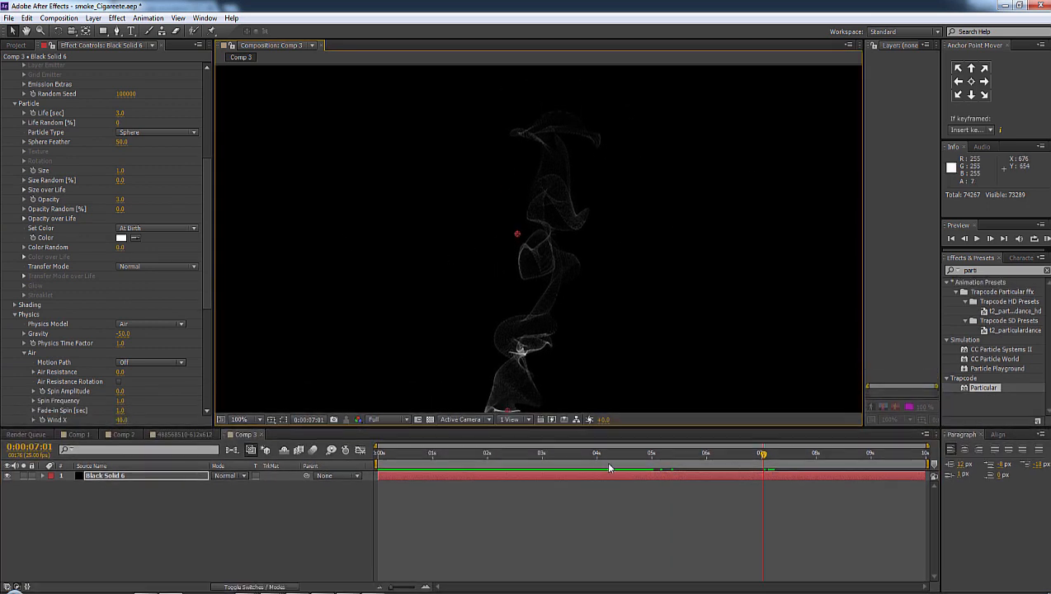
pyautogui.click(652, 454)
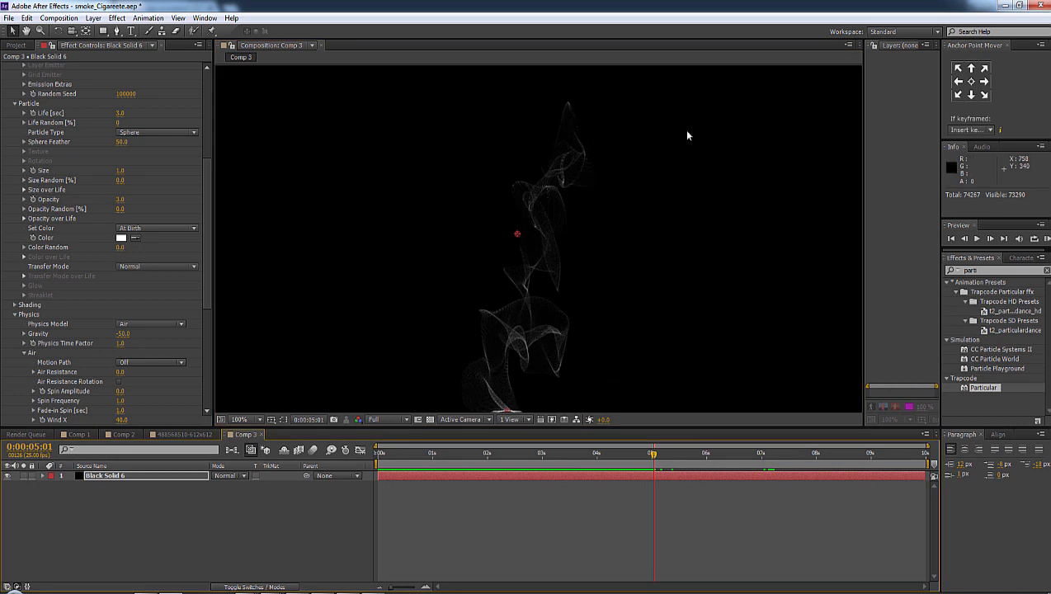
# Set the particles' Opacity over Life to a linear fade from full to zero, and check the smoke up to 0:00:04:24.
pyautogui.moveTo(565, 456); pyautogui.dragTo(608, 463)
pyautogui.scroll(-3, 4, 285)
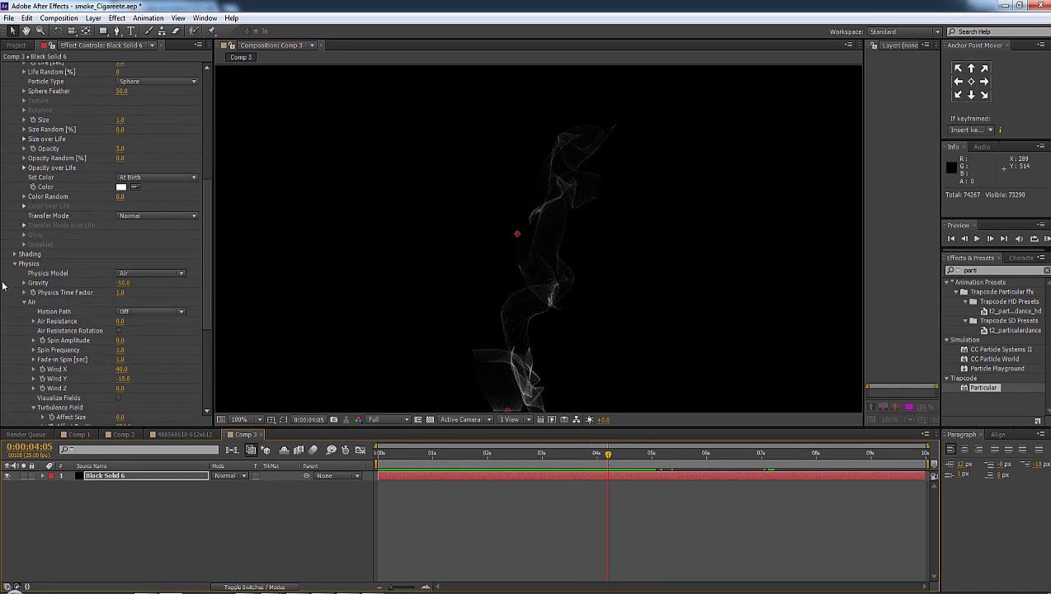
pyautogui.scroll(4, 20, 264)
pyautogui.click(25, 244)
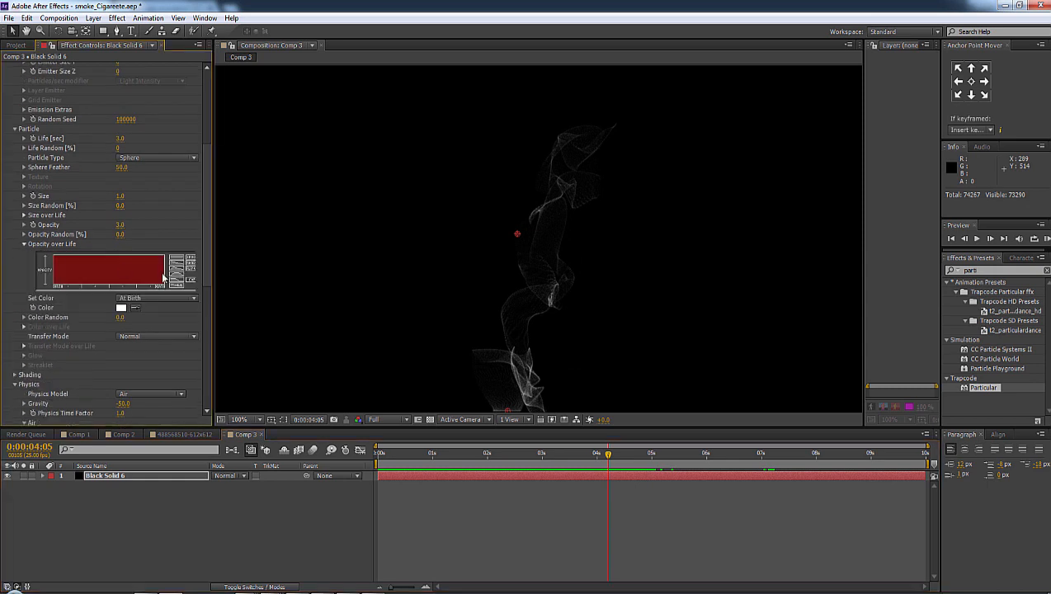
pyautogui.click(178, 268)
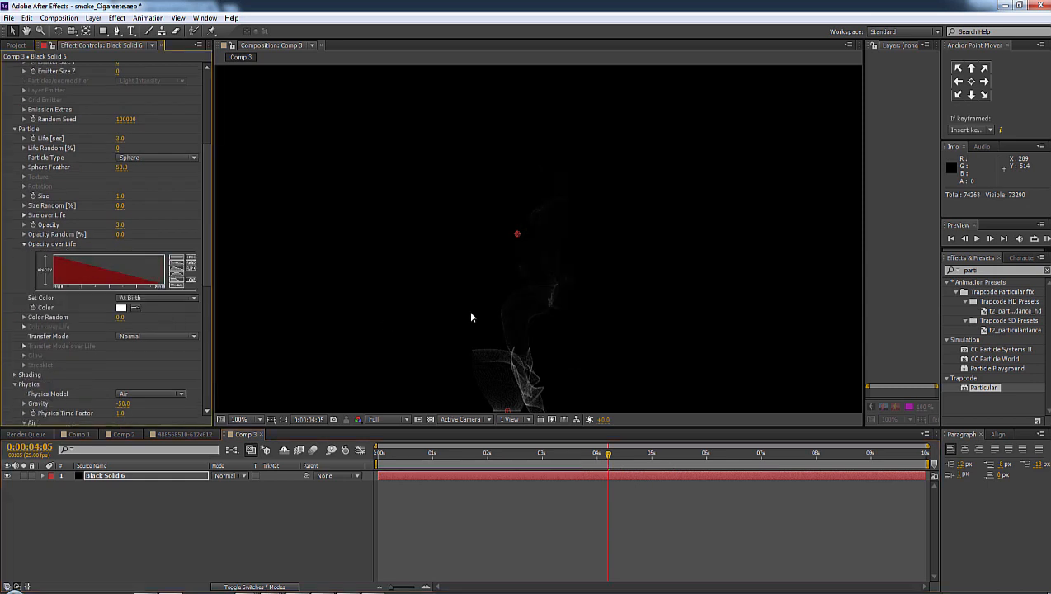
pyautogui.moveTo(490, 457); pyautogui.dragTo(652, 459)
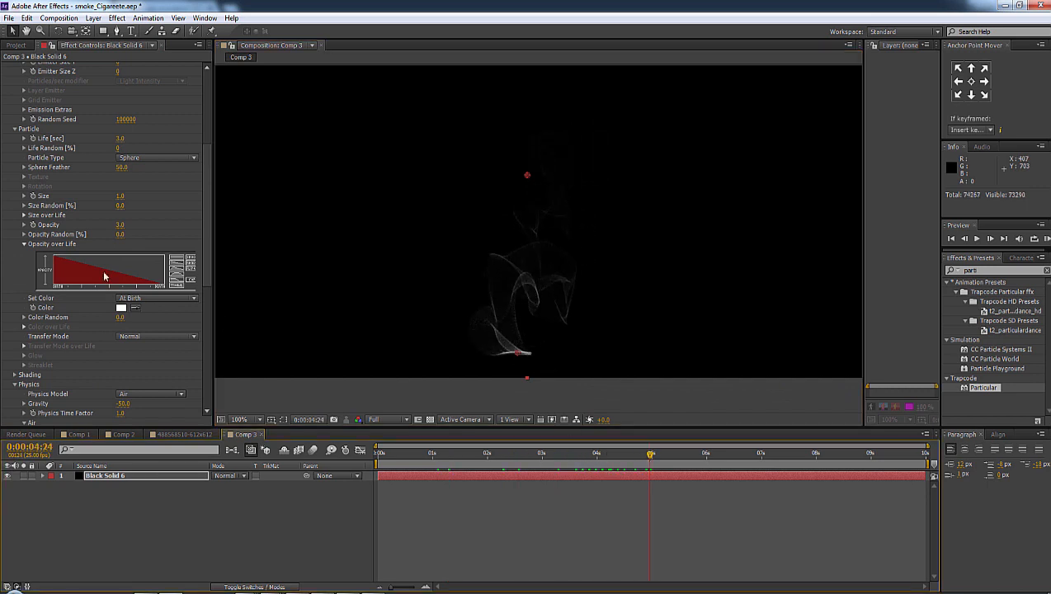
# Set the Turbulence Field's Scale to 13, preview the smoke, and check it at 0:00:02:23.
pyautogui.scroll(-6, 105, 278)
pyautogui.scroll(-2, 109, 327)
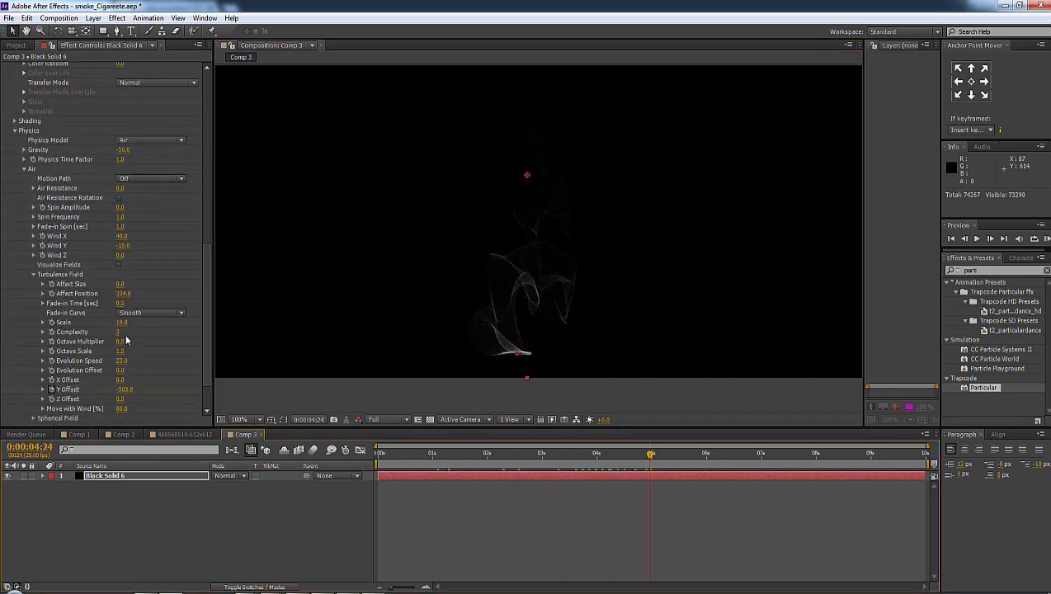
pyautogui.moveTo(121, 328)
pyautogui.mouseDown()
pyautogui.moveTo(110, 328)
pyautogui.moveTo(138, 328)
pyautogui.mouseUp()
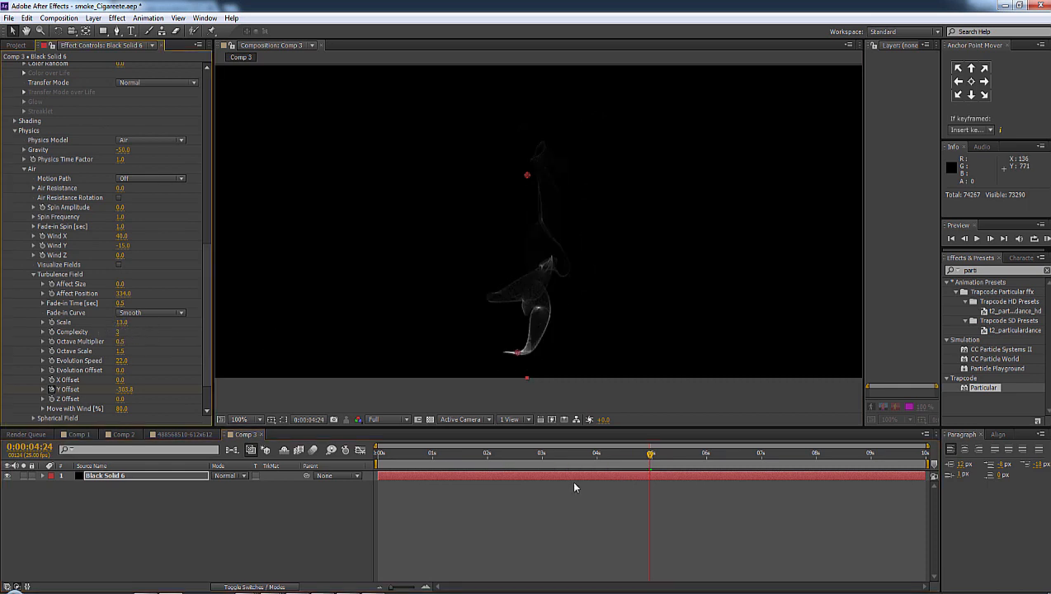
pyautogui.moveTo(427, 457); pyautogui.dragTo(619, 456)
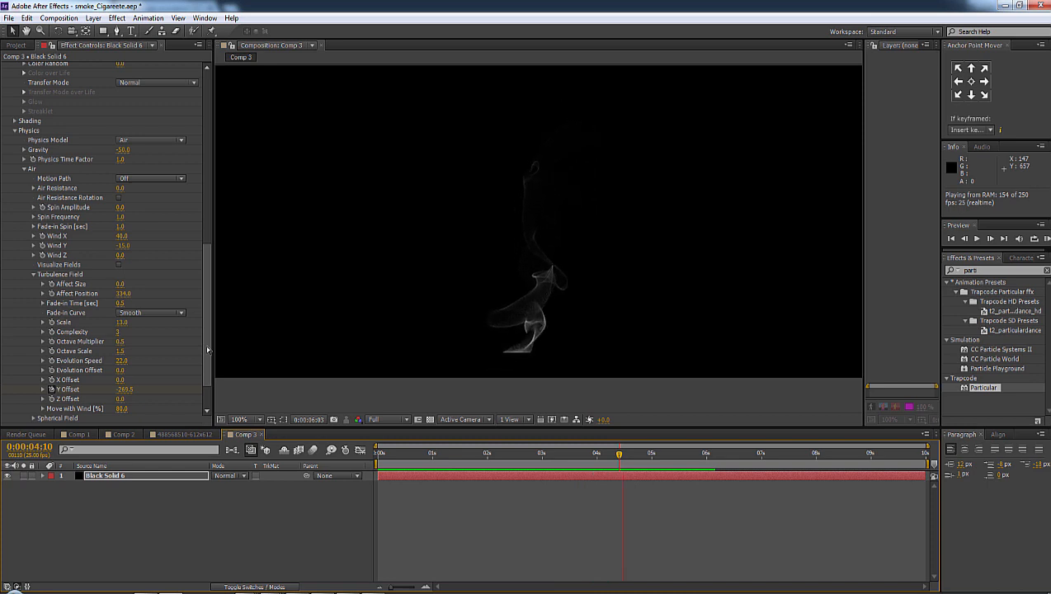
pyautogui.click(548, 452)
pyautogui.moveTo(505, 451); pyautogui.dragTo(535, 446)
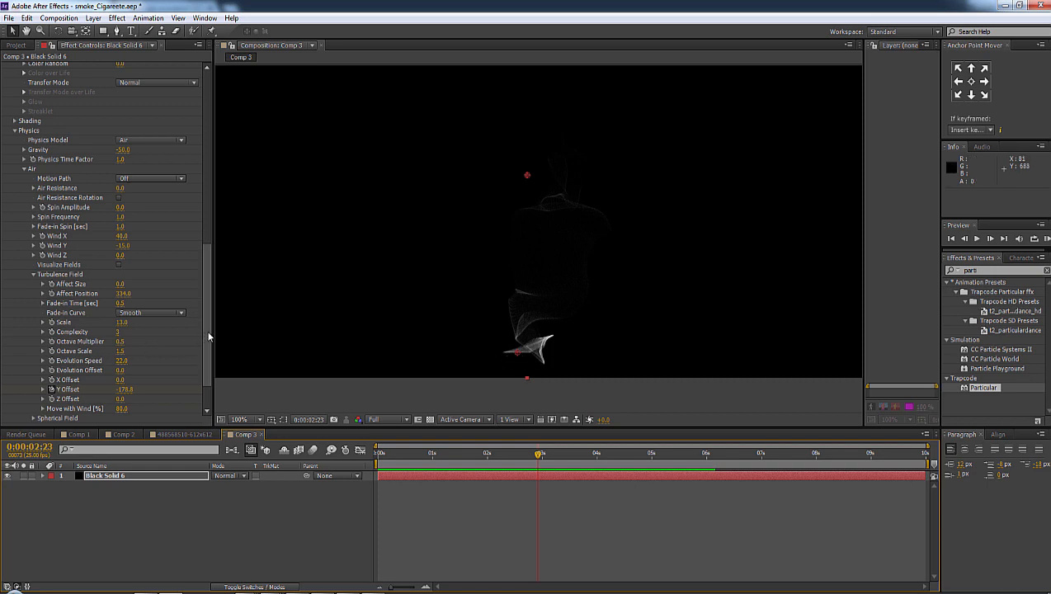
# Set the Spherical Field's Strength to -100 and its Position XY to 622, 674 to match the emitter.
pyautogui.scroll(-2, 198, 361)
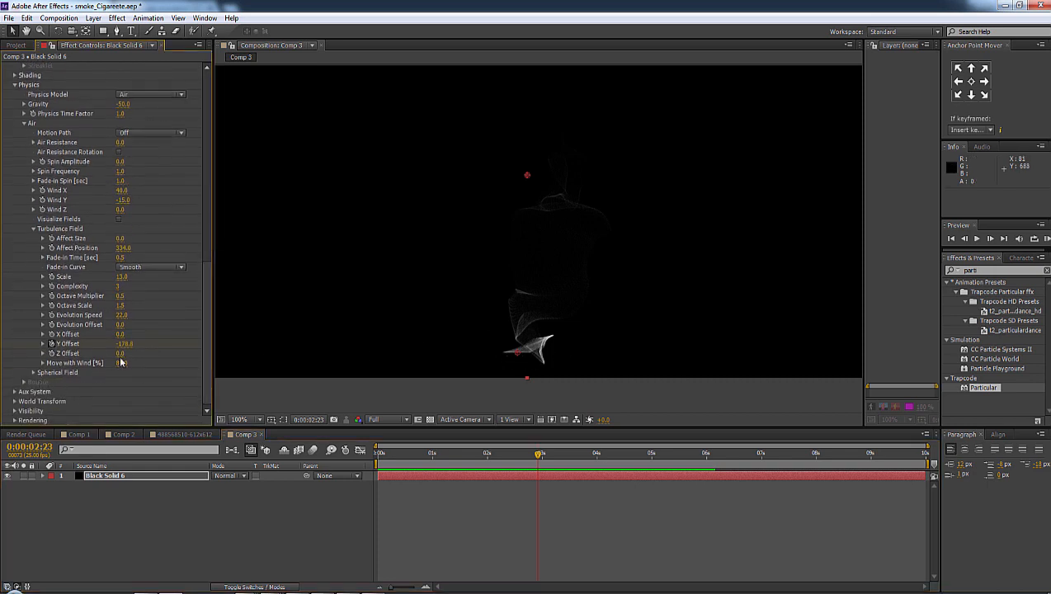
pyautogui.click(32, 379)
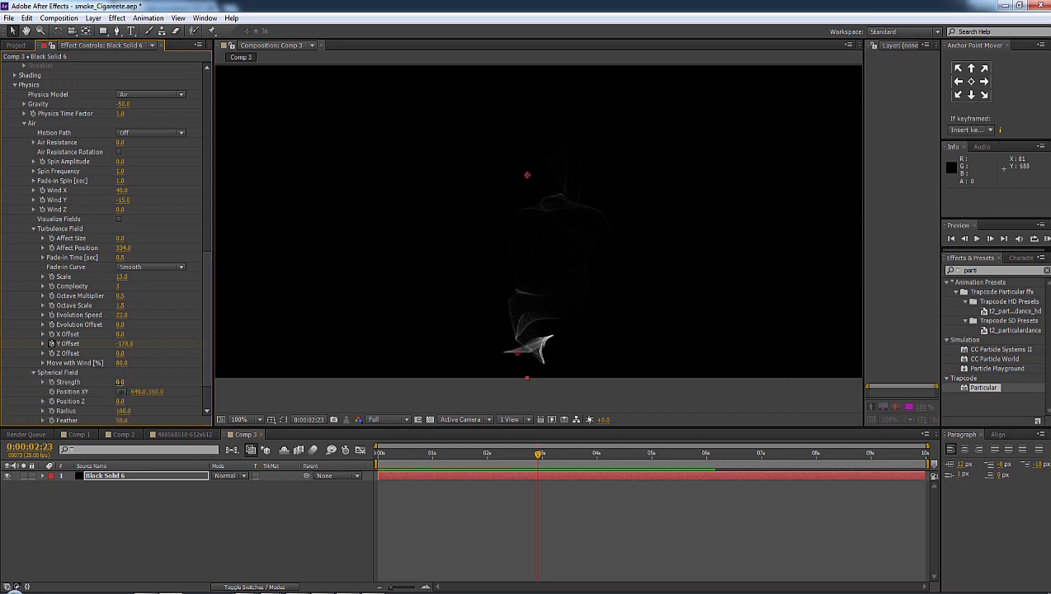
pyautogui.moveTo(120, 382); pyautogui.dragTo(99, 382)
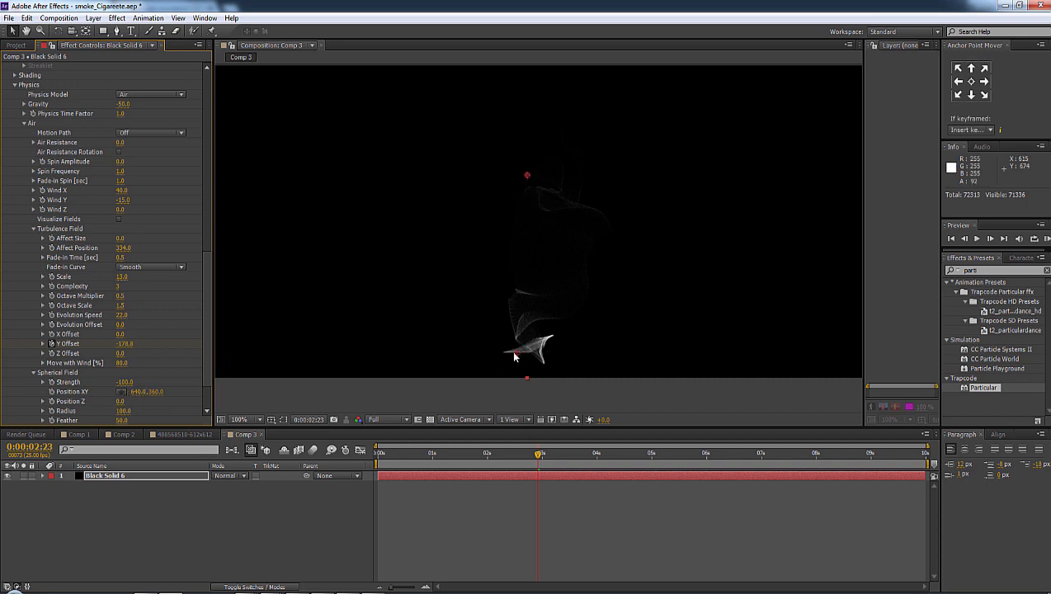
pyautogui.moveTo(207, 279); pyautogui.dragTo(191, 91)
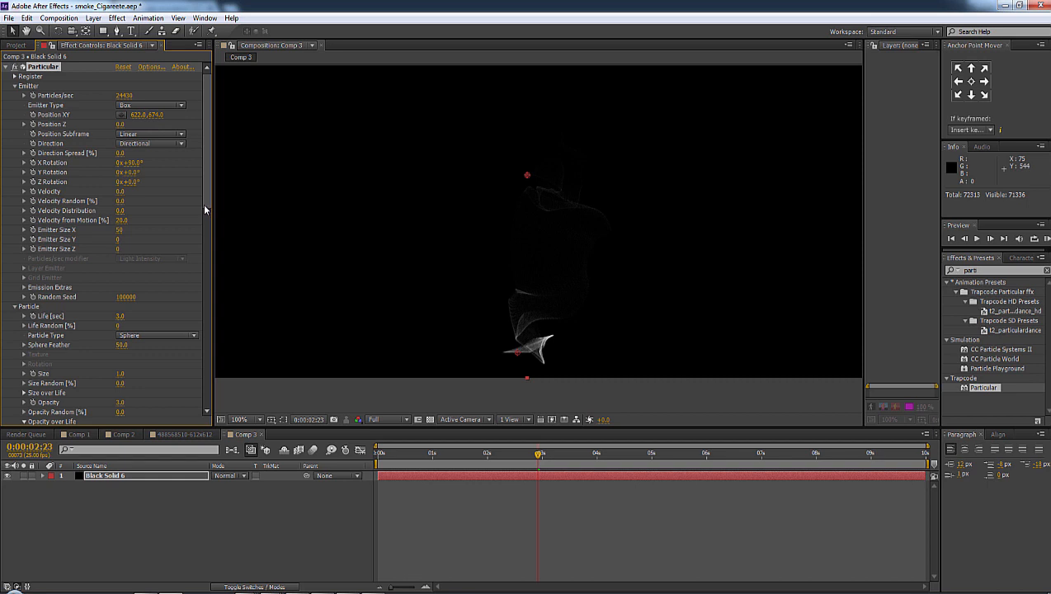
pyautogui.moveTo(203, 204); pyautogui.dragTo(202, 406)
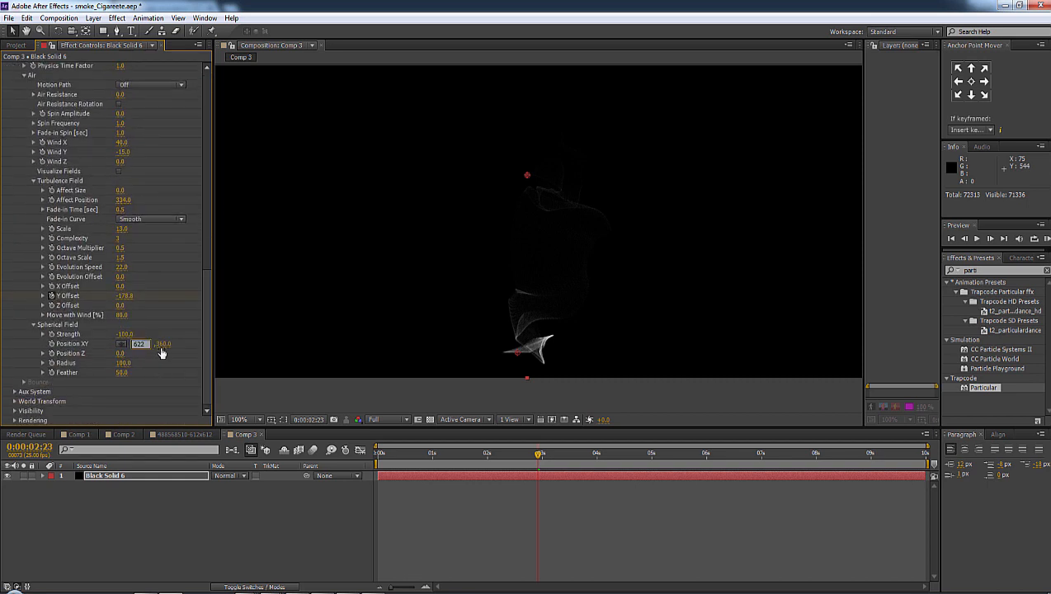
pyautogui.press('Tab')
pyautogui.press('Return')
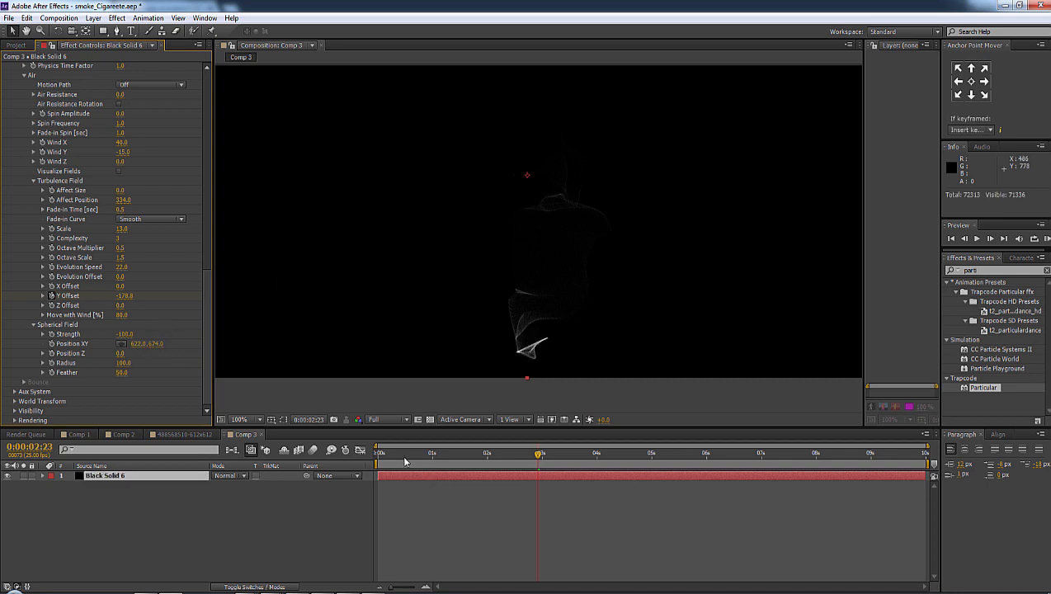
# Preview the smoke, set the Spherical Field's Strength to -60, and check the motion up to 0:00:04:03.
pyautogui.moveTo(404, 462); pyautogui.dragTo(549, 469)
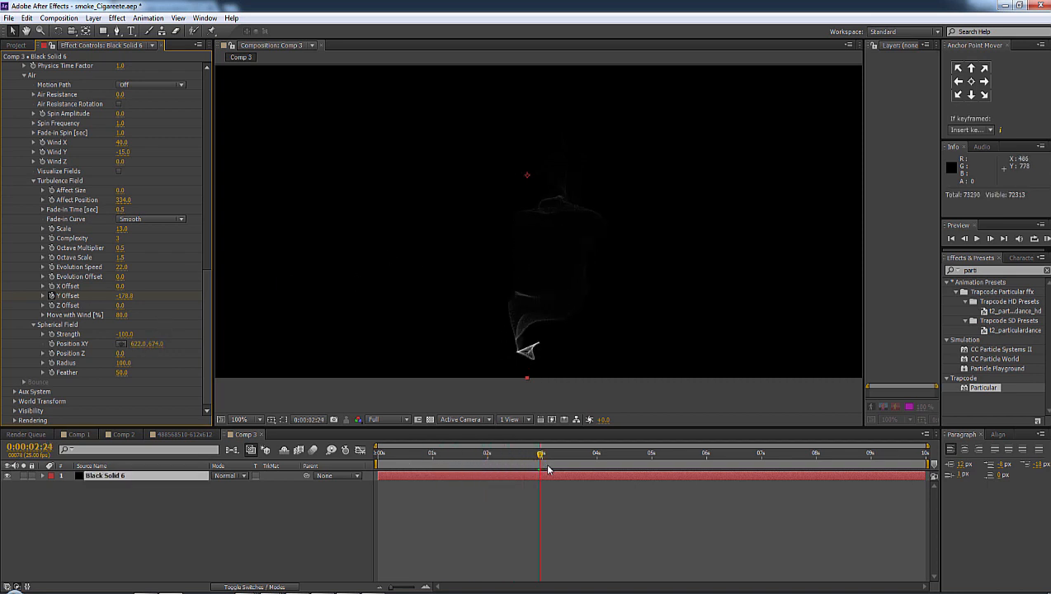
pyautogui.press('space')
pyautogui.press('space')
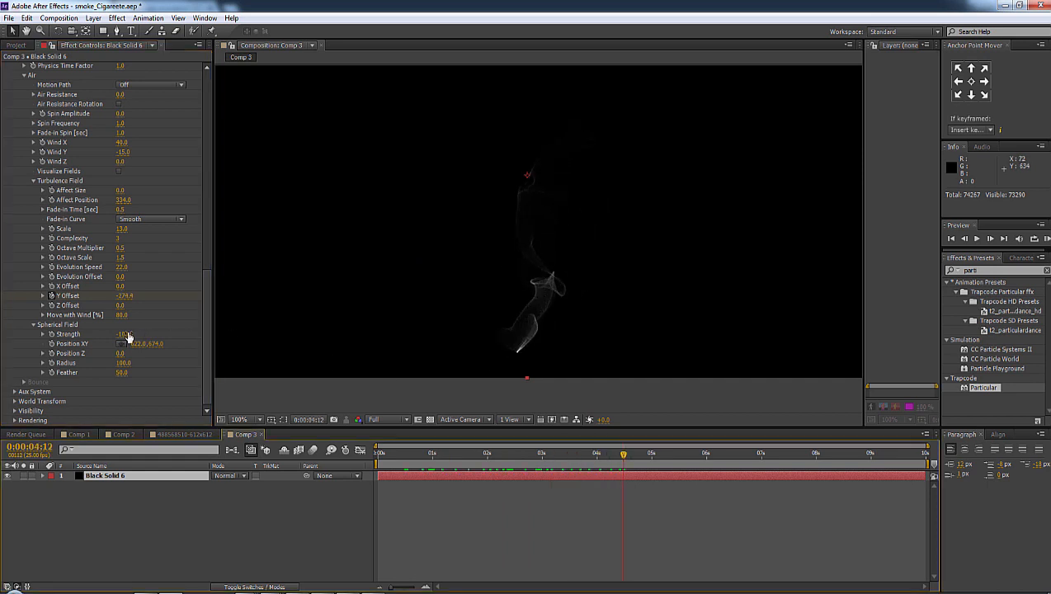
pyautogui.moveTo(128, 337); pyautogui.dragTo(145, 333)
pyautogui.moveTo(442, 464); pyautogui.dragTo(605, 463)
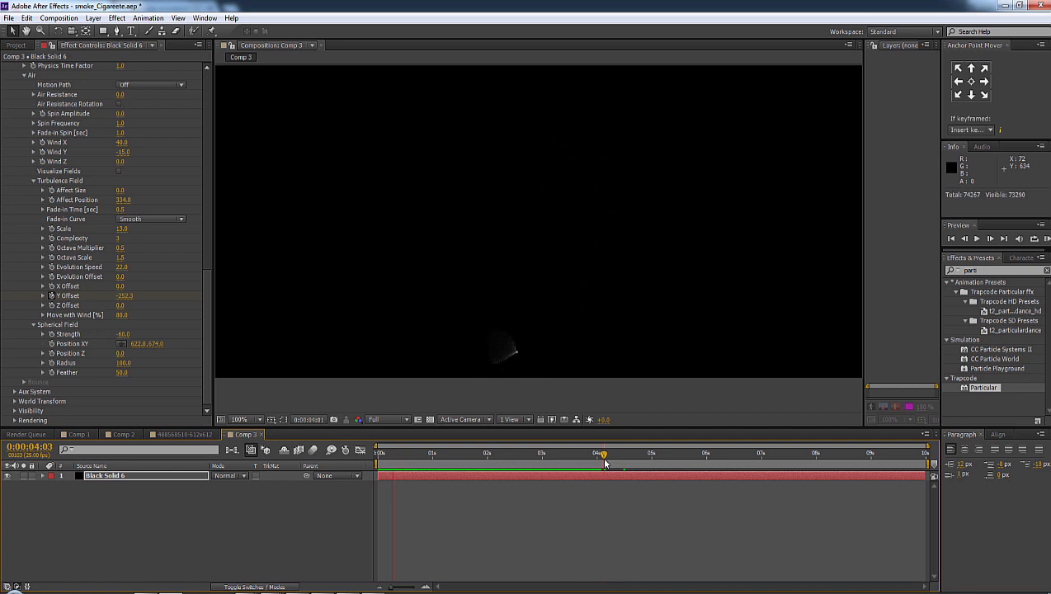
# Set the Turbulence Field's Fade-in Time to 1 second, play a RAM preview, and check the smoke at 0:00:03:23.
pyautogui.click(418, 458)
pyautogui.moveTo(418, 459)
pyautogui.mouseDown()
pyautogui.moveTo(398, 458)
pyautogui.moveTo(422, 462)
pyautogui.mouseUp()
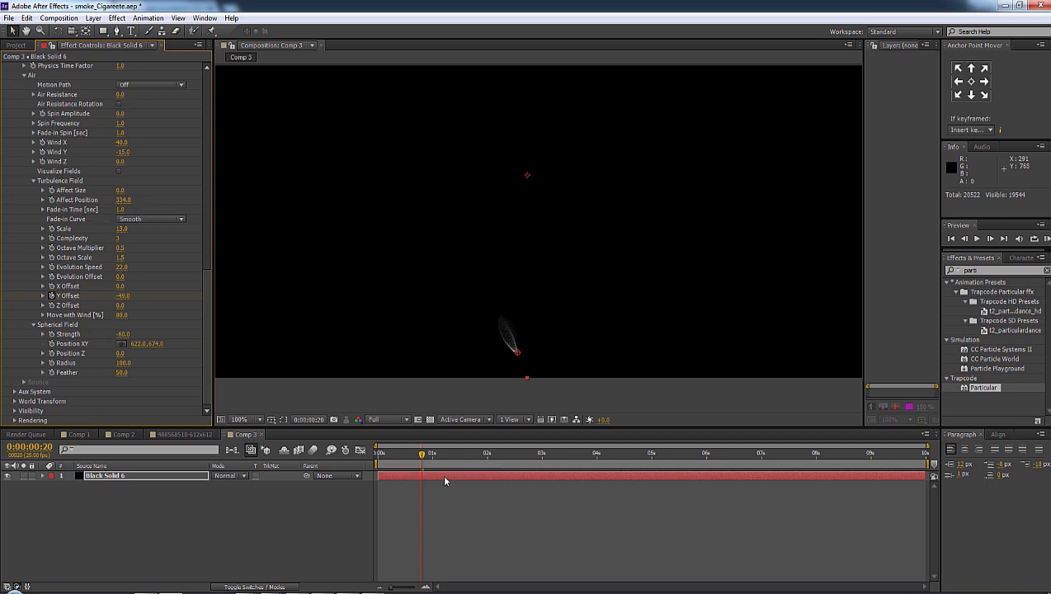
pyautogui.moveTo(398, 454); pyautogui.dragTo(622, 464)
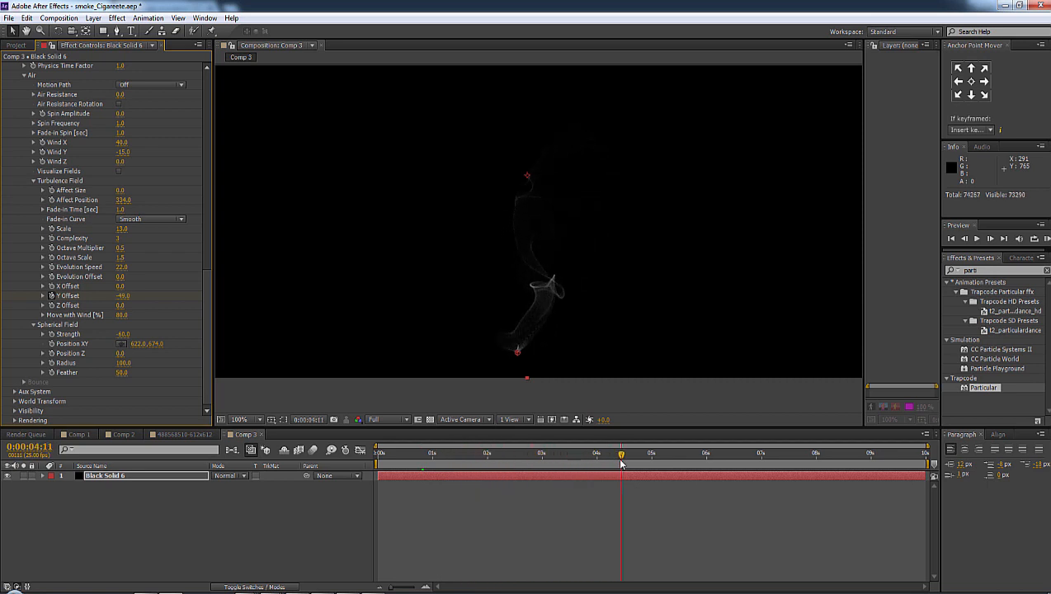
pyautogui.press('KP_0')
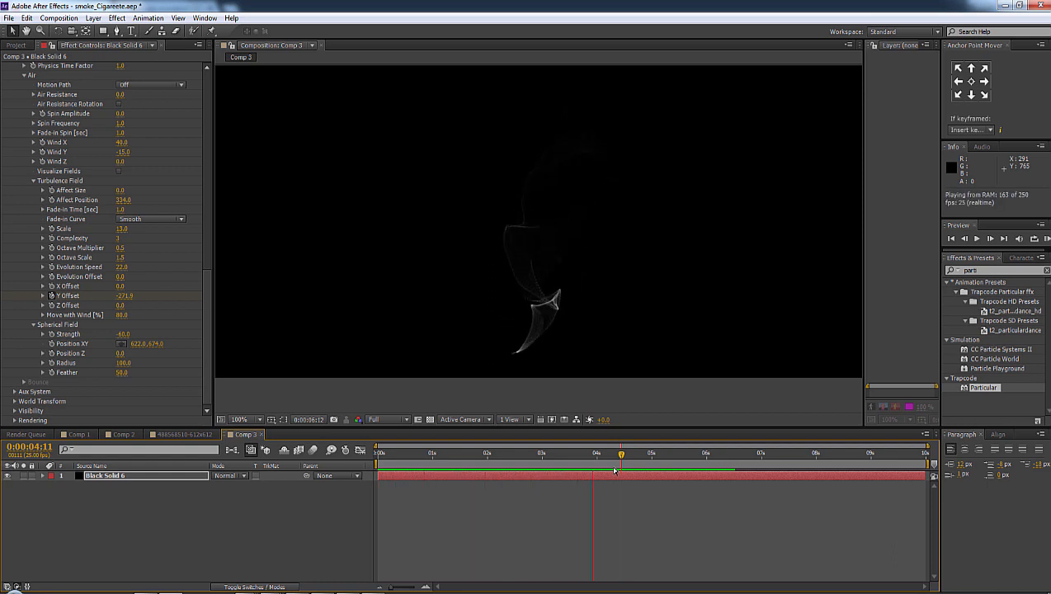
pyautogui.press('space')
pyautogui.click(528, 495)
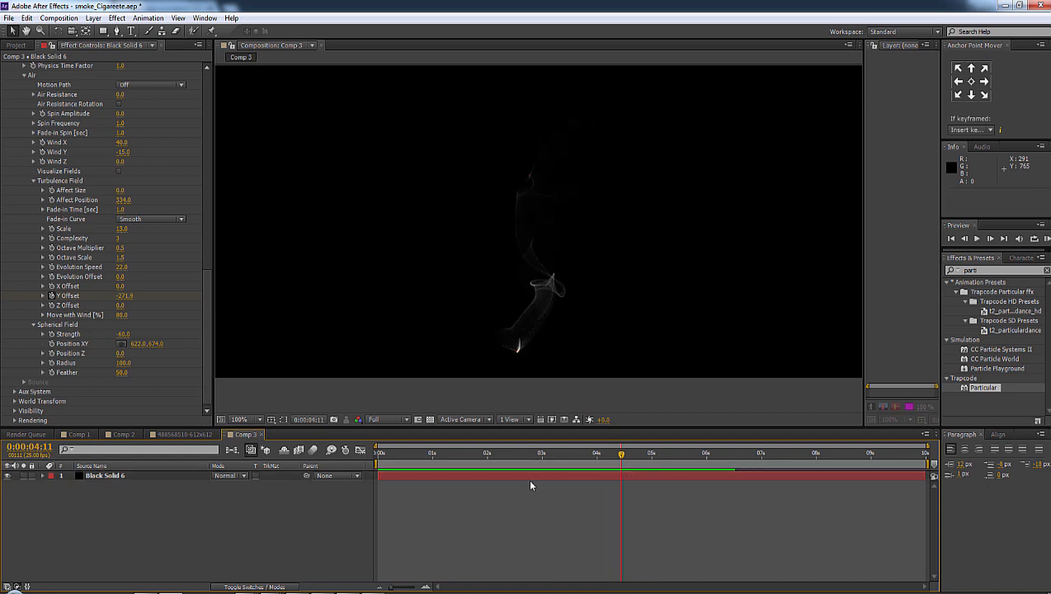
pyautogui.moveTo(424, 455); pyautogui.dragTo(592, 468)
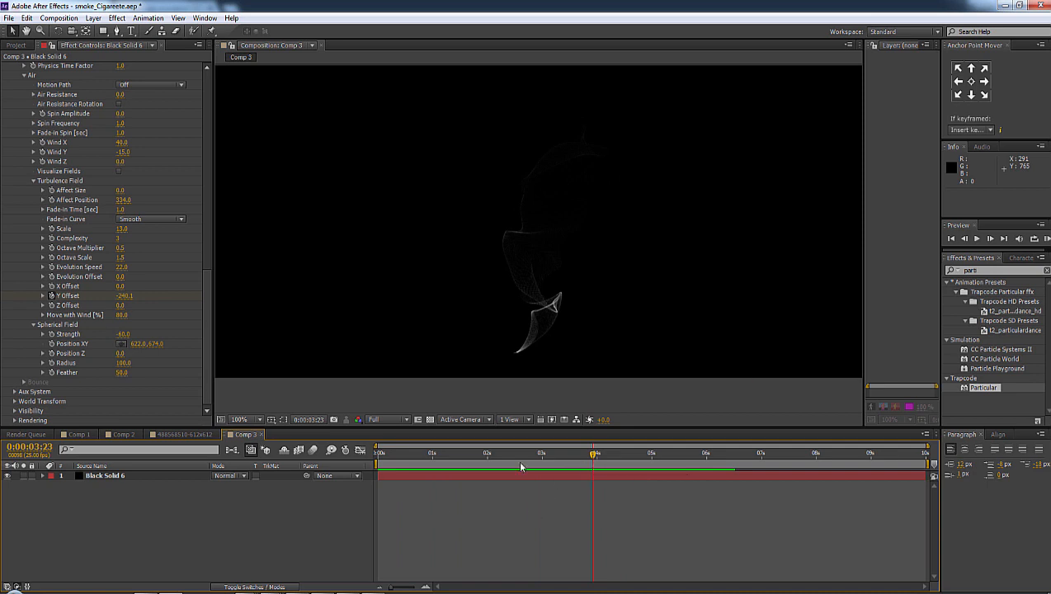
# Duplicate the Black Solid 6 smoke layer.
pyautogui.click(115, 482)
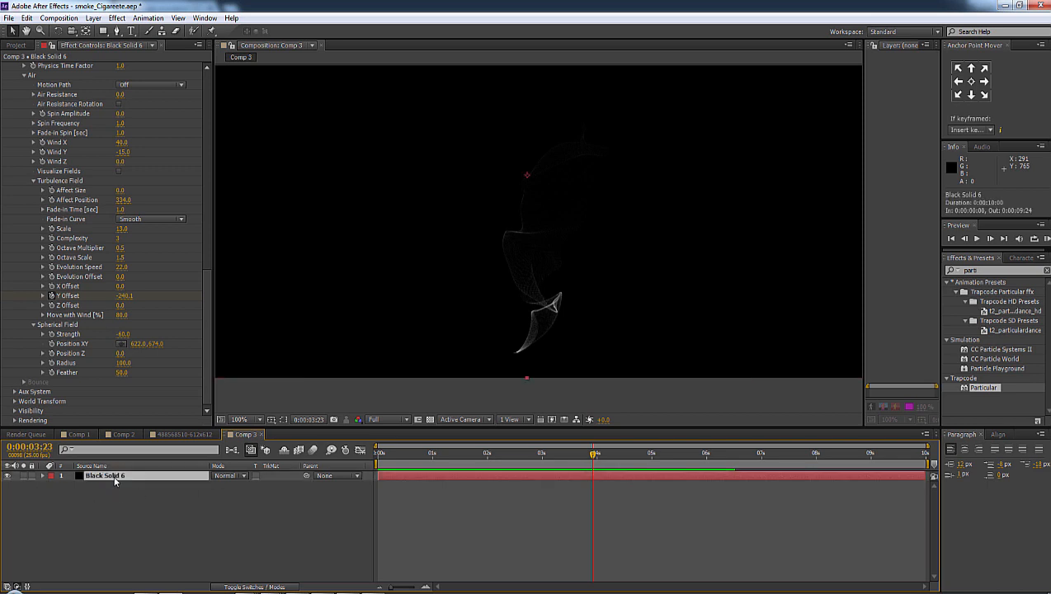
pyautogui.click(133, 495)
pyautogui.click(119, 477)
pyautogui.hotkey('ctrl', 'd')
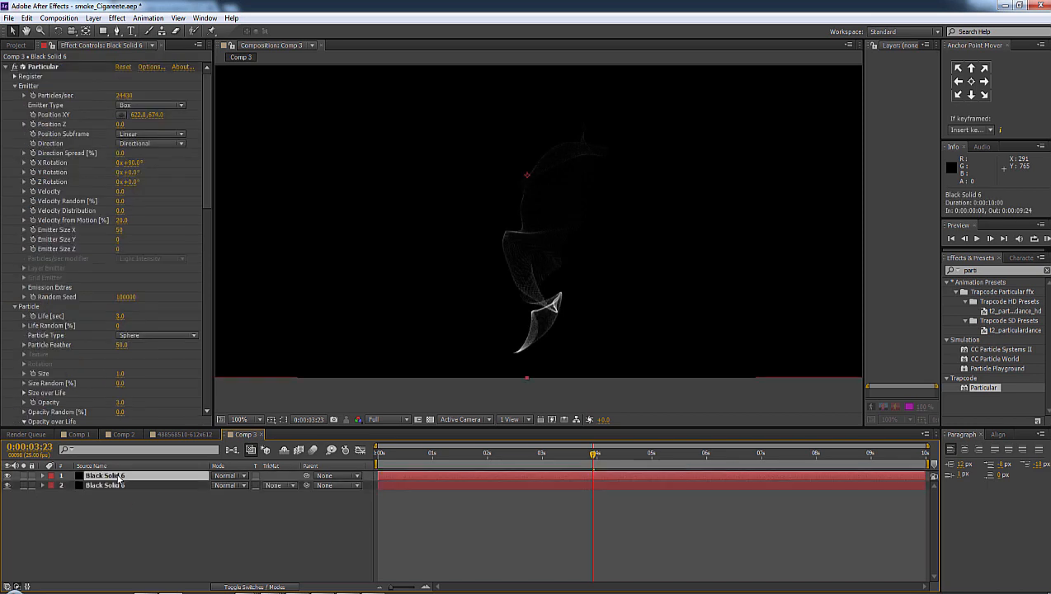
# On the duplicated smoke layer, set the Turbulence Field's Affect Position to 286 and Scale to 18.
pyautogui.scroll(-5, 151, 322)
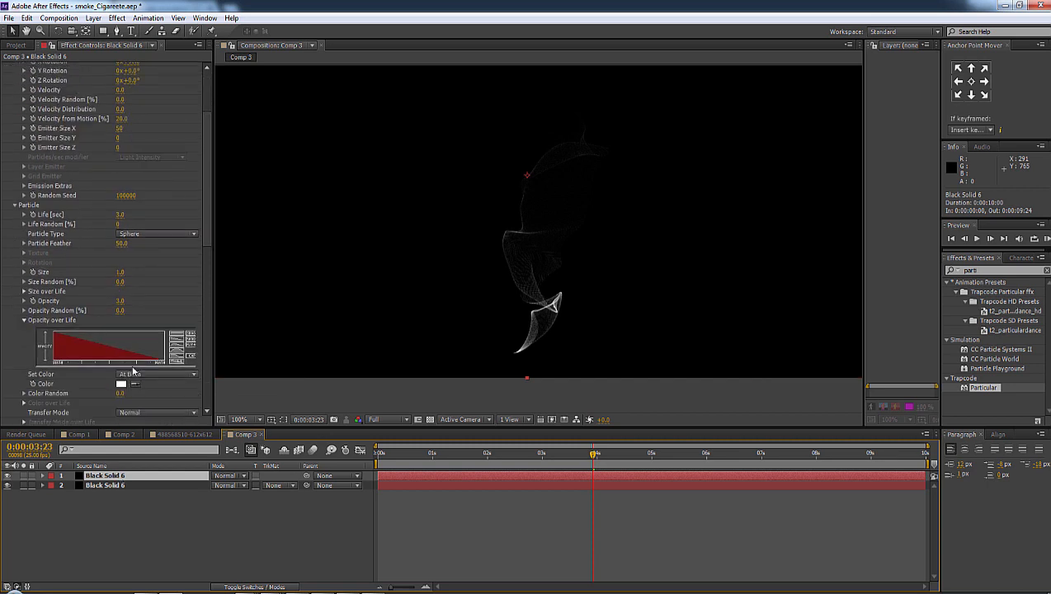
pyautogui.scroll(-5, 130, 380)
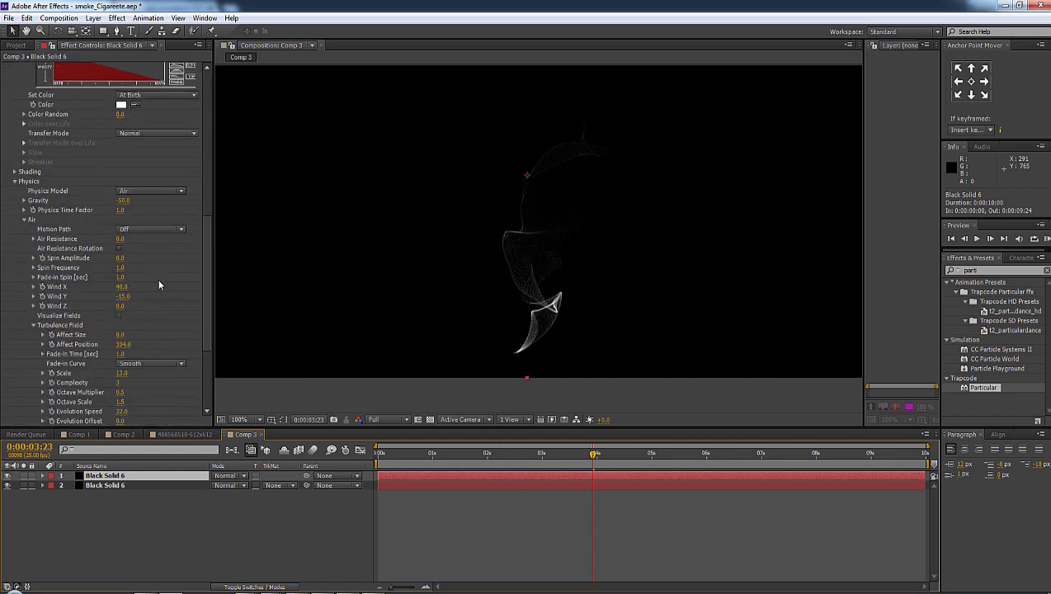
pyautogui.moveTo(123, 345); pyautogui.dragTo(89, 335)
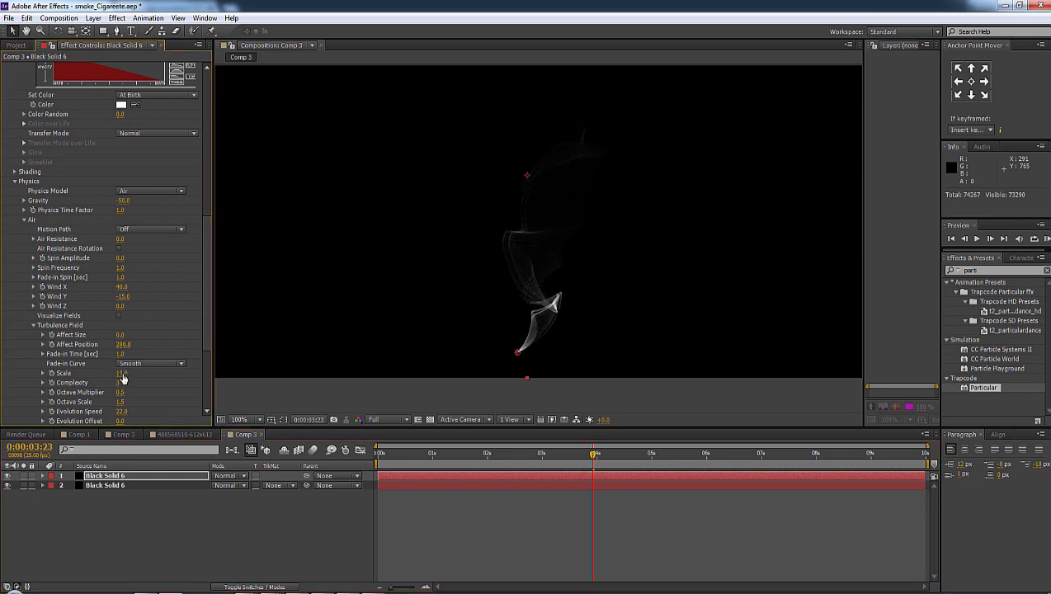
pyautogui.moveTo(121, 373); pyautogui.dragTo(123, 373)
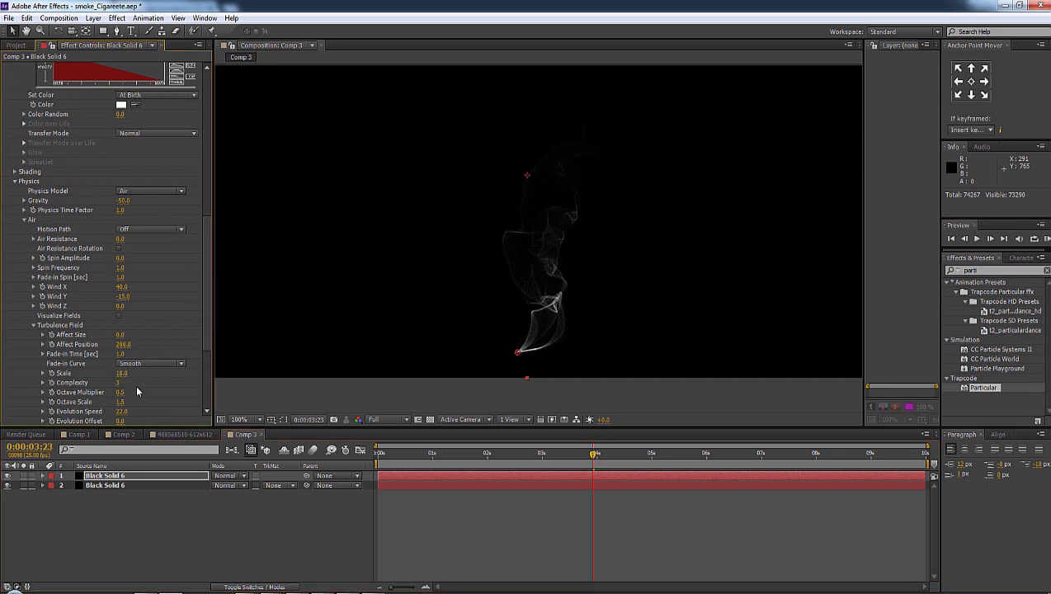
# Set the duplicate's Turbulence Field Evolution Offset to 610 and check the combined smoke at 0:00:03:07.
pyautogui.scroll(-3, 137, 391)
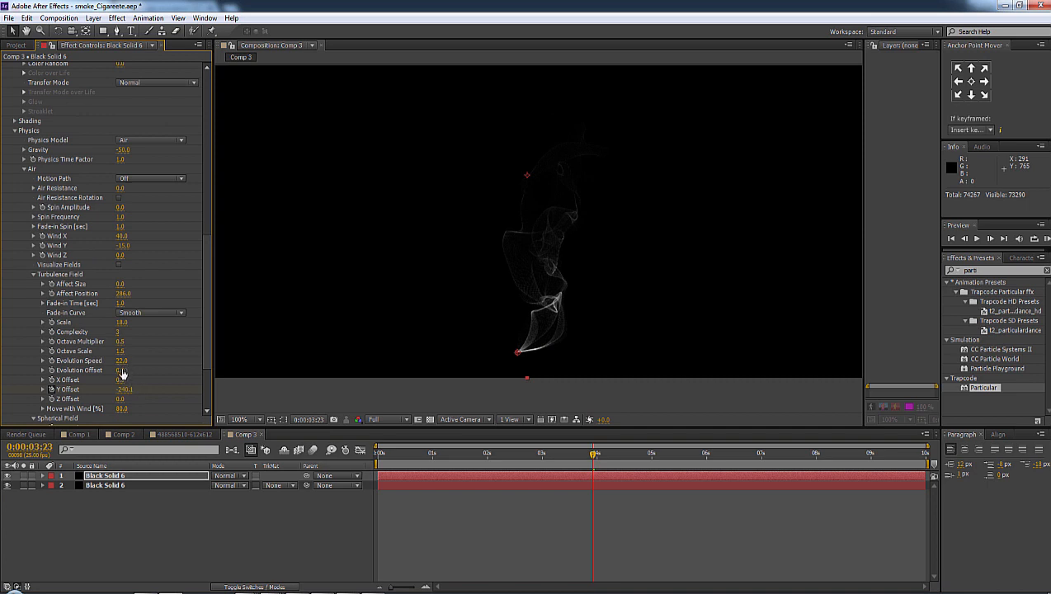
pyautogui.moveTo(154, 370); pyautogui.dragTo(154, 370)
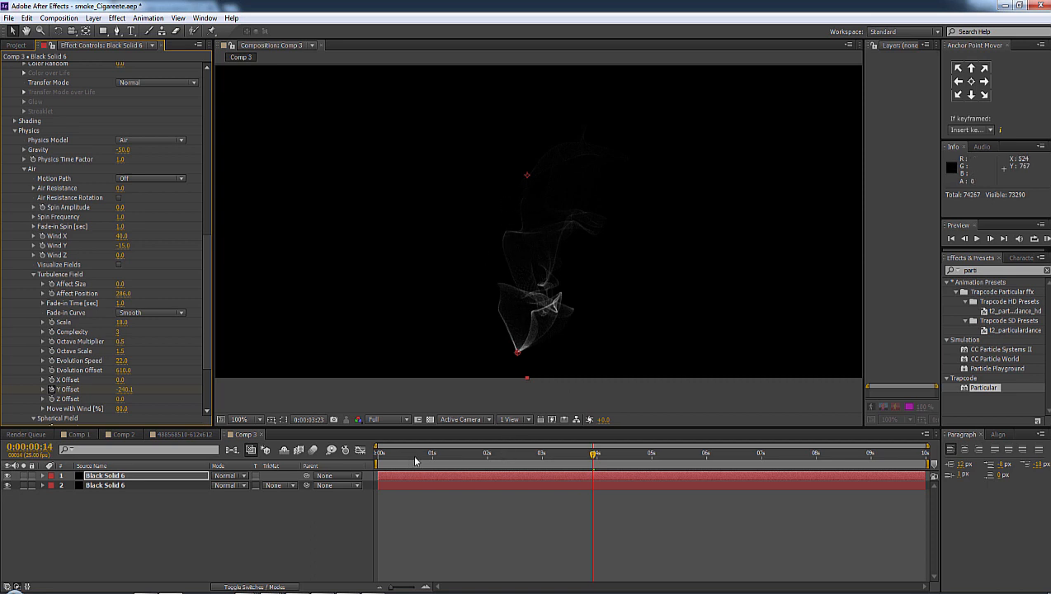
pyautogui.moveTo(415, 461); pyautogui.dragTo(557, 459)
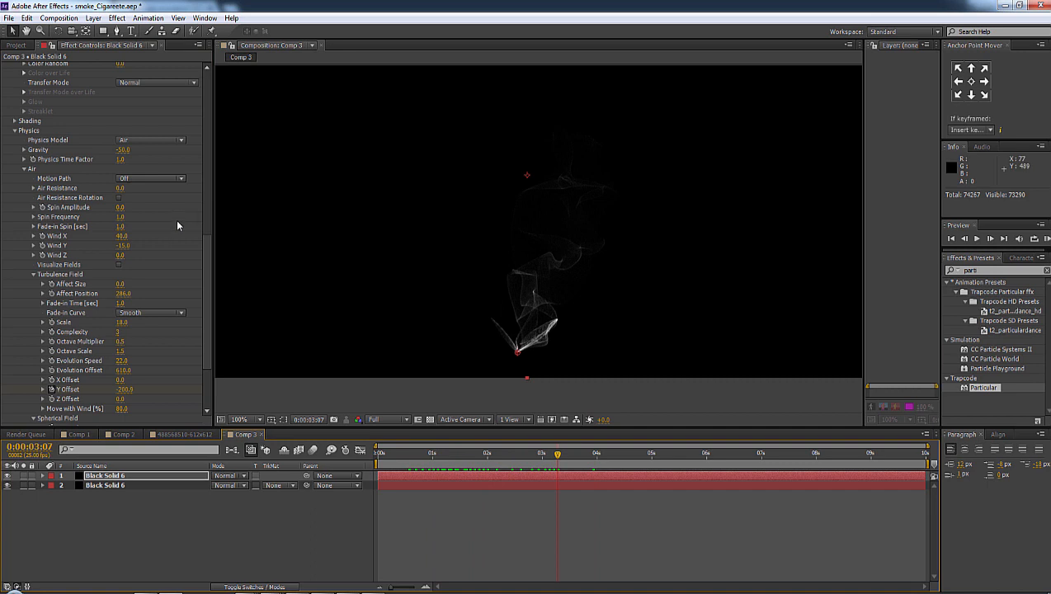
# On the duplicated smoke layer, set Air Fade-in Spin to 1.5 seconds and the Turbulence Field's Scale to 13.
pyautogui.scroll(2, 128, 307)
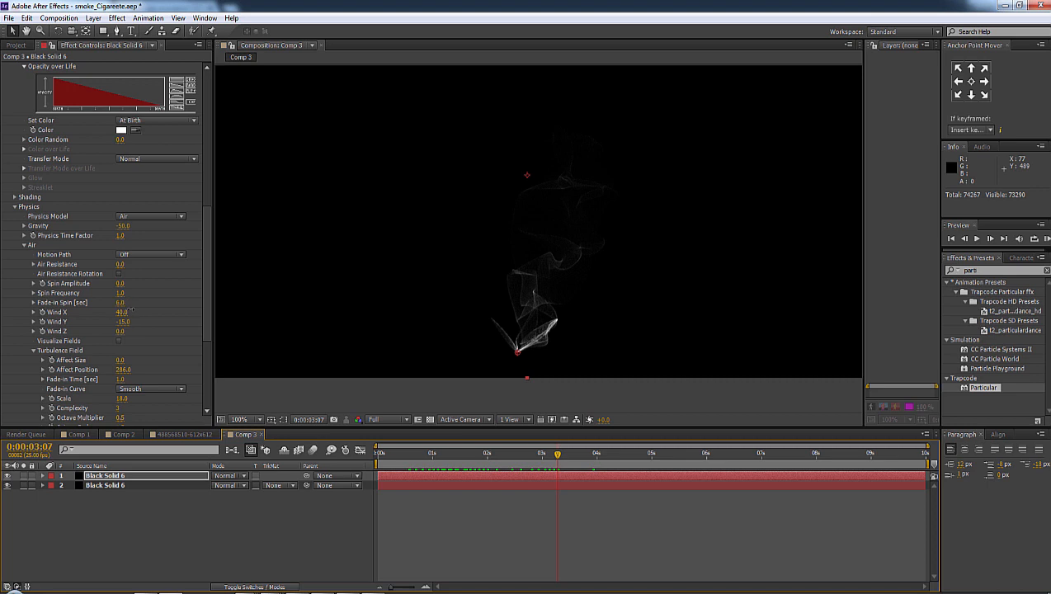
pyautogui.click(122, 301)
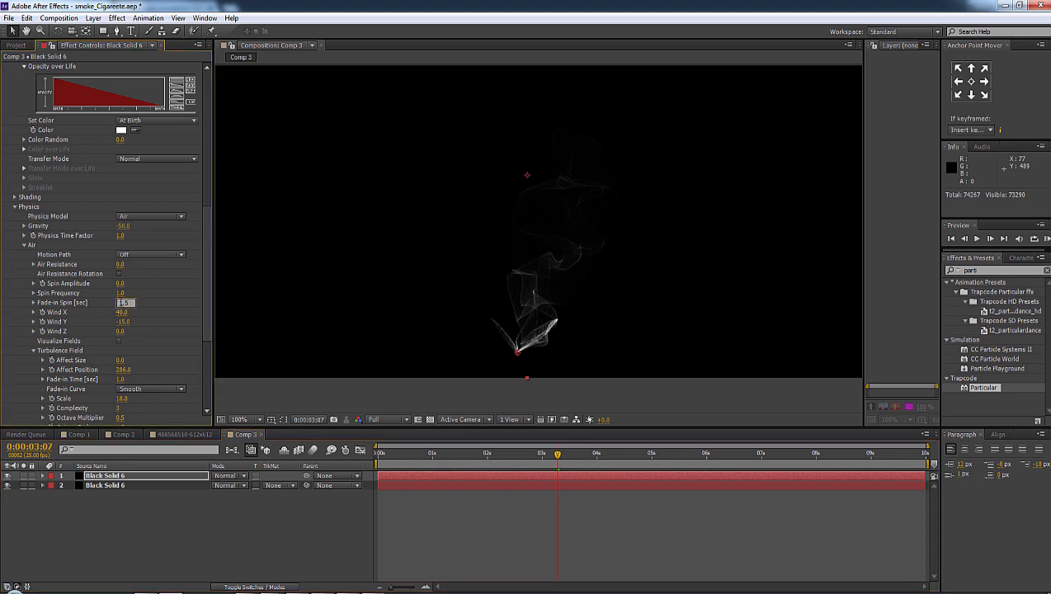
pyautogui.moveTo(599, 454); pyautogui.dragTo(557, 462)
pyautogui.scroll(-2, 104, 365)
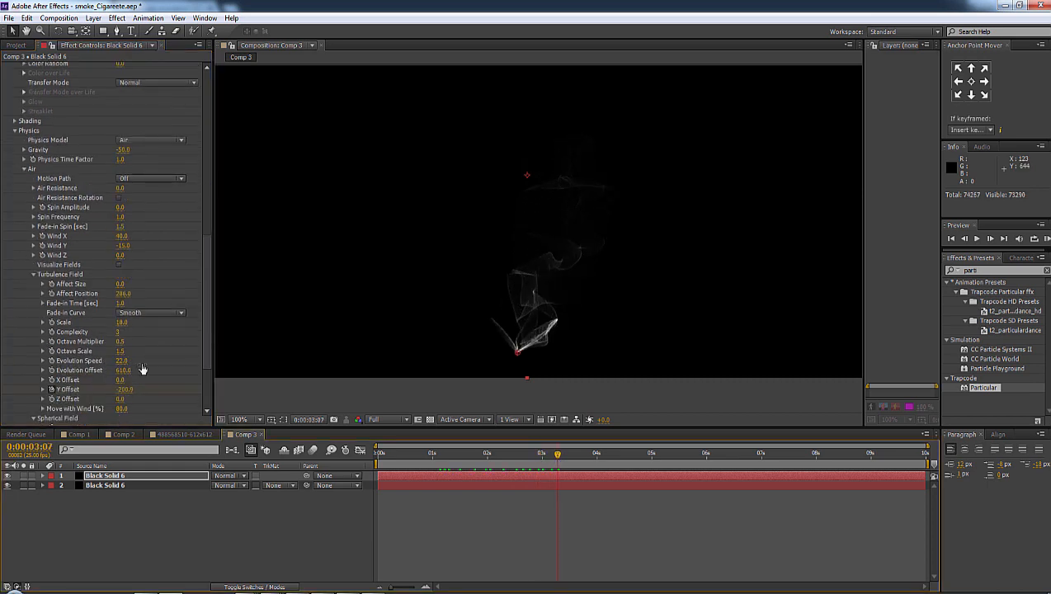
pyautogui.moveTo(120, 323); pyautogui.dragTo(117, 323)
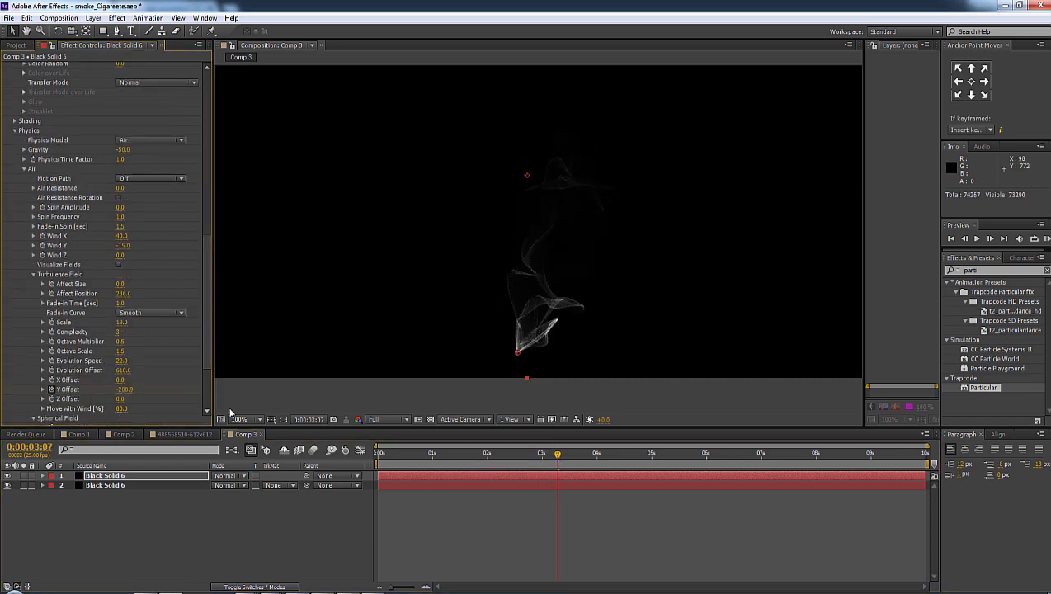
# On the duplicated smoke layer, set Wind X to 69, Wind Y to -26 and Gravity to -30, and preview the motion.
pyautogui.moveTo(460, 468); pyautogui.dragTo(570, 463)
pyautogui.moveTo(136, 235); pyautogui.dragTo(116, 245)
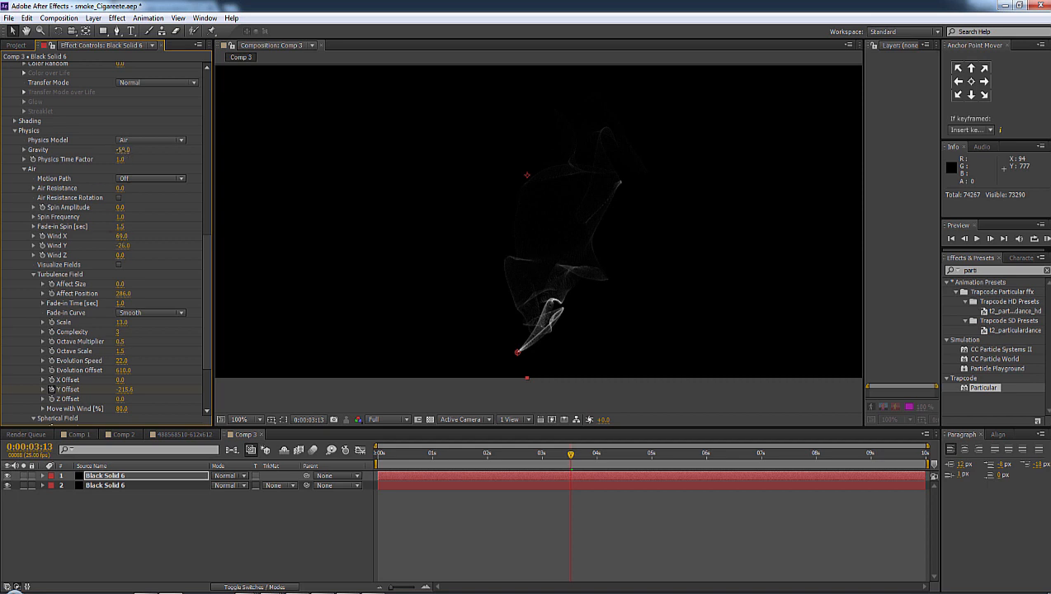
pyautogui.moveTo(123, 149); pyautogui.dragTo(125, 149)
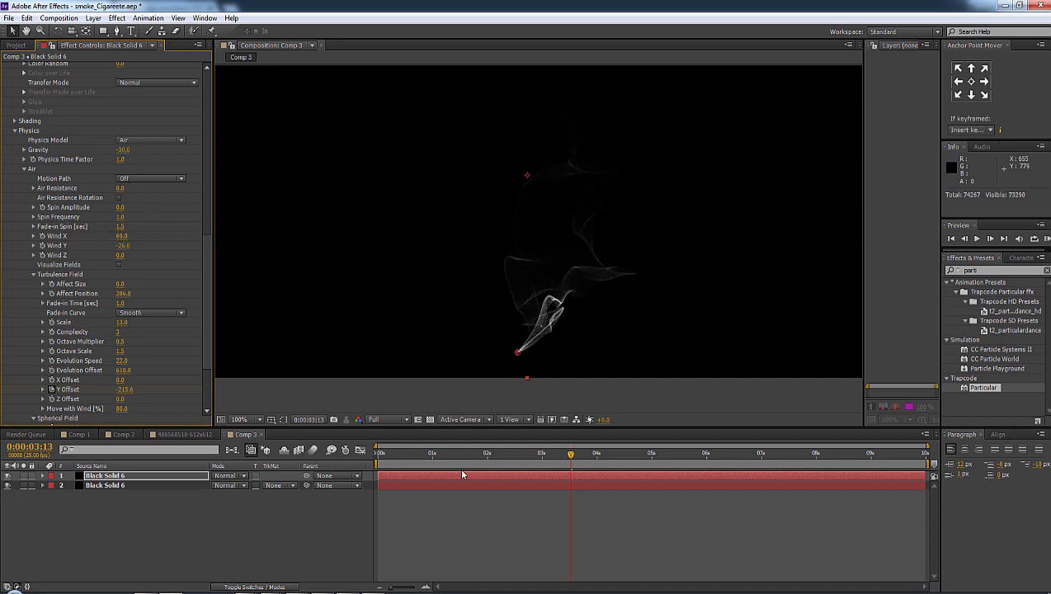
pyautogui.moveTo(490, 453); pyautogui.dragTo(609, 456)
pyautogui.press('KP_0')
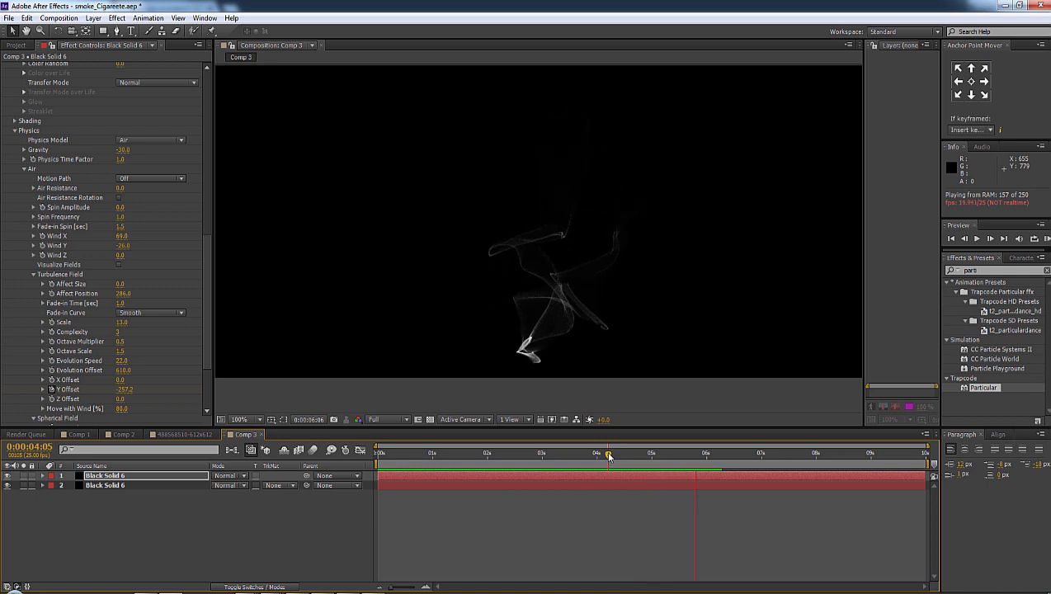
# Set the duplicate's Turbulence Field Evolution Offset to 90 and X Offset to -240.
pyautogui.moveTo(607, 456); pyautogui.dragTo(417, 458)
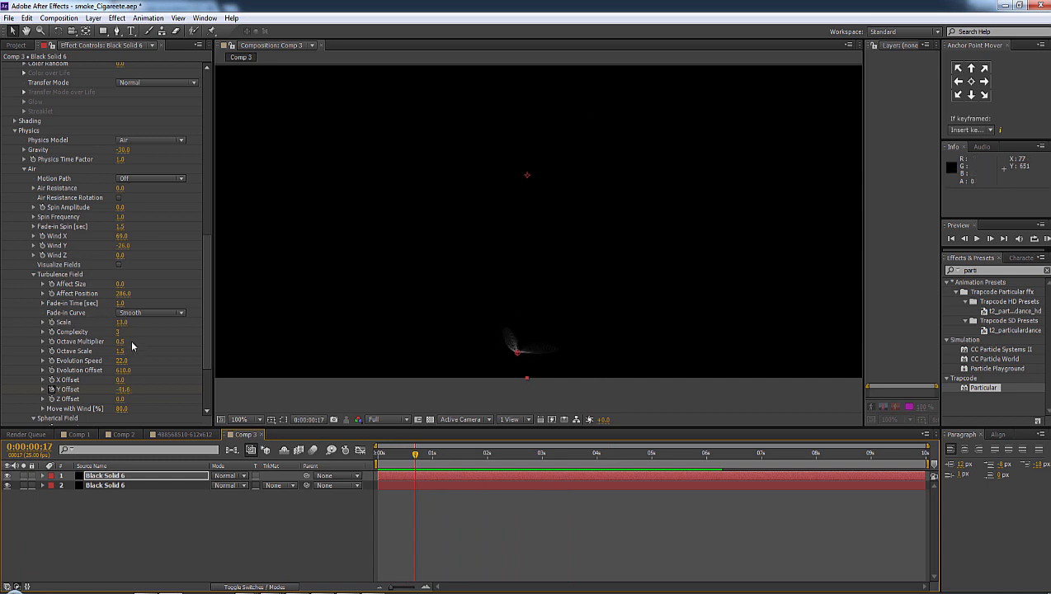
pyautogui.scroll(-4, 132, 342)
pyautogui.moveTo(117, 306); pyautogui.dragTo(66, 295)
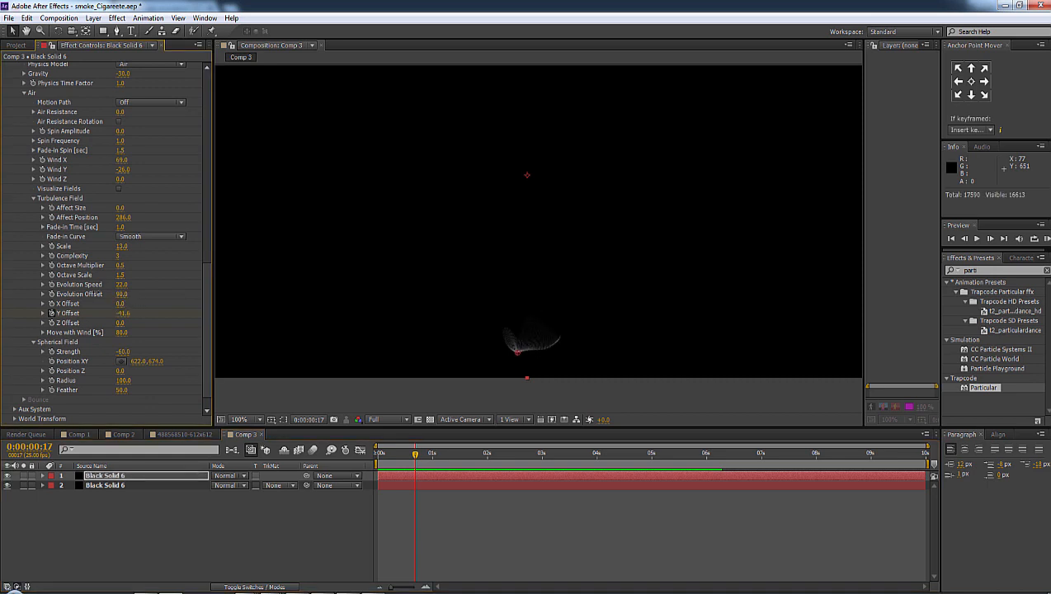
pyautogui.moveTo(122, 312)
pyautogui.mouseDown()
pyautogui.moveTo(99, 313)
pyautogui.moveTo(107, 304)
pyautogui.mouseUp()
pyautogui.press('space')
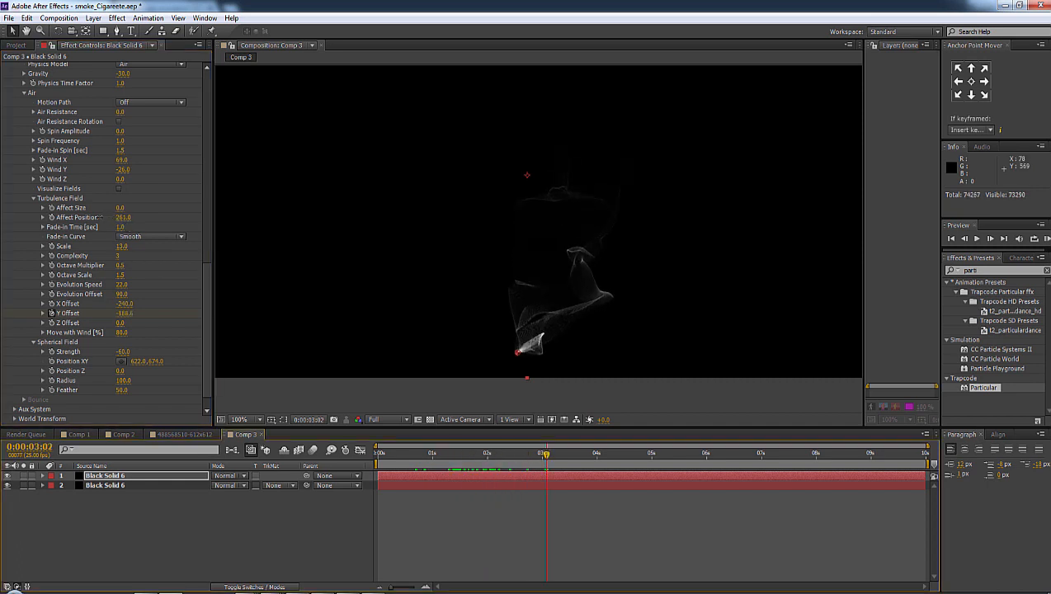
# Set the duplicate's Turbulence Field to Affect Position 290, Scale 14 and Evolution Speed 19, and check the smoke at 0:00:05:15.
pyautogui.moveTo(122, 216); pyautogui.dragTo(124, 246)
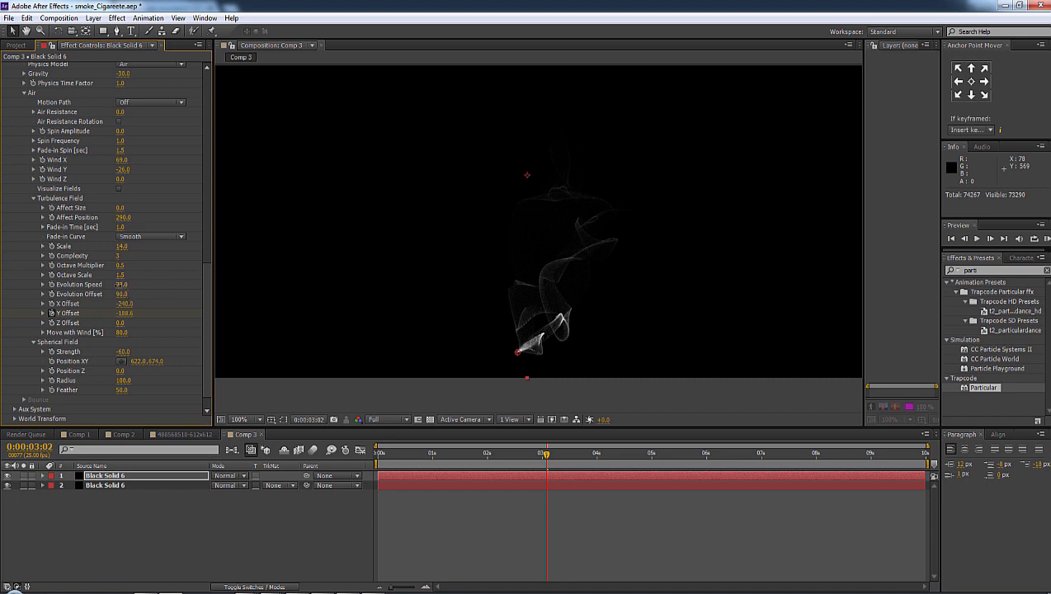
pyautogui.moveTo(120, 284); pyautogui.dragTo(121, 284)
pyautogui.moveTo(551, 453); pyautogui.dragTo(686, 444)
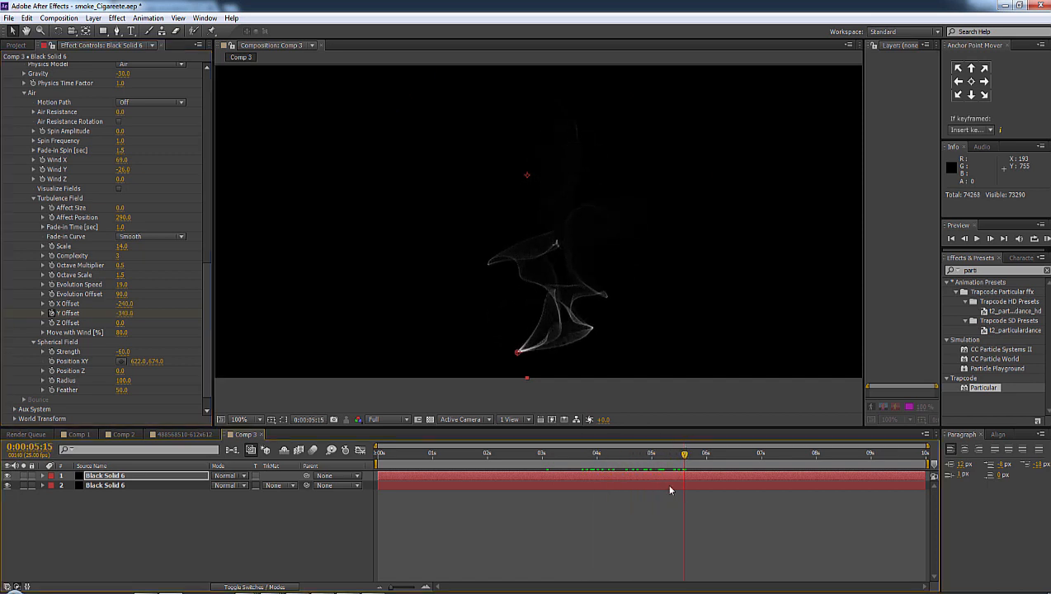
pyautogui.click(462, 531)
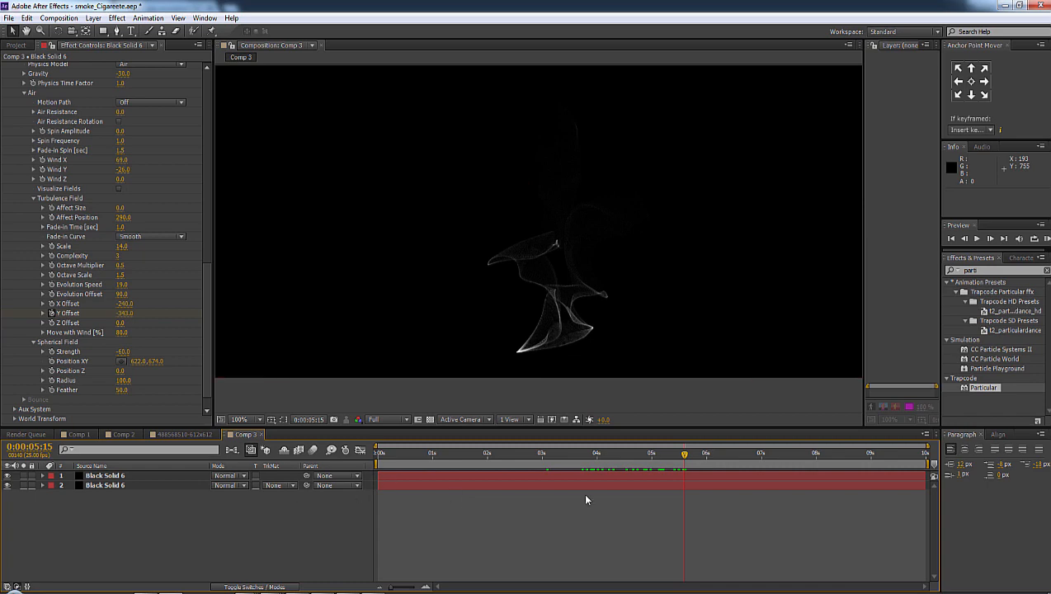
pyautogui.rightClick(459, 512)
pyautogui.moveTo(512, 390)
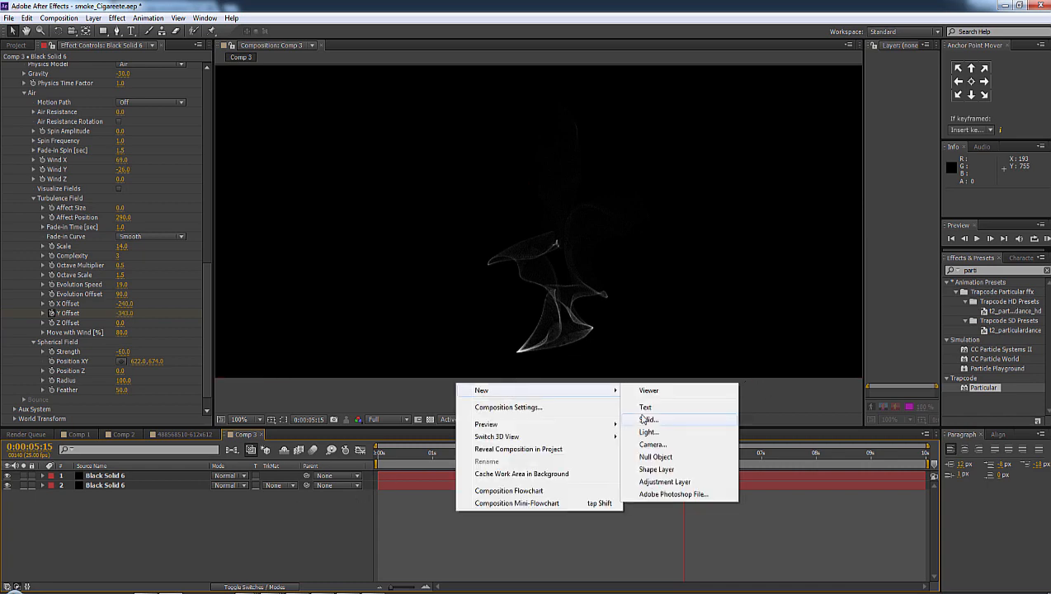
pyautogui.click(415, 535)
pyautogui.click(430, 419)
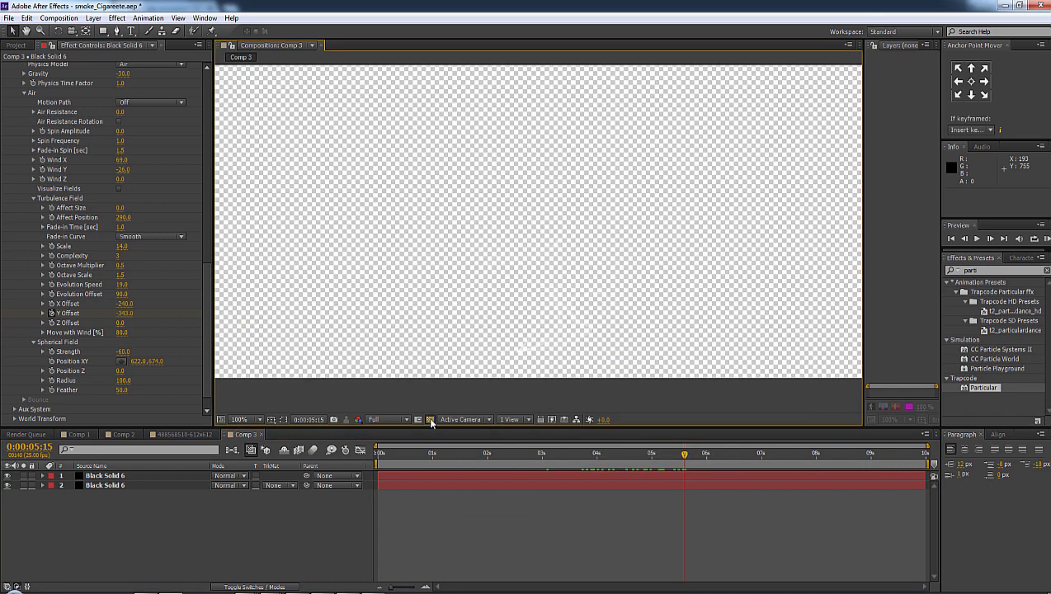
pyautogui.click(430, 419)
pyautogui.rightClick(480, 399)
pyautogui.moveTo(544, 407)
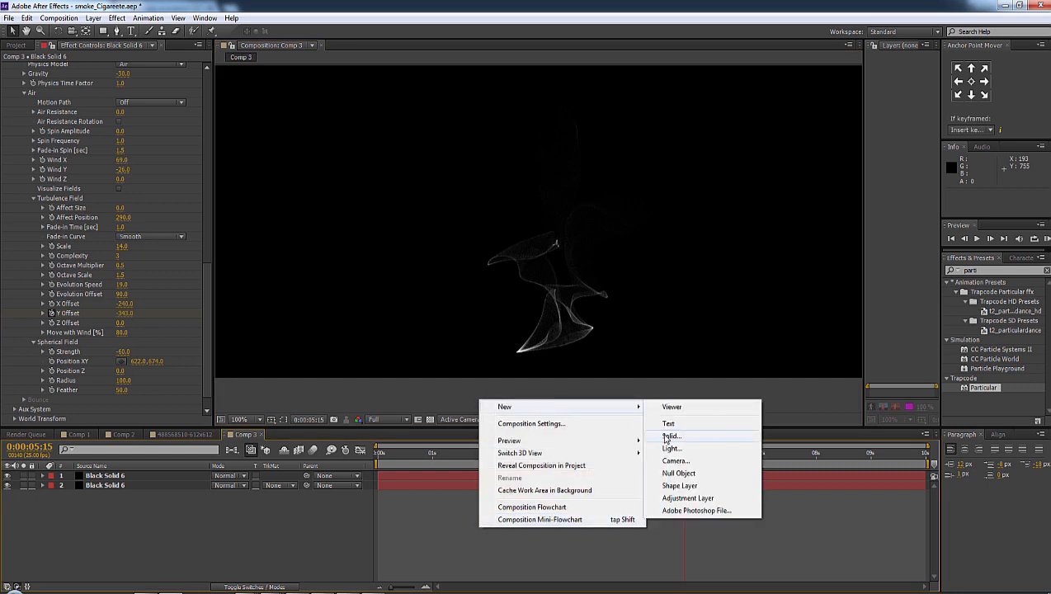
pyautogui.click(170, 274)
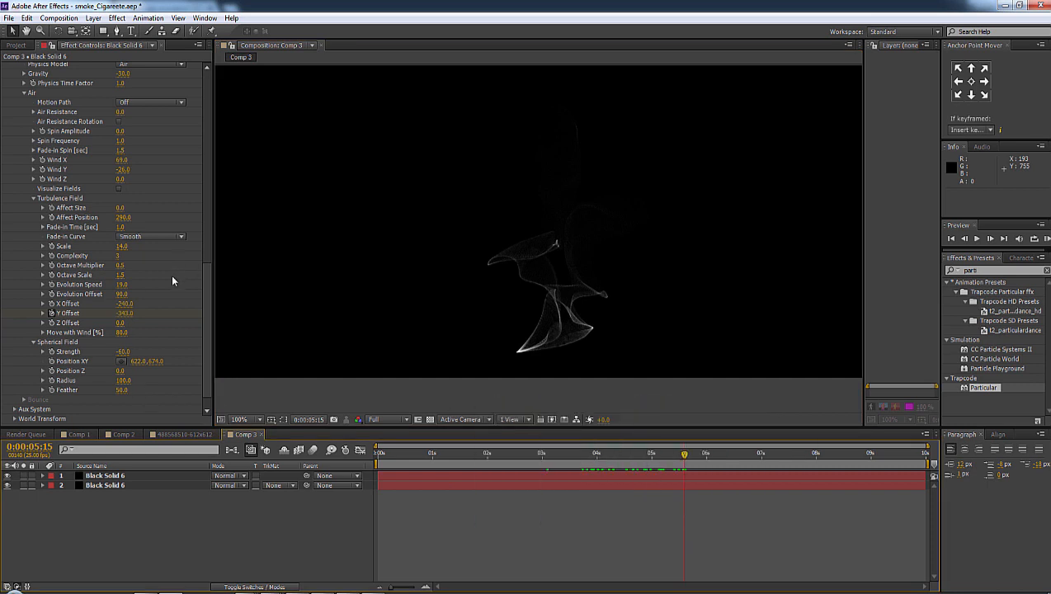
# Set the top Black Solid 6 layer's blending mode to Add.
pyautogui.click(242, 478)
pyautogui.click(248, 363)
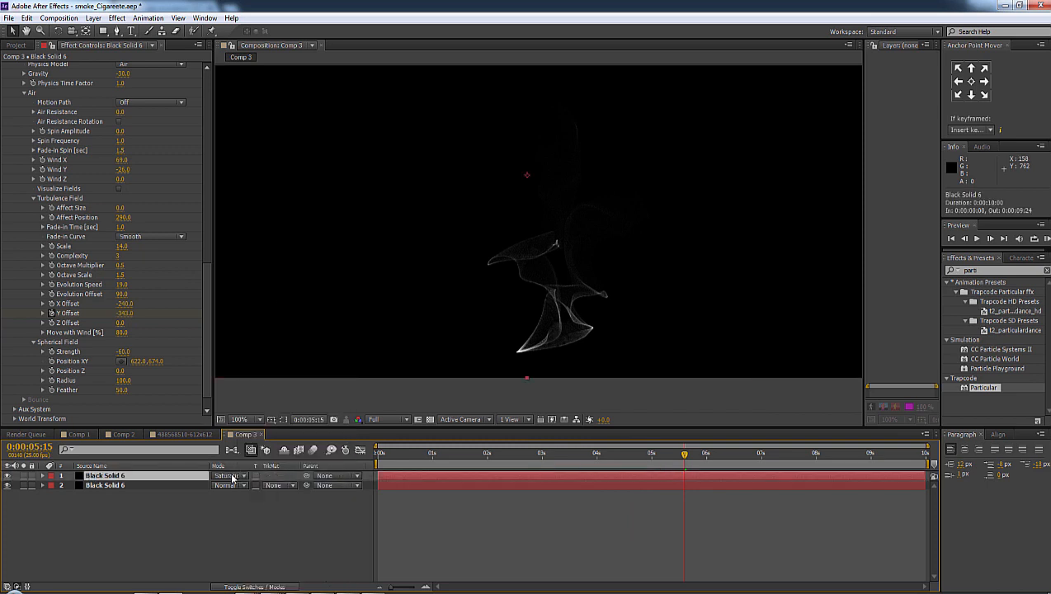
pyautogui.click(233, 477)
pyautogui.click(255, 238)
# Create a 1280 × 720 black solid named Black Solid 7 and place it beneath both smoke layers.
pyautogui.rightClick(573, 525)
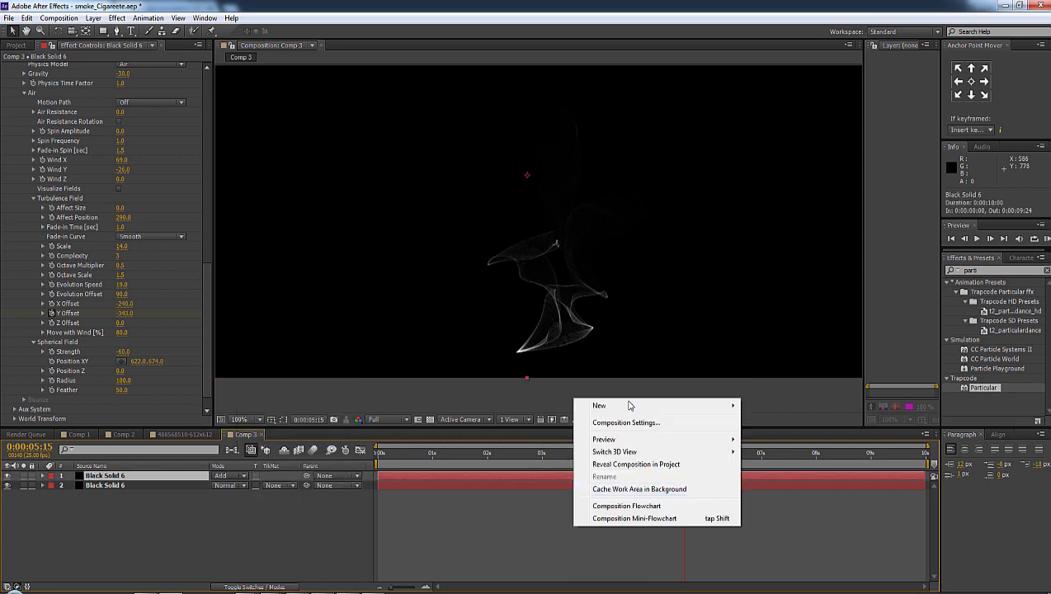
pyautogui.moveTo(628, 405)
pyautogui.click(759, 438)
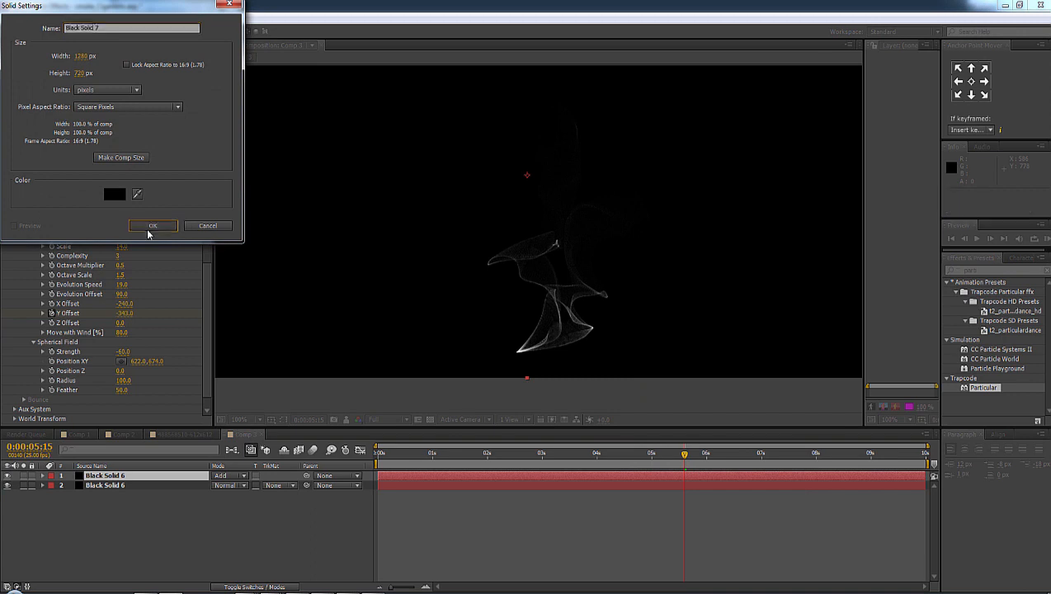
pyautogui.click(149, 229)
pyautogui.moveTo(110, 479); pyautogui.dragTo(109, 499)
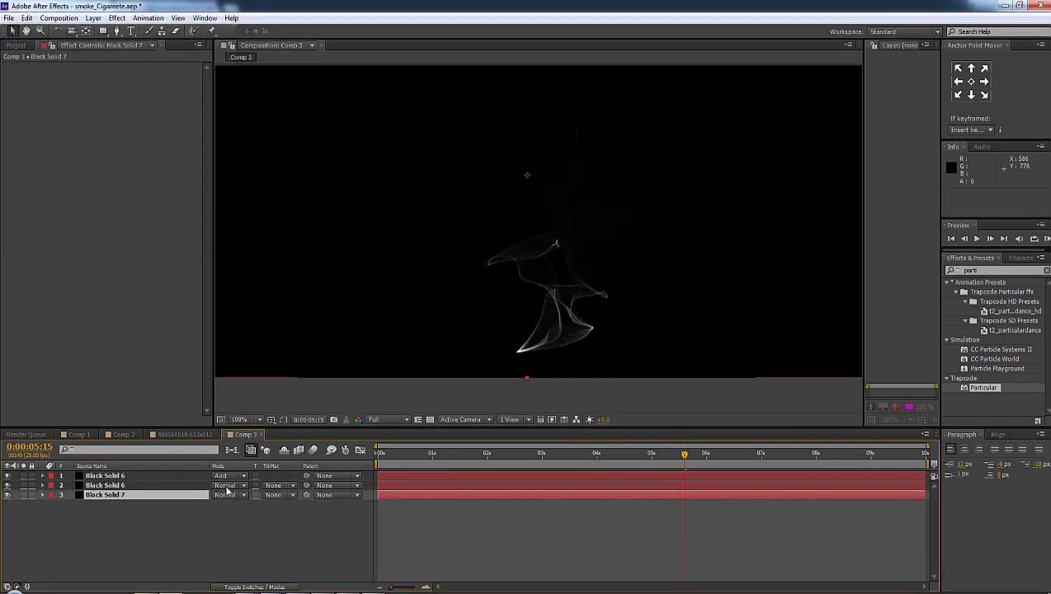
# Set the second Black Solid 6 layer's blending mode to Add and check the blended smoke up to 0:00:08:04.
pyautogui.click(231, 485)
pyautogui.click(276, 216)
pyautogui.click(144, 485)
pyautogui.moveTo(430, 453); pyautogui.dragTo(539, 454)
pyautogui.click(591, 455)
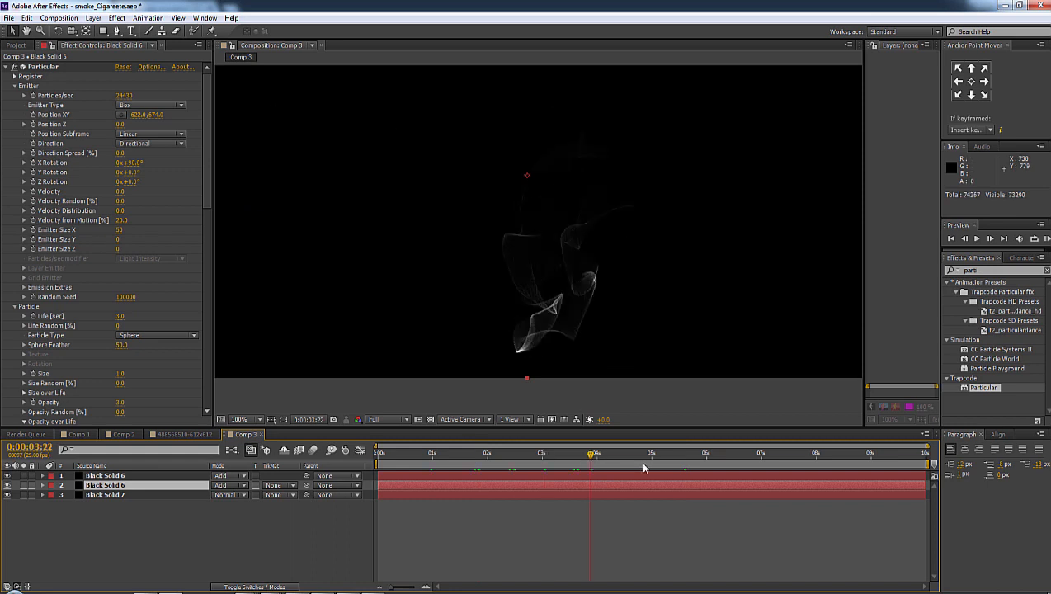
pyautogui.moveTo(635, 455); pyautogui.dragTo(825, 454)
# Review the second smoke layer's Particular settings and look at the finished cigarette artwork in Comp 2.
pyautogui.scroll(-2, 128, 306)
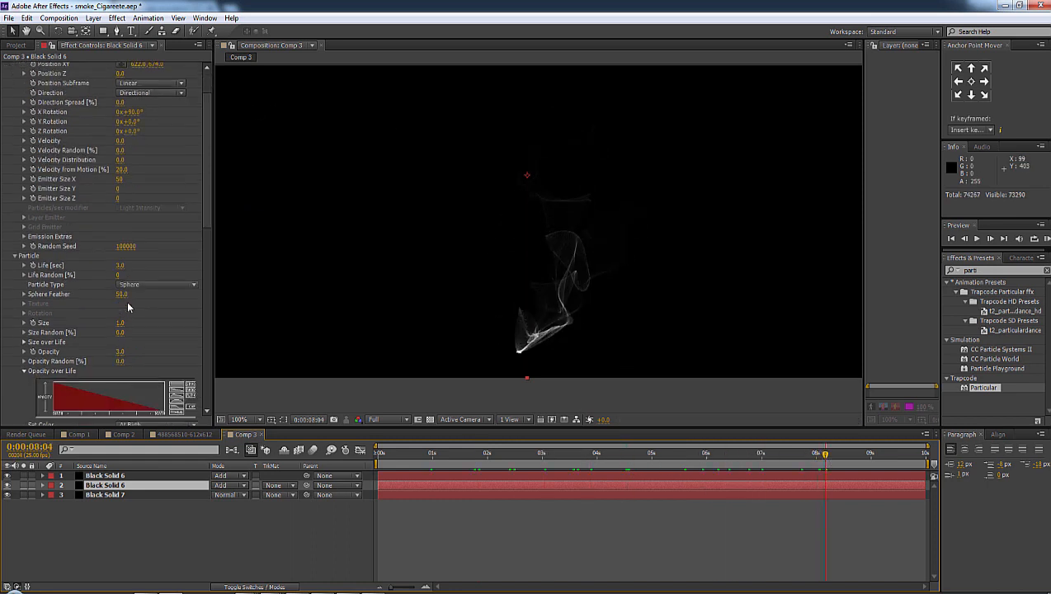
pyautogui.scroll(-10, 127, 307)
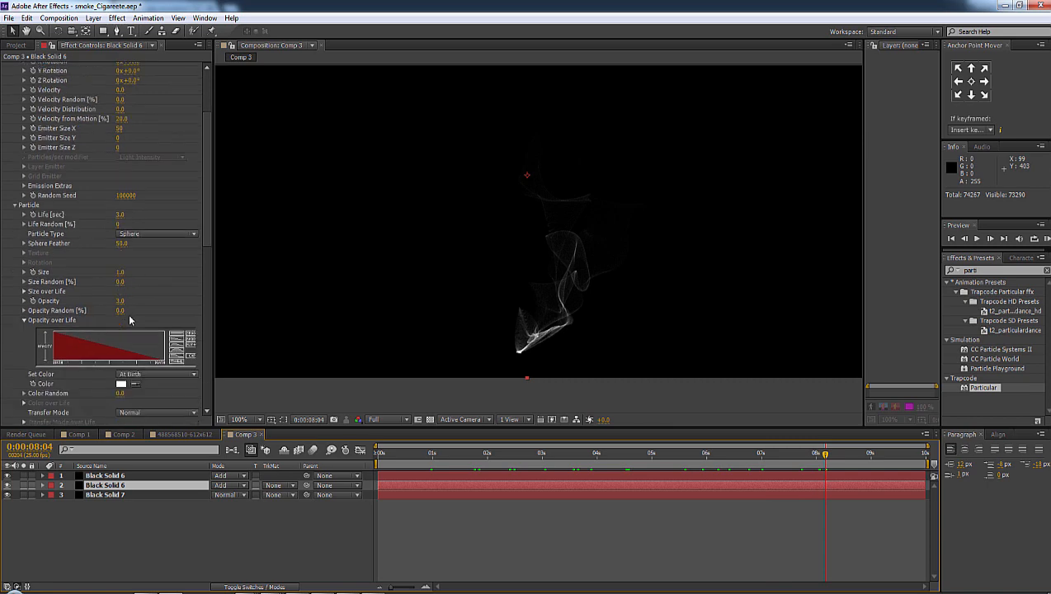
pyautogui.scroll(-4, 113, 308)
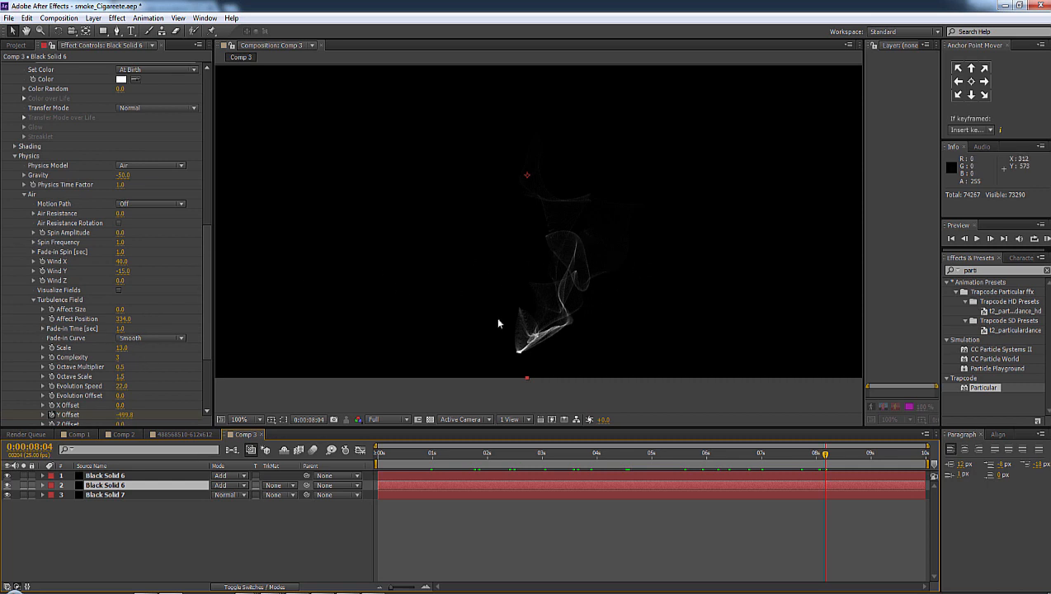
pyautogui.click(124, 434)
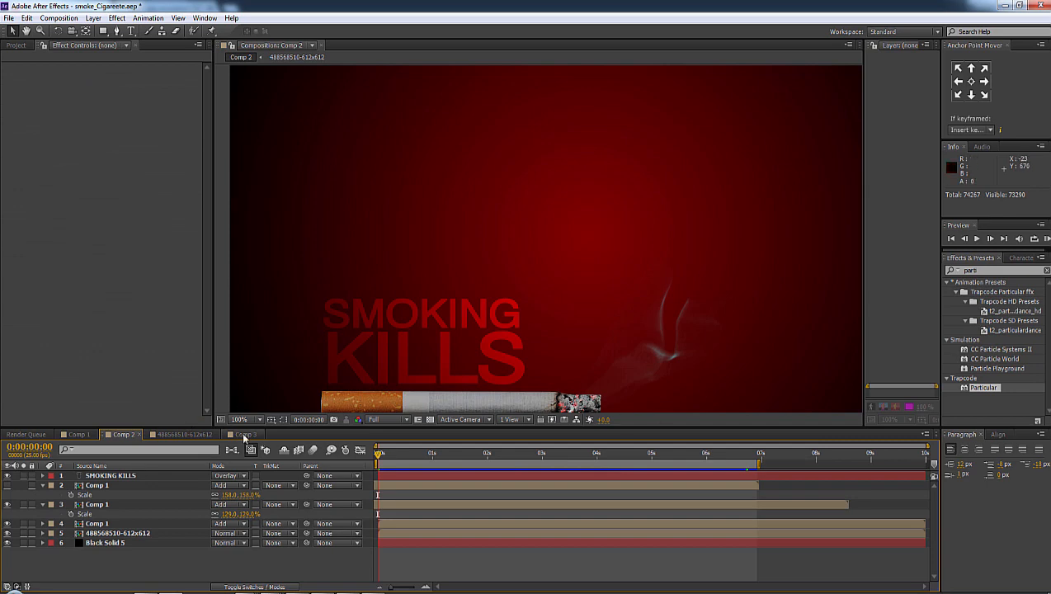
pyautogui.click(245, 434)
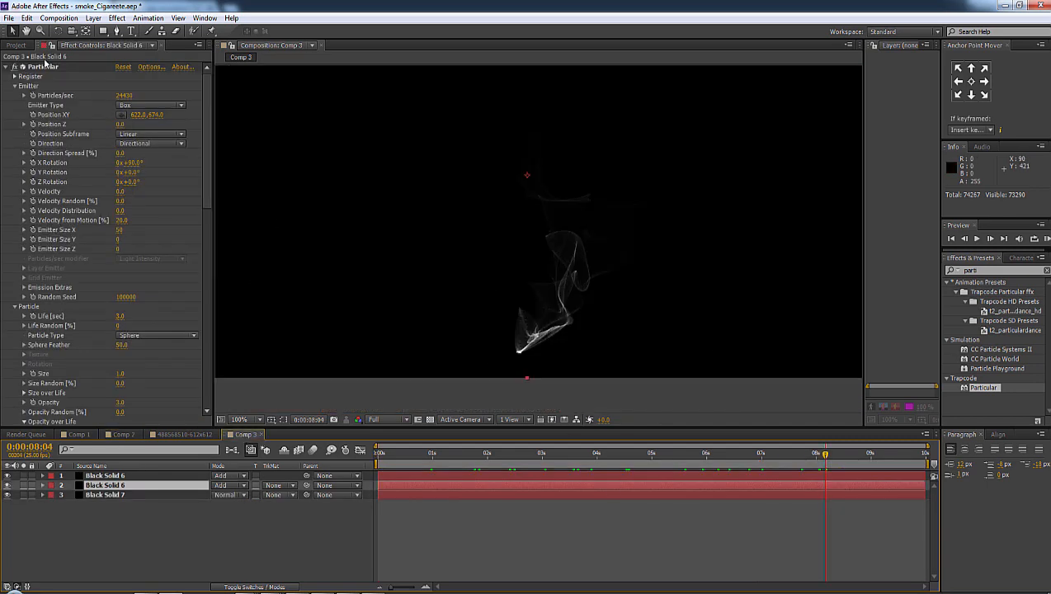
# Rename the Comp 3 composition as smokebuildup.
pyautogui.hotkey('ctrl', 'n')
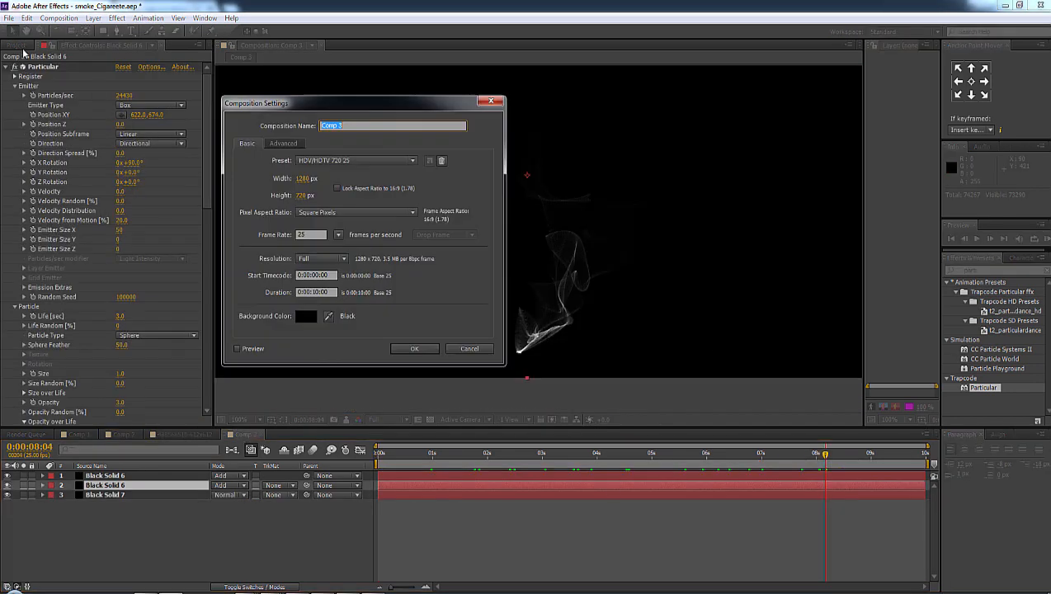
pyautogui.write('smokebuildup')
pyautogui.press('Return')
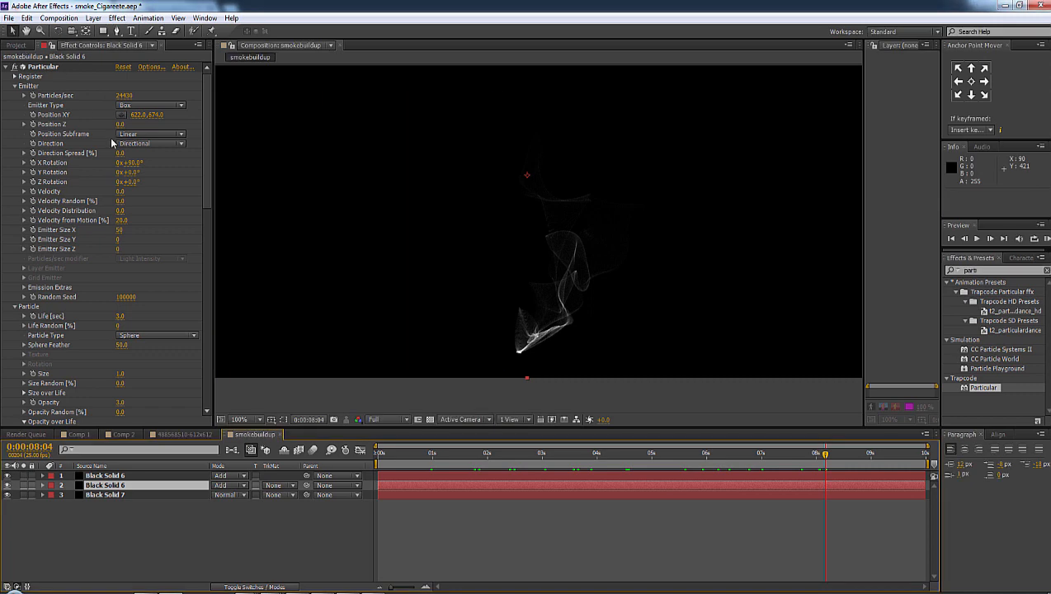
# Nest smokebuildup in a new composition created from it, and go to 0:00:03:02.
pyautogui.click(14, 45)
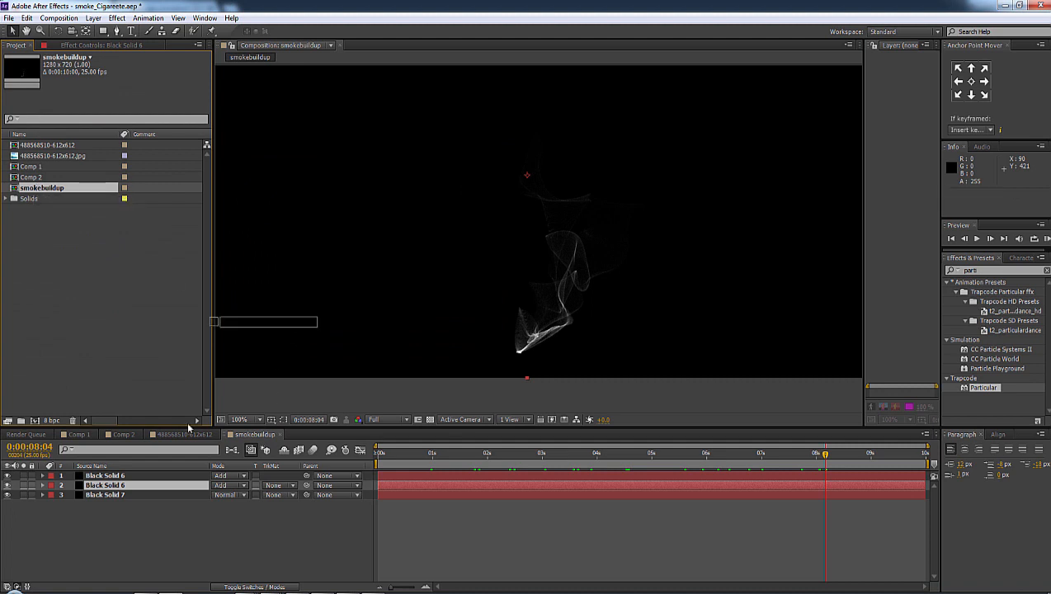
pyautogui.moveTo(41, 382); pyautogui.dragTo(34, 420)
pyautogui.moveTo(445, 458); pyautogui.dragTo(546, 453)
# Apply a Curves effect to the nested smokebuildup layer and bend the RGB curve down in the shadows for stronger contrast.
pyautogui.click(116, 17)
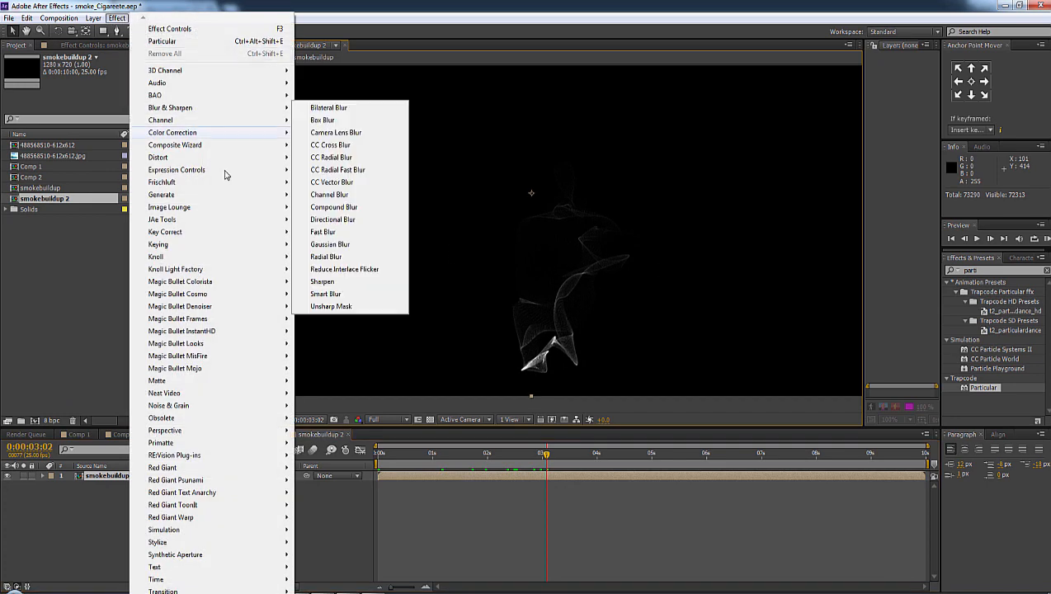
pyautogui.moveTo(206, 142)
pyautogui.click(322, 355)
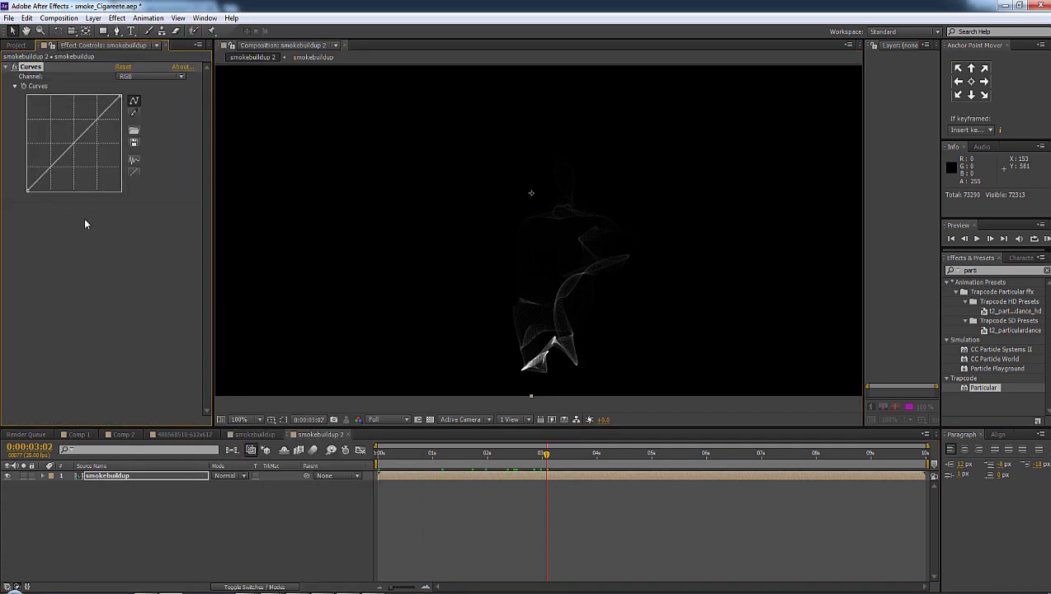
pyautogui.moveTo(67, 150); pyautogui.dragTo(64, 175)
pyautogui.moveTo(98, 131); pyautogui.dragTo(98, 127)
# Lower the Curves Red channel slightly to tint the smoke bluish, and go through the Blue channel to the Green channel.
pyautogui.click(153, 76)
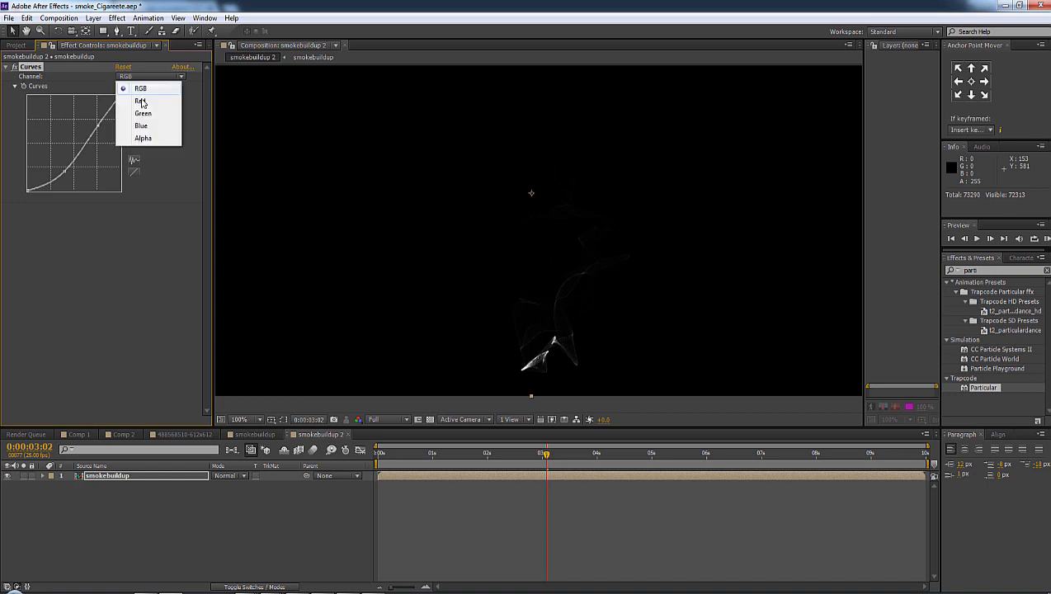
pyautogui.click(141, 100)
pyautogui.moveTo(98, 126)
pyautogui.mouseDown()
pyautogui.moveTo(101, 133)
pyautogui.moveTo(91, 114)
pyautogui.moveTo(91, 130)
pyautogui.mouseUp()
pyautogui.click(153, 75)
pyautogui.click(141, 126)
pyautogui.click(124, 77)
pyautogui.click(138, 113)
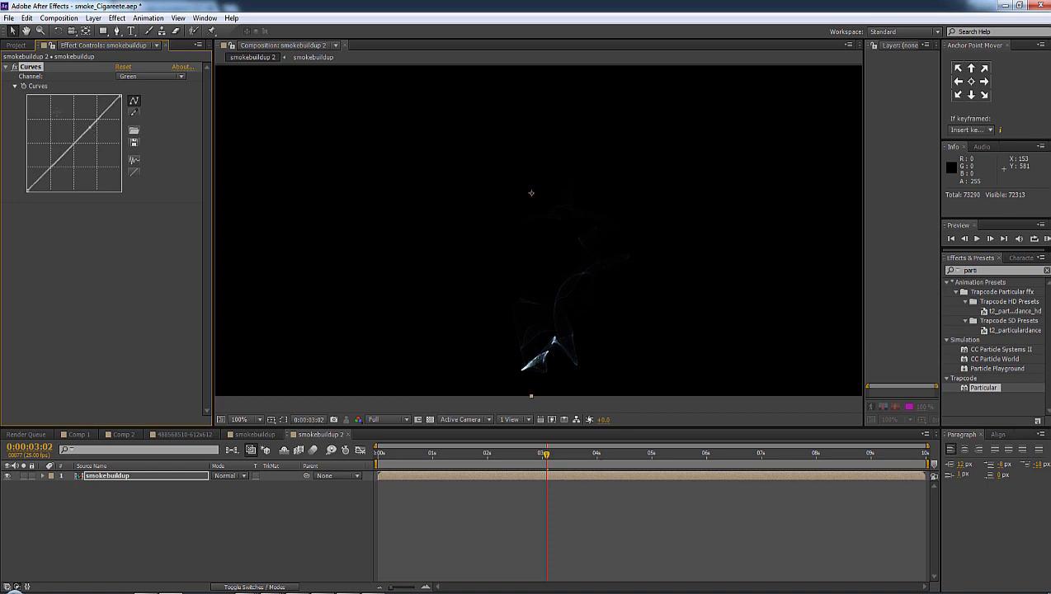
# In smokebuildup, set the second smoke layer's particle color to Over Life with the white-cyan-blue gradient preset.
pyautogui.click(254, 434)
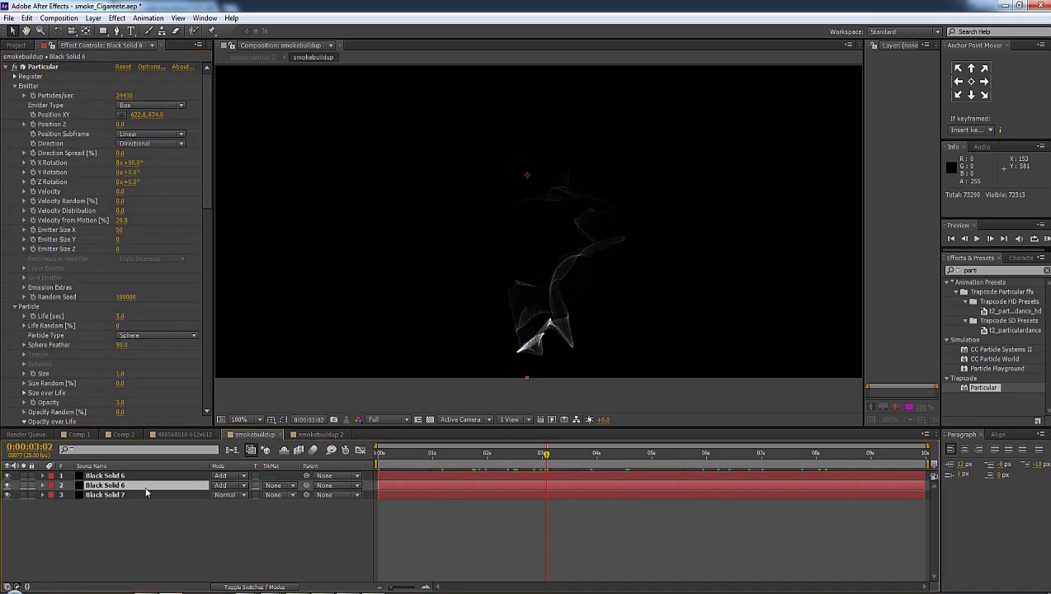
pyautogui.scroll(-3, 140, 320)
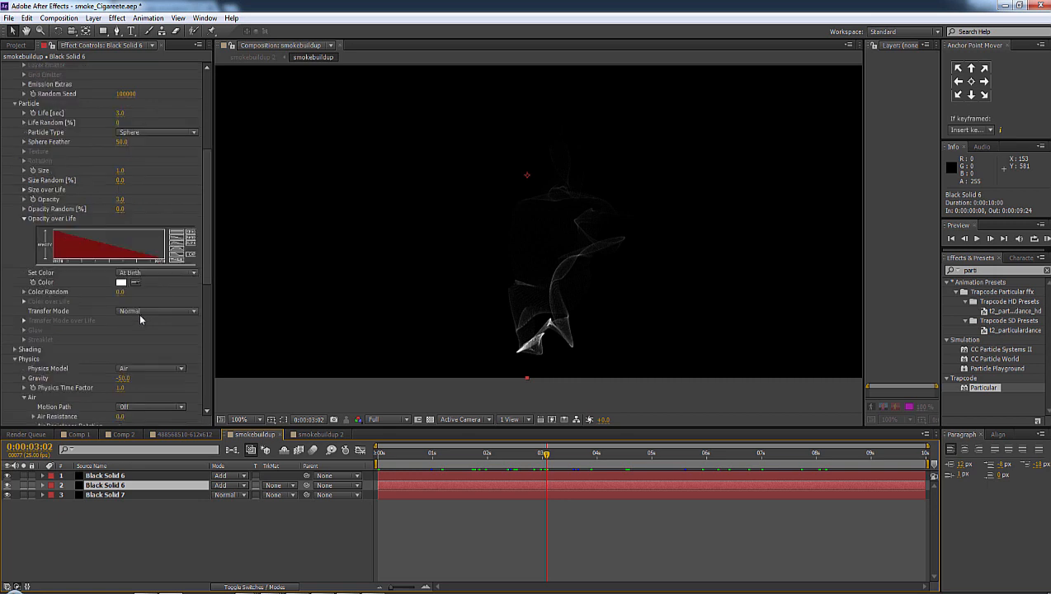
pyautogui.click(166, 272)
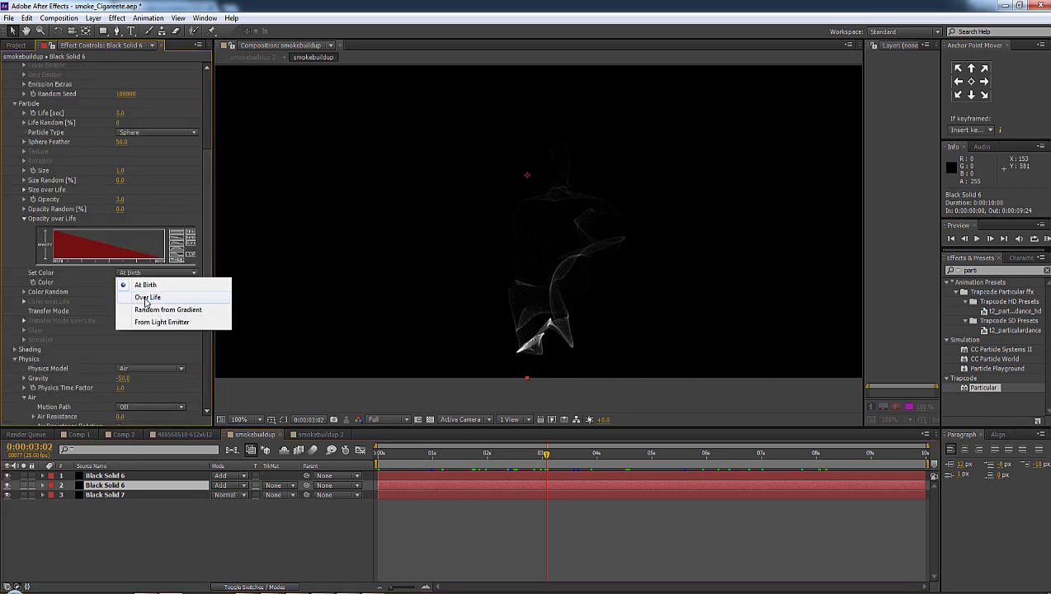
pyautogui.click(147, 299)
pyautogui.click(25, 302)
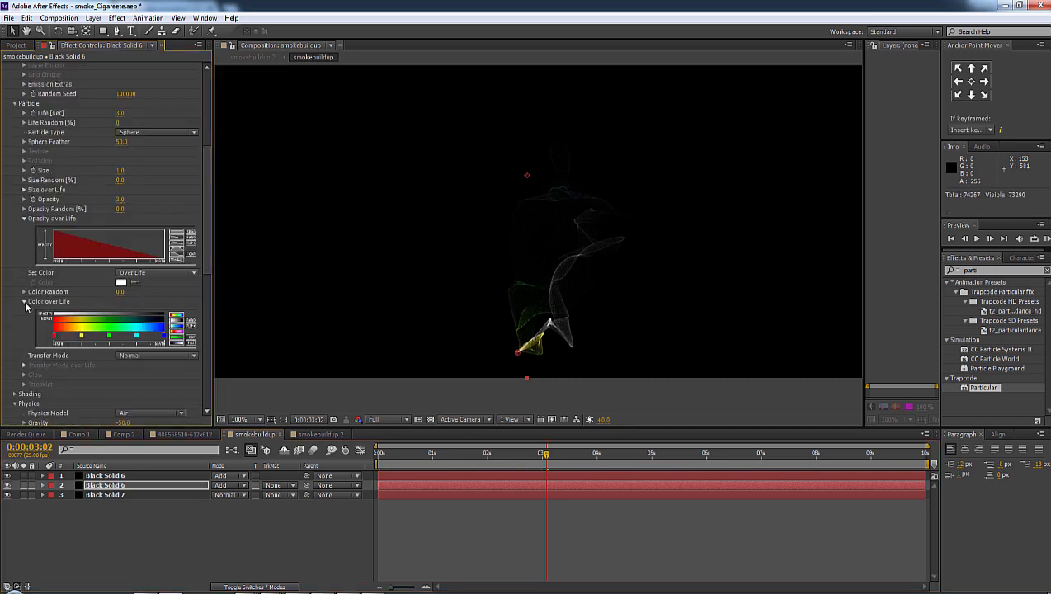
pyautogui.click(177, 330)
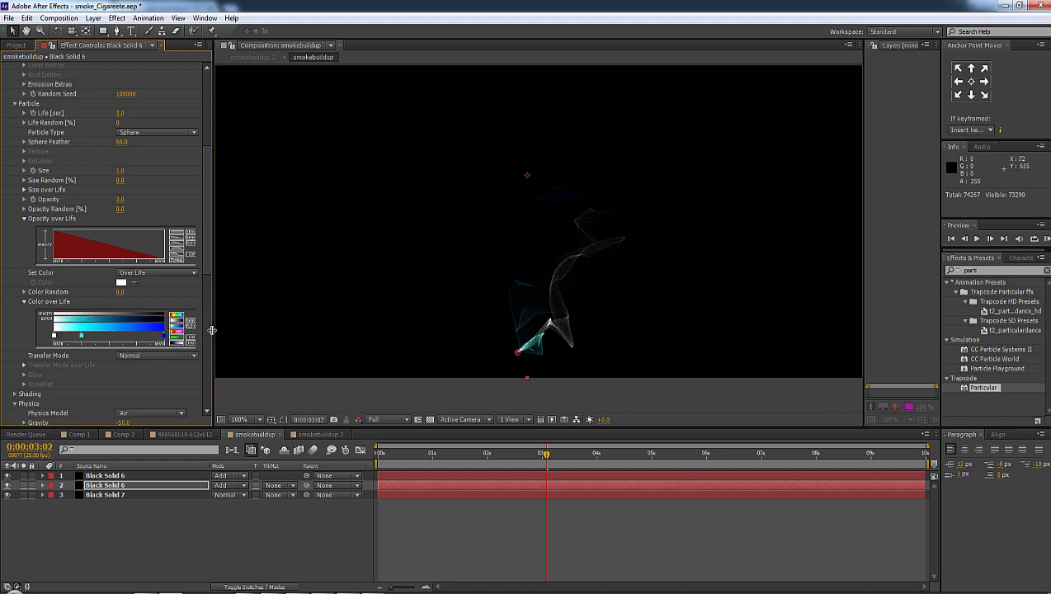
# Set the top smoke layer's particle color to Over Life with the white-cyan-blue gradient preset.
pyautogui.click(121, 476)
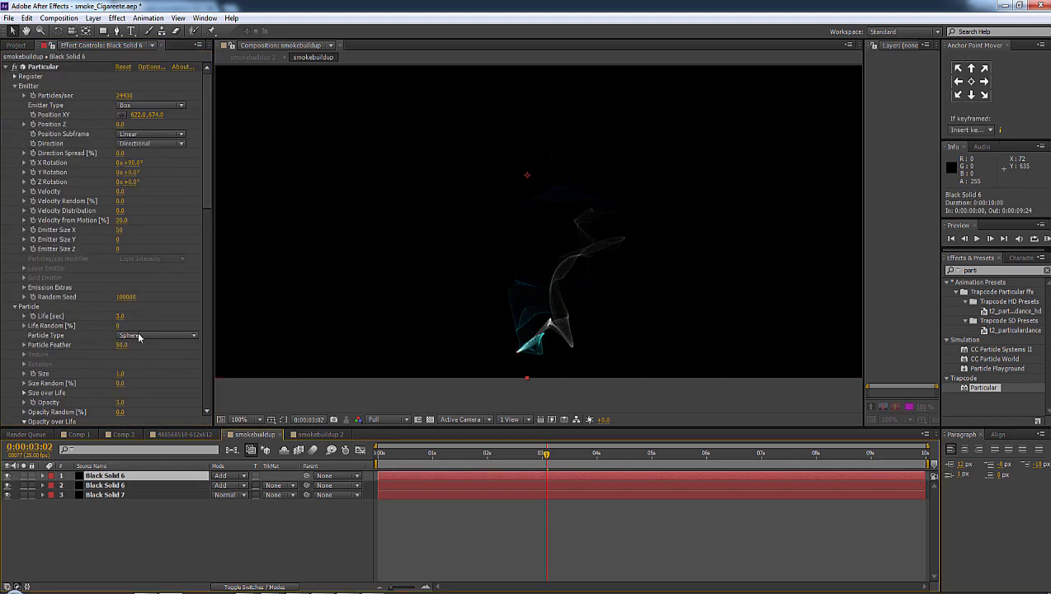
pyautogui.scroll(-3, 115, 346)
pyautogui.click(149, 250)
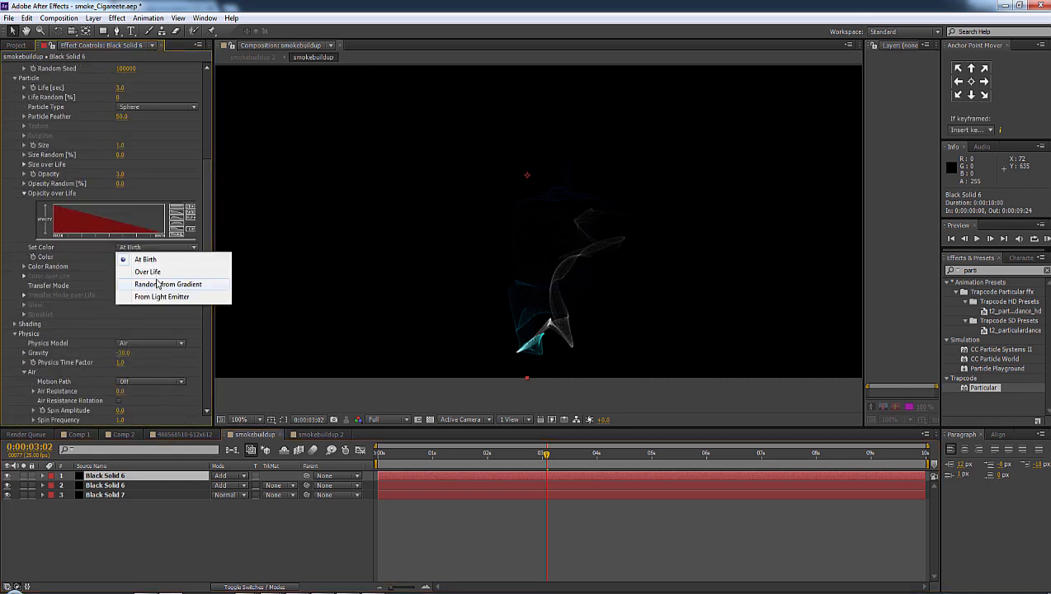
pyautogui.click(154, 268)
pyautogui.click(25, 276)
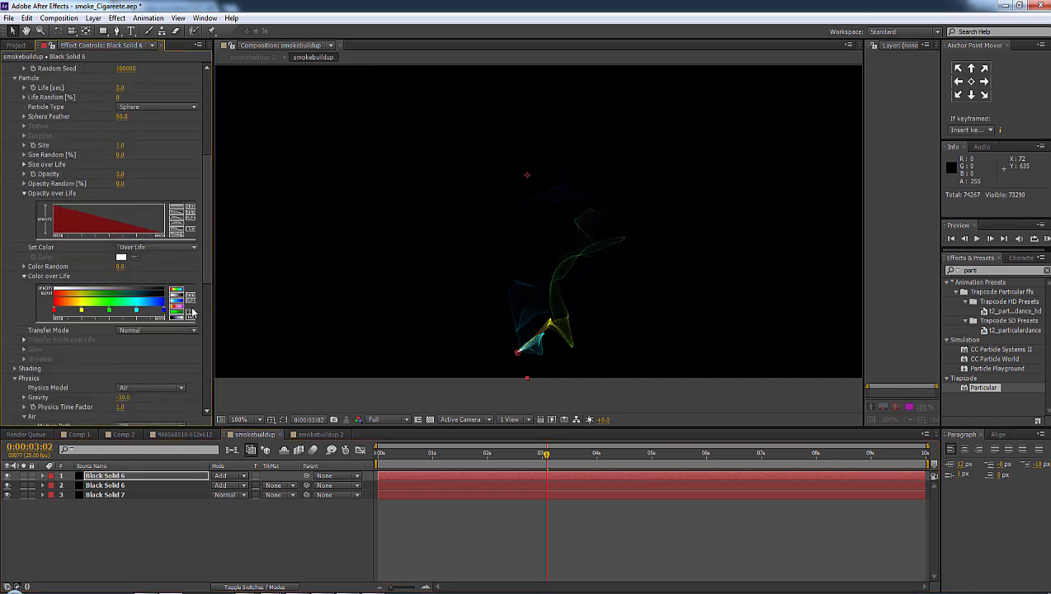
pyautogui.click(178, 305)
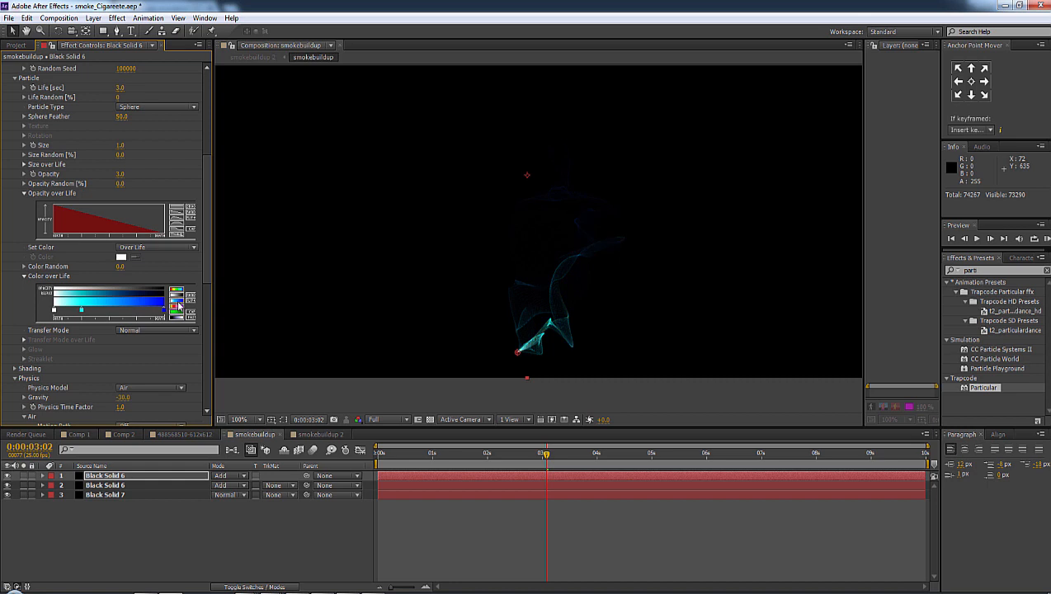
# In smokebuildup 2, go through the Curves color channels and raise the RGB curve's shadow and highlight points to brighten the smoke.
pyautogui.click(307, 434)
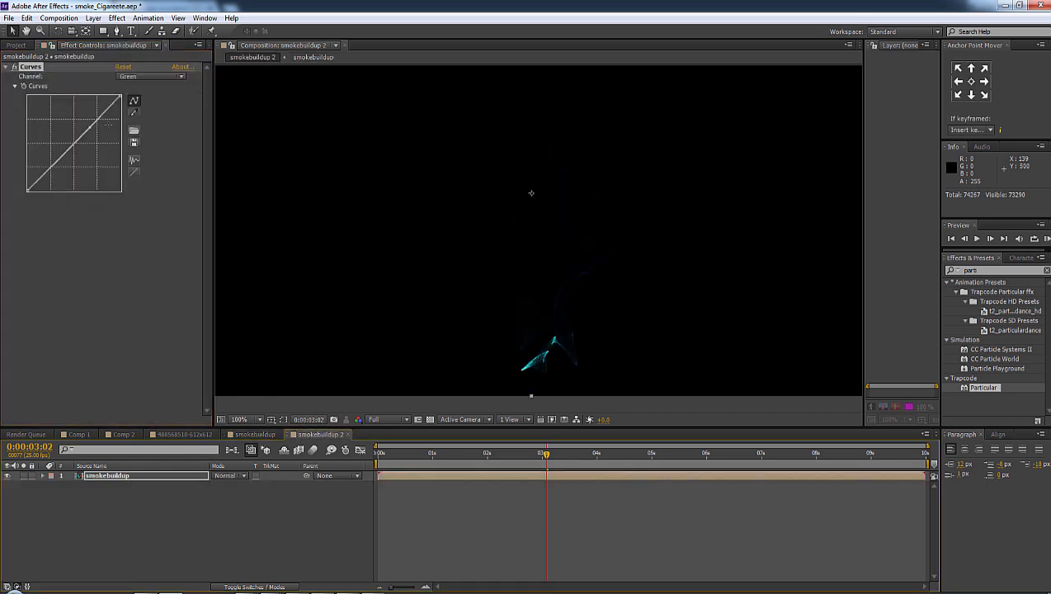
pyautogui.click(152, 76)
pyautogui.click(144, 101)
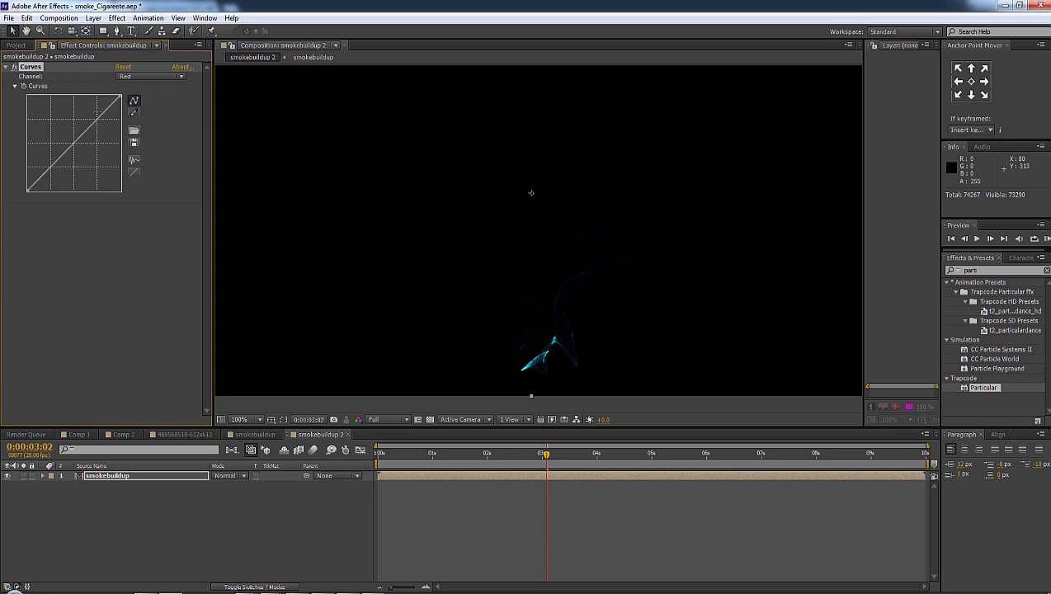
pyautogui.click(130, 78)
pyautogui.click(143, 137)
pyautogui.click(153, 78)
pyautogui.click(141, 126)
pyautogui.click(158, 78)
pyautogui.click(155, 87)
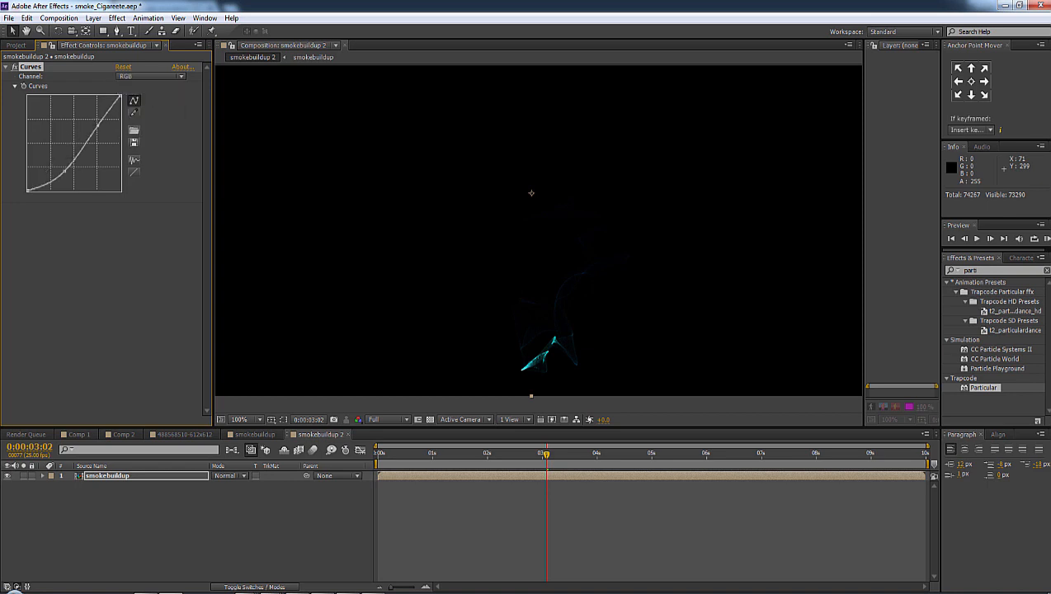
pyautogui.moveTo(64, 171); pyautogui.dragTo(57, 171)
pyautogui.moveTo(97, 125); pyautogui.dragTo(98, 116)
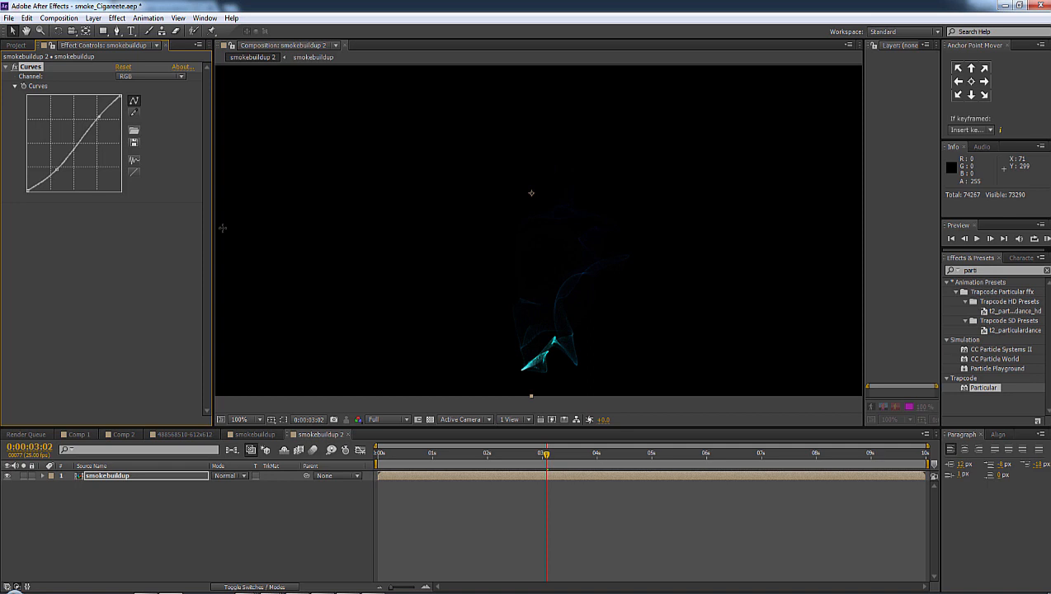
# Create a black solid in smokebuildup 2 and place it beneath the smokebuildup layer.
pyautogui.rightClick(460, 509)
pyautogui.moveTo(535, 383)
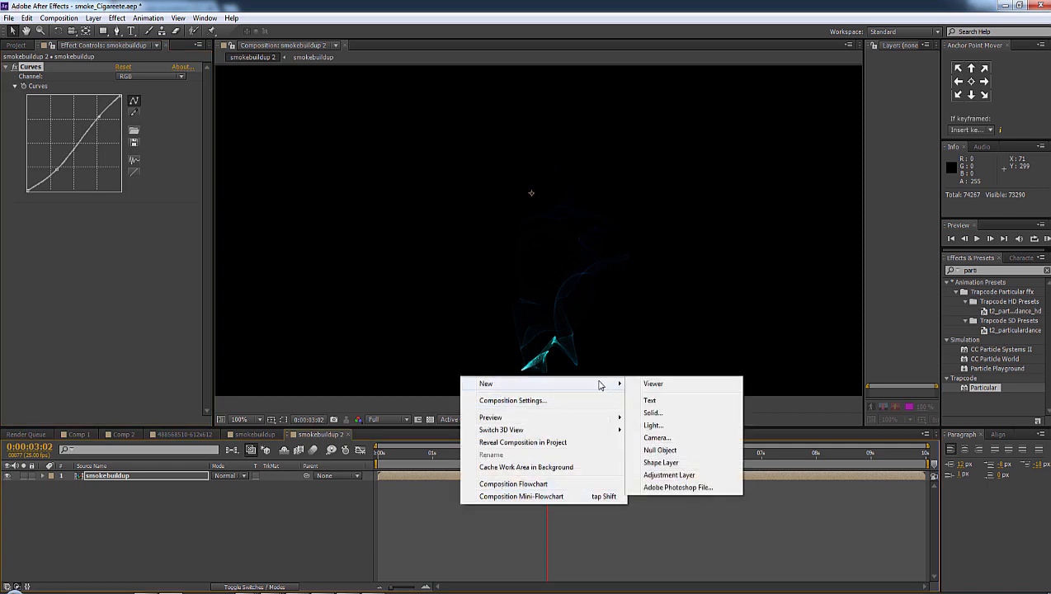
pyautogui.click(652, 412)
pyautogui.click(159, 225)
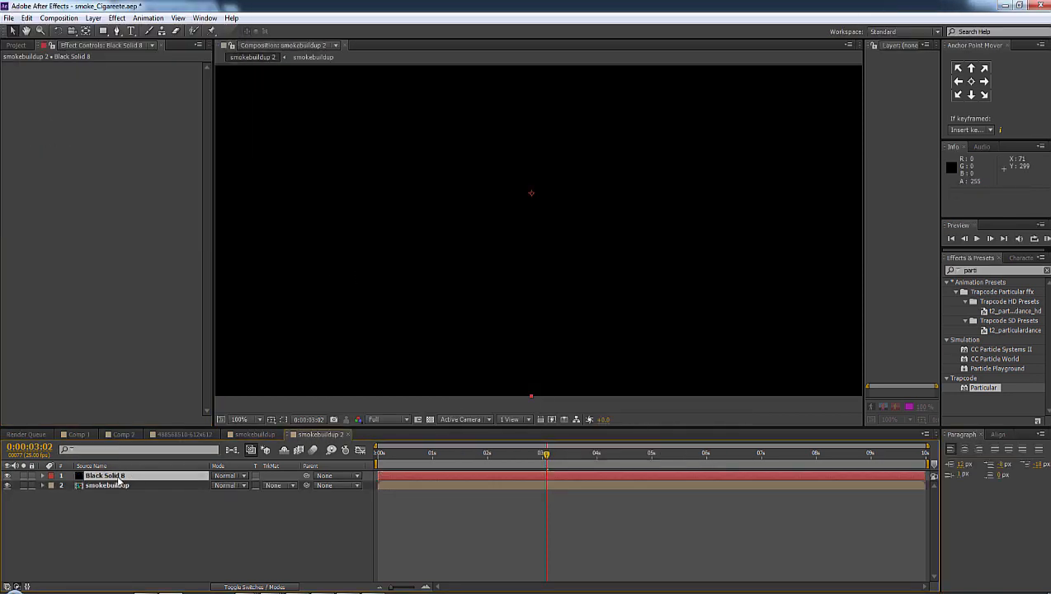
pyautogui.moveTo(120, 480); pyautogui.dragTo(152, 497)
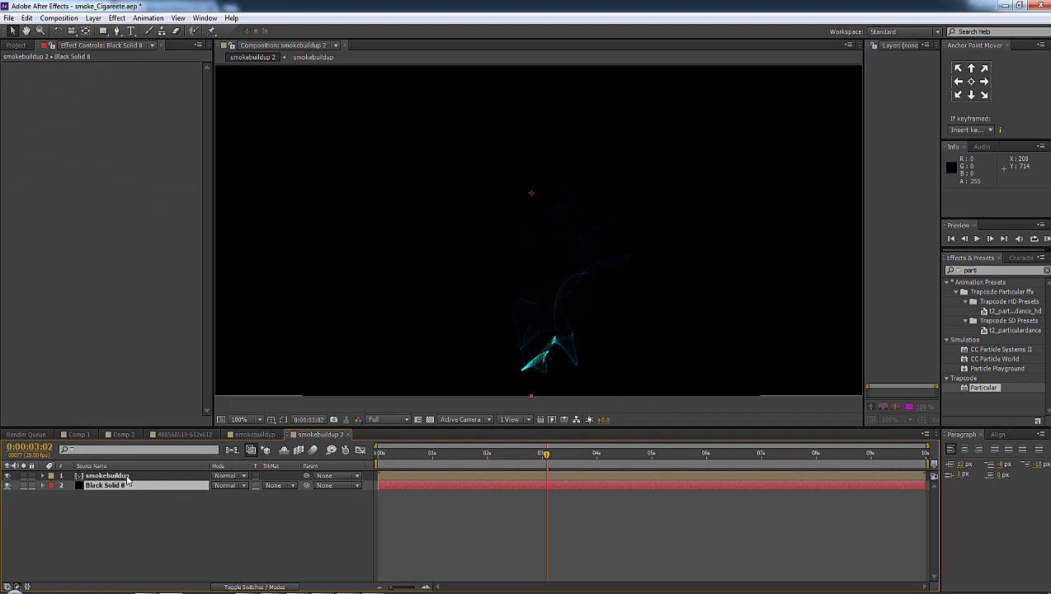
# Set the smokebuildup layer's blending mode to Add.
pyautogui.click(150, 476)
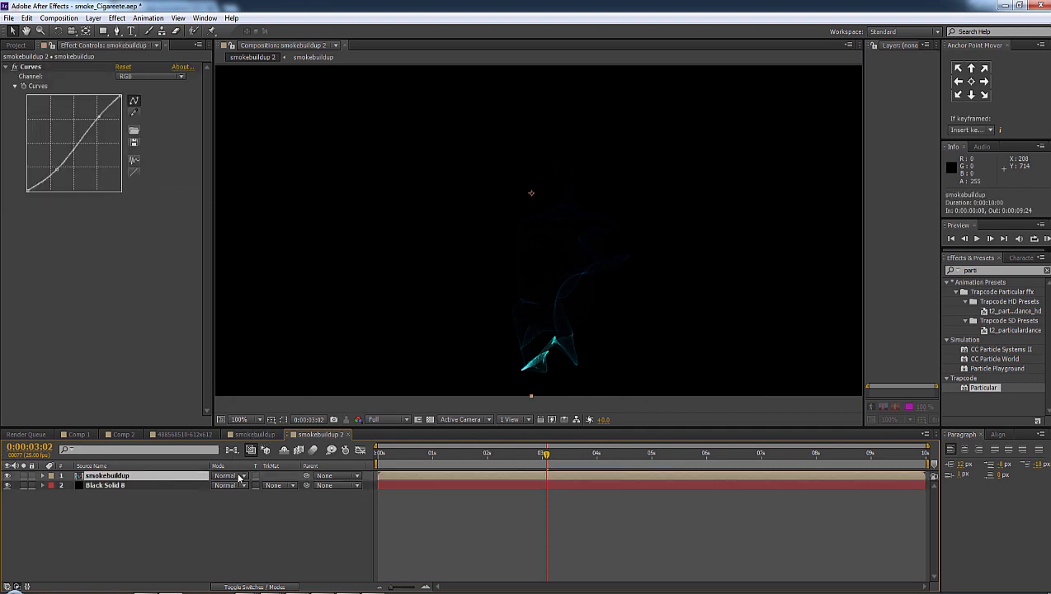
pyautogui.click(239, 477)
pyautogui.click(299, 214)
# Apply a Ramp effect to the black solid, set its shape to Radial Ramp, and place its start point at the frame's center.
pyautogui.click(121, 484)
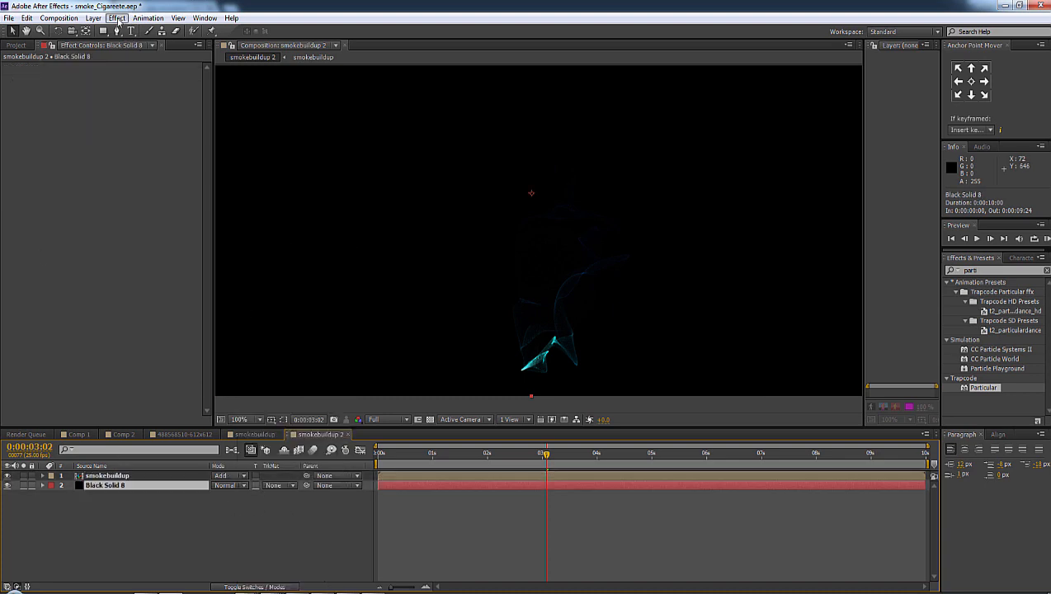
pyautogui.click(116, 18)
pyautogui.moveTo(211, 181)
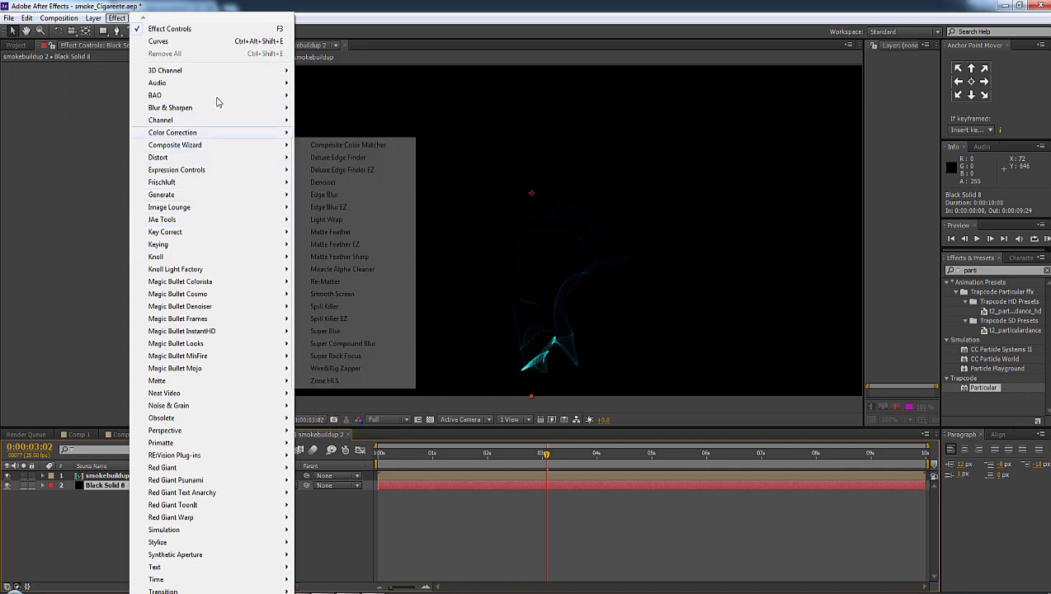
pyautogui.moveTo(197, 245)
pyautogui.moveTo(189, 196)
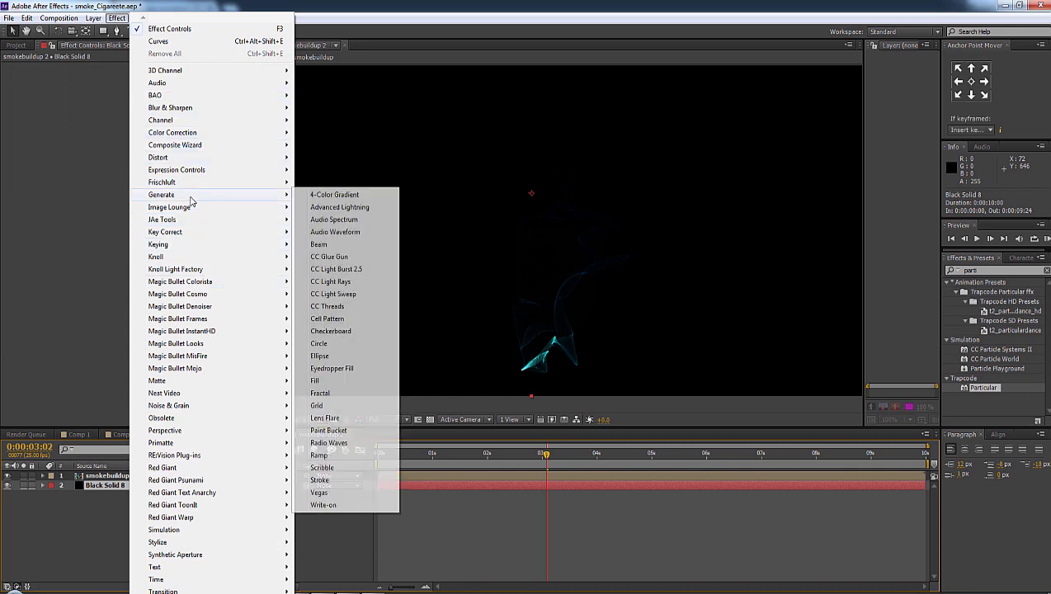
pyautogui.click(328, 460)
pyautogui.click(146, 115)
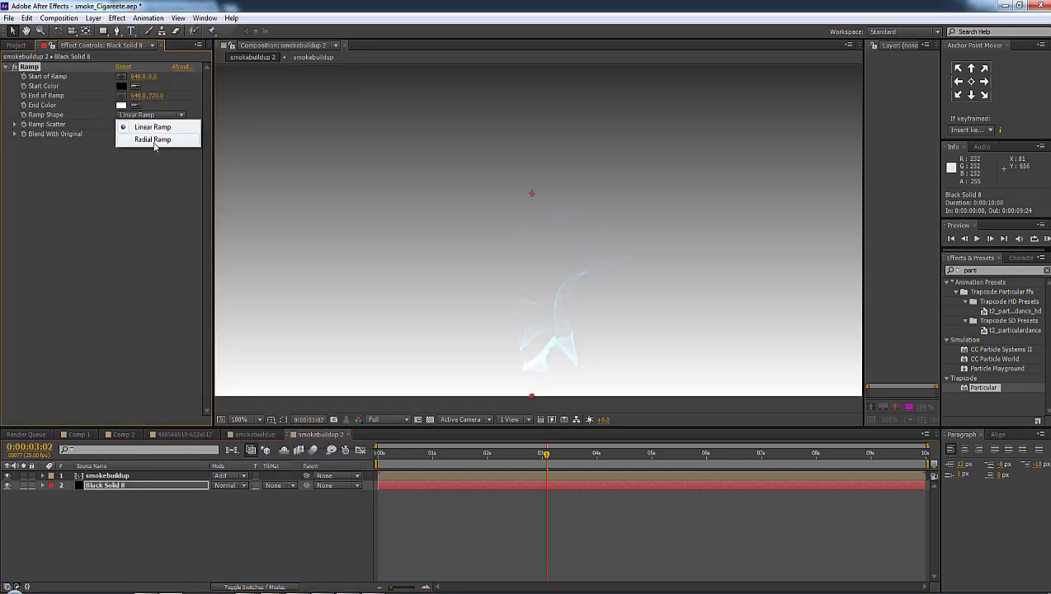
pyautogui.click(150, 143)
pyautogui.click(121, 76)
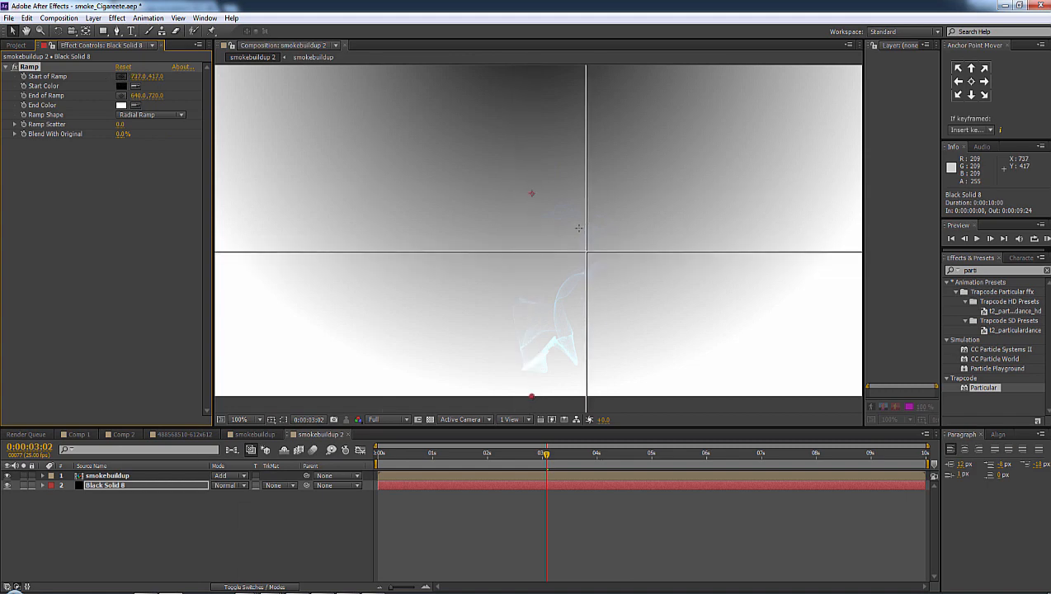
pyautogui.click(531, 194)
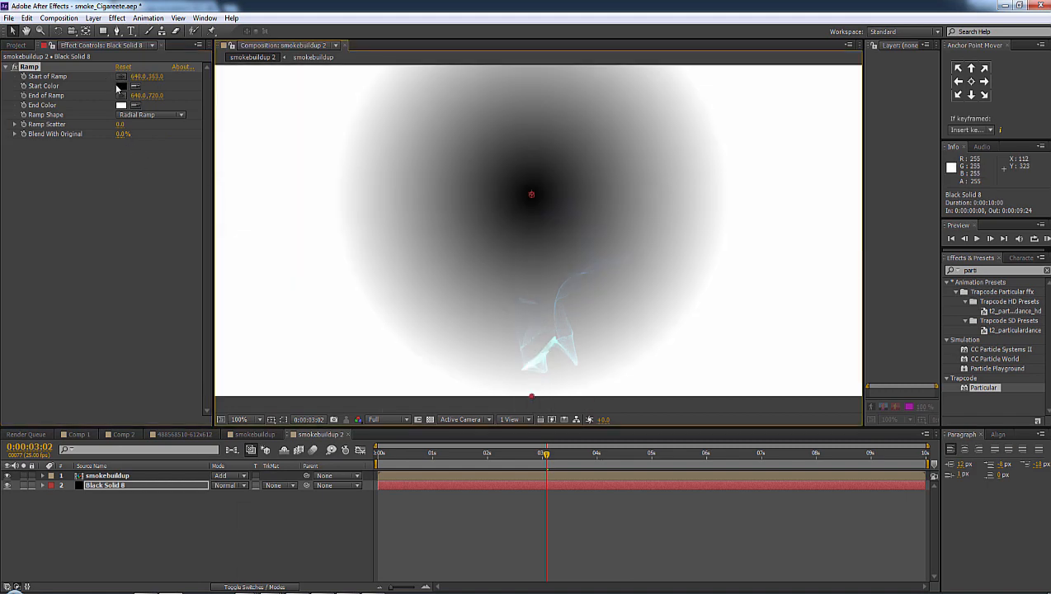
# Set the ramp's start color to red and its end color to black.
pyautogui.click(121, 85)
pyautogui.moveTo(151, 83); pyautogui.dragTo(161, 56)
pyautogui.press('Return')
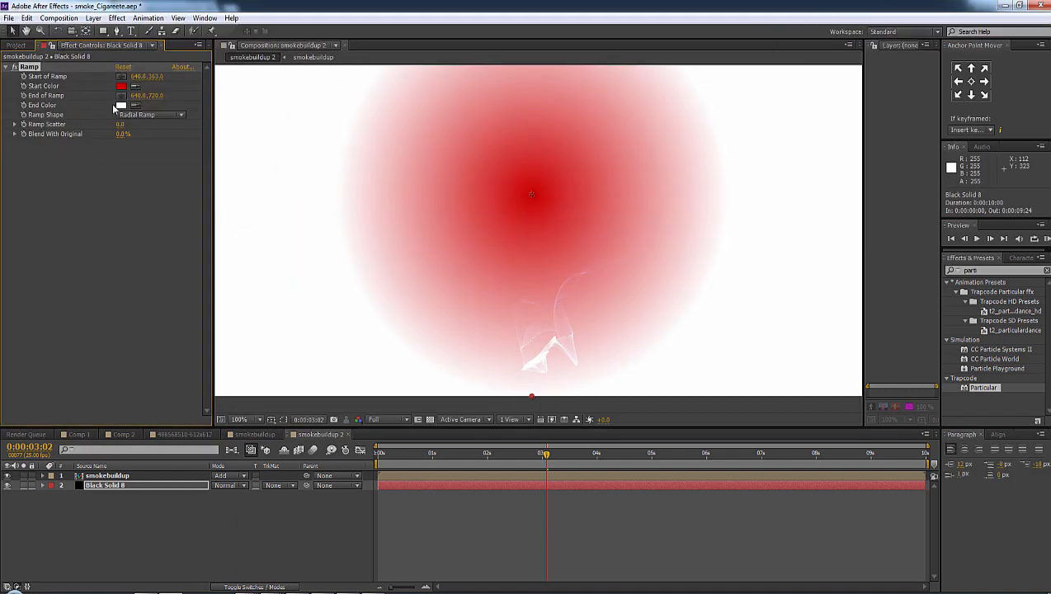
pyautogui.click(121, 106)
pyautogui.moveTo(120, 123); pyautogui.dragTo(240, 218)
pyautogui.press('Return')
# Widen the radial ramp by moving its end point to about 68, 818, and check the smoke around 0:00:05:20.
pyautogui.scroll(-1, 588, 257)
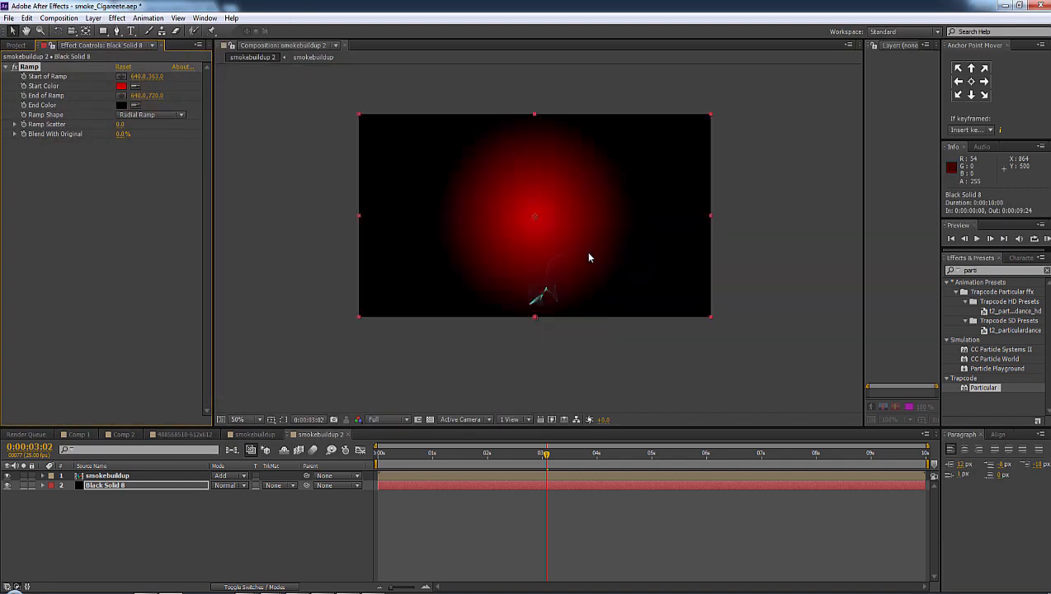
pyautogui.moveTo(536, 314); pyautogui.dragTo(377, 345)
pyautogui.moveTo(531, 451); pyautogui.dragTo(691, 452)
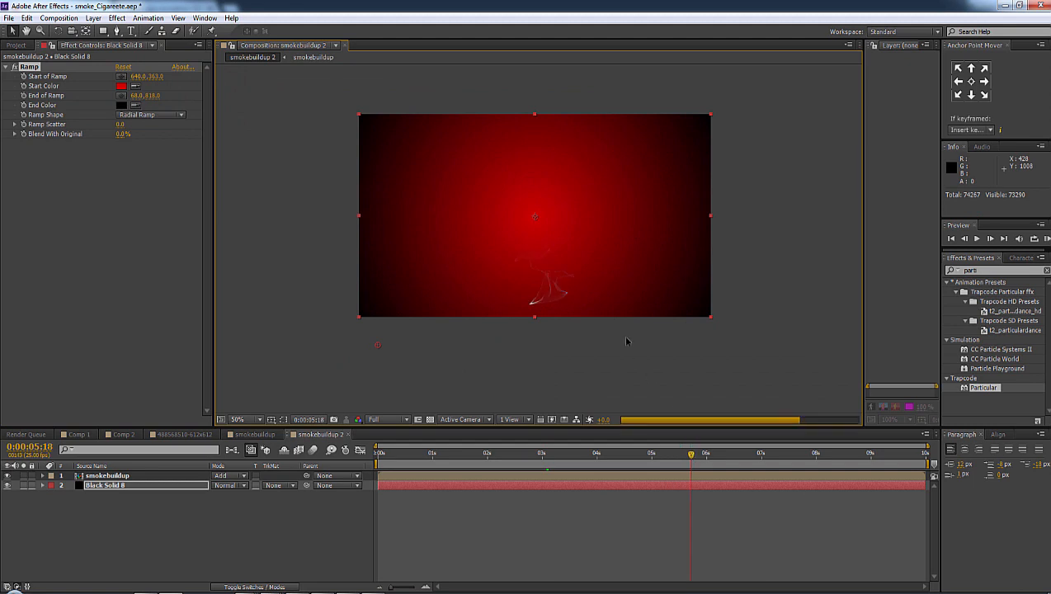
pyautogui.scroll(1, 626, 342)
pyautogui.moveTo(581, 455); pyautogui.dragTo(695, 453)
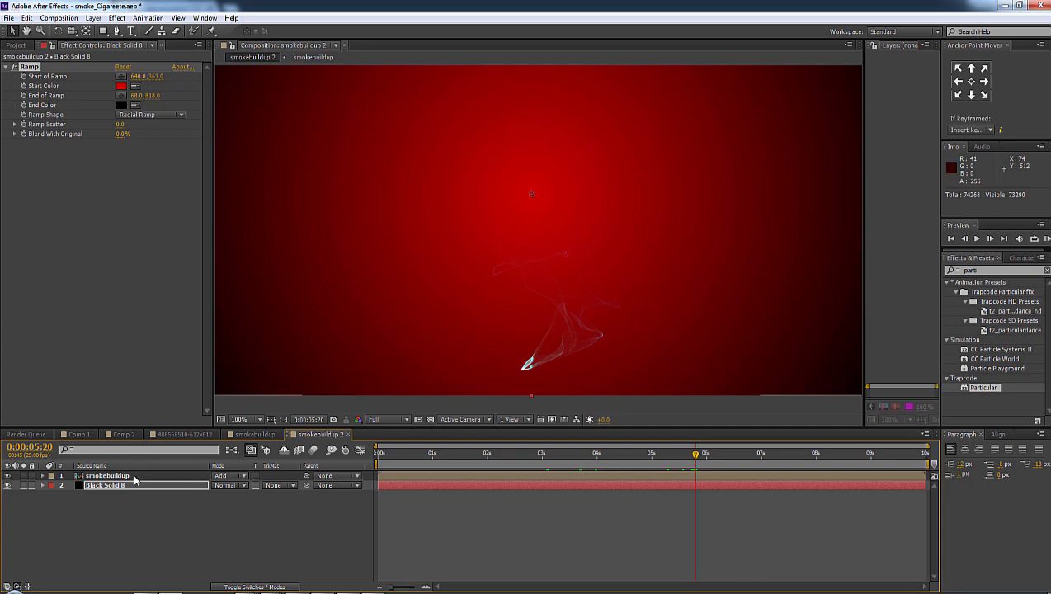
# Raise the RGB curve on the smokebuildup layer further for brighter smoke and apply CC Vector Blur to it.
pyautogui.click(107, 475)
pyautogui.moveTo(62, 173); pyautogui.dragTo(52, 168)
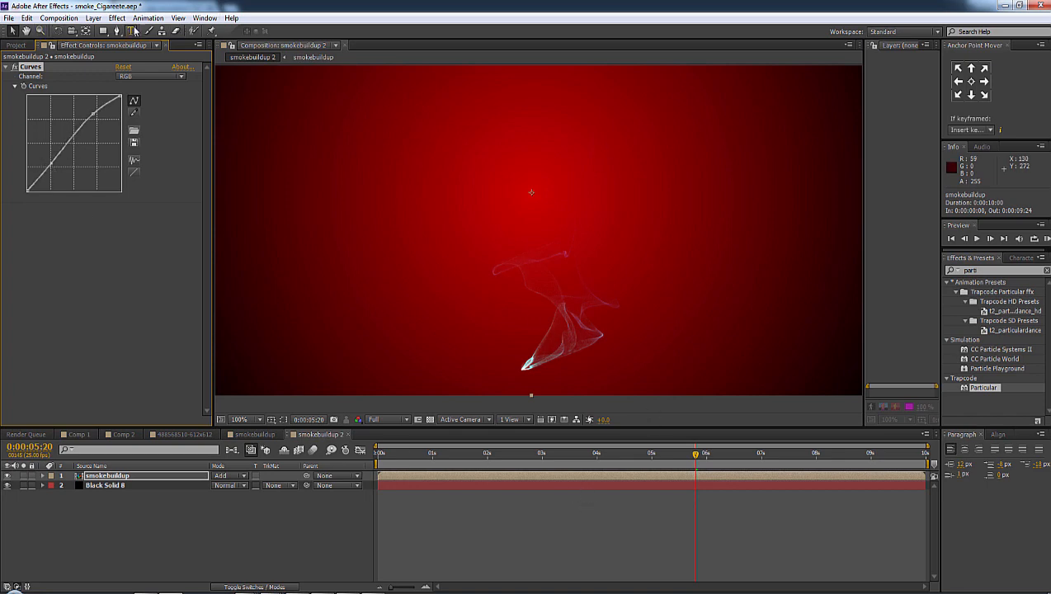
pyautogui.click(116, 17)
pyautogui.moveTo(195, 108)
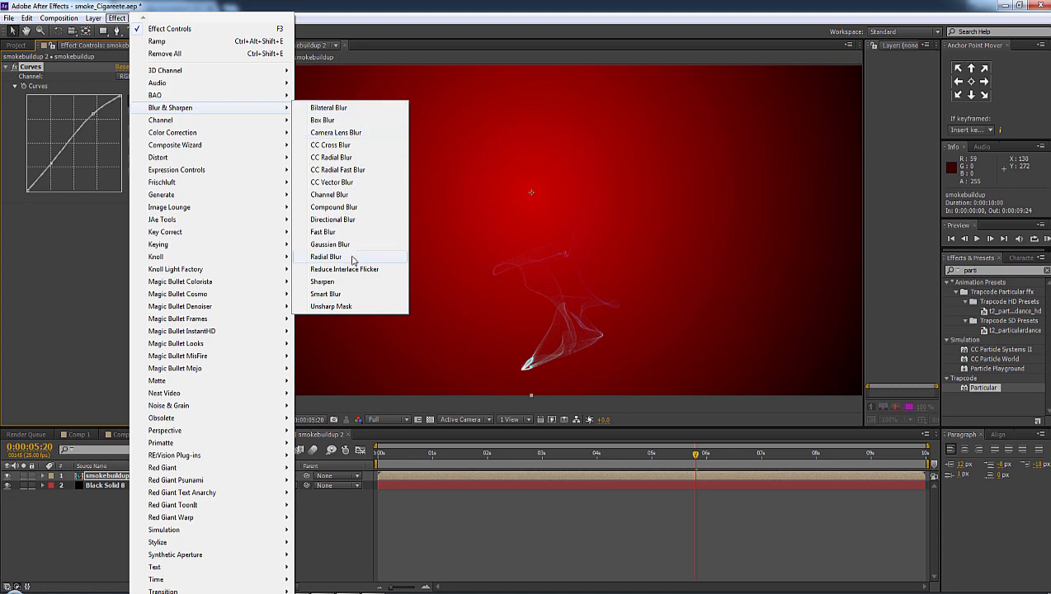
pyautogui.click(340, 183)
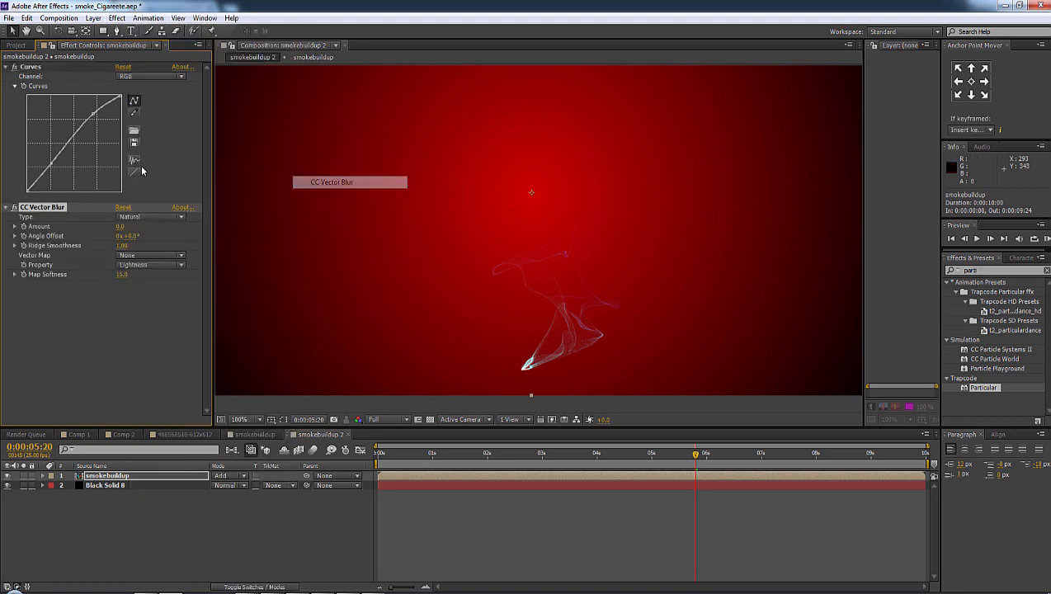
# Set the CC Vector Blur type to Direction Center and its amount to 10, and check the softened smoke at other times.
pyautogui.click(140, 218)
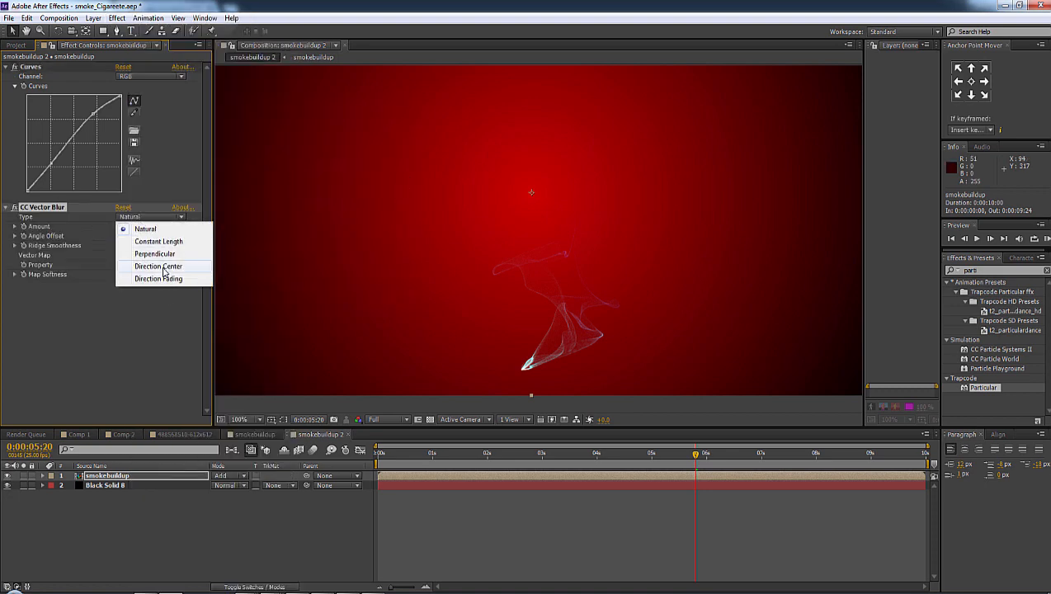
pyautogui.click(162, 268)
pyautogui.click(141, 219)
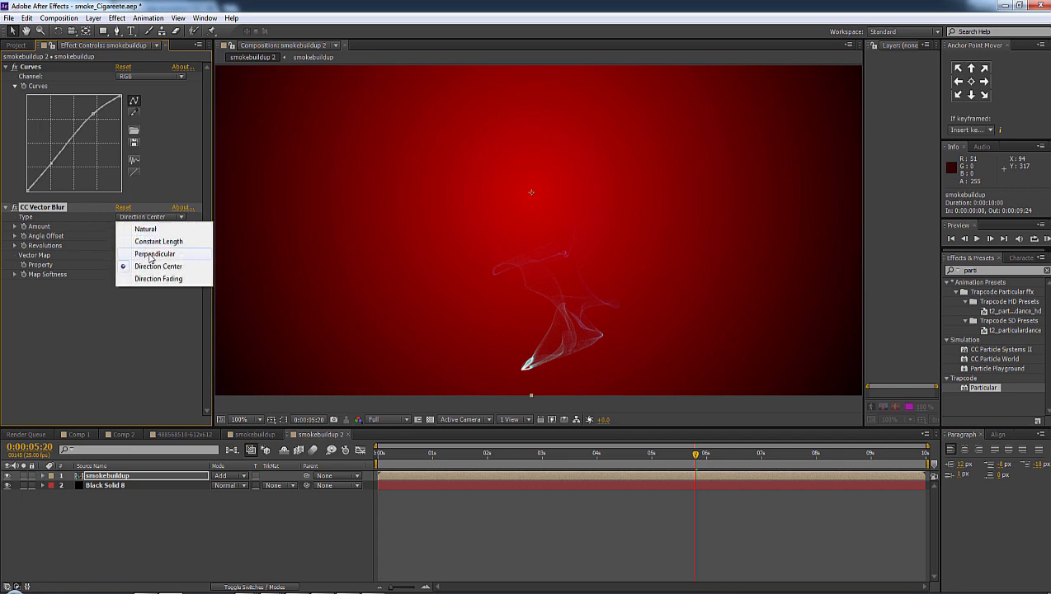
pyautogui.click(151, 267)
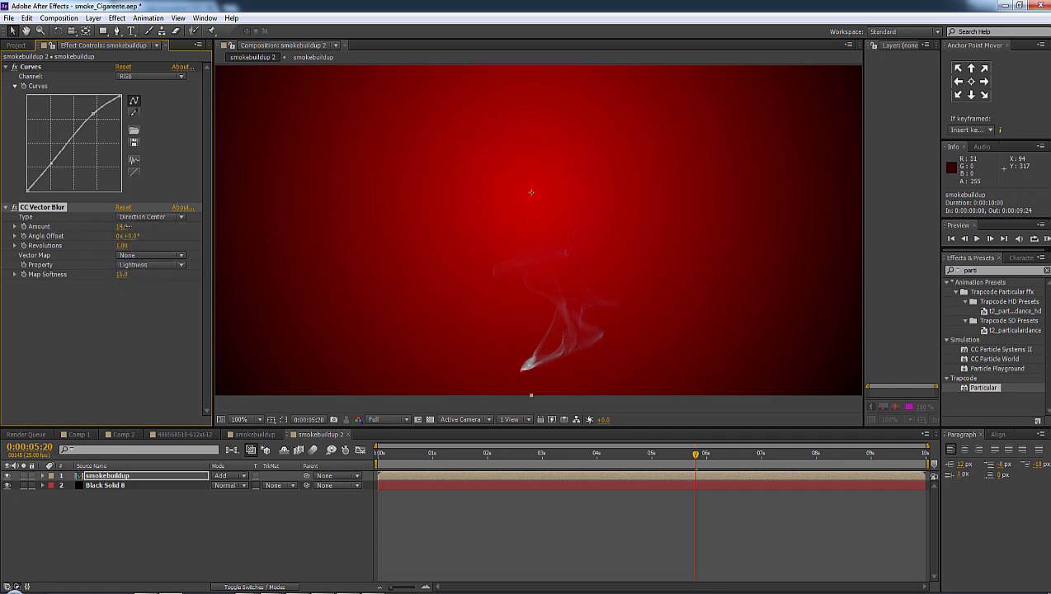
pyautogui.moveTo(744, 455); pyautogui.dragTo(843, 454)
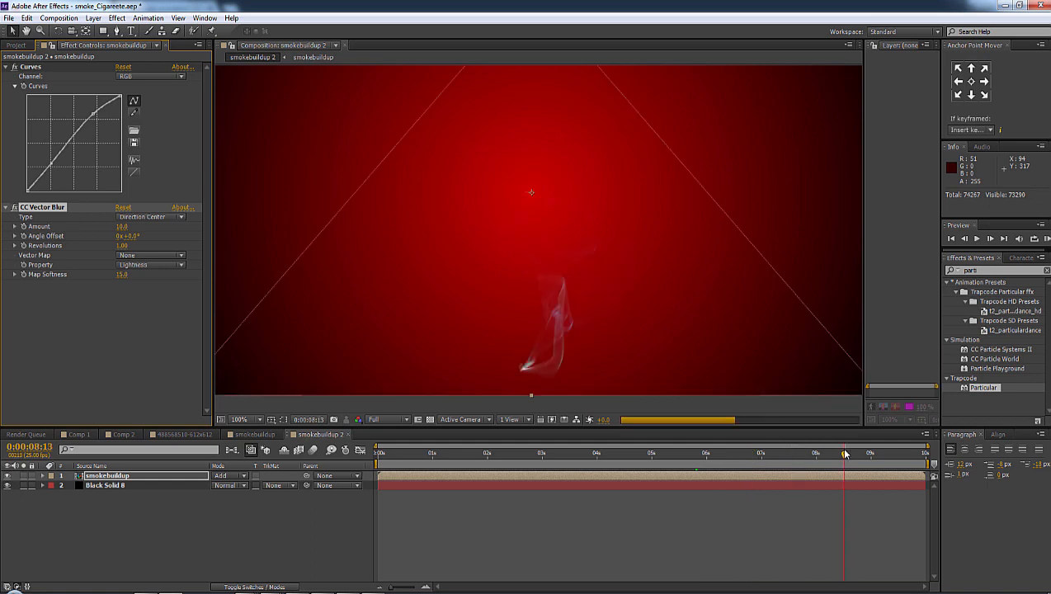
pyautogui.click(528, 453)
# Move the background ramp's start point up to 640, 353 and darken its start color to 600000.
pyautogui.click(124, 486)
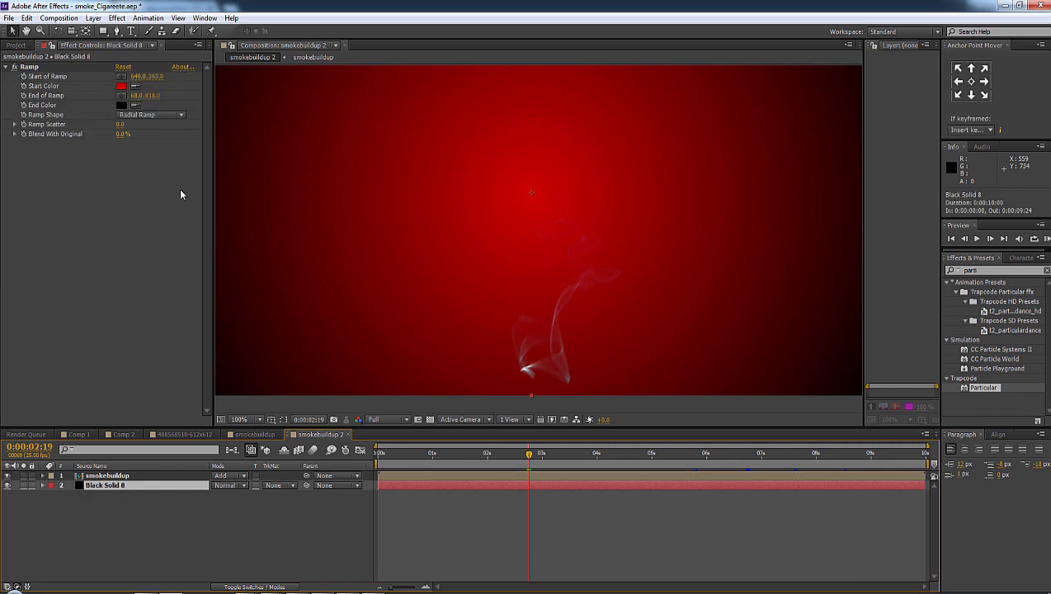
pyautogui.click(28, 67)
pyautogui.click(122, 86)
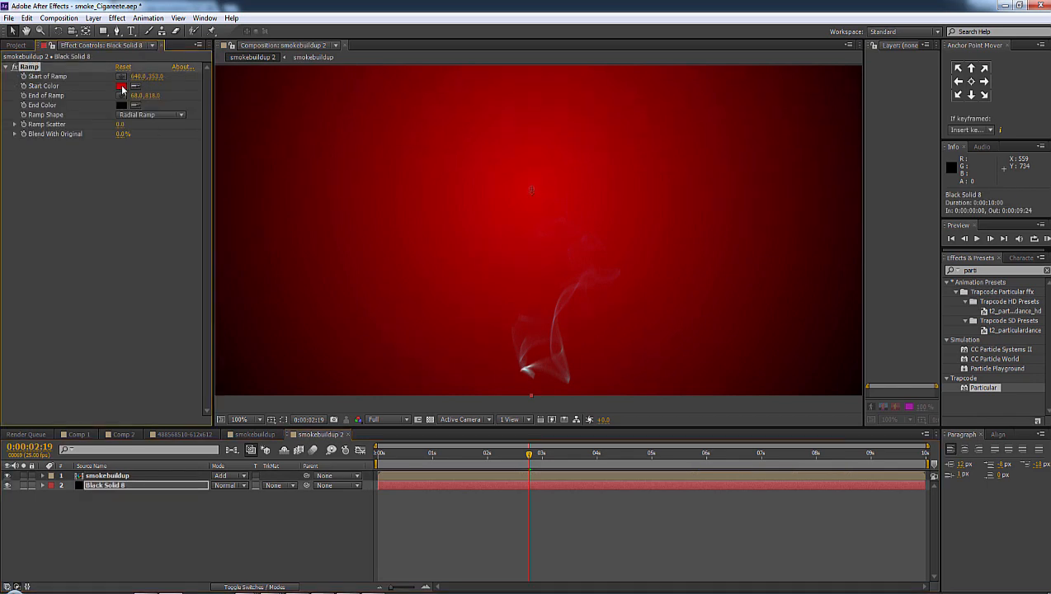
pyautogui.click(151, 109)
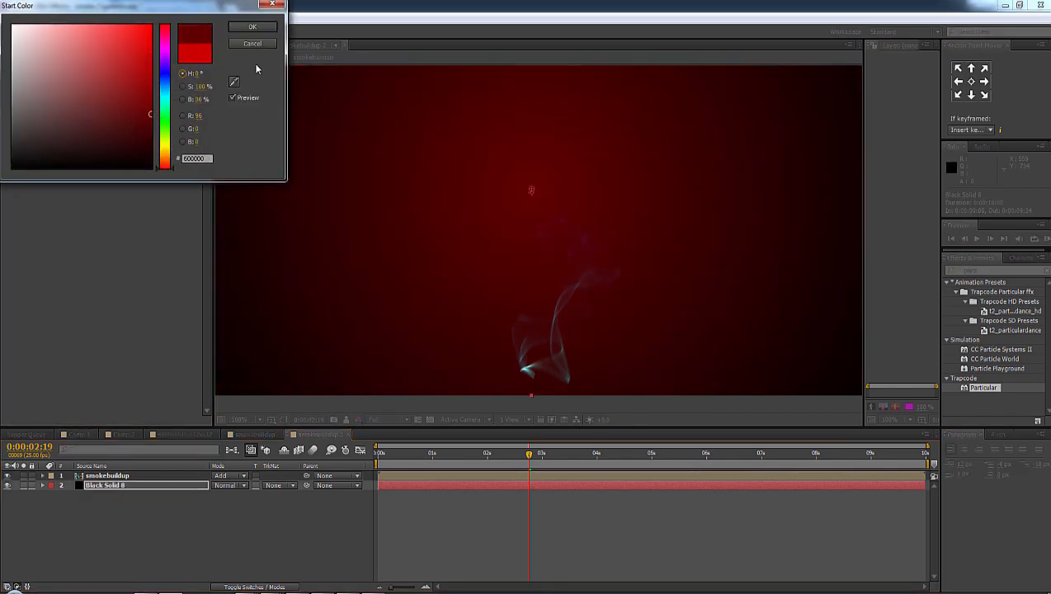
pyautogui.click(252, 27)
# Check the smoke over the dark red background at several times and play a RAM preview of the composition.
pyautogui.click(834, 453)
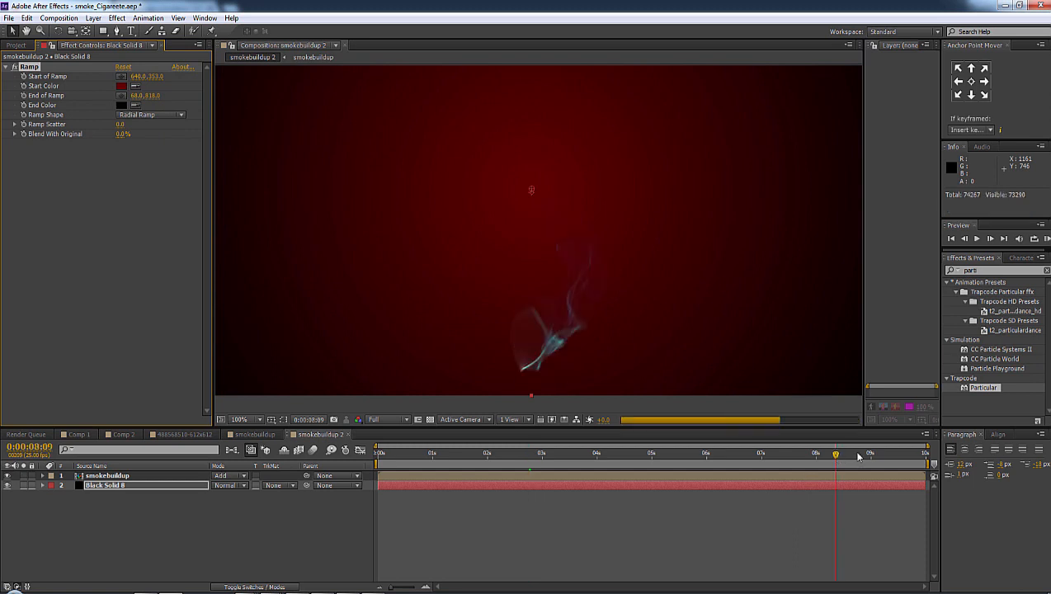
pyautogui.moveTo(858, 457); pyautogui.dragTo(885, 455)
pyautogui.click(442, 454)
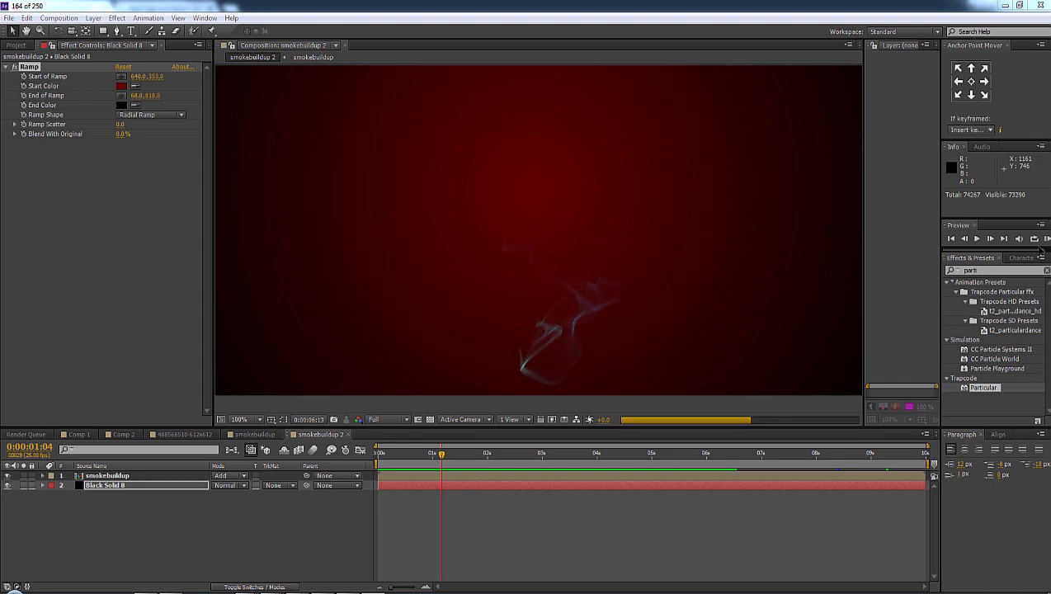
pyautogui.click(1046, 239)
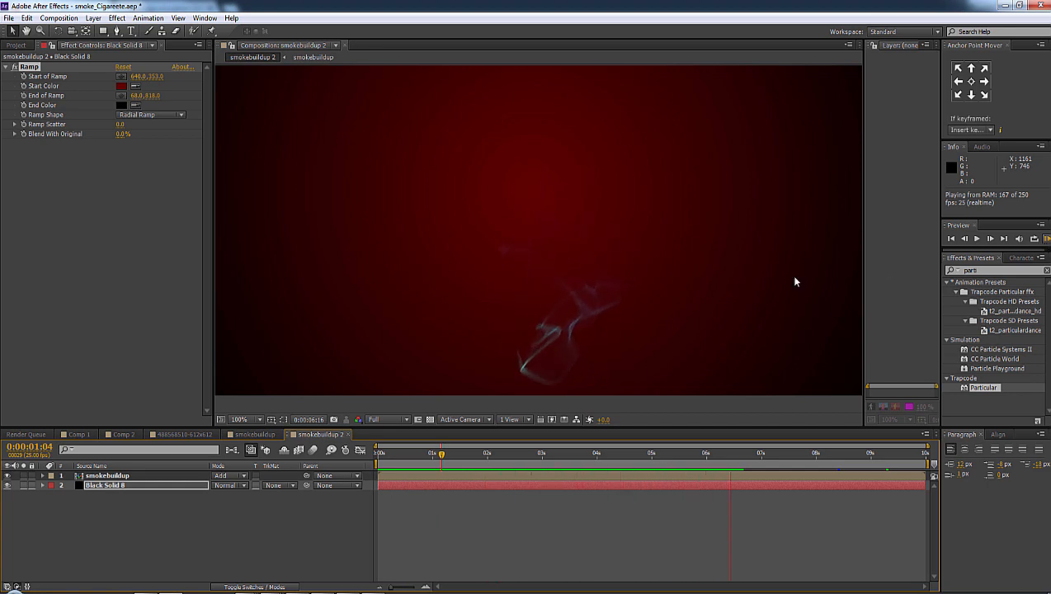
# In smokebuildup, lengthen the particle life of the second Black Solid 6 to 5.4 seconds and the top one to 5.2, and check the composited smoke.
pyautogui.moveTo(588, 454); pyautogui.dragTo(634, 455)
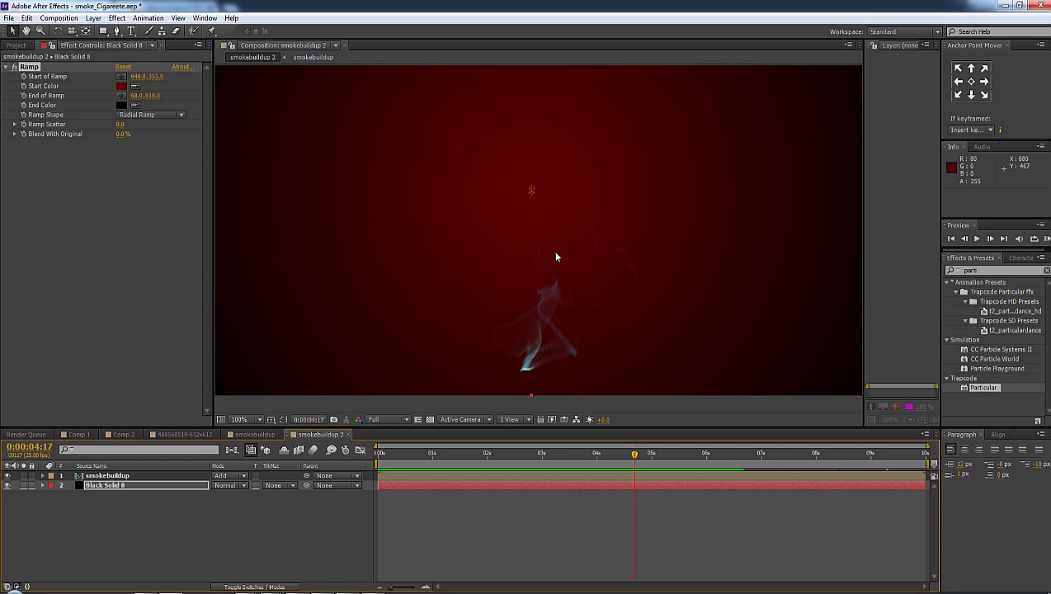
pyautogui.click(255, 433)
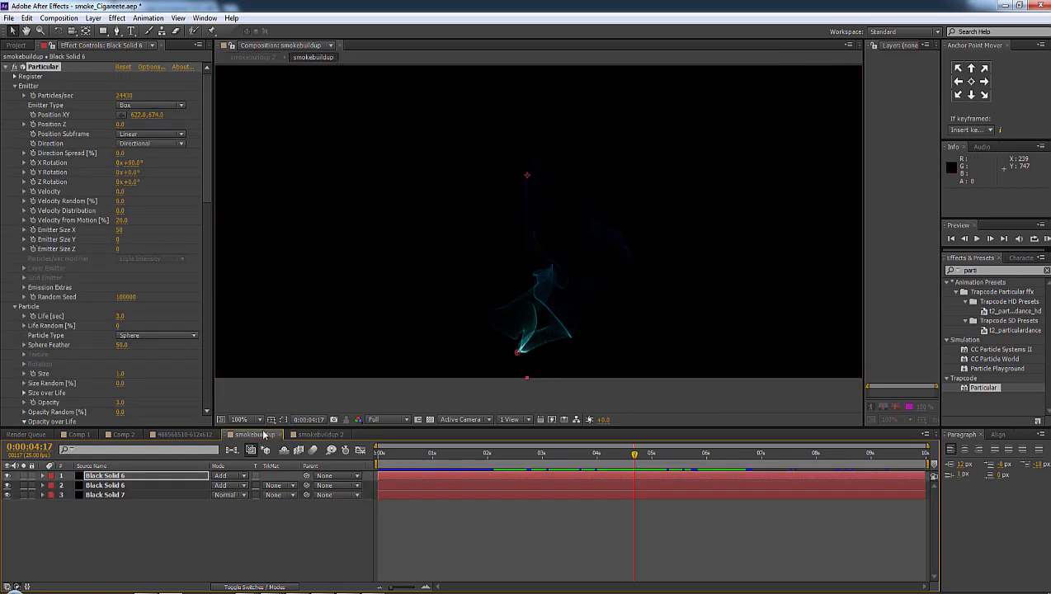
pyautogui.click(105, 487)
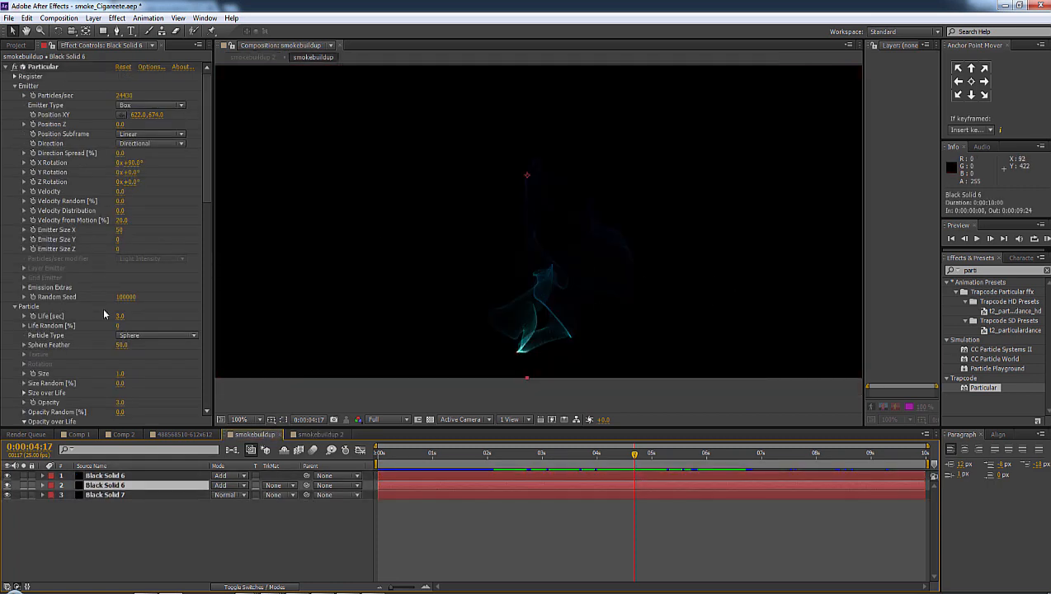
pyautogui.scroll(-1, 104, 313)
pyautogui.moveTo(119, 291); pyautogui.dragTo(128, 291)
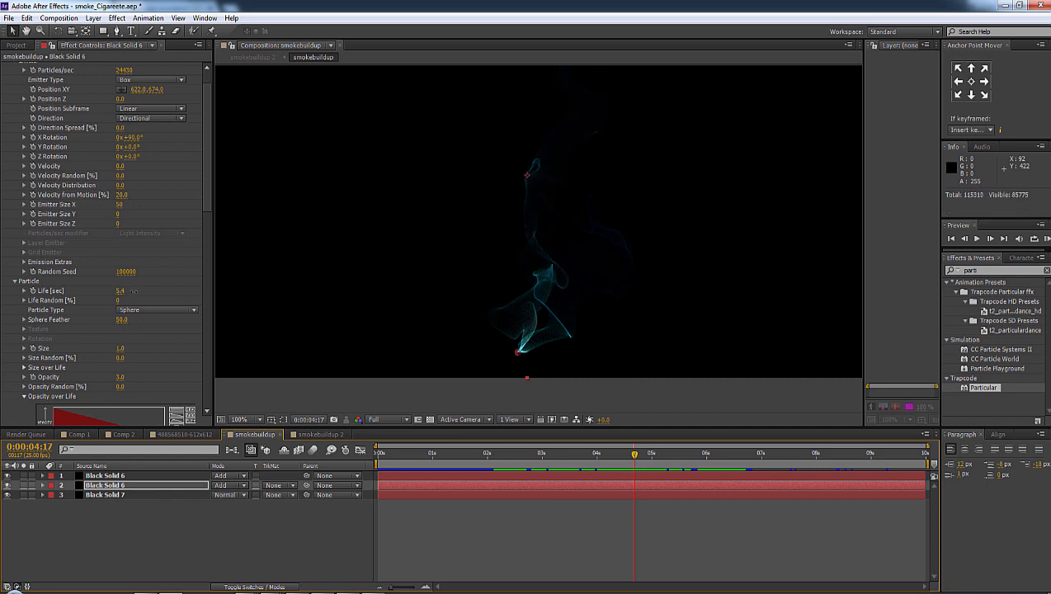
pyautogui.hotkey('ctrl', 'Up')
pyautogui.moveTo(120, 318); pyautogui.dragTo(132, 315)
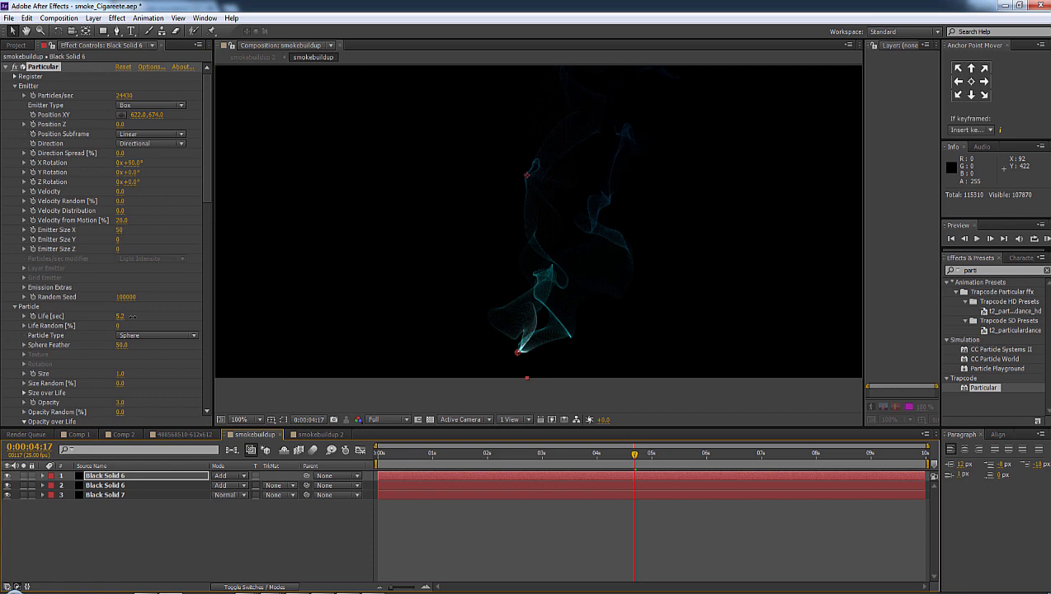
pyautogui.click(321, 434)
pyautogui.moveTo(604, 452)
pyautogui.mouseDown()
pyautogui.moveTo(653, 452)
pyautogui.moveTo(607, 453)
pyautogui.mouseUp()
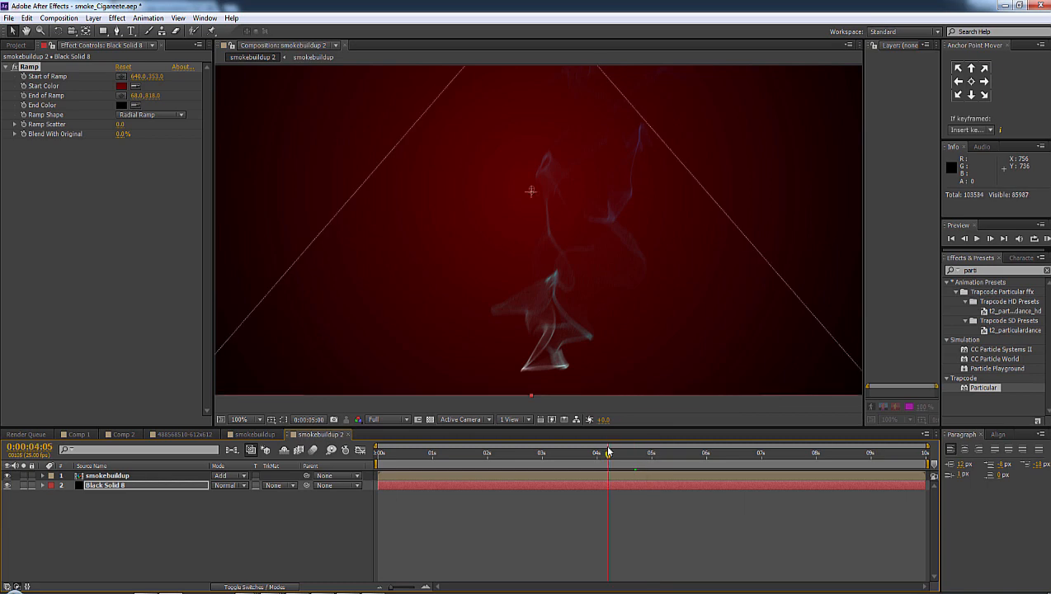
# Set the Particular Wind X of the top Black Solid 6 to 46 and check the straighter-rising smoke in smokebuildup 2.
pyautogui.click(255, 434)
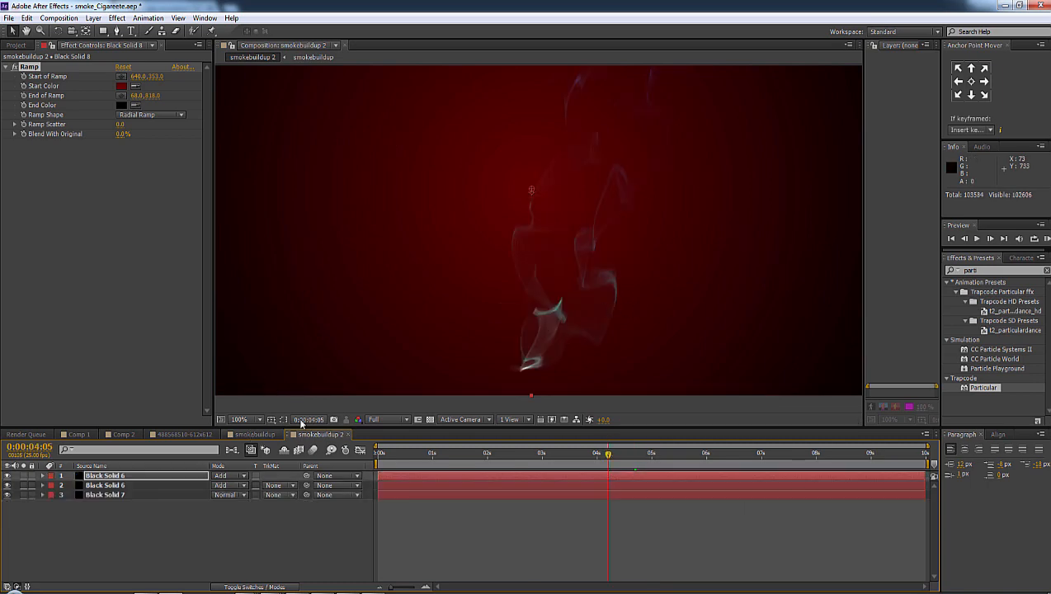
pyautogui.scroll(-5, 152, 397)
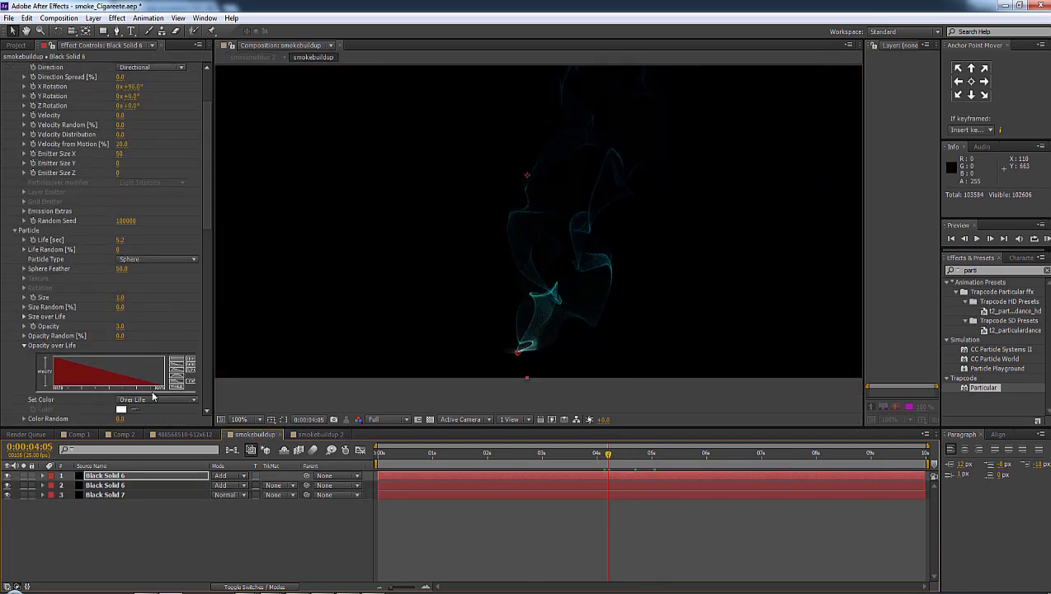
pyautogui.scroll(-2, 71, 324)
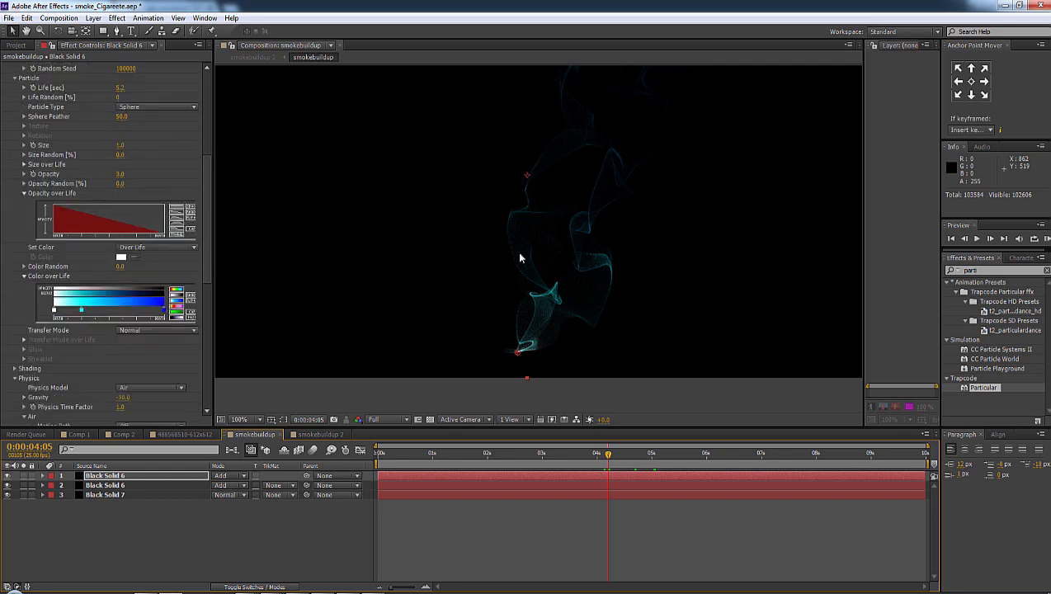
pyautogui.scroll(-2, 105, 359)
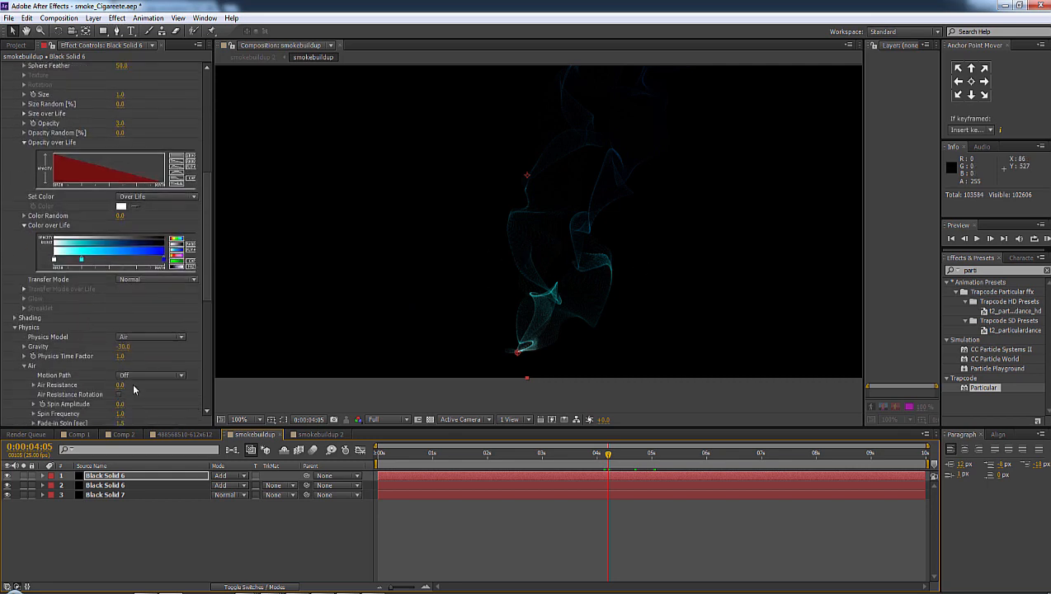
pyautogui.scroll(-2, 133, 389)
pyautogui.moveTo(124, 357); pyautogui.dragTo(108, 357)
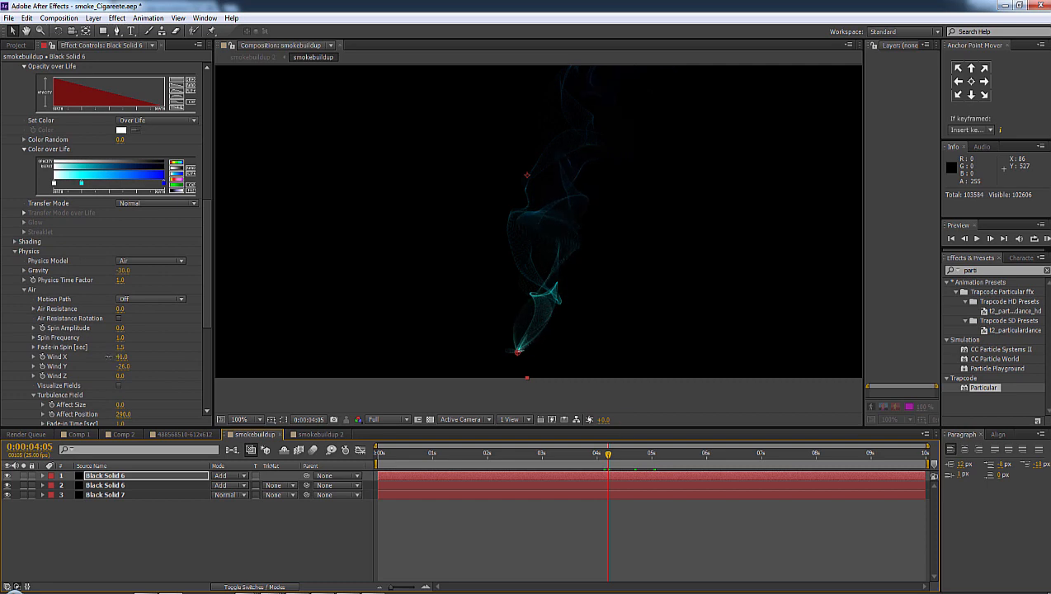
pyautogui.click(320, 433)
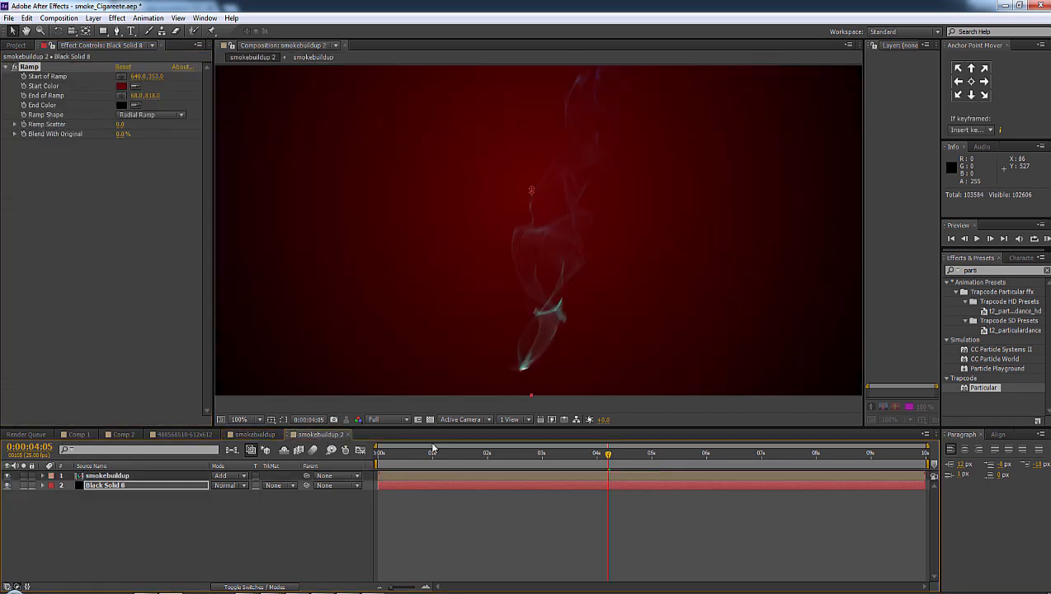
pyautogui.moveTo(641, 448); pyautogui.dragTo(723, 454)
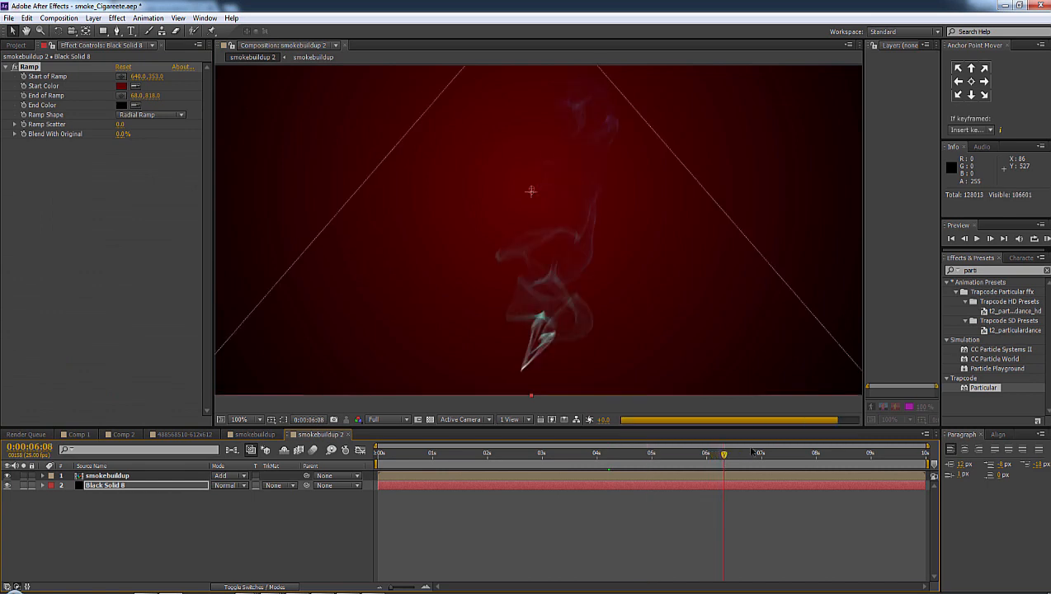
pyautogui.click(17, 45)
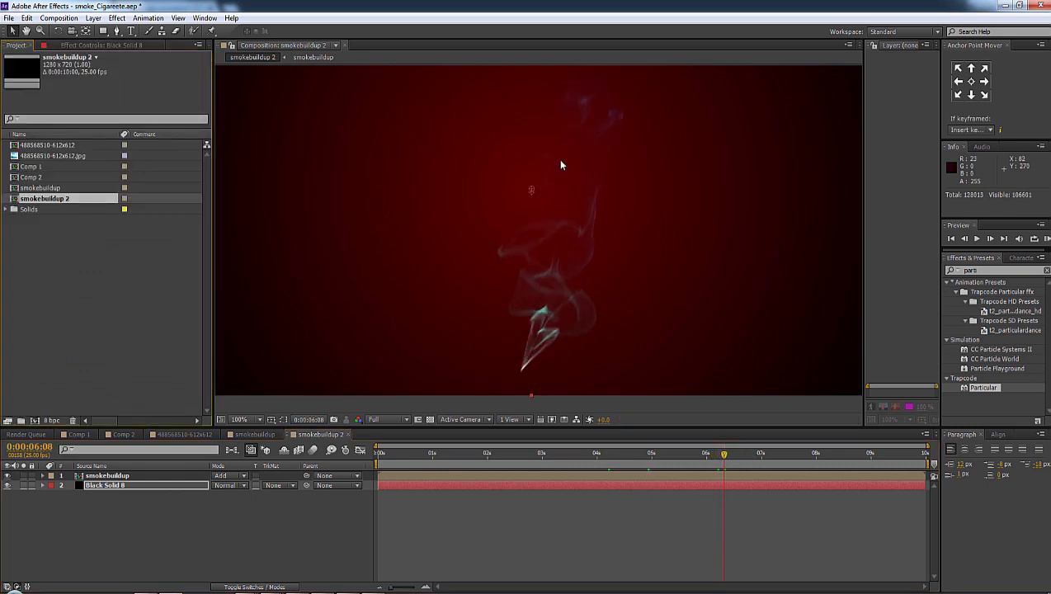
pyautogui.moveTo(47, 156); pyautogui.dragTo(33, 420)
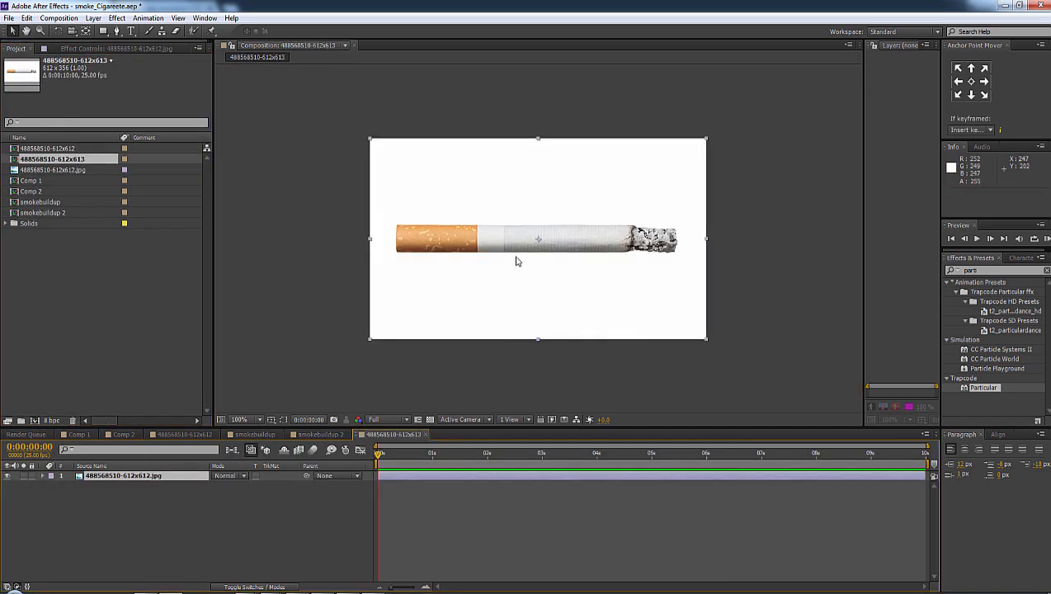
pyautogui.press('.')
pyautogui.rightClick(520, 497)
pyautogui.moveTo(560, 387)
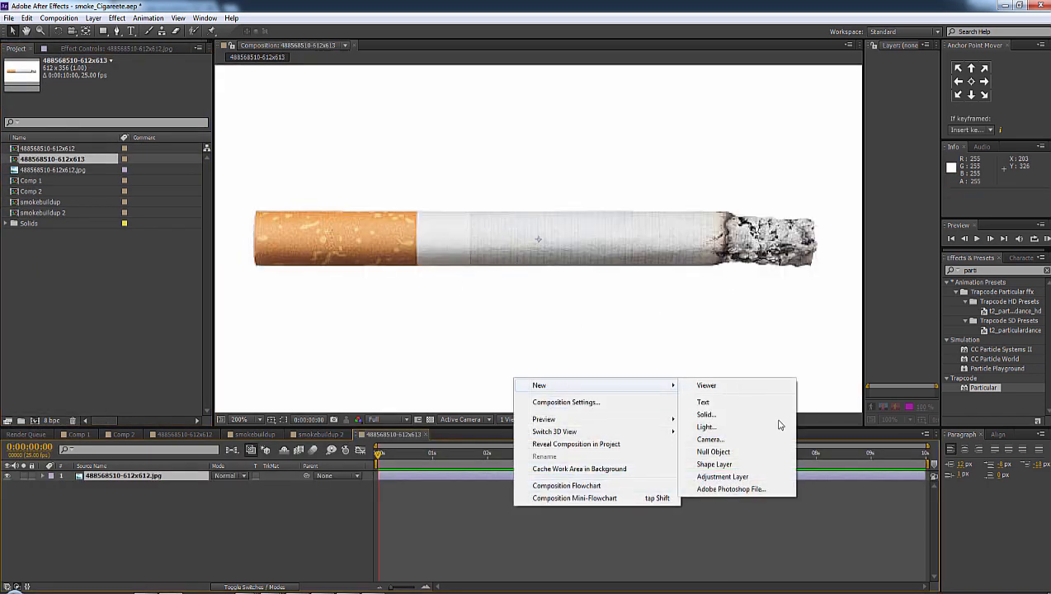
pyautogui.click(722, 415)
pyautogui.click(155, 226)
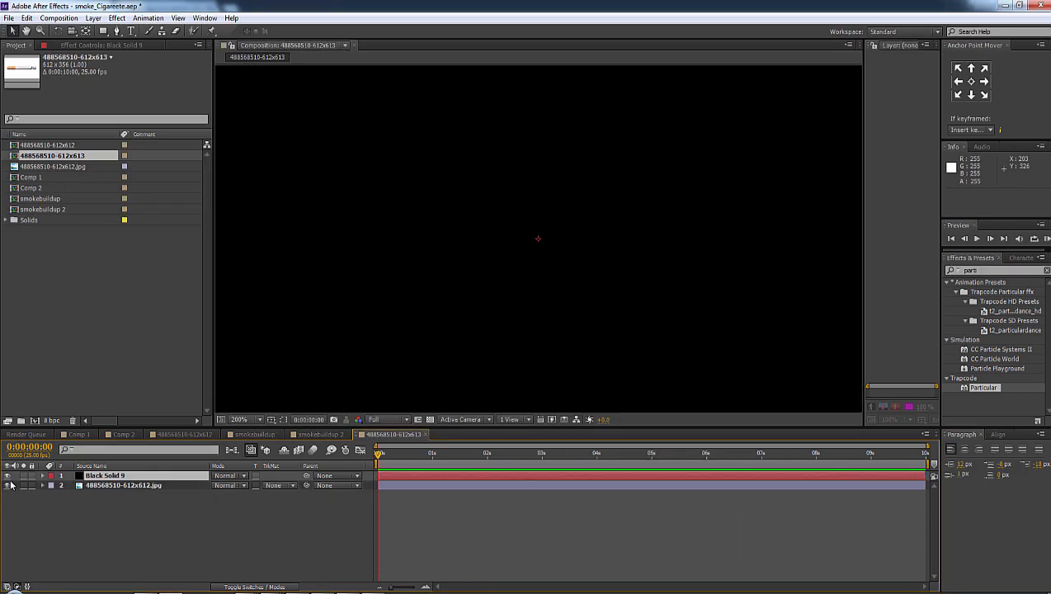
pyautogui.click(7, 475)
# Outline the cigarette with a closed Pen mask on the black solid and use that solid as the image's alpha matte.
pyautogui.click(117, 32)
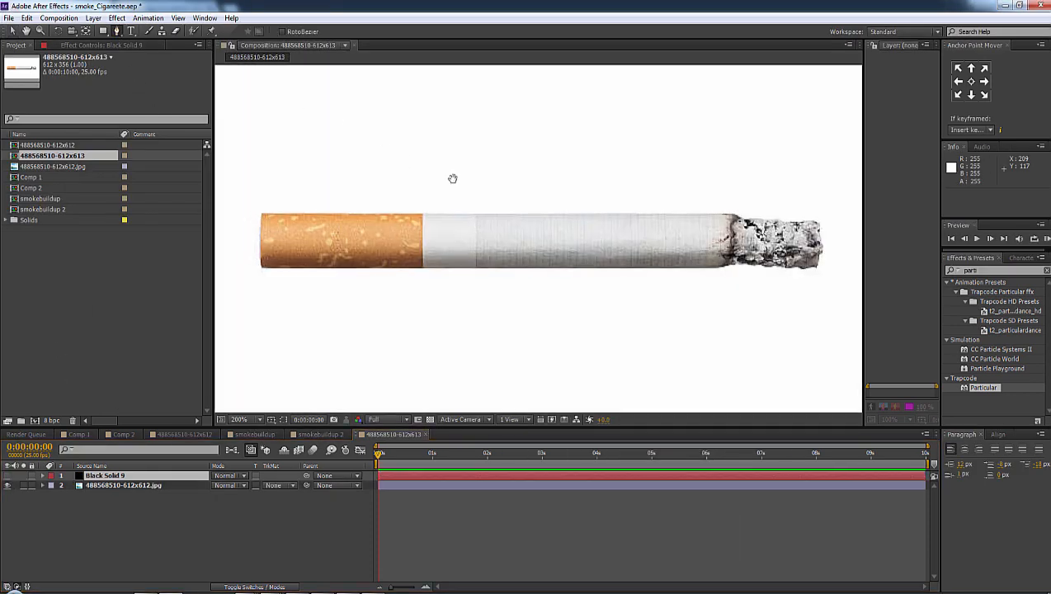
pyautogui.click(274, 219)
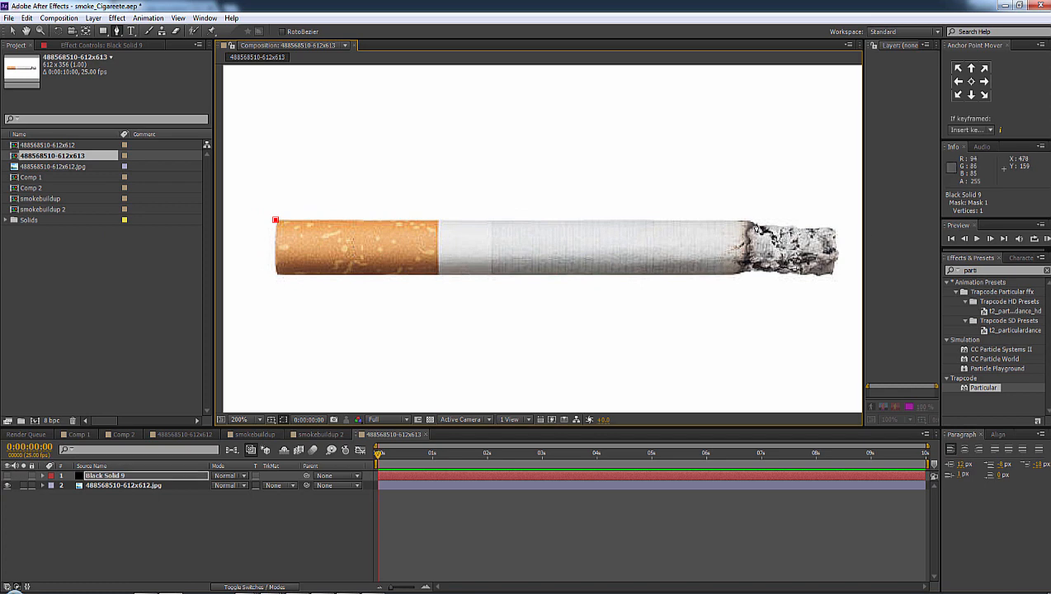
pyautogui.click(749, 221)
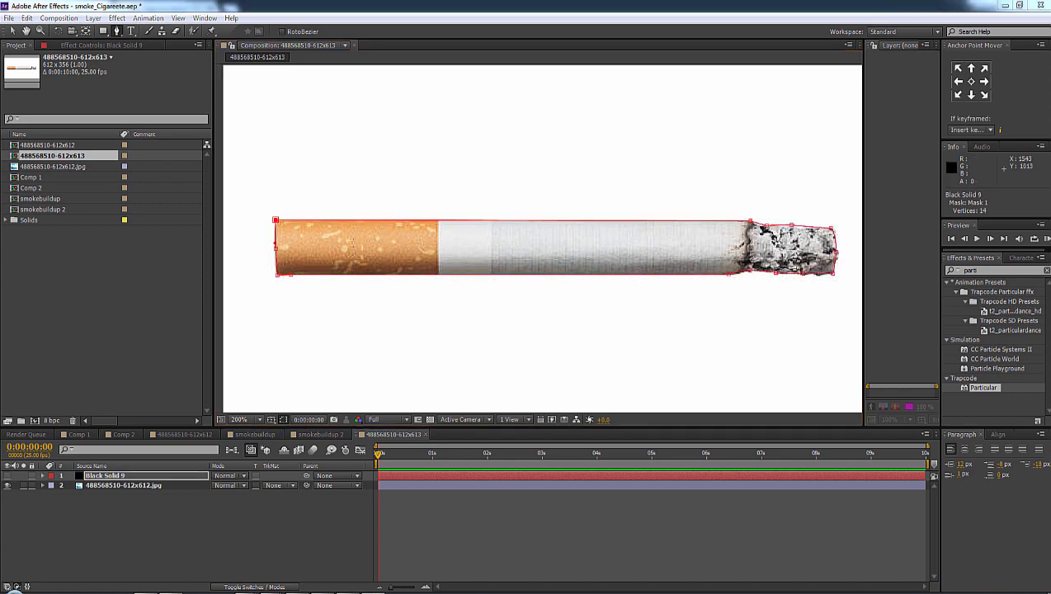
pyautogui.click(275, 485)
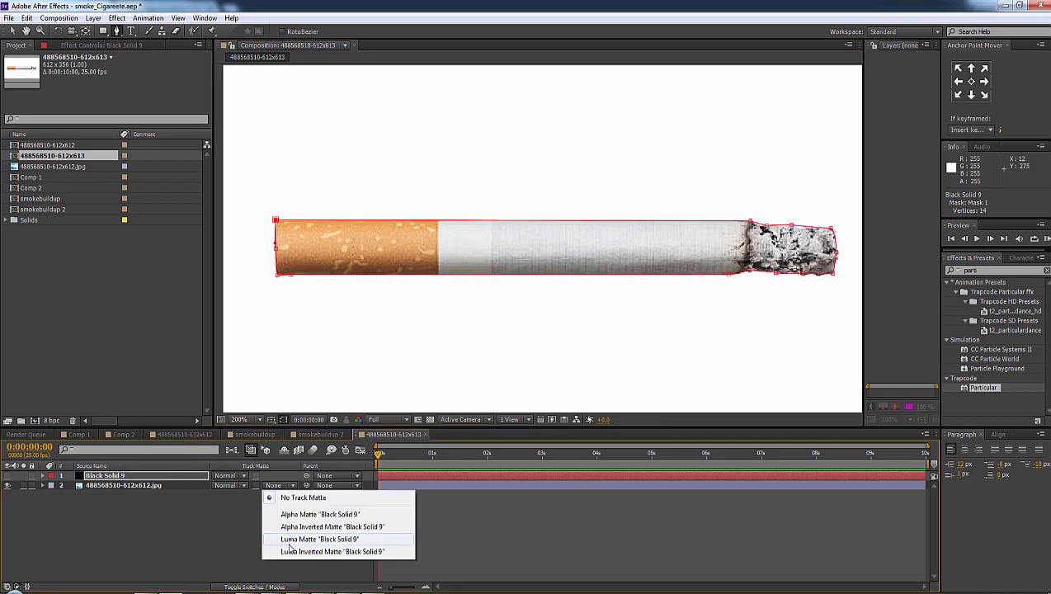
pyautogui.click(299, 510)
# Examine the edges of the cigarette cutout closely, from the filter end to the ash tip.
pyautogui.moveTo(762, 216); pyautogui.dragTo(716, 222)
pyautogui.click(716, 239)
pyautogui.moveTo(361, 344); pyautogui.dragTo(422, 344)
pyautogui.scroll(2, 421, 344)
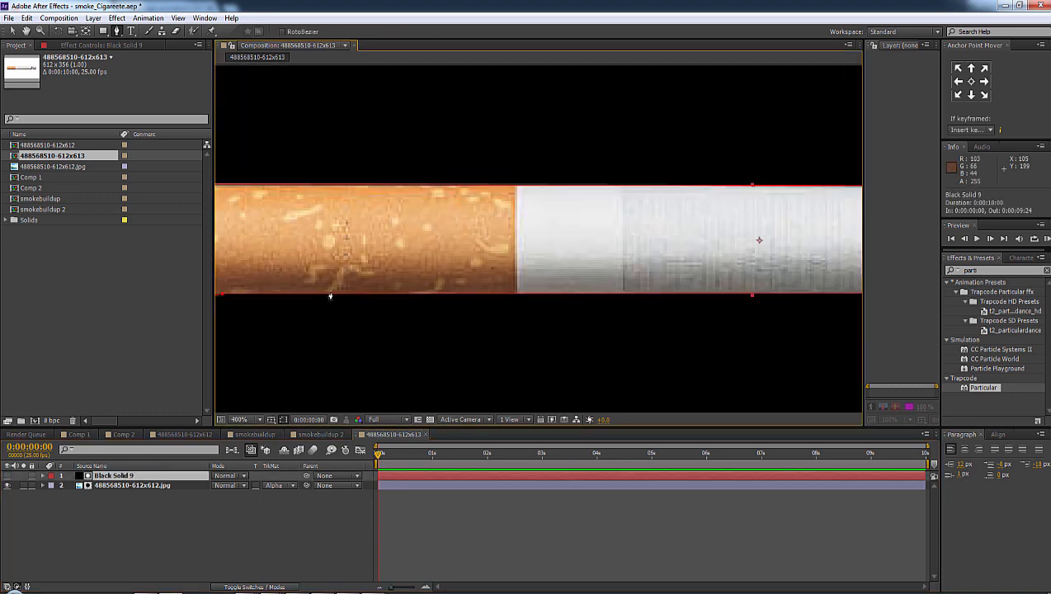
pyautogui.scroll(1, 455, 295)
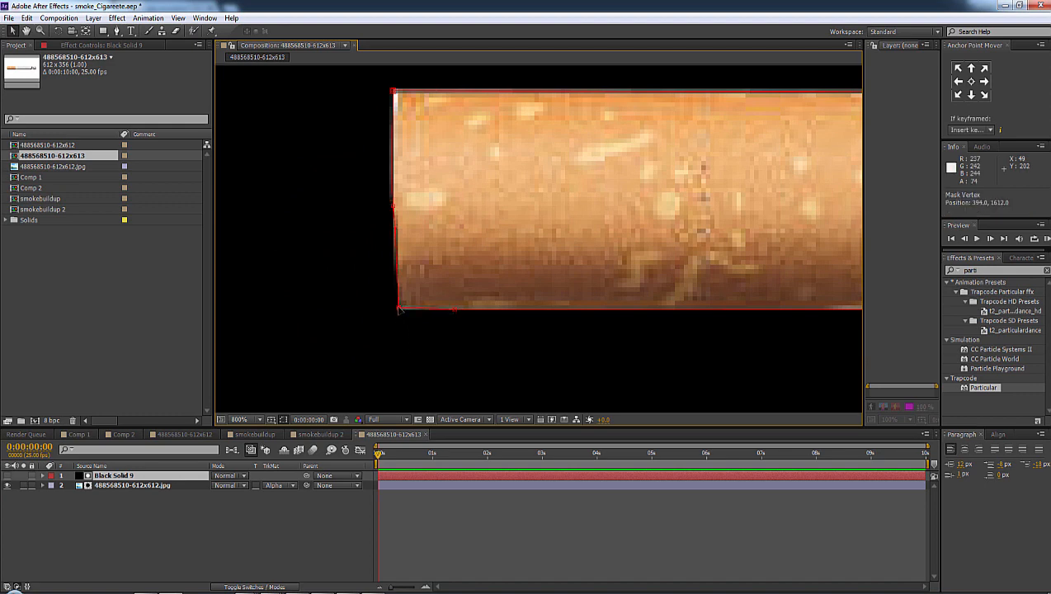
pyautogui.scroll(-1, 552, 290)
pyautogui.scroll(1, 452, 164)
pyautogui.scroll(2, 407, 165)
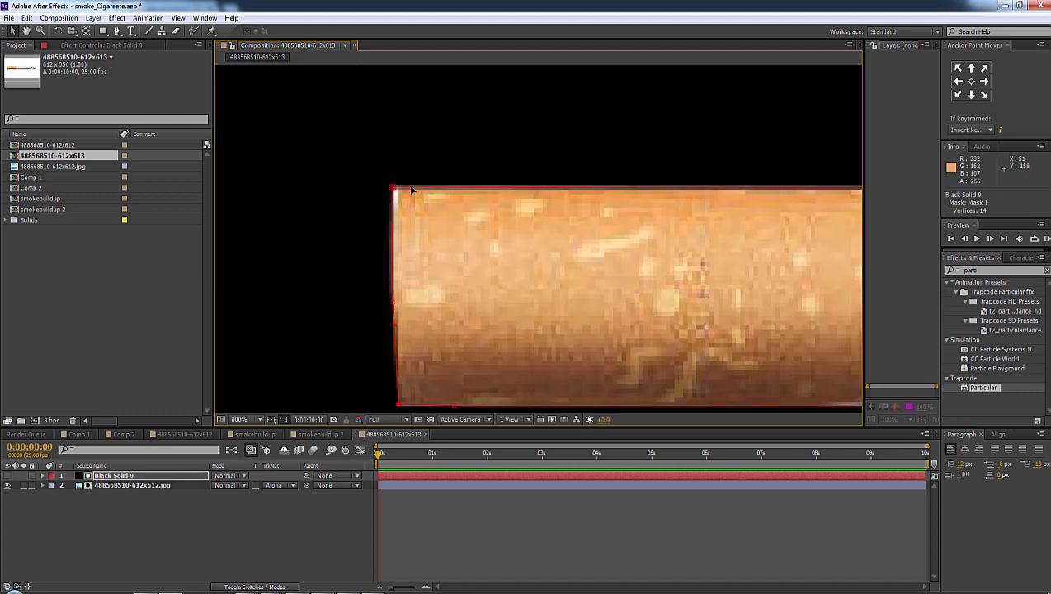
pyautogui.scroll(-2, 522, 216)
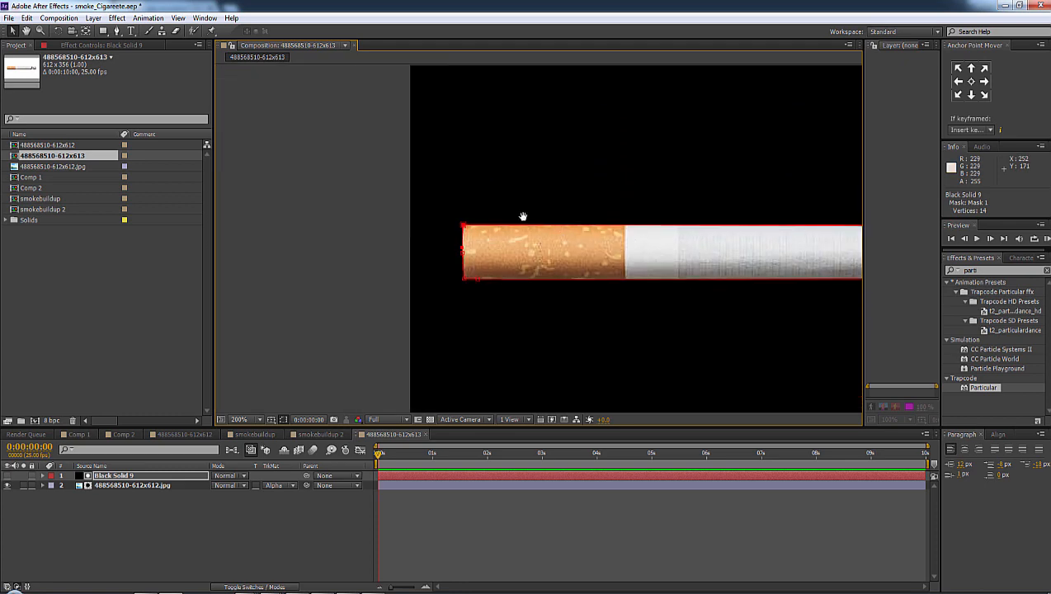
pyautogui.click(637, 326)
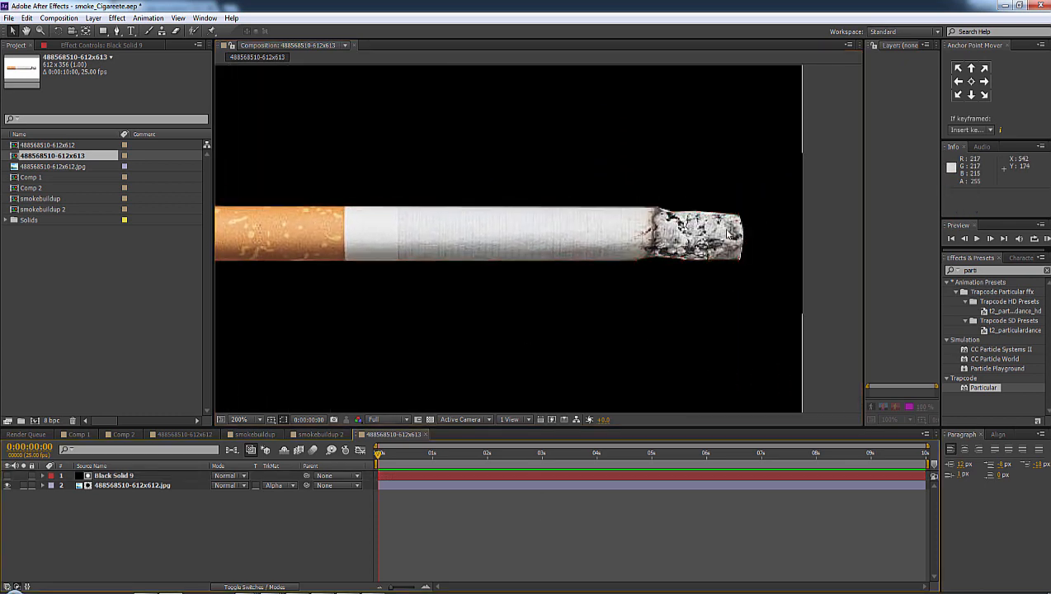
pyautogui.scroll(1, 719, 236)
pyautogui.moveTo(719, 237); pyautogui.dragTo(643, 260)
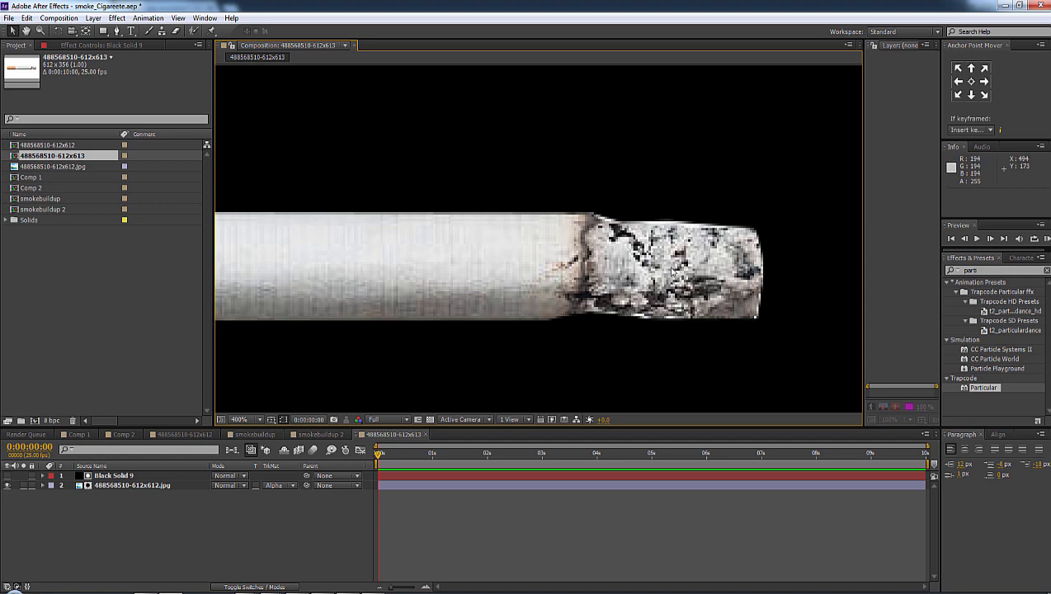
# View the glowing ash tip of the finished cigarette in Comp 2 as reference and return to the cutout composition.
pyautogui.click(124, 434)
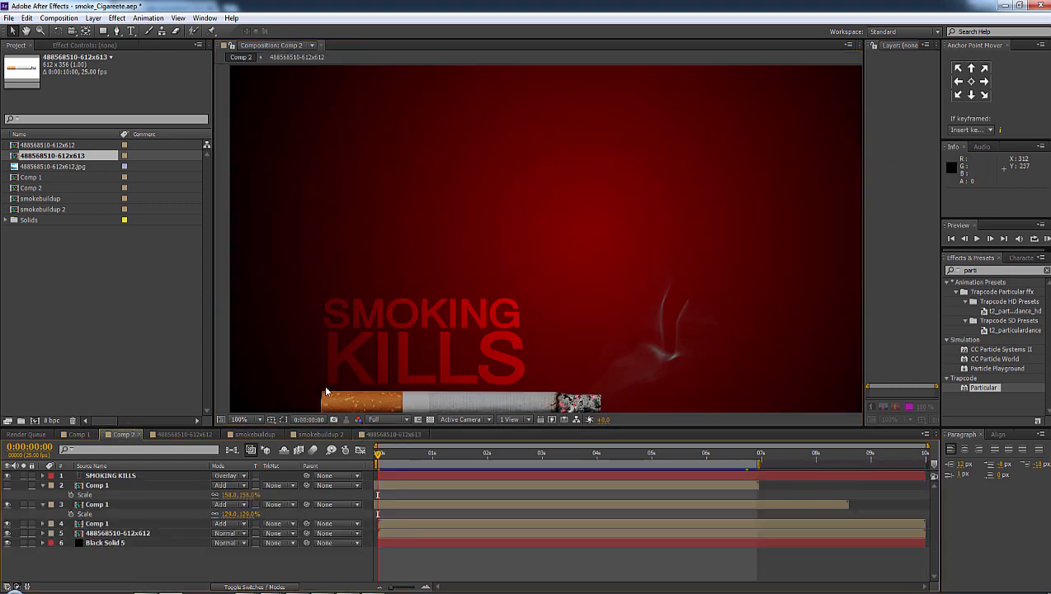
pyautogui.scroll(2, 569, 363)
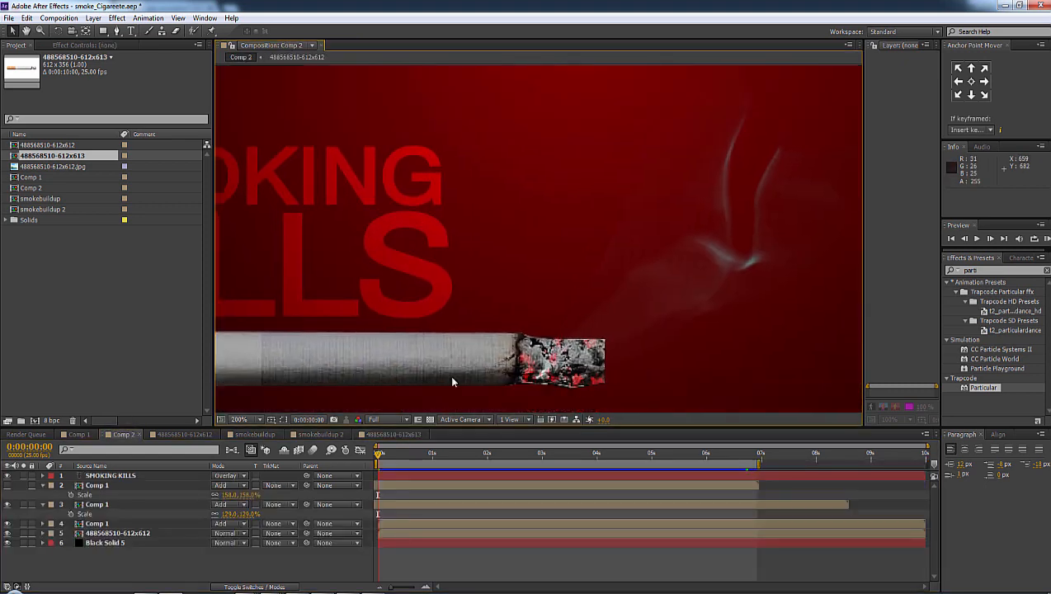
pyautogui.click(375, 437)
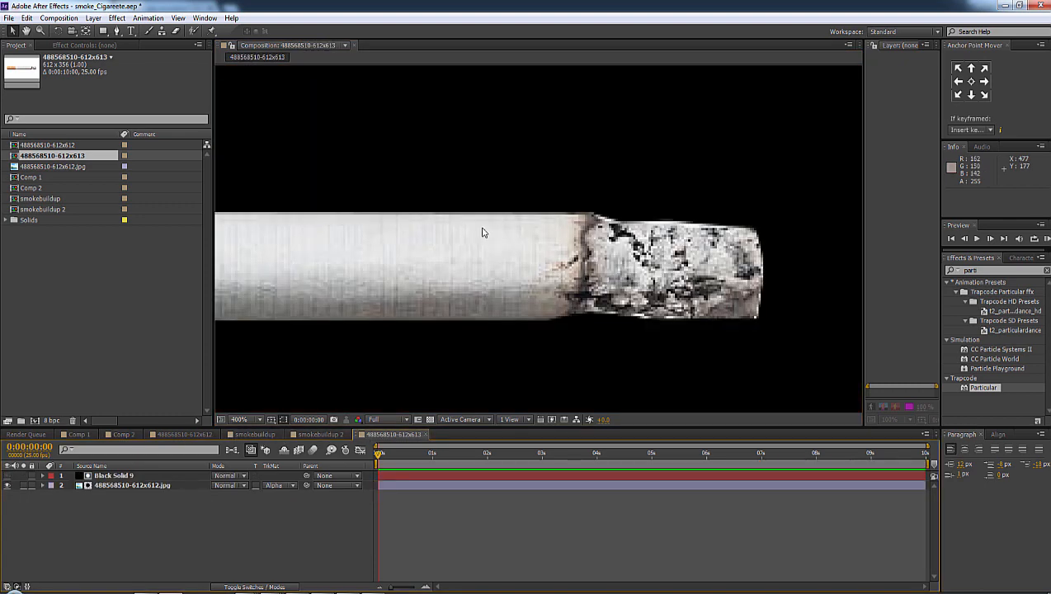
# Create a new black solid above the cigarette and apply the Fractal Noise effect to it.
pyautogui.rightClick(444, 514)
pyautogui.moveTo(497, 402)
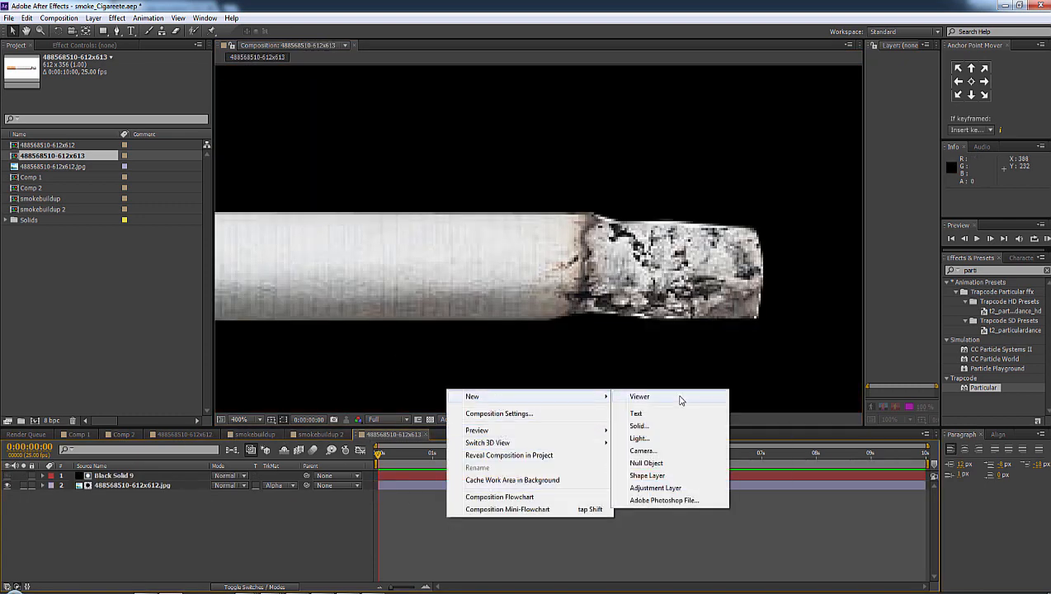
pyautogui.click(660, 425)
pyautogui.click(163, 233)
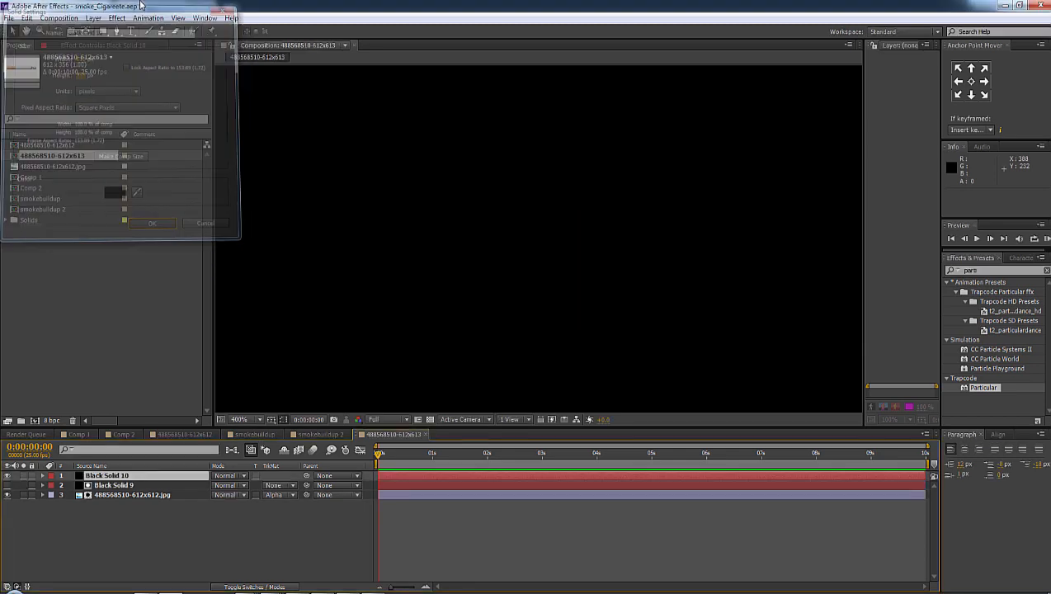
pyautogui.click(117, 19)
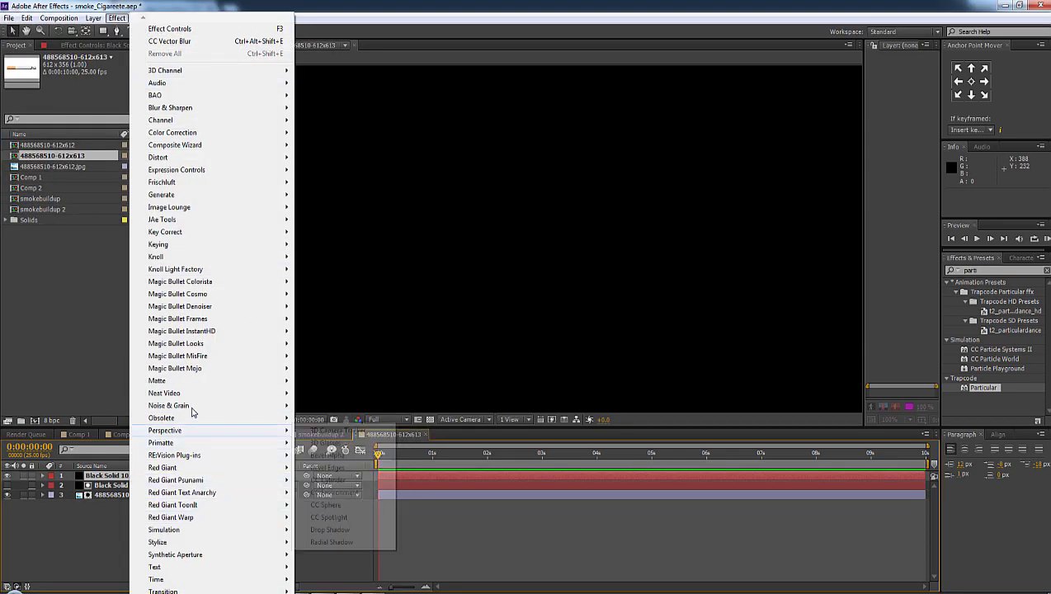
pyautogui.moveTo(194, 406)
pyautogui.click(329, 431)
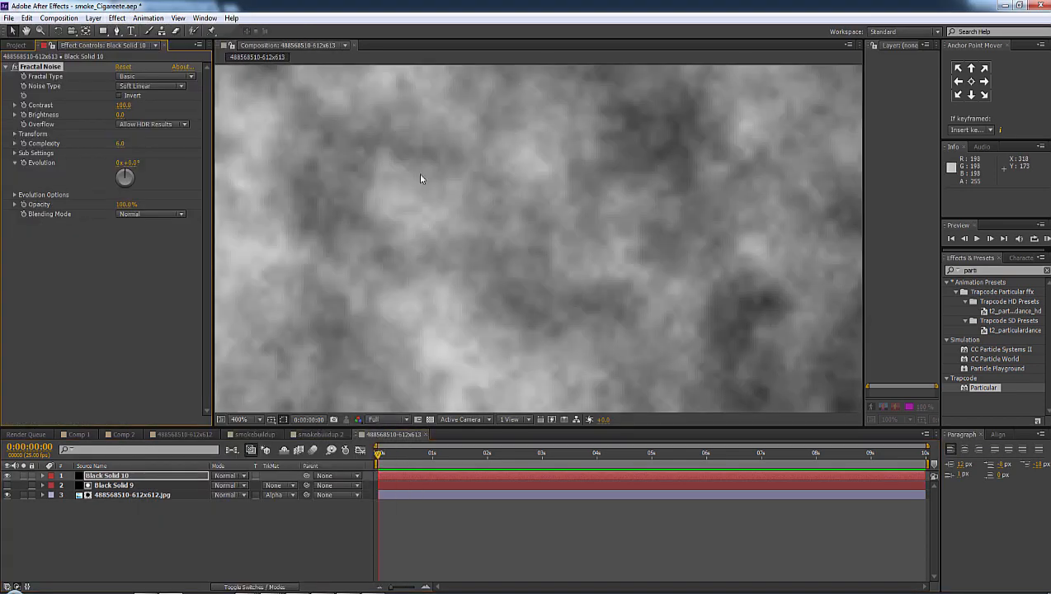
# Set the Fractal Noise scale to 10, contrast to 119 and brightness to -54, keeping the Basic fractal type.
pyautogui.click(149, 81)
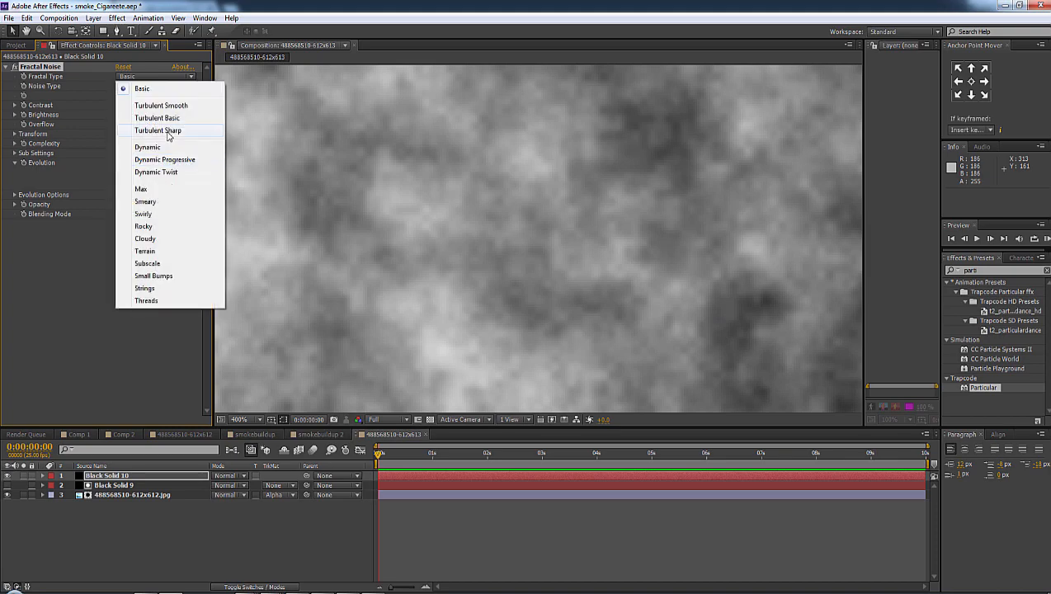
pyautogui.click(150, 83)
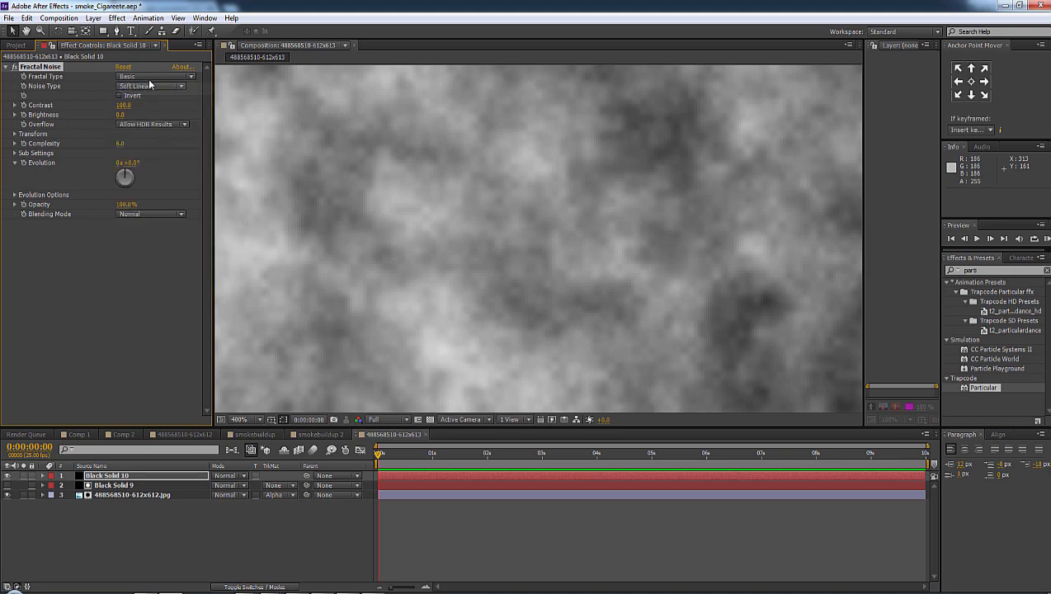
pyautogui.click(14, 134)
pyautogui.moveTo(121, 162); pyautogui.dragTo(76, 167)
pyautogui.moveTo(121, 114); pyautogui.dragTo(95, 416)
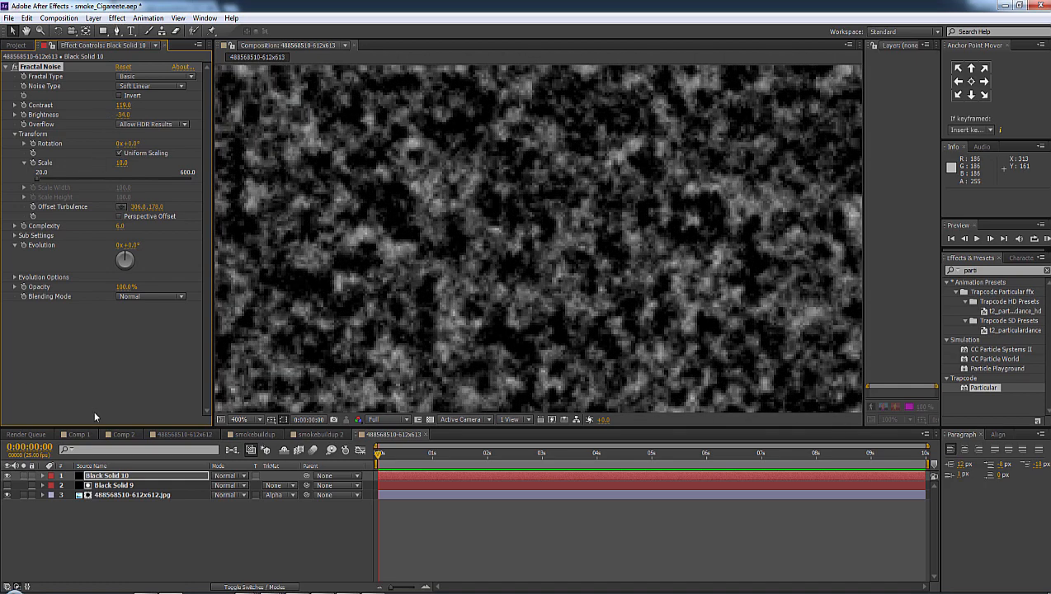
# Hide the fractal noise solid, then add another black solid on top and hide it too.
pyautogui.click(9, 475)
pyautogui.rightClick(428, 560)
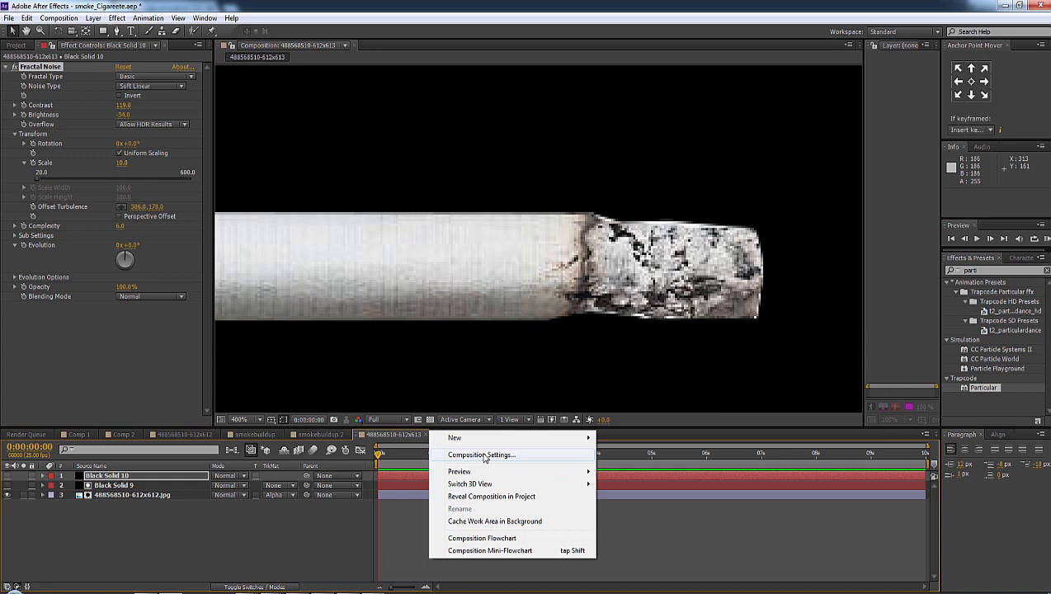
pyautogui.moveTo(569, 437)
pyautogui.click(639, 468)
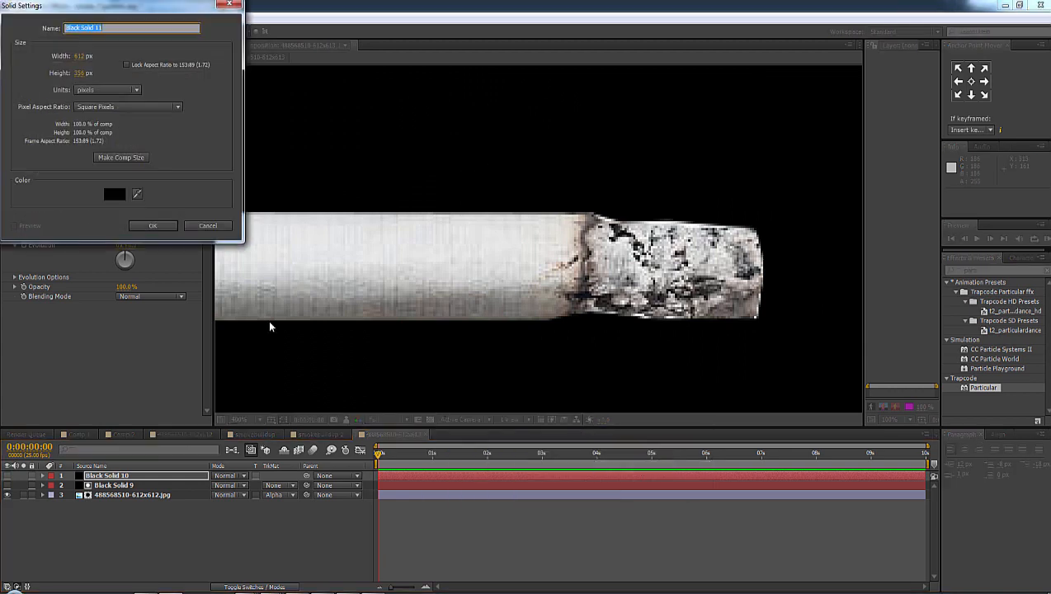
pyautogui.click(153, 226)
pyautogui.click(8, 476)
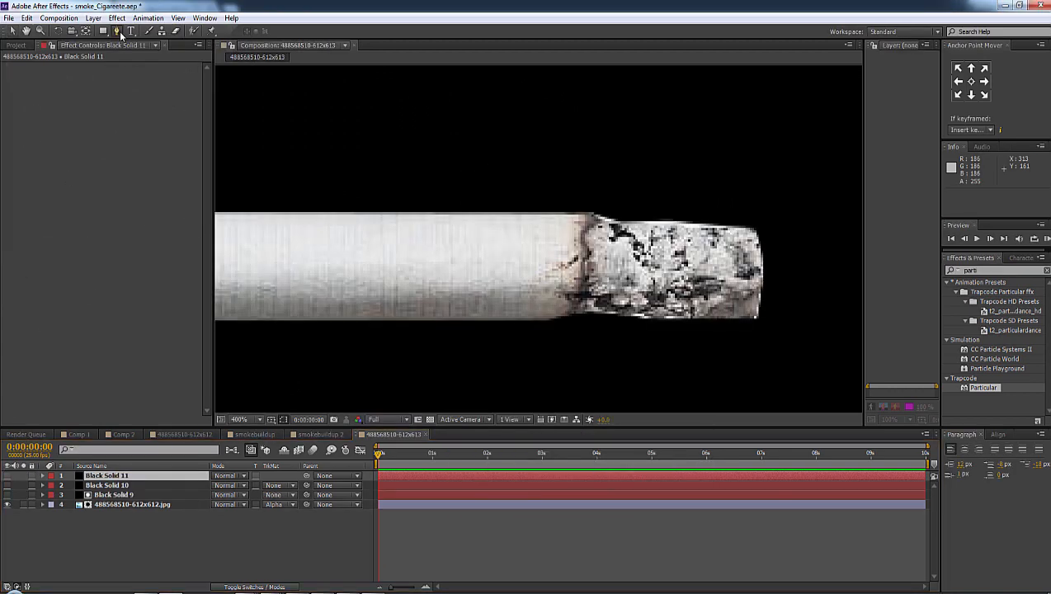
# Outline the cigarette's ash tip with a closed Pen mask on Black Solid 11.
pyautogui.click(117, 31)
pyautogui.click(597, 214)
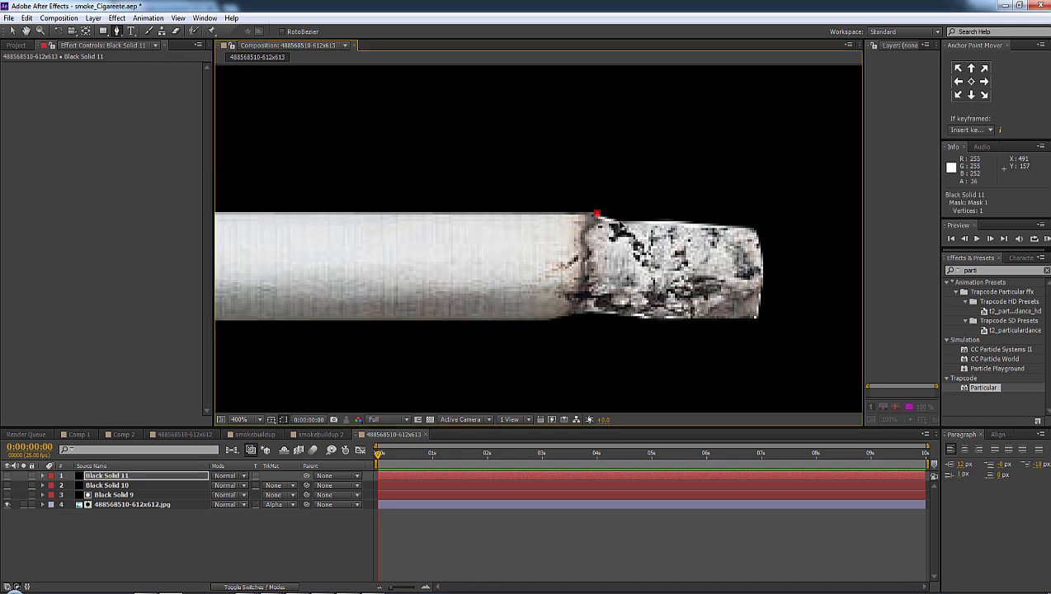
pyautogui.click(619, 221)
pyautogui.click(735, 226)
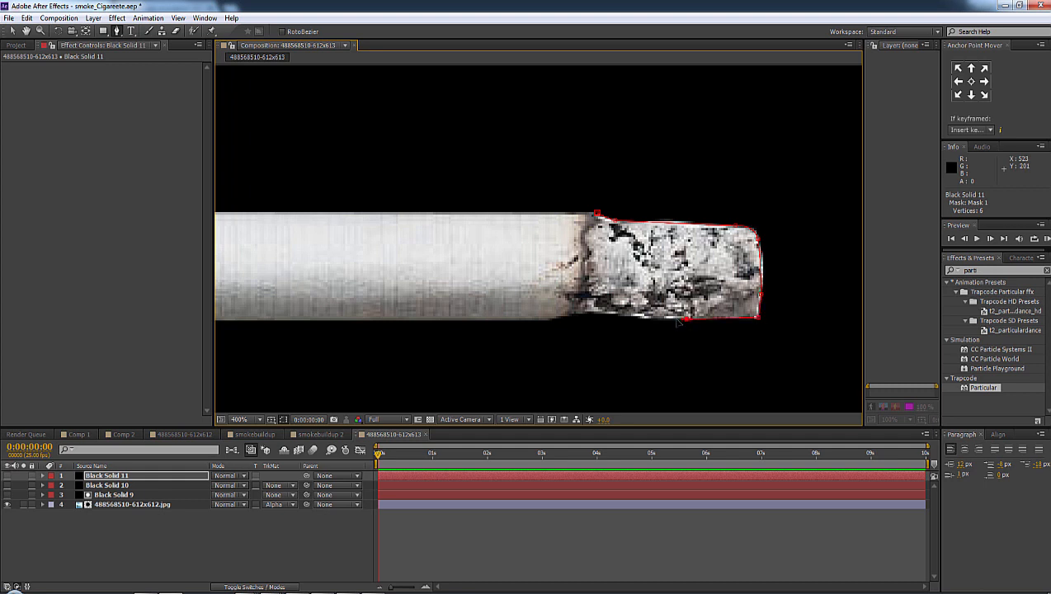
pyautogui.click(574, 313)
# Show the fractal noise layer again and use the ash-shaped Black Solid 11 as its alpha matte.
pyautogui.click(9, 490)
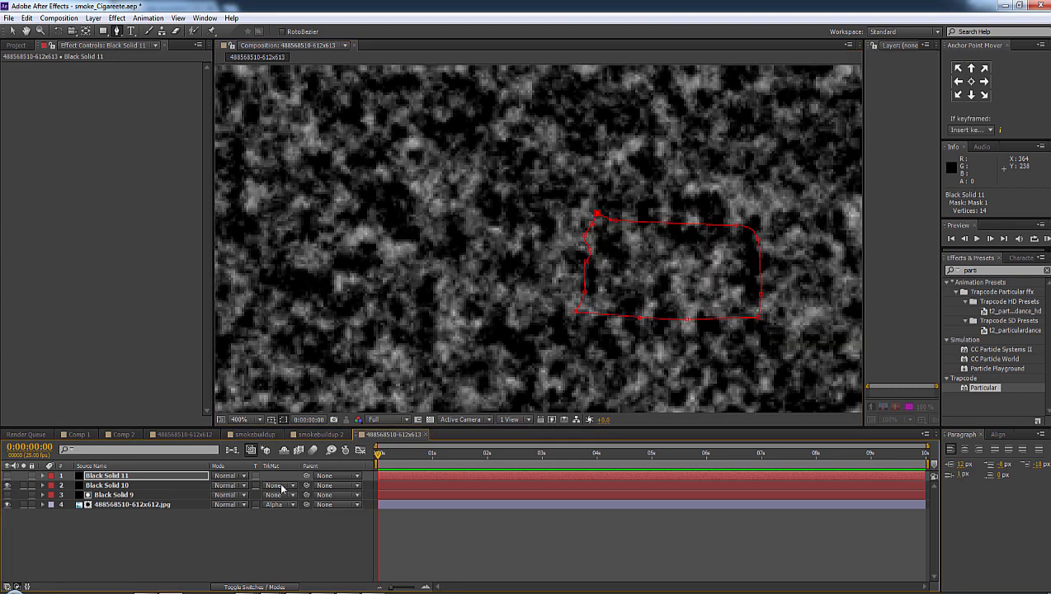
pyautogui.click(278, 486)
pyautogui.click(288, 515)
pyautogui.click(549, 522)
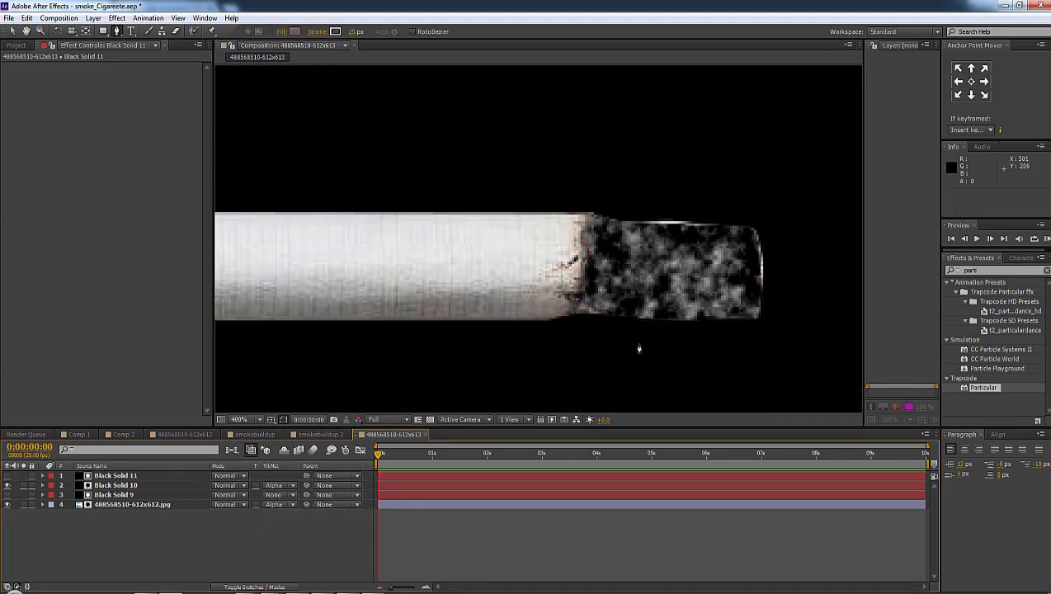
# Apply a Tint effect to the noise layer Black Solid 10 and map white to bright red.
pyautogui.click(127, 486)
pyautogui.click(118, 18)
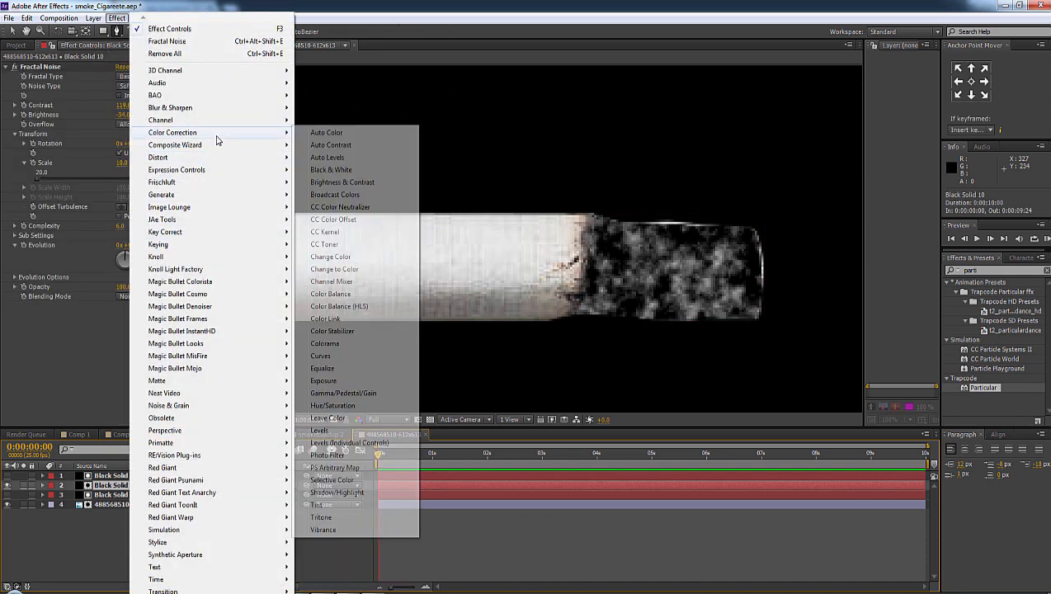
pyautogui.moveTo(231, 132)
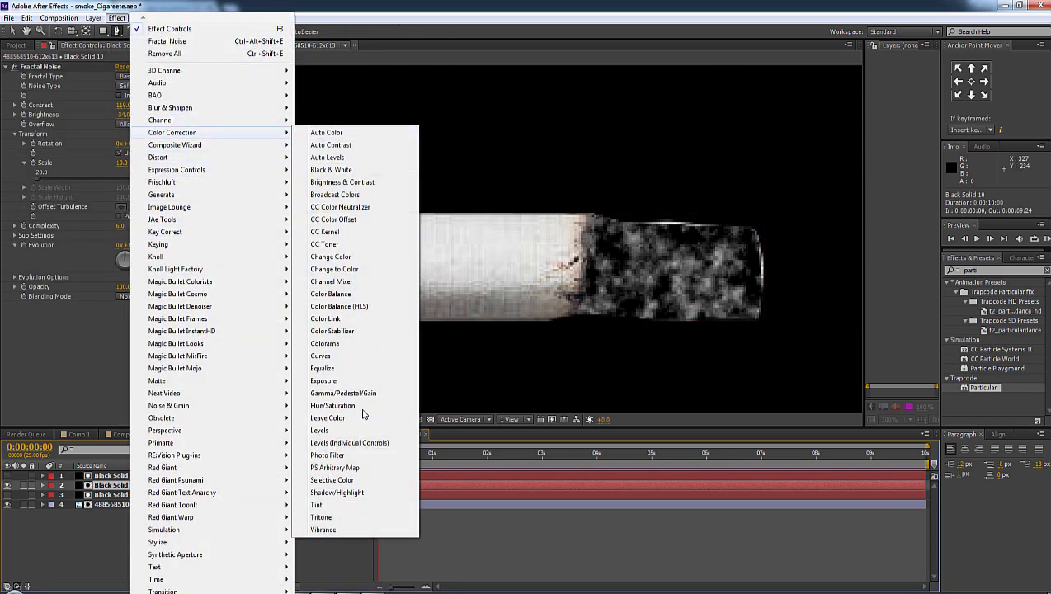
pyautogui.click(353, 505)
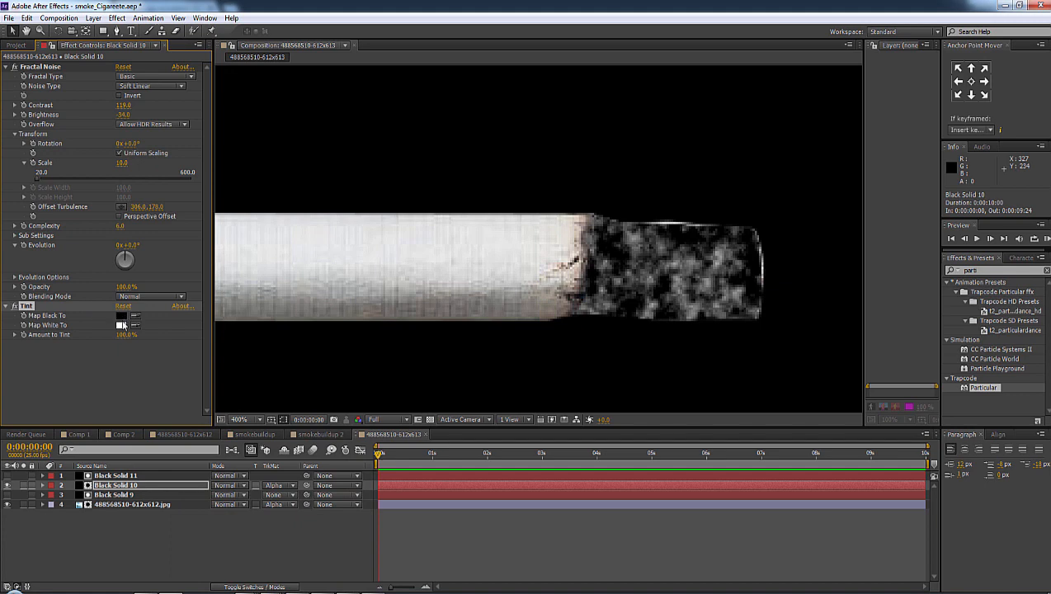
pyautogui.click(121, 325)
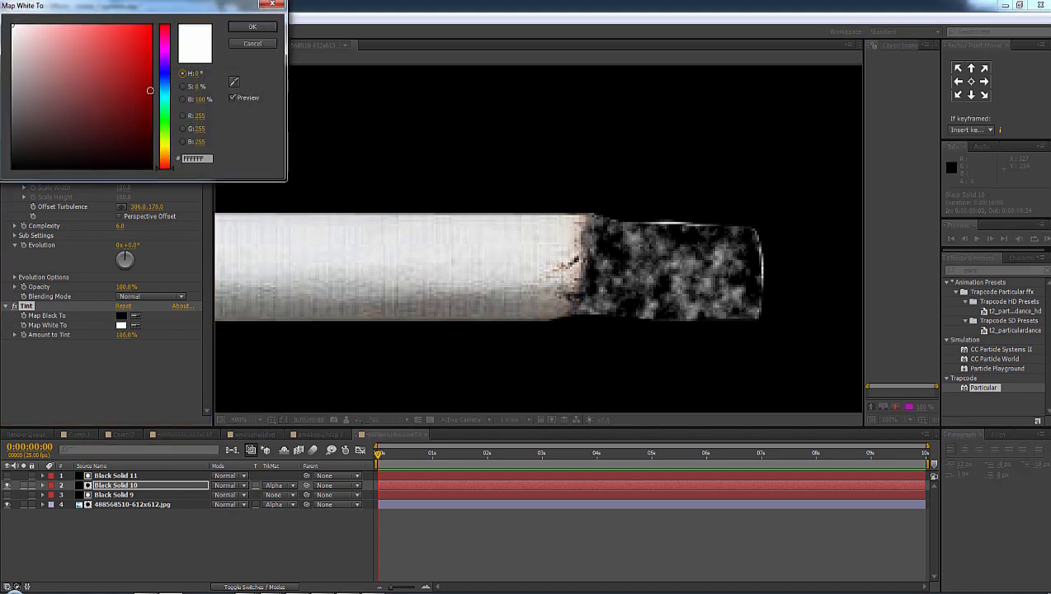
pyautogui.moveTo(150, 90); pyautogui.dragTo(152, 58)
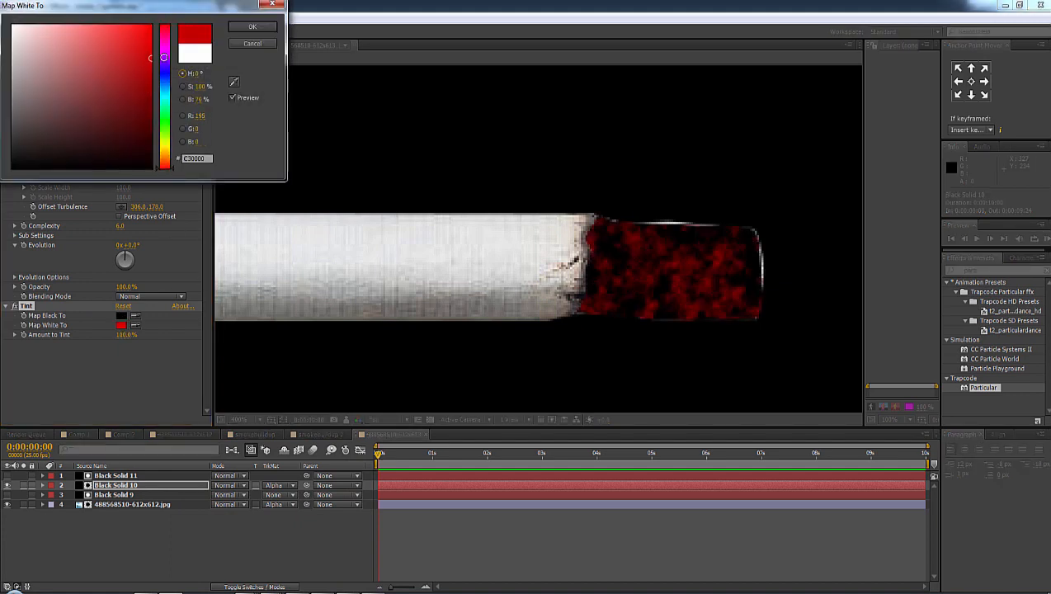
pyautogui.click(246, 29)
# Try Classic Color Dodge on the red noise layer, then set its blending mode to Linear Dodge.
pyautogui.click(229, 485)
pyautogui.click(299, 266)
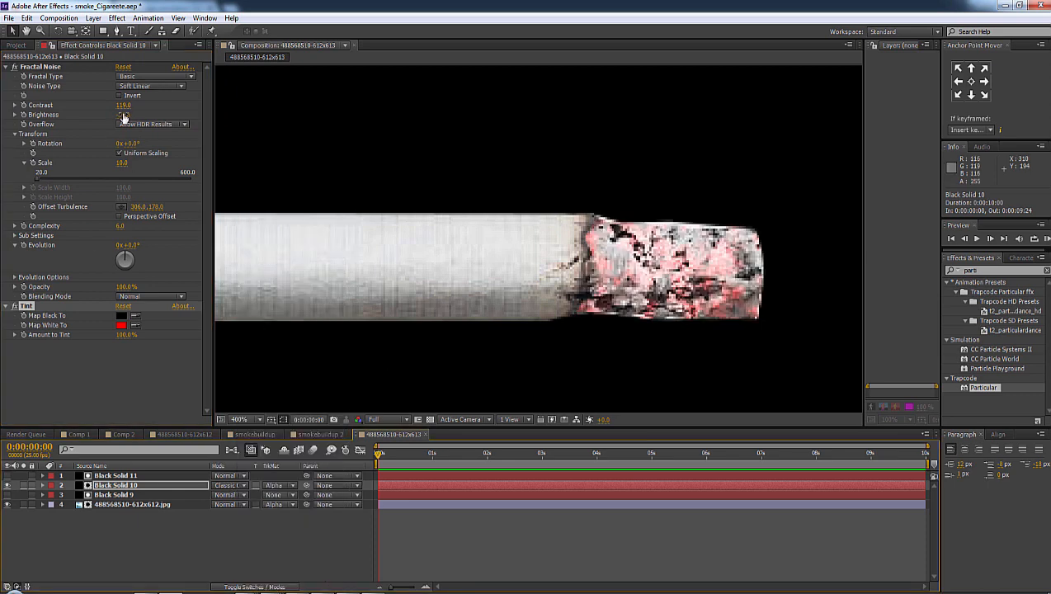
pyautogui.click(230, 485)
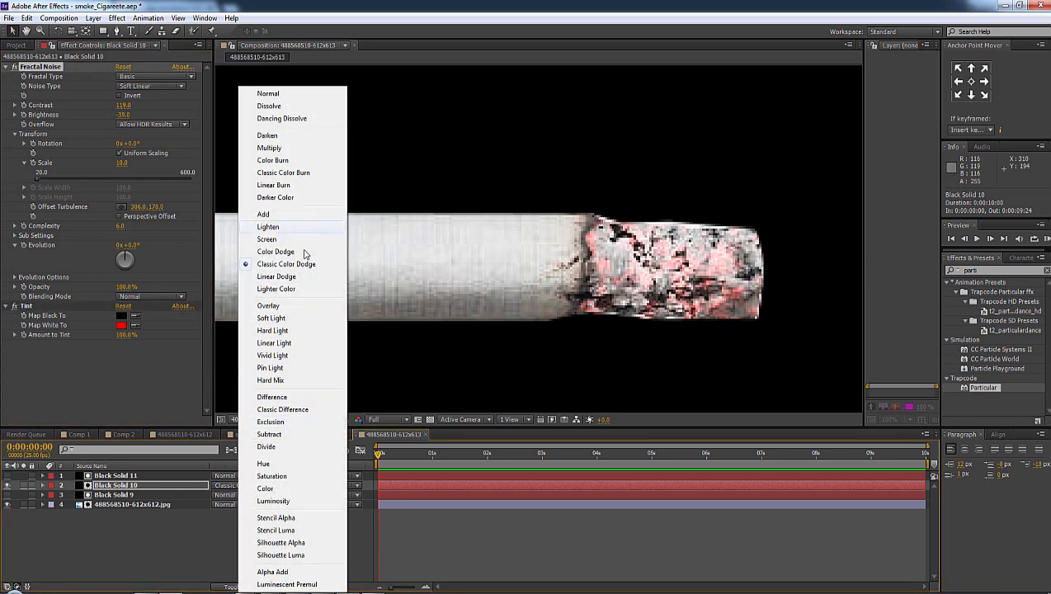
pyautogui.click(276, 276)
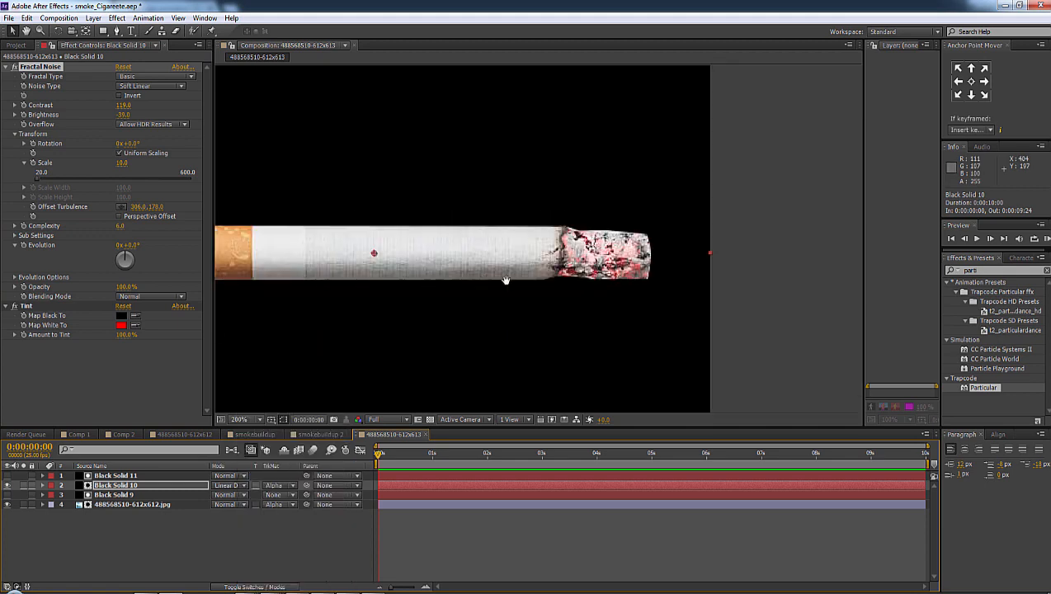
# Set the Fractal Noise contrast to 177 and brightness to -28, and compare the ash with the noise layer toggled.
pyautogui.moveTo(505, 281); pyautogui.dragTo(577, 313)
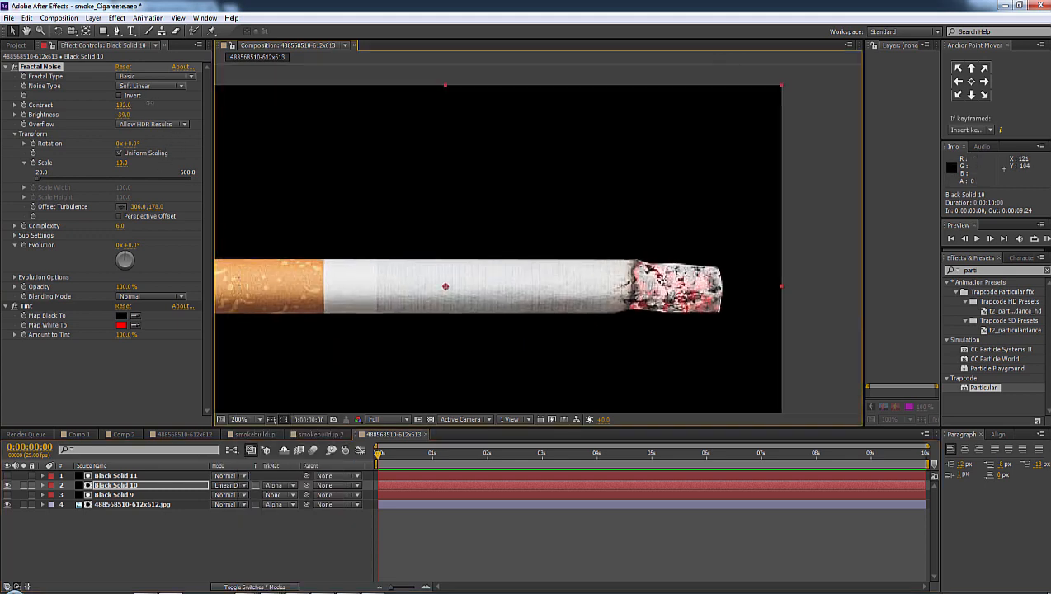
pyautogui.moveTo(150, 105); pyautogui.dragTo(144, 120)
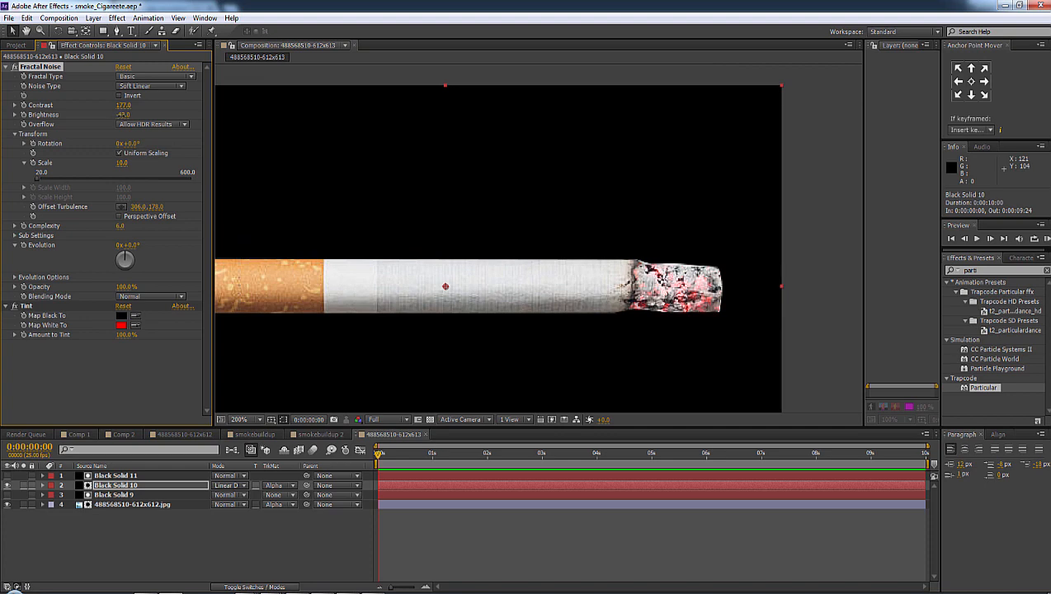
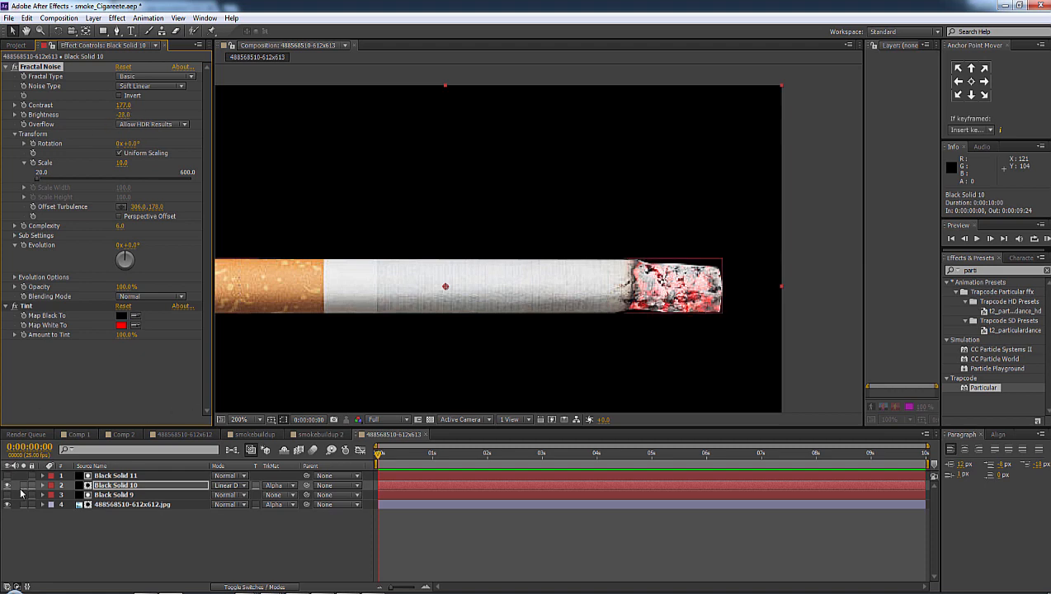
pyautogui.click(8, 485)
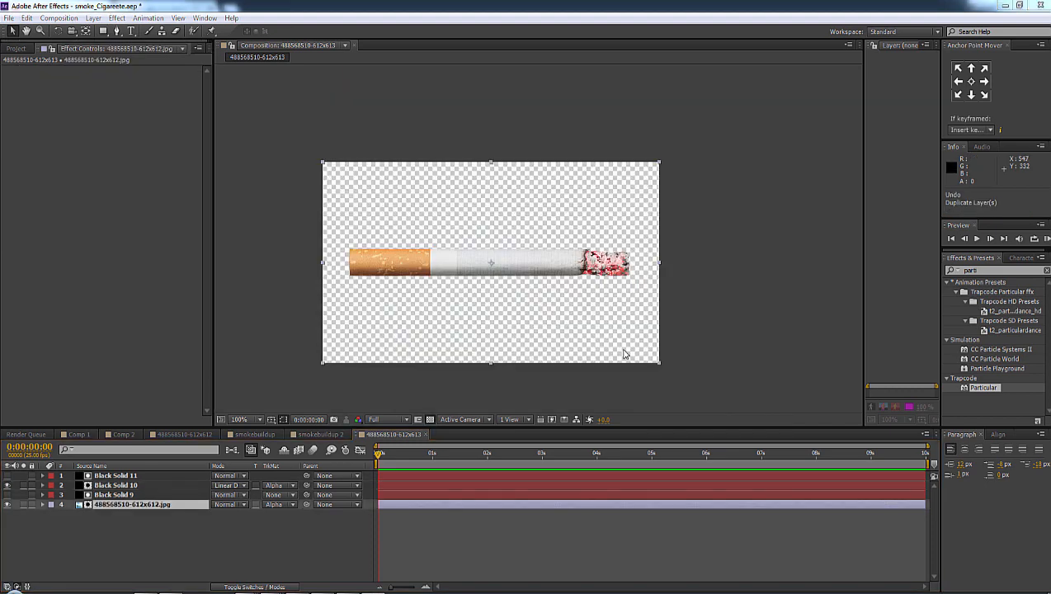
# Duplicate the cigarette image layer, place the copy directly beneath Black Solid 11, and use that solid as its alpha matte.
pyautogui.scroll(2, 681, 324)
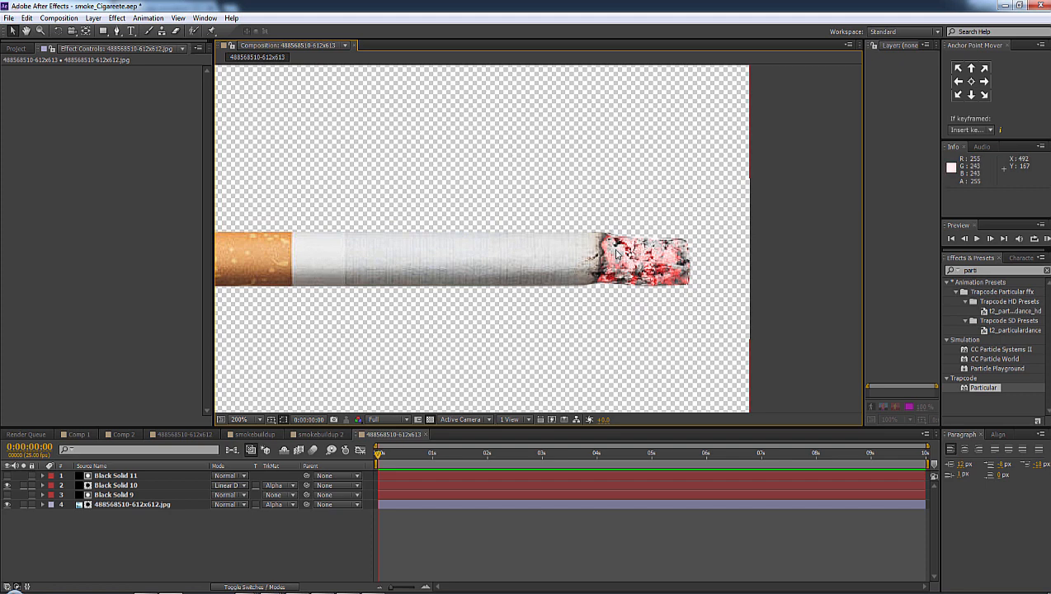
pyautogui.moveTo(467, 258); pyautogui.dragTo(508, 269)
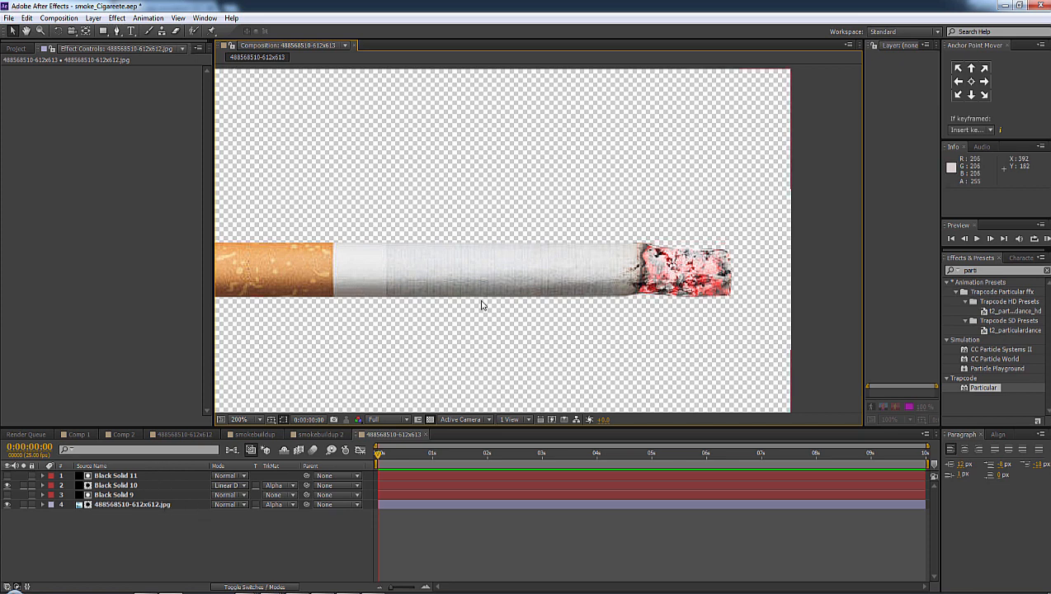
pyautogui.click(137, 503)
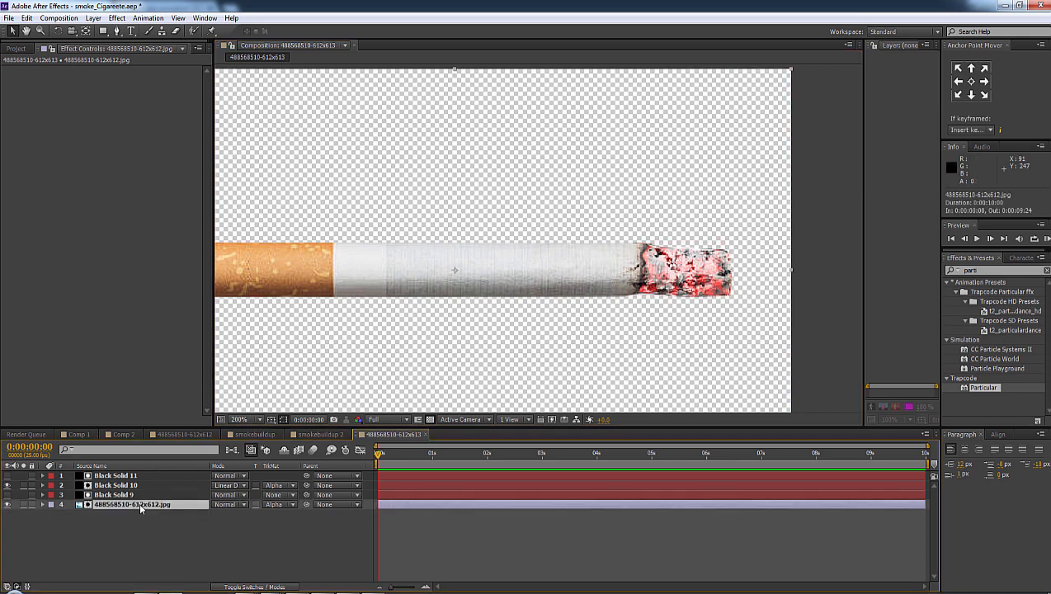
pyautogui.hotkey('ctrl', 'd')
pyautogui.moveTo(139, 503); pyautogui.dragTo(105, 476)
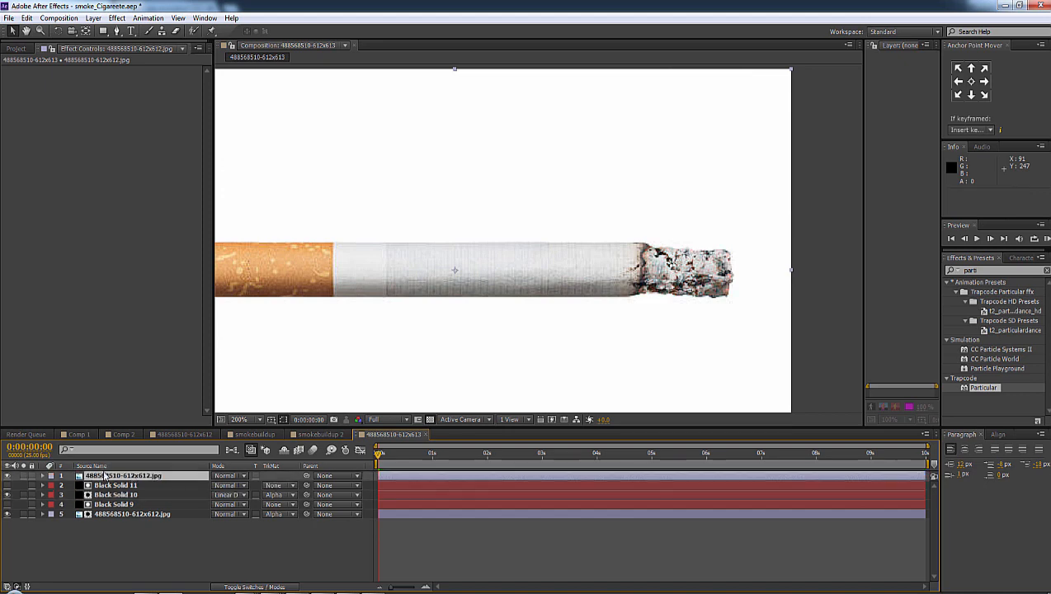
pyautogui.click(121, 486)
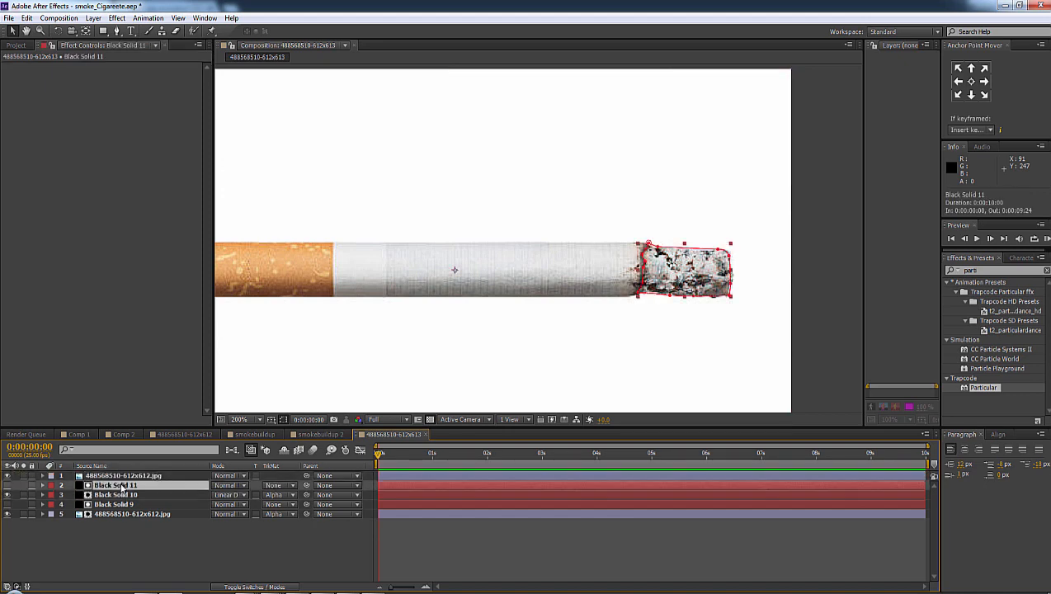
pyautogui.moveTo(119, 476); pyautogui.dragTo(120, 491)
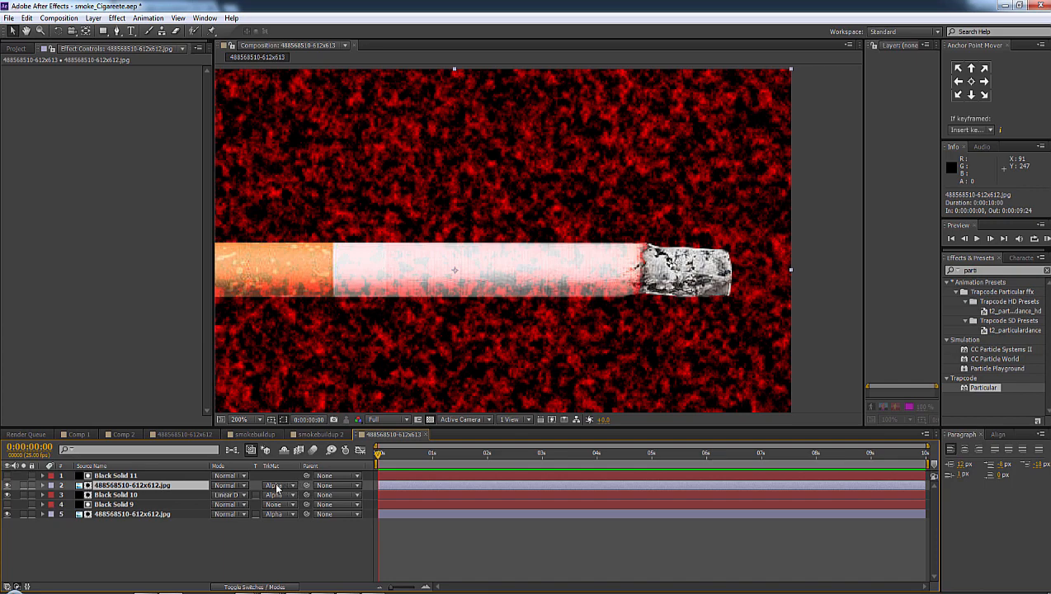
# Isolate the ash copy and pre-compose it together with Black Solid 11 into a new composition named ash.
pyautogui.click(24, 486)
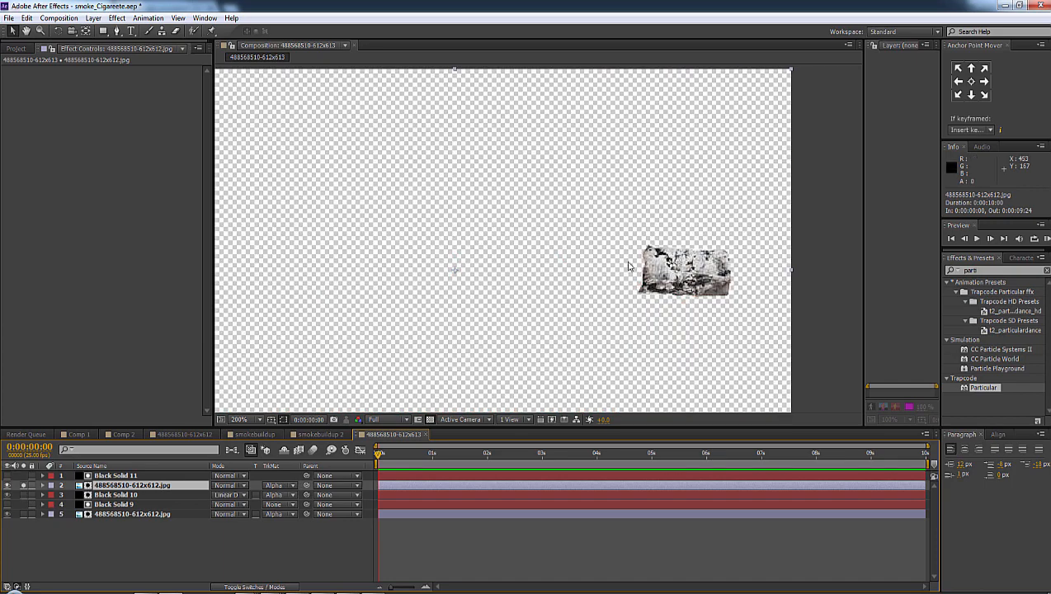
pyautogui.click(107, 487)
pyautogui.keyDown('shift'); pyautogui.click(126, 477); pyautogui.keyUp('shift')
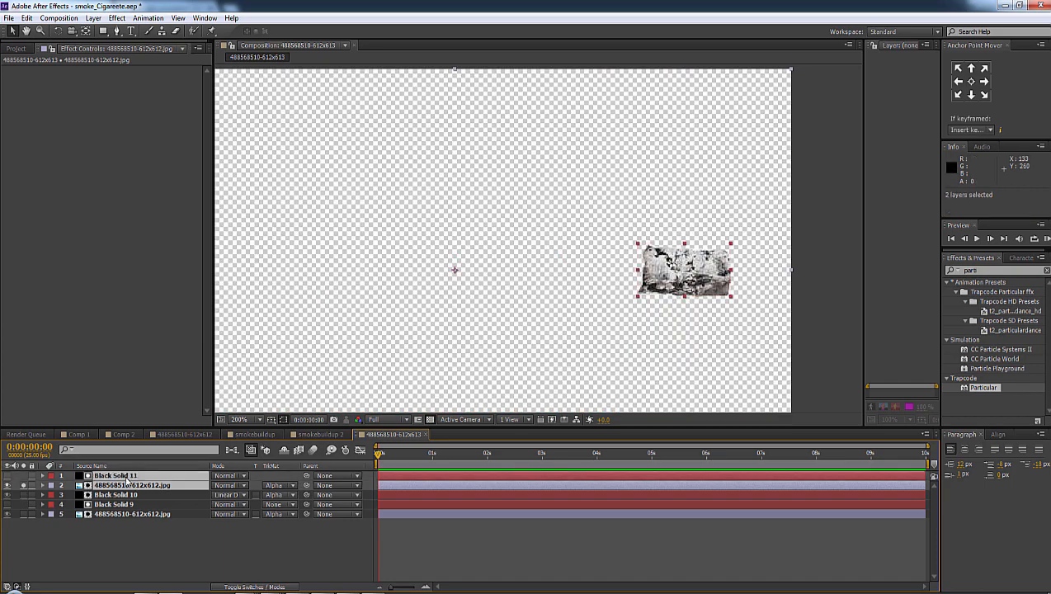
pyautogui.click(93, 18)
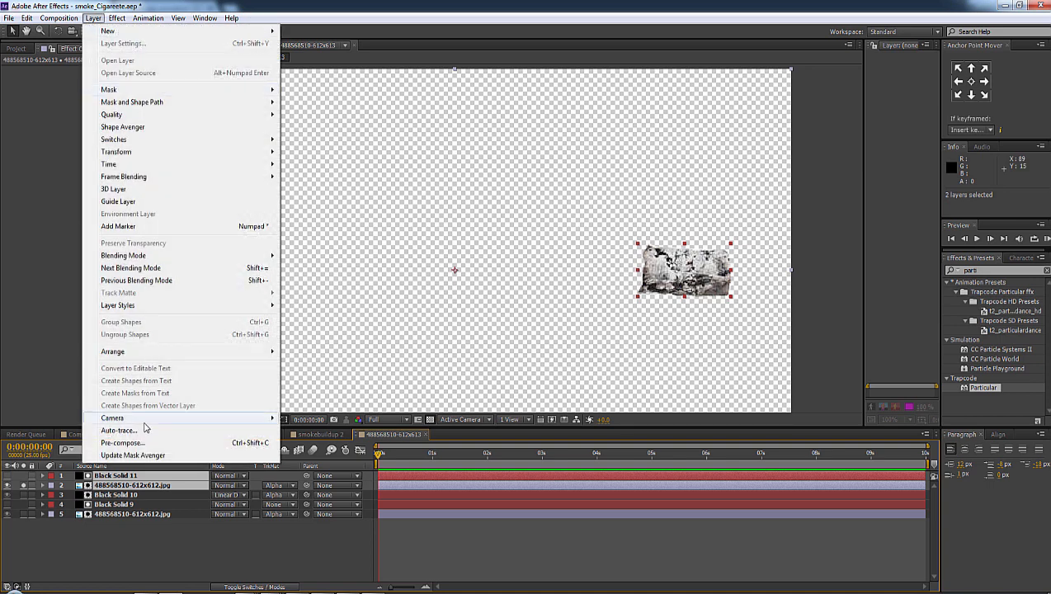
pyautogui.click(142, 444)
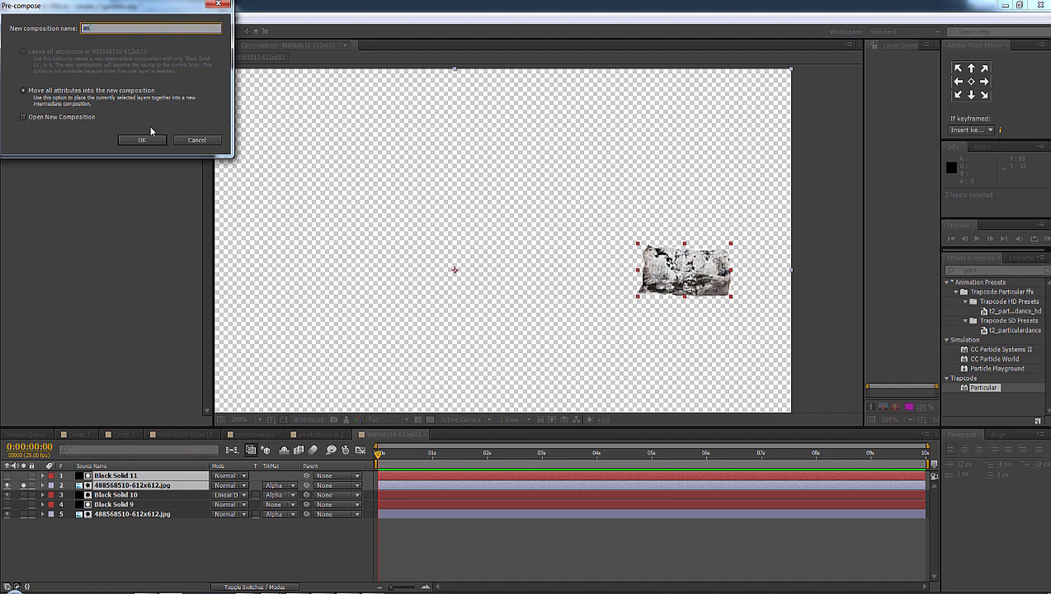
pyautogui.press('Return')
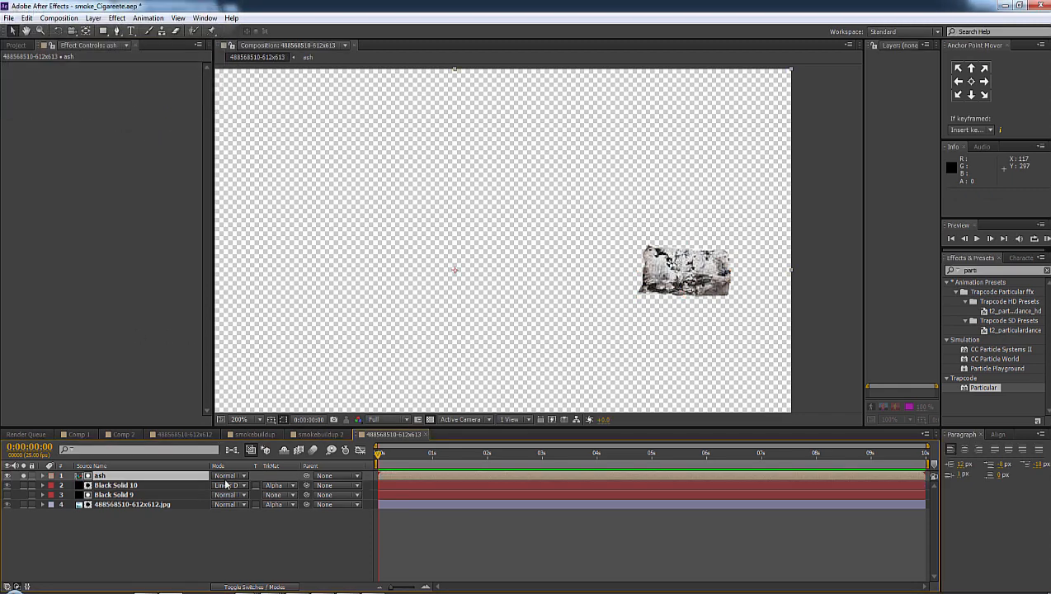
# Apply a Curves effect to the soloed ash layer and shape a steep S-curve for very high contrast.
pyautogui.click(24, 476)
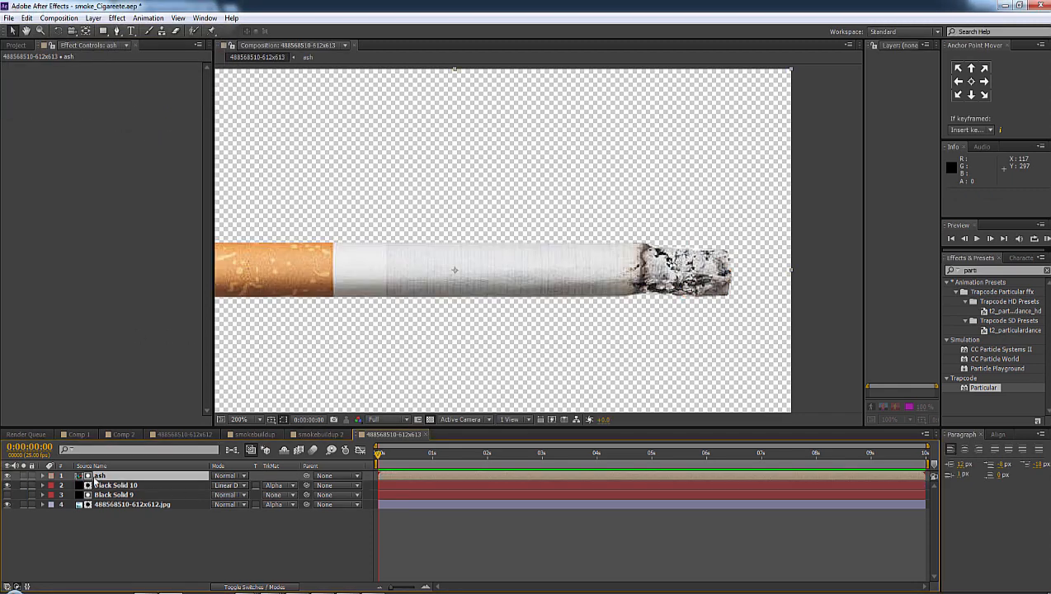
pyautogui.click(24, 476)
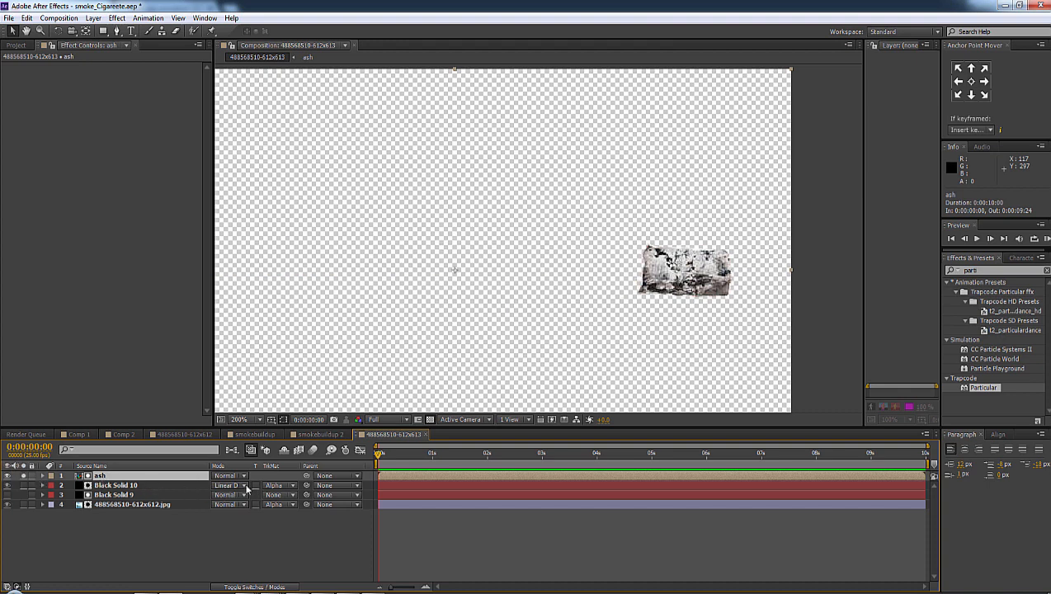
pyautogui.click(115, 18)
pyautogui.moveTo(216, 160)
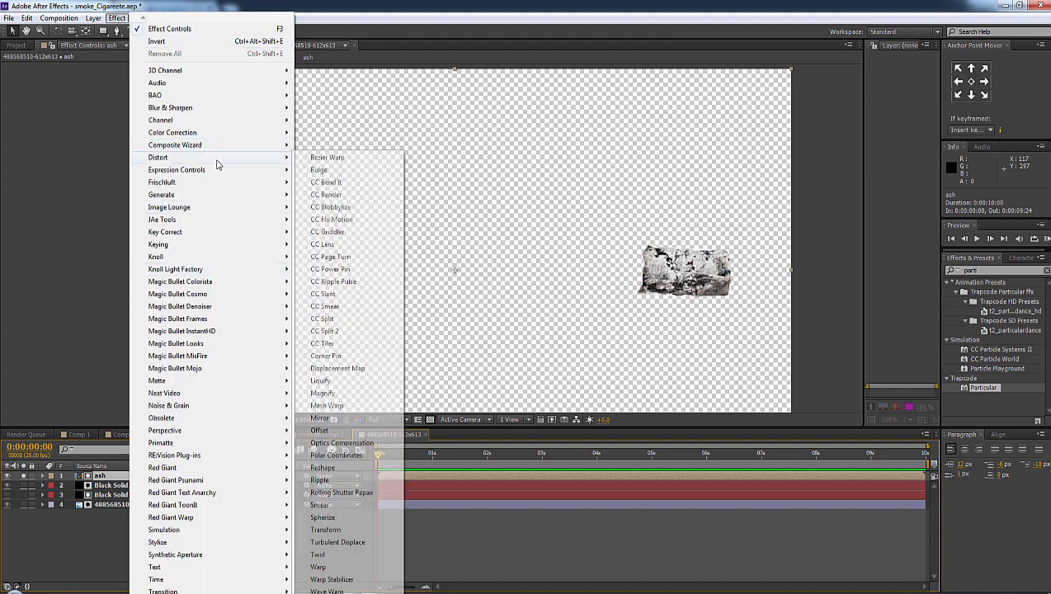
pyautogui.moveTo(201, 136)
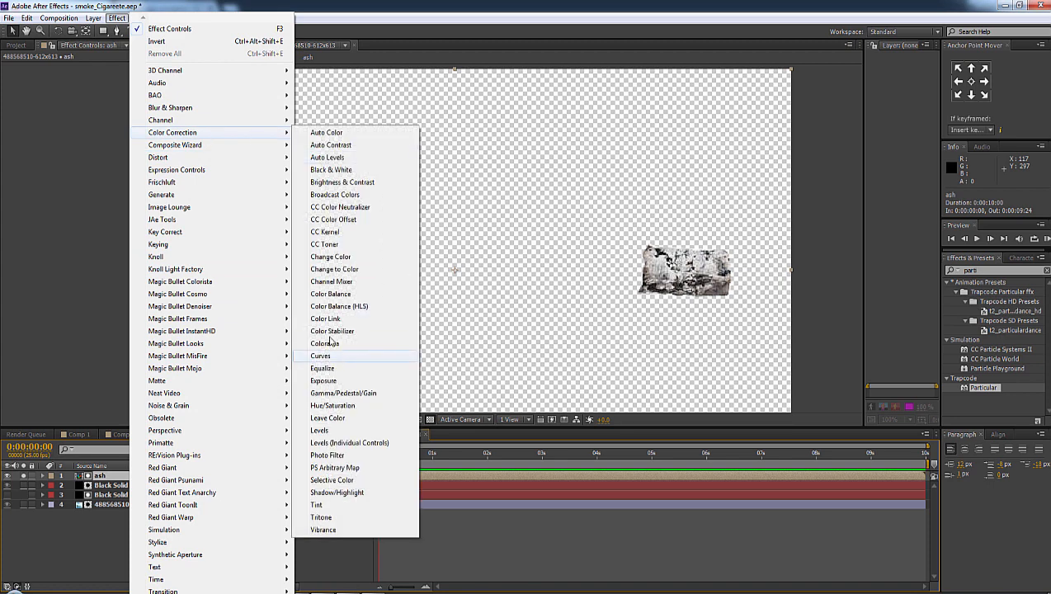
pyautogui.click(346, 357)
pyautogui.moveTo(68, 170); pyautogui.dragTo(84, 174)
pyautogui.moveTo(102, 136)
pyautogui.mouseDown()
pyautogui.moveTo(95, 106)
pyautogui.moveTo(92, 117)
pyautogui.mouseUp()
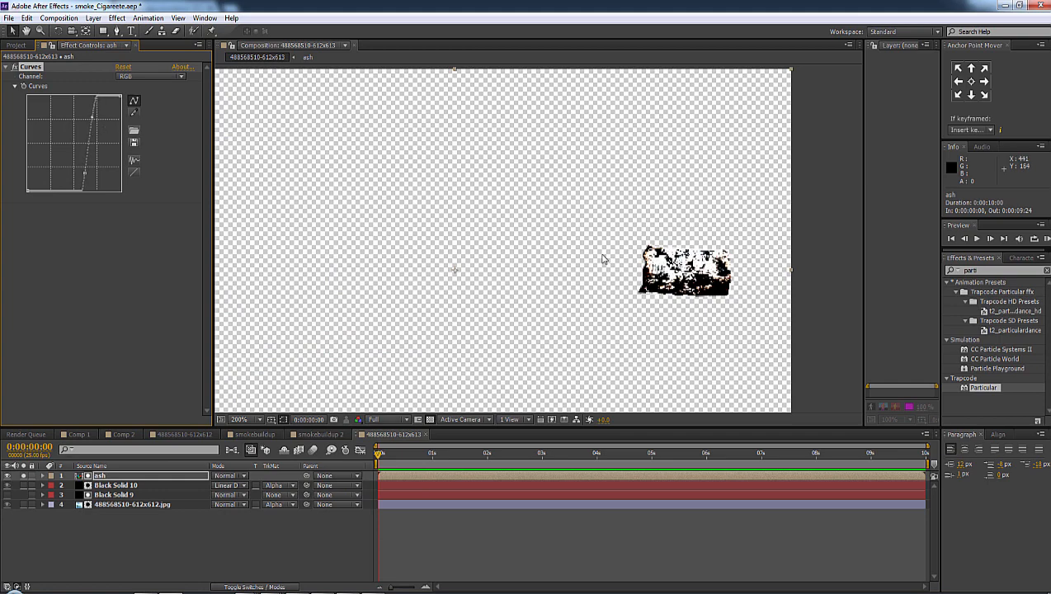
# Add an Invert effect to the ash layer, compare it on and off, and soften the lower part of the curve.
pyautogui.click(117, 17)
pyautogui.moveTo(196, 121)
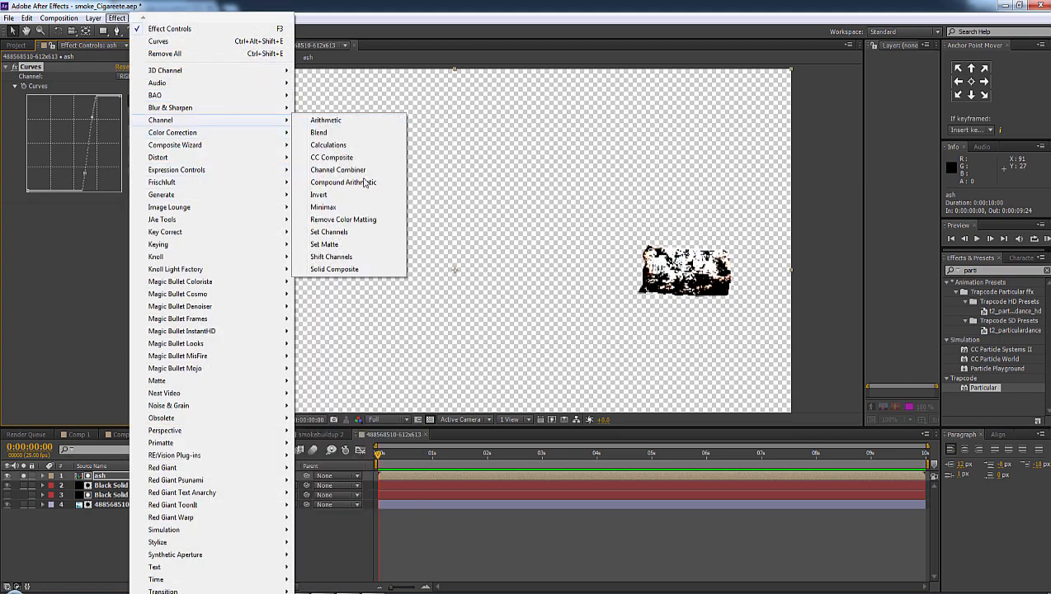
pyautogui.click(338, 198)
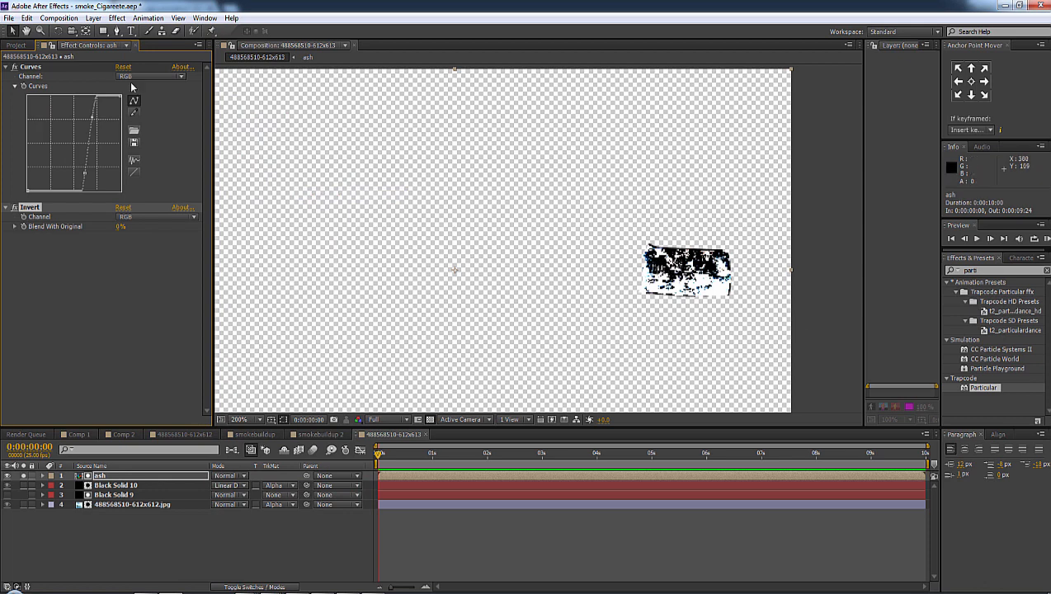
pyautogui.click(14, 209)
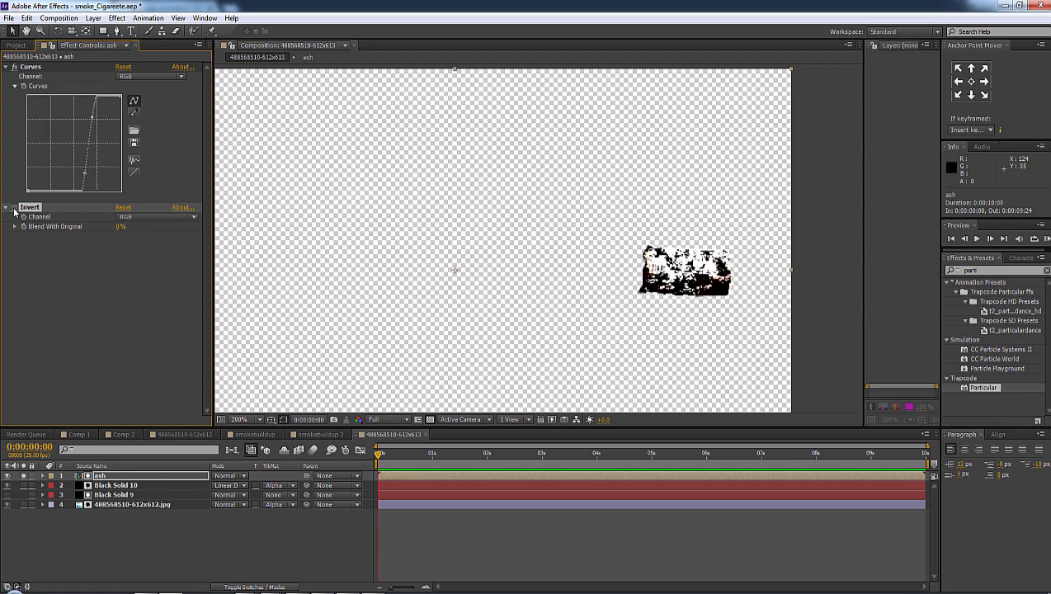
pyautogui.click(14, 209)
pyautogui.moveTo(85, 173); pyautogui.dragTo(67, 175)
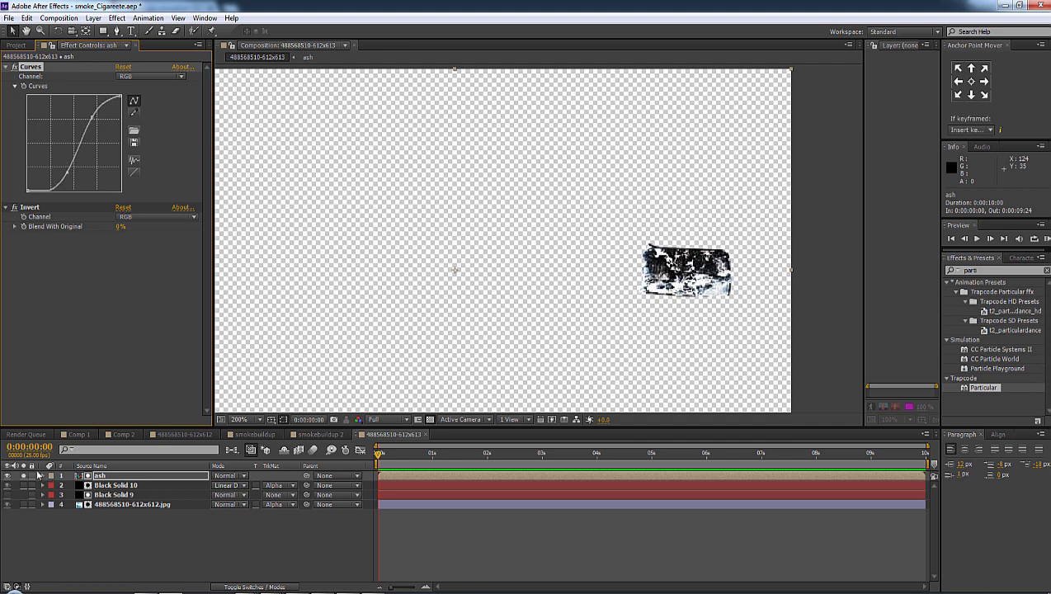
# Unsolo and hide the ash layer, and set Black Solid 10's track matte to Luma Matte "ash".
pyautogui.click(23, 475)
pyautogui.click(6, 475)
pyautogui.click(272, 485)
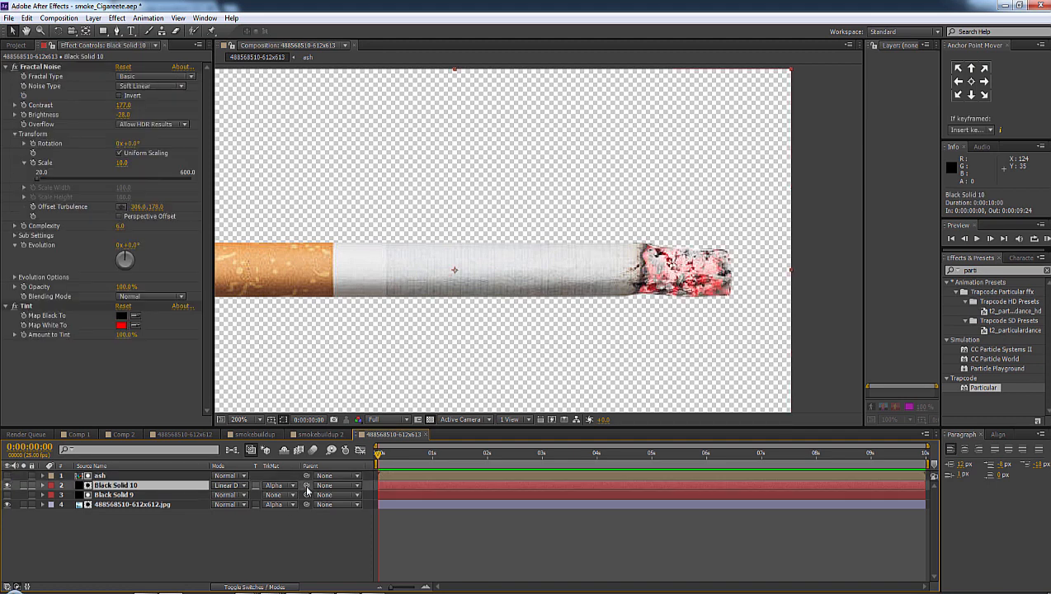
pyautogui.click(290, 488)
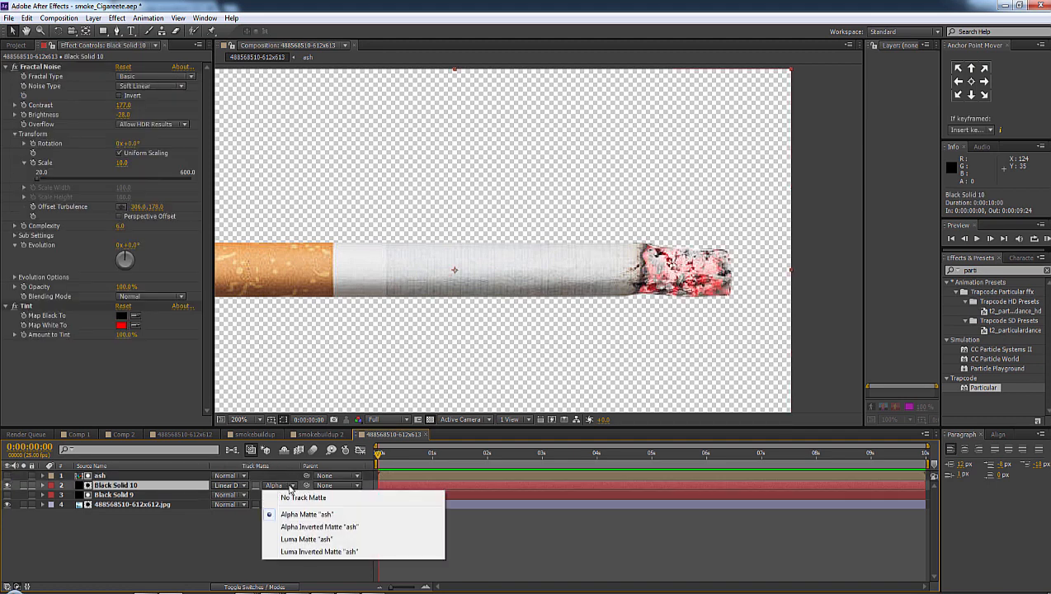
pyautogui.click(299, 541)
pyautogui.scroll(-1, 620, 300)
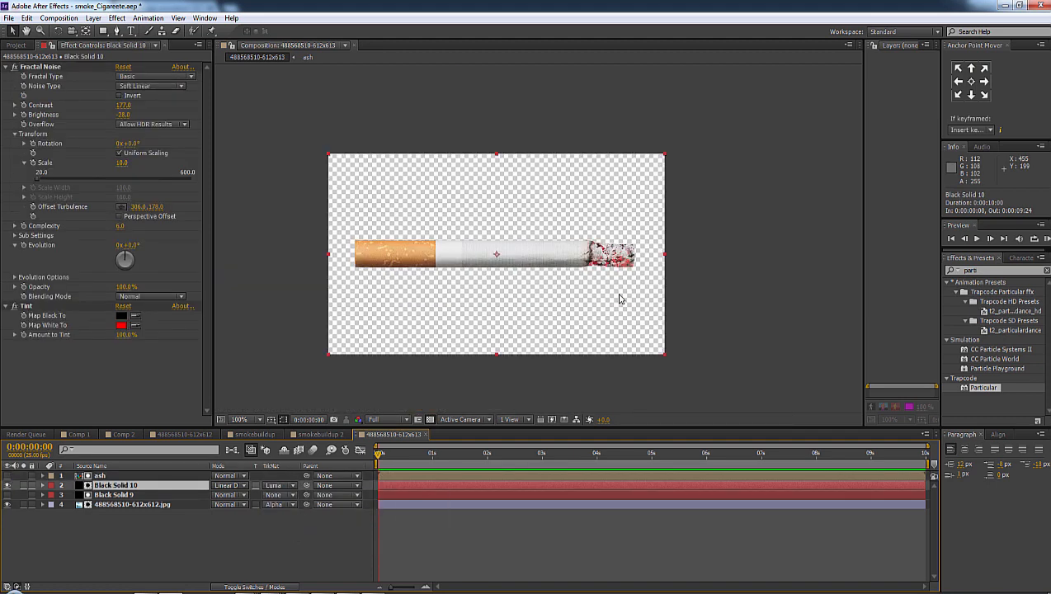
pyautogui.press('.')
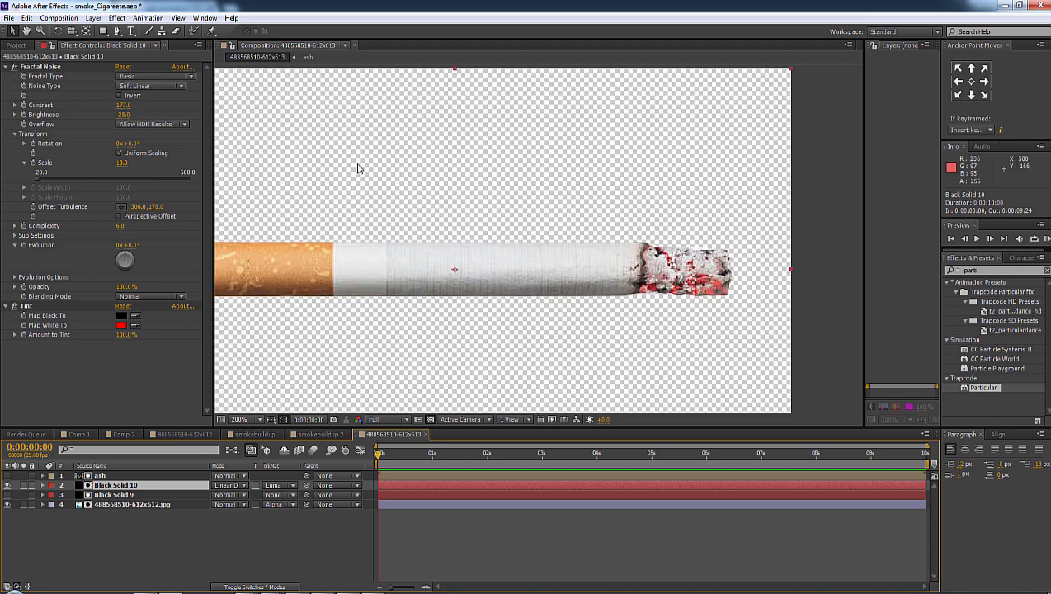
# Refine both points of the ash layer's RGB curve to adjust how much red shows in the cigarette tip.
pyautogui.click(99, 476)
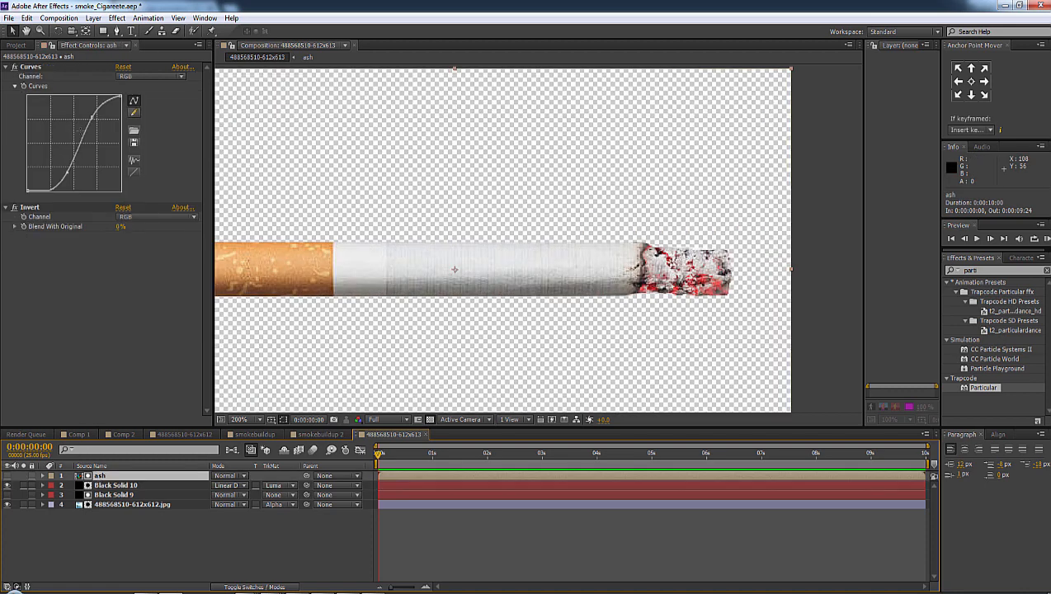
pyautogui.moveTo(93, 118); pyautogui.dragTo(86, 120)
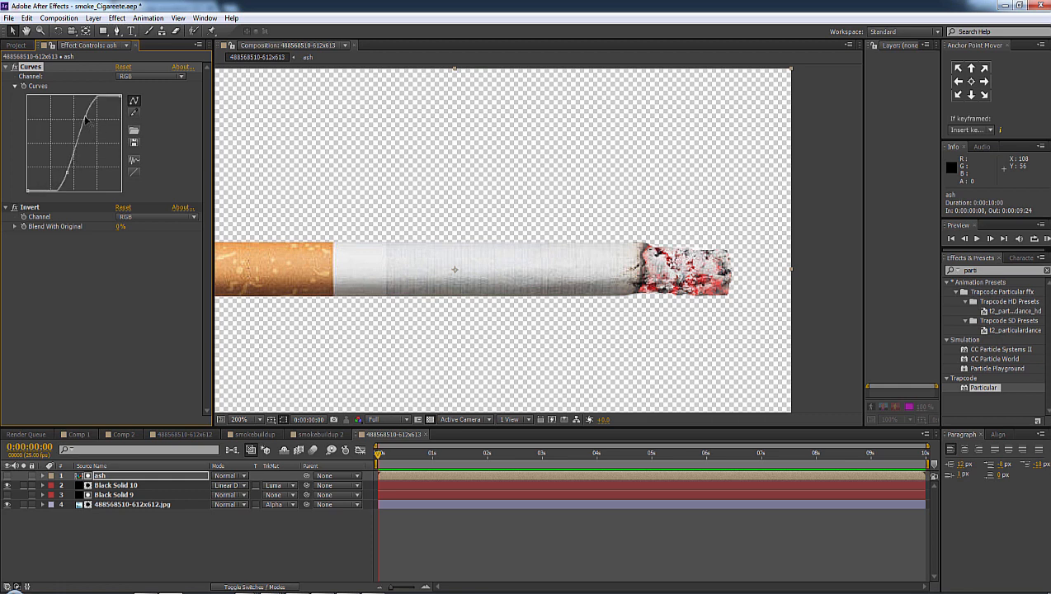
pyautogui.moveTo(67, 173)
pyautogui.mouseDown()
pyautogui.moveTo(50, 161)
pyautogui.moveTo(79, 183)
pyautogui.moveTo(47, 132)
pyautogui.moveTo(56, 170)
pyautogui.mouseUp()
pyautogui.scroll(-3, 551, 251)
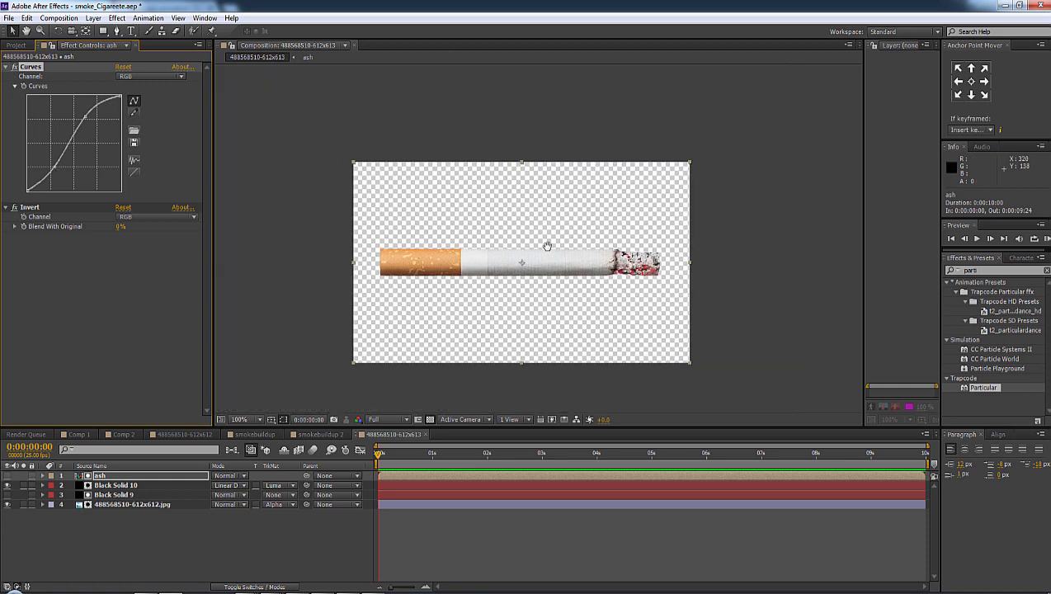
# Turn off the transparency grid and set Black Solid 10's Fractal Noise brightness to -13.
pyautogui.click(151, 485)
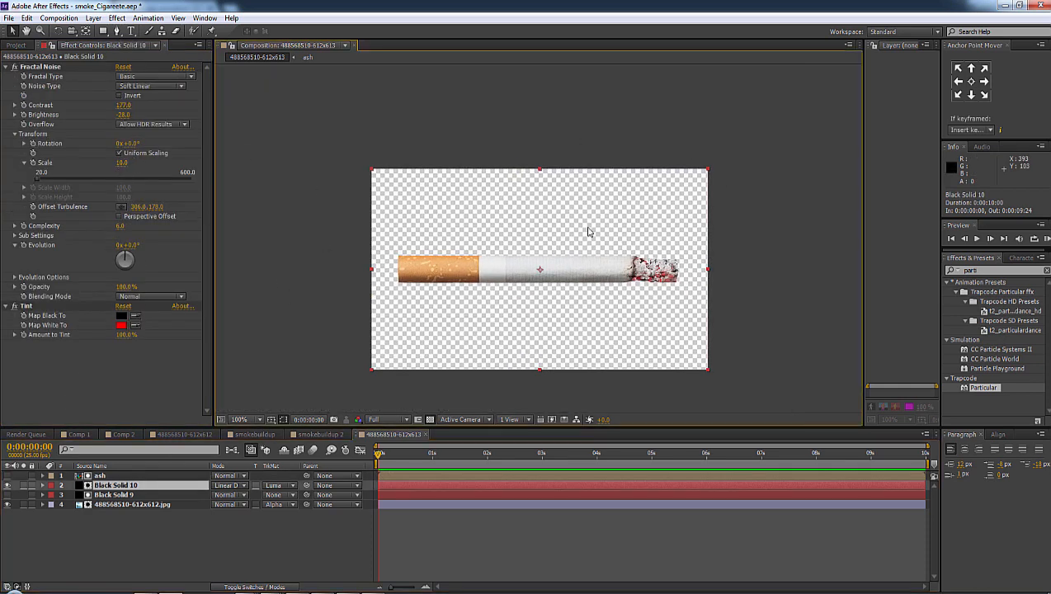
pyautogui.scroll(2, 584, 219)
pyautogui.click(430, 420)
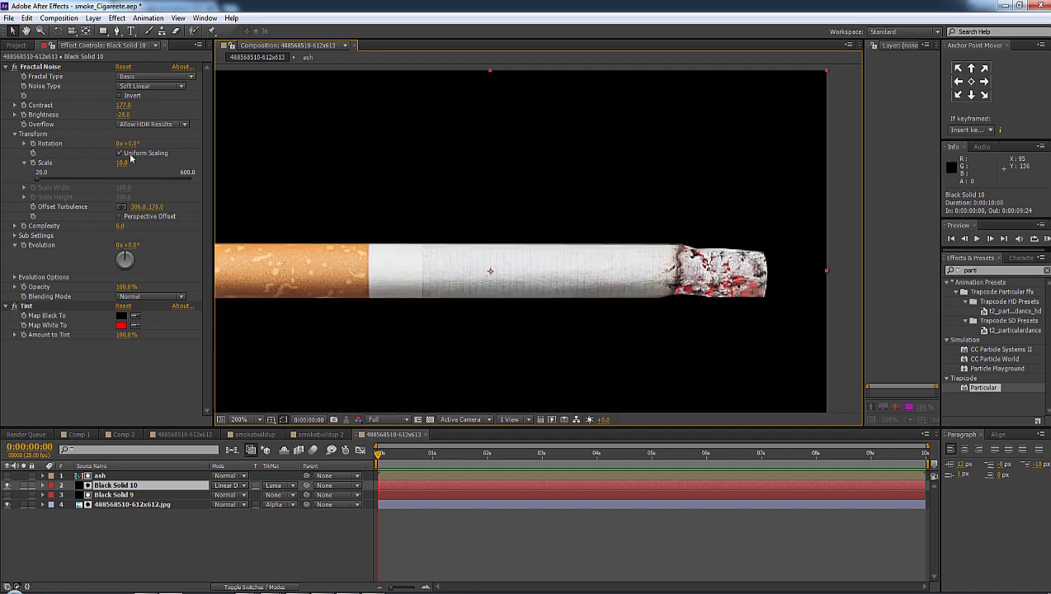
pyautogui.moveTo(123, 115); pyautogui.dragTo(136, 114)
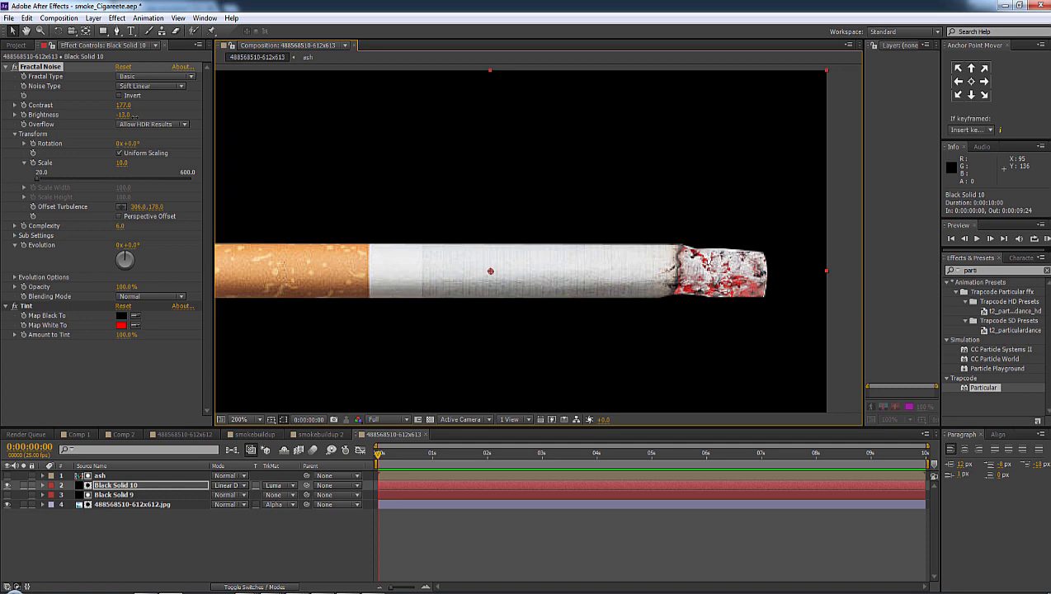
# Add the expression wiggle(2,5) to the Fractal Noise brightness and preview the ember flicker.
pyautogui.keyDown('alt'); pyautogui.click(23, 115); pyautogui.keyUp('alt')
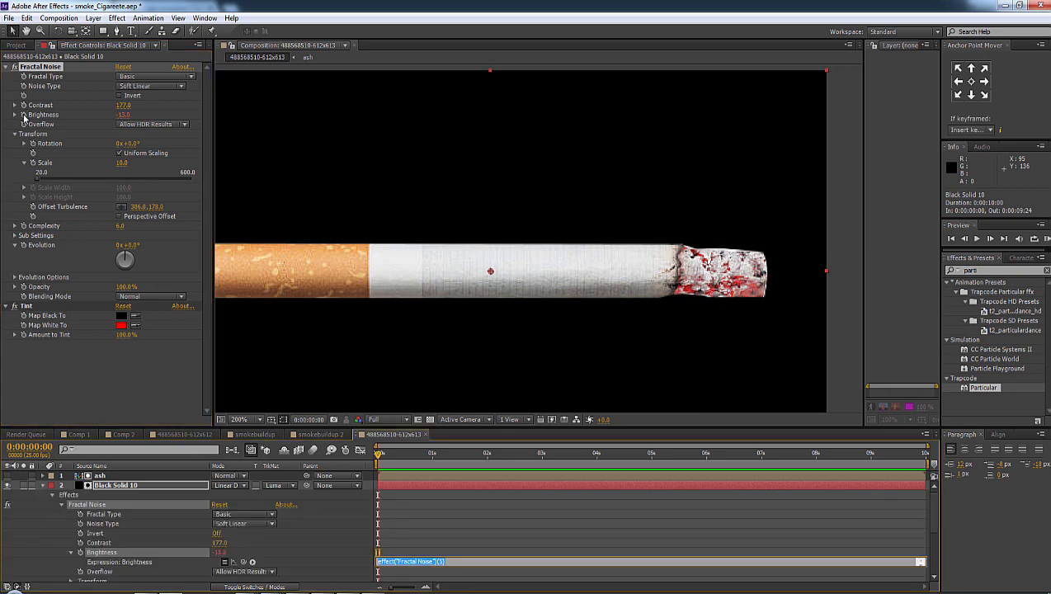
pyautogui.write('w')
pyautogui.click(437, 517)
pyautogui.press('KP_0')
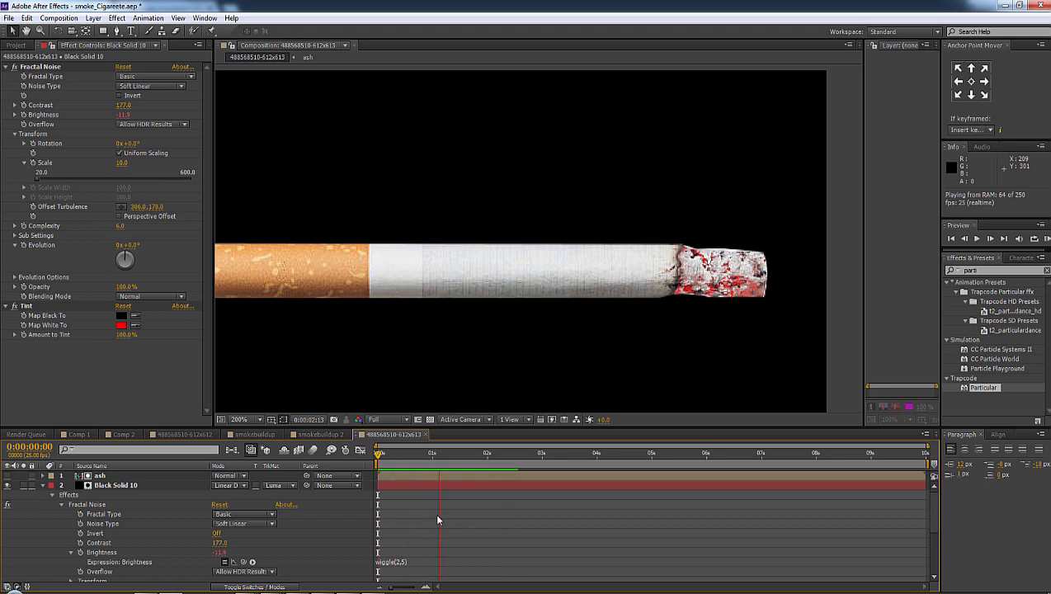
# Try wiggle(2,15) as the brightness expression and preview the stronger flicker.
pyautogui.click(395, 561)
pyautogui.click(405, 562)
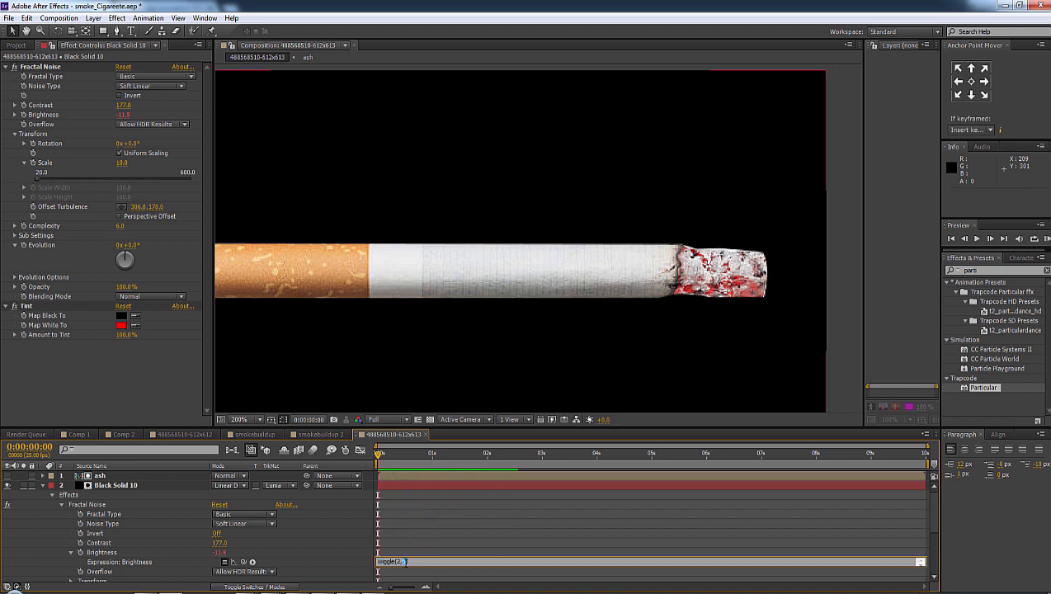
pyautogui.click(405, 540)
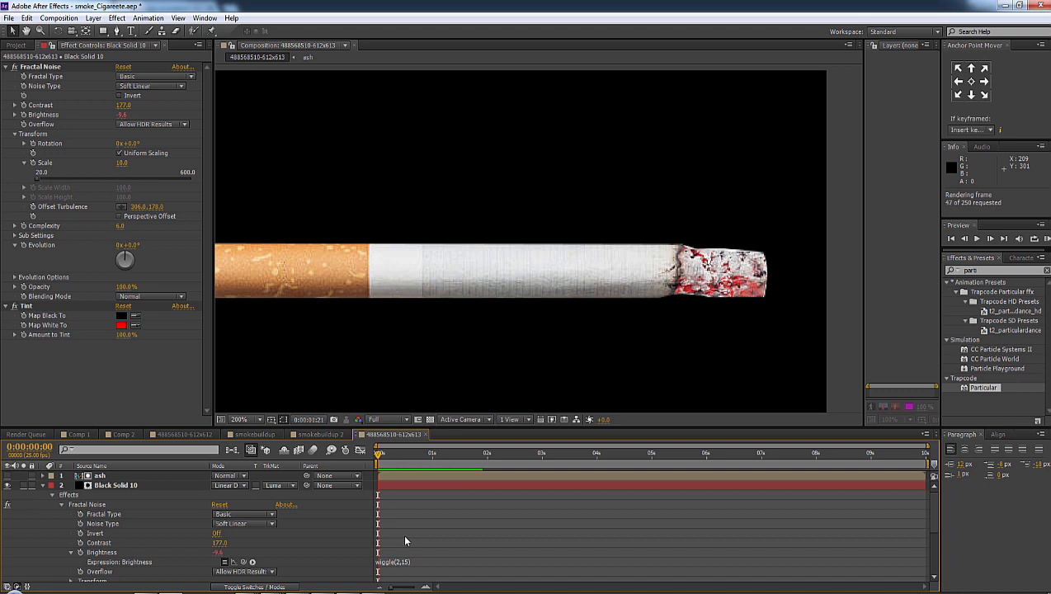
pyautogui.press('space')
pyautogui.press('space')
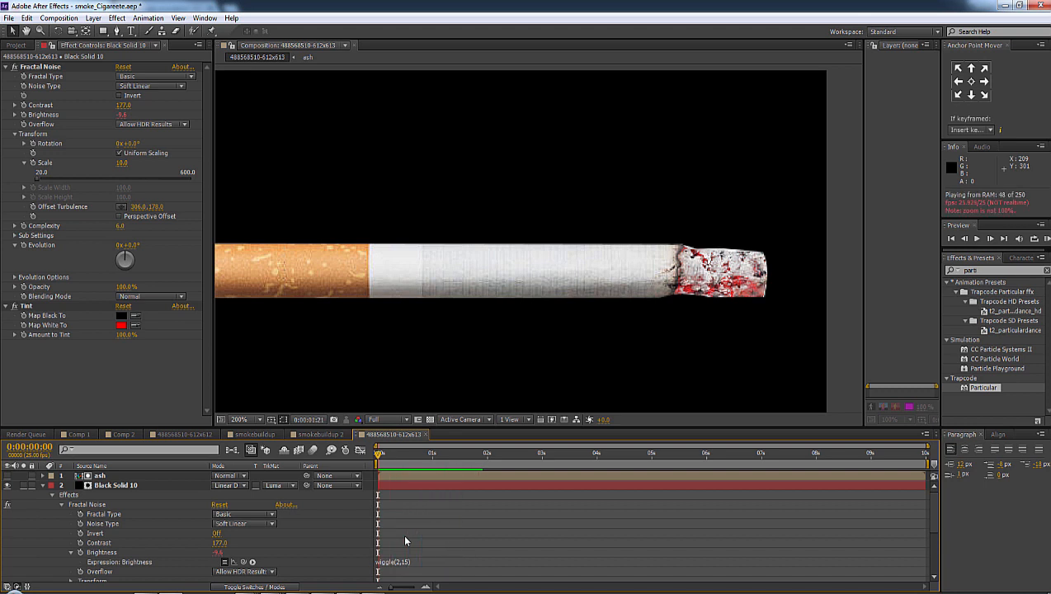
# Change the brightness expression to wiggle(4,5) and preview the faster flicker.
pyautogui.click(406, 561)
pyautogui.click(407, 562)
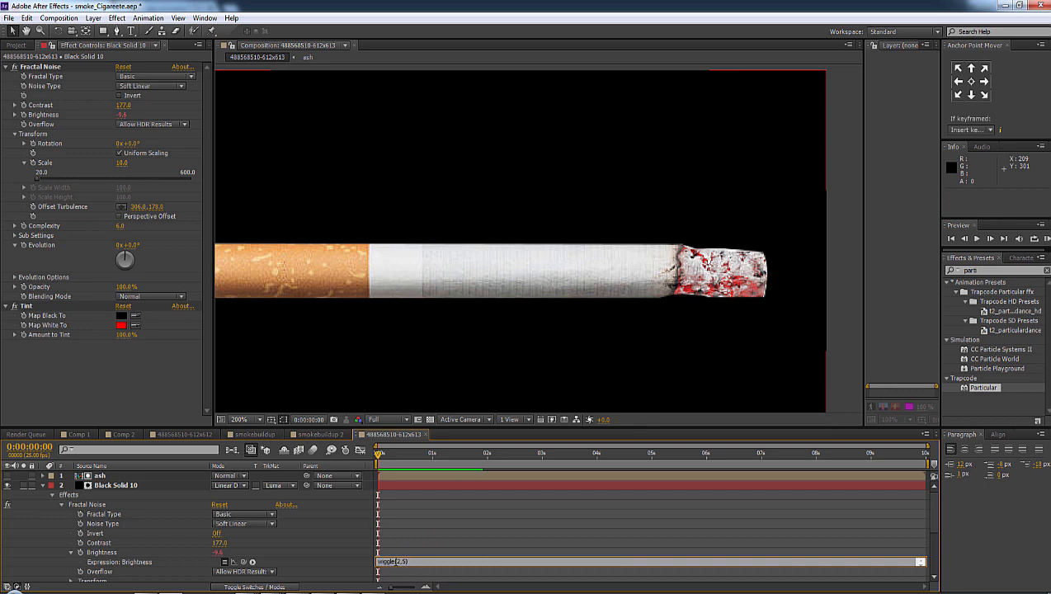
pyautogui.press('KP_Enter')
pyautogui.press('KP_0')
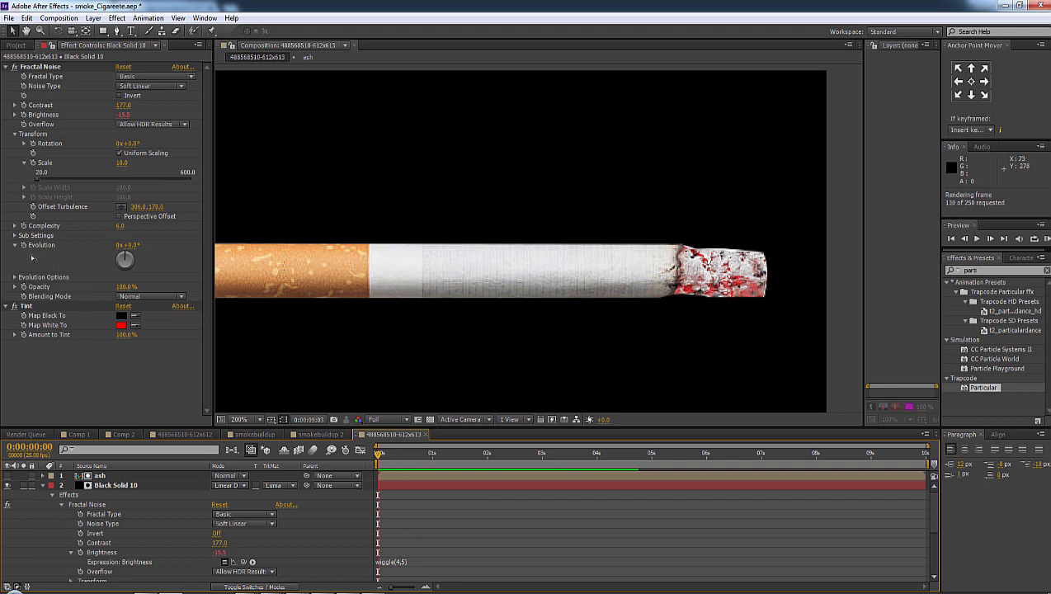
pyautogui.press('space')
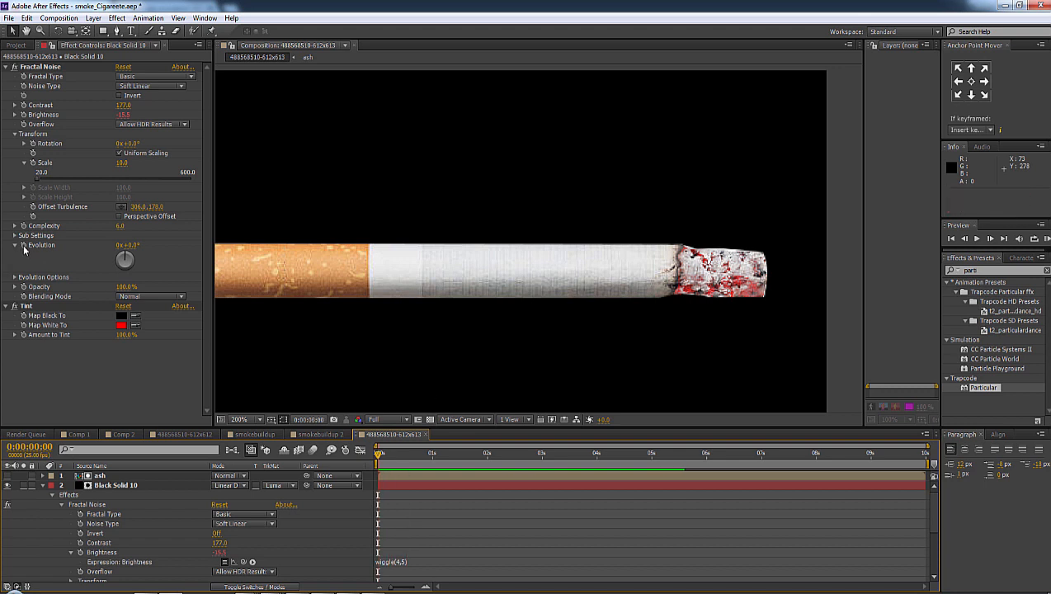
# Keyframe Black Solid 10's Fractal Noise Evolution from 0° at the start to 239° at the last frame and preview the ember.
pyautogui.moveTo(815, 475); pyautogui.dragTo(895, 464)
pyautogui.hotkey('ctrl', 'z')
pyautogui.press('End')
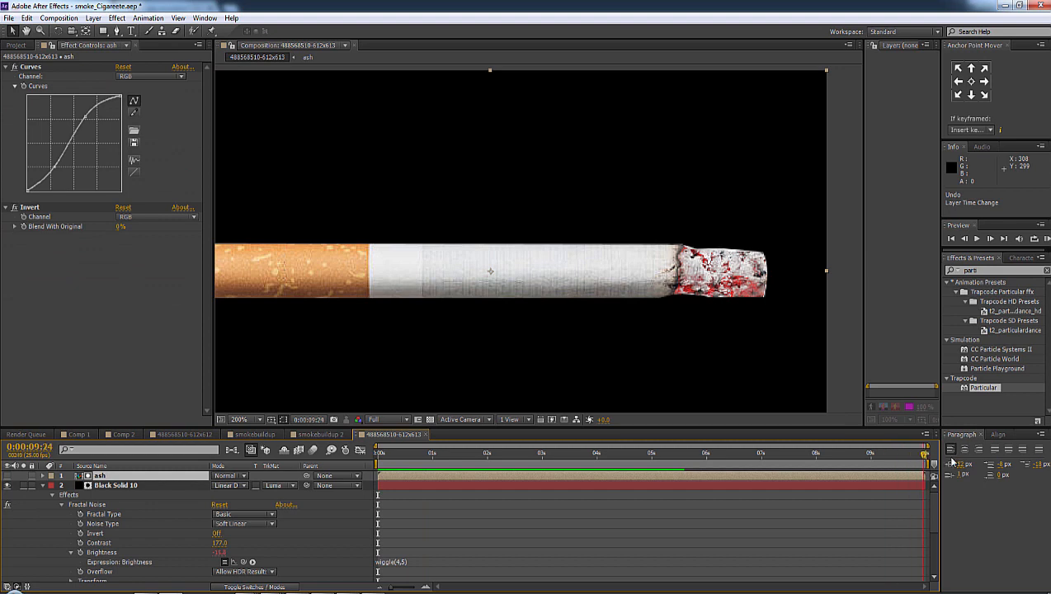
pyautogui.click(121, 484)
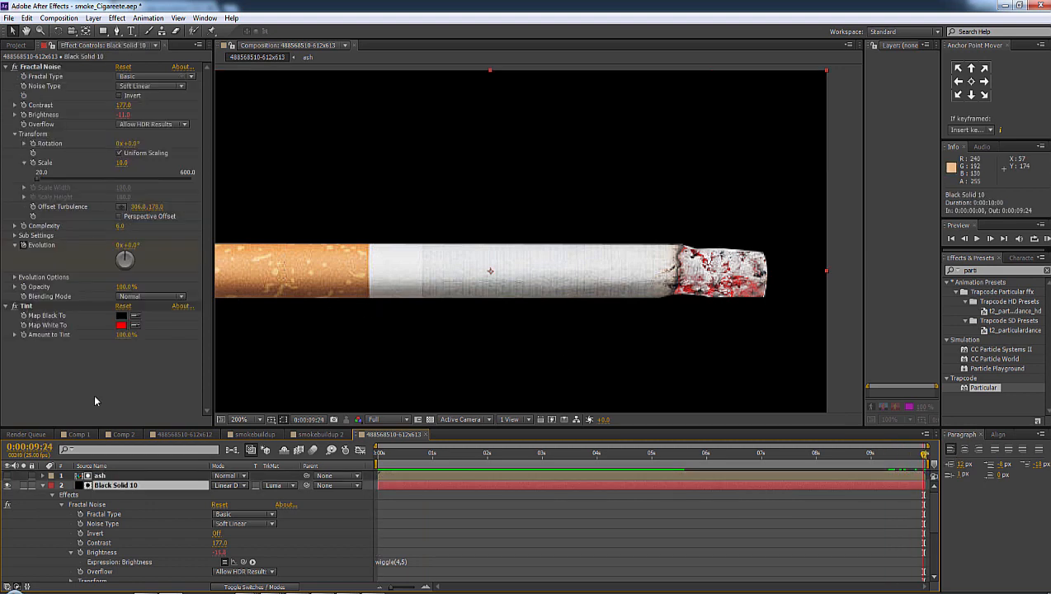
pyautogui.moveTo(136, 253); pyautogui.dragTo(138, 255)
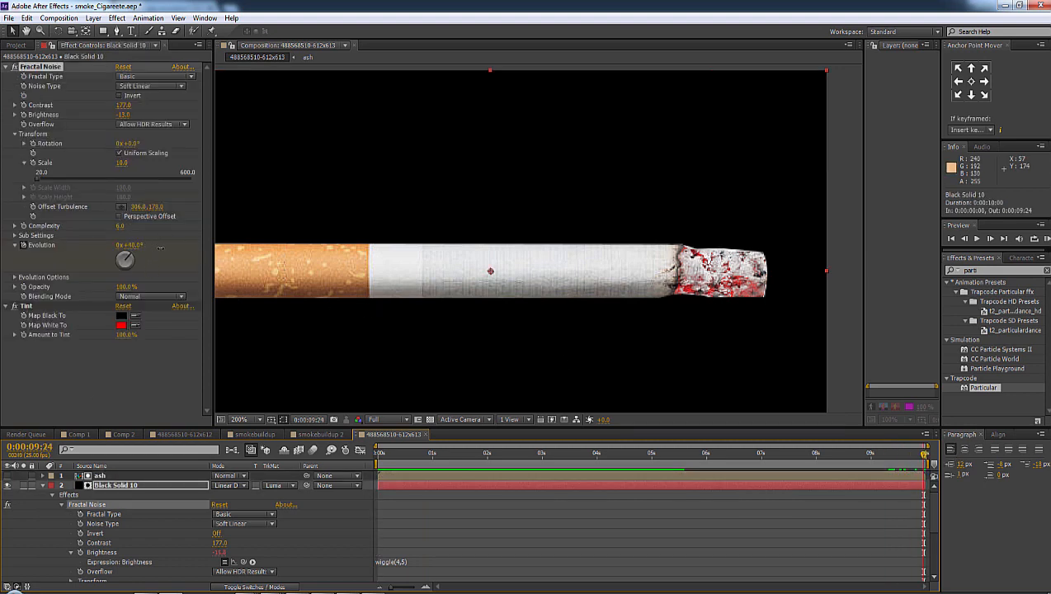
pyautogui.moveTo(194, 254); pyautogui.dragTo(277, 259)
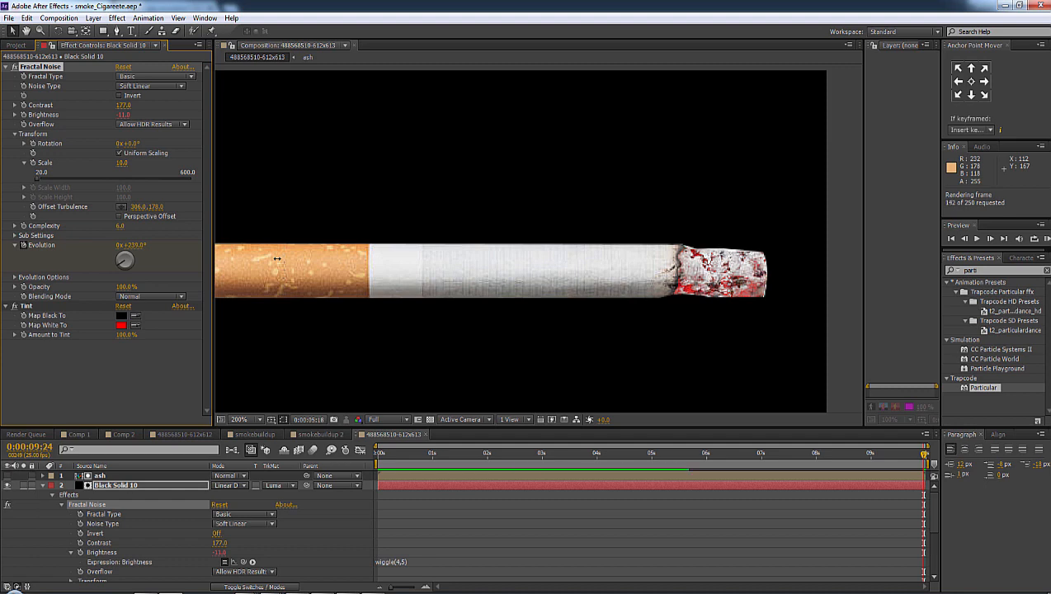
pyautogui.click(265, 289)
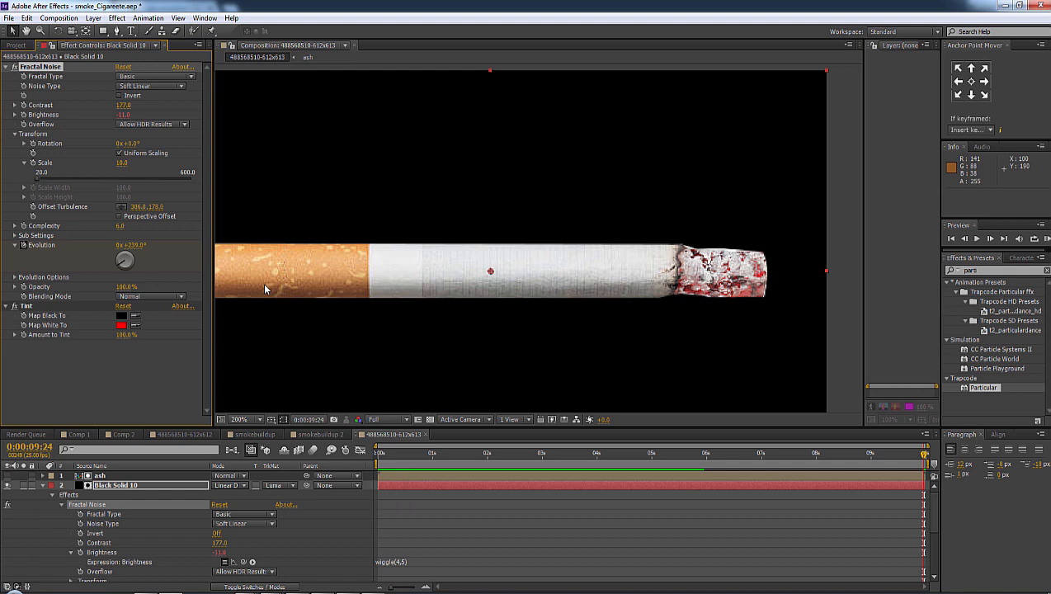
pyautogui.hotkey('ctrl', 'k')
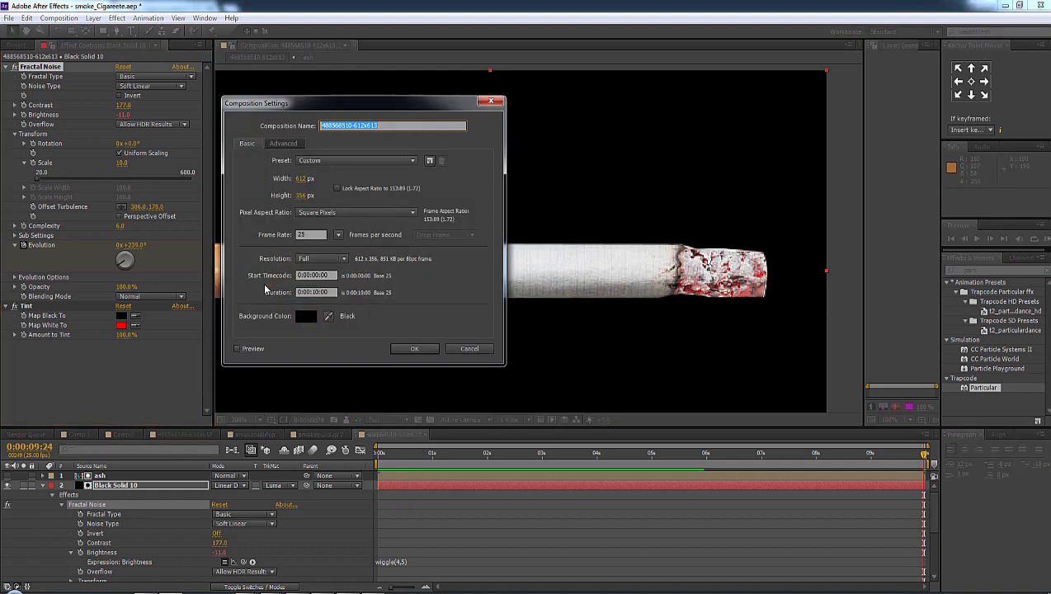
pyautogui.write('Cig')
pyautogui.press('Return')
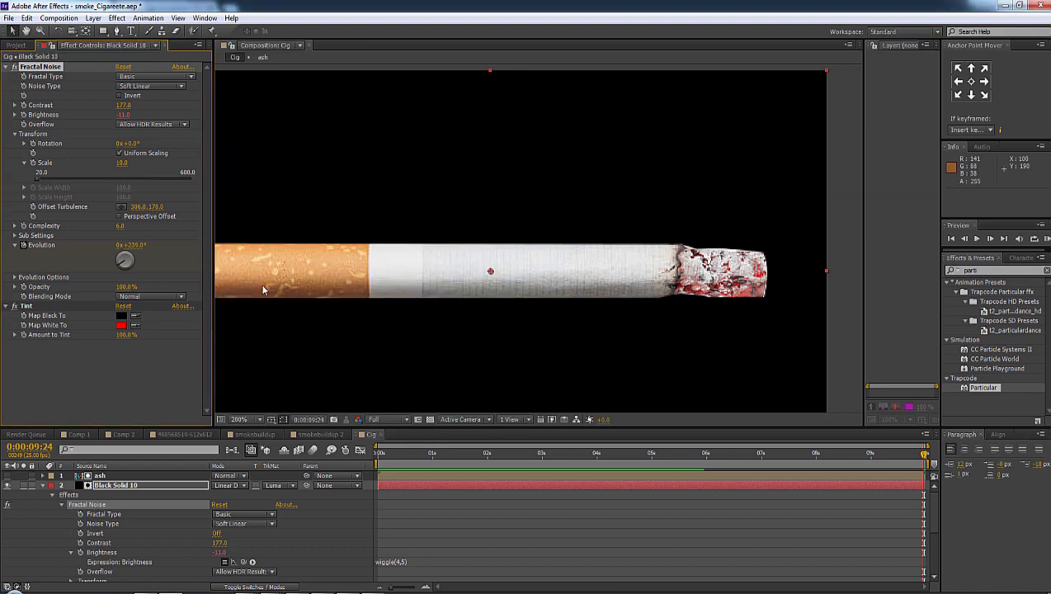
# With smokebuildup 2 open, rename the composition selected in the project as maincomp.
pyautogui.click(320, 434)
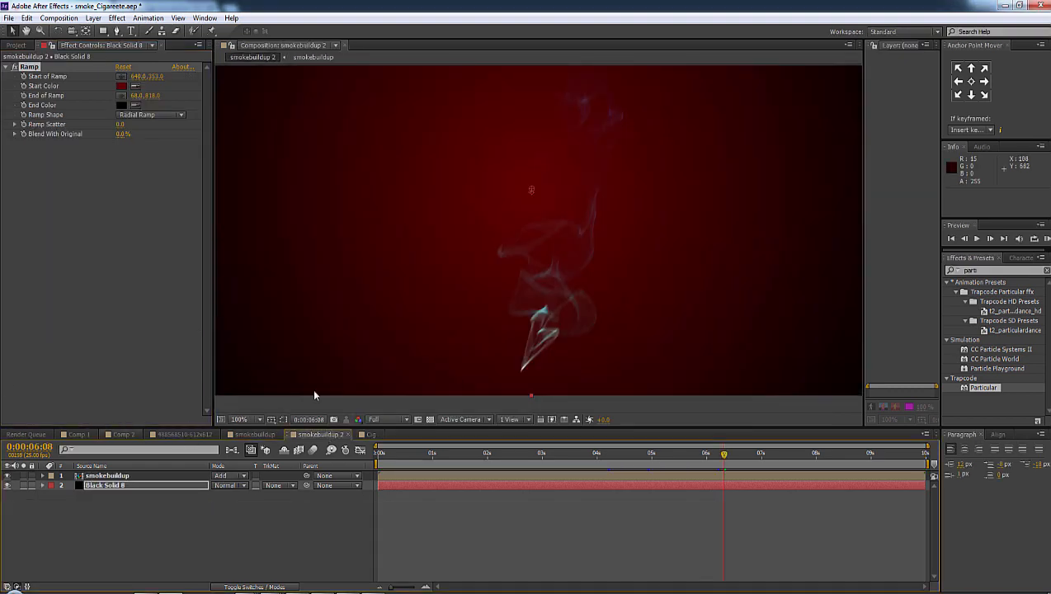
pyautogui.click(16, 46)
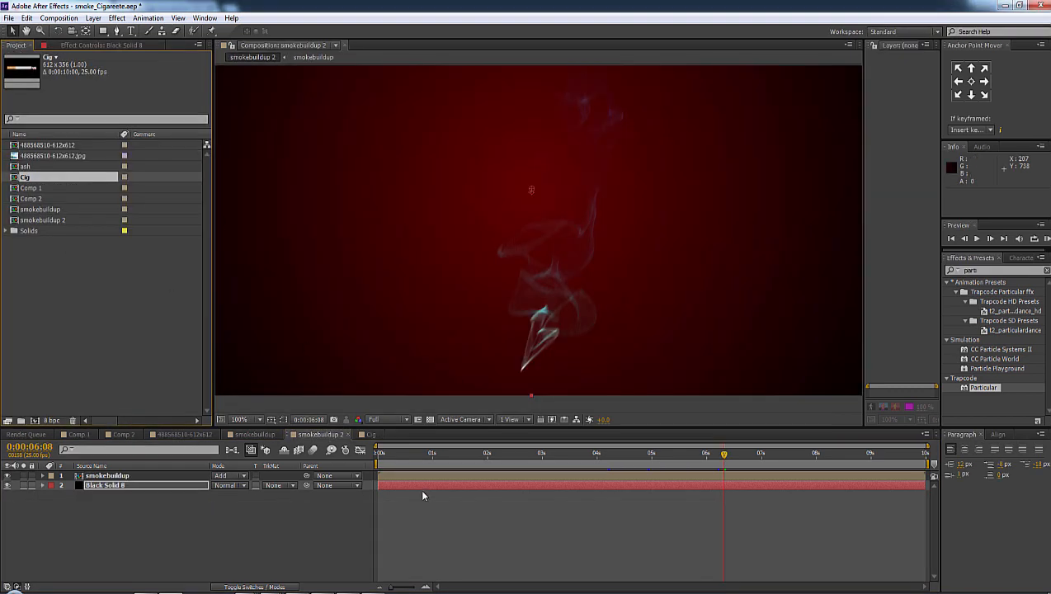
pyautogui.hotkey('ctrl', 'k')
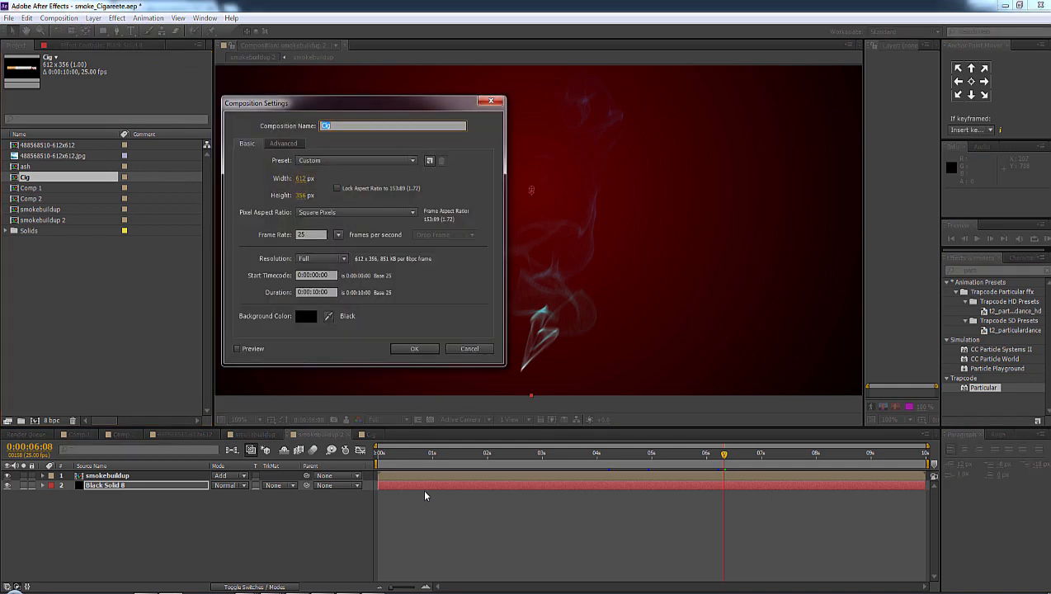
pyautogui.write('maincomp')
pyautogui.press('Return')
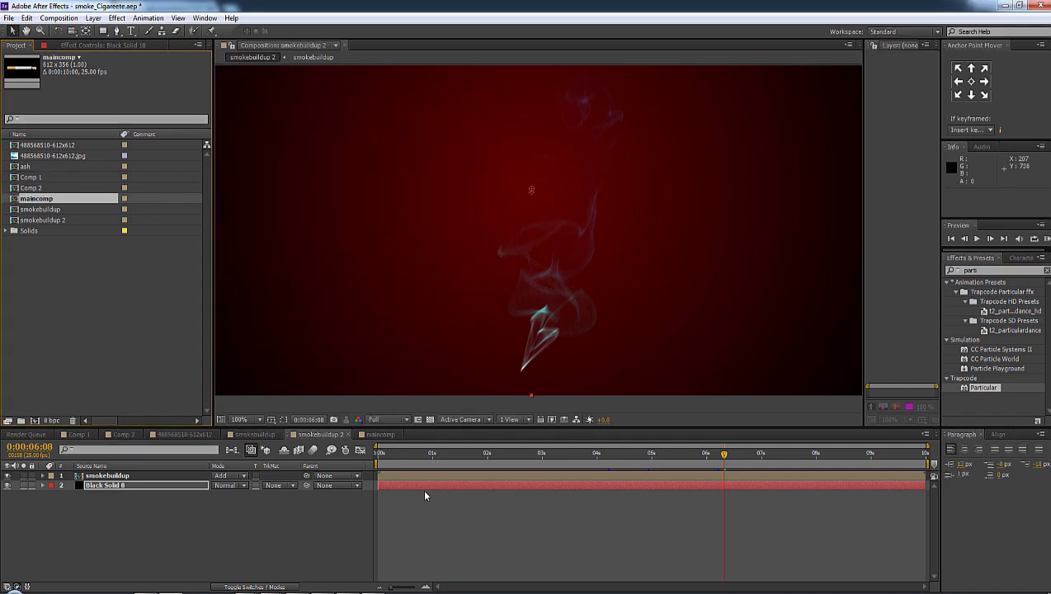
# Open the cigarette composition and change its name to cig.
pyautogui.click(378, 435)
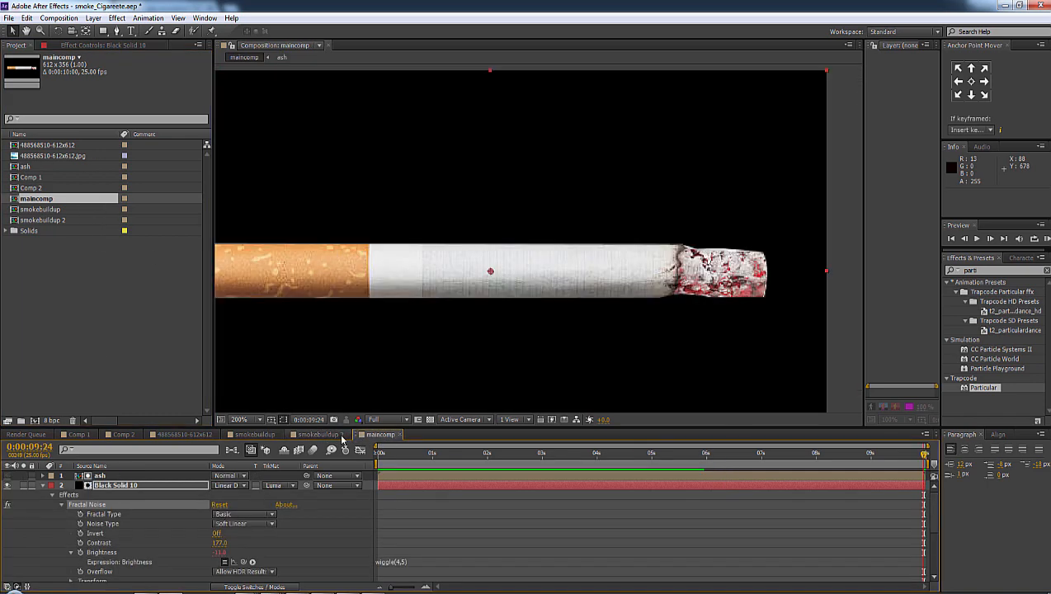
pyautogui.hotkey('ctrl', 'k')
pyautogui.write('cig')
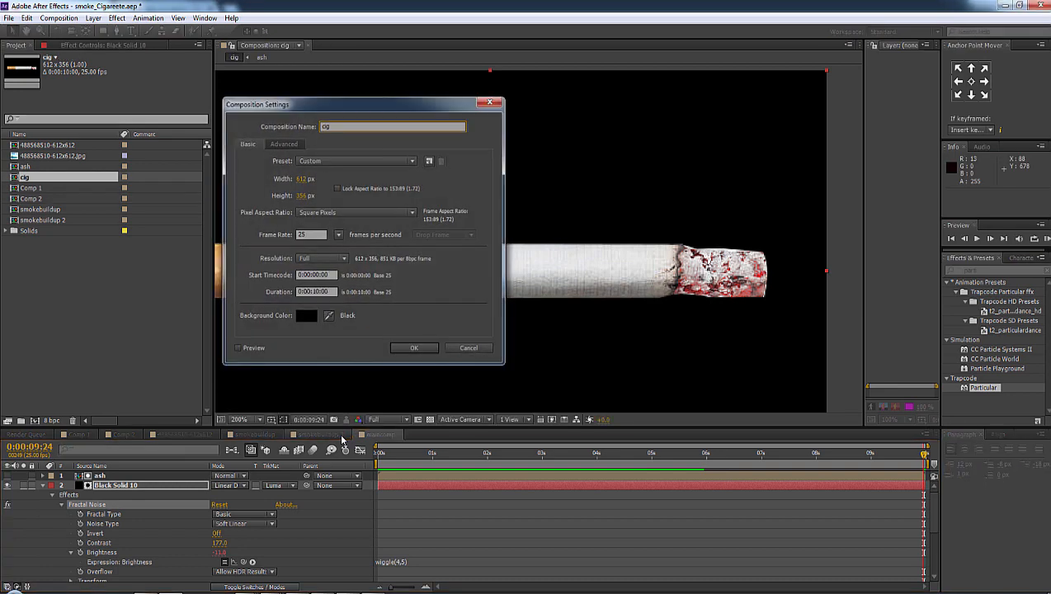
pyautogui.press('Return')
# Rename the smokebuildup 2 composition as Maincomp.
pyautogui.click(321, 435)
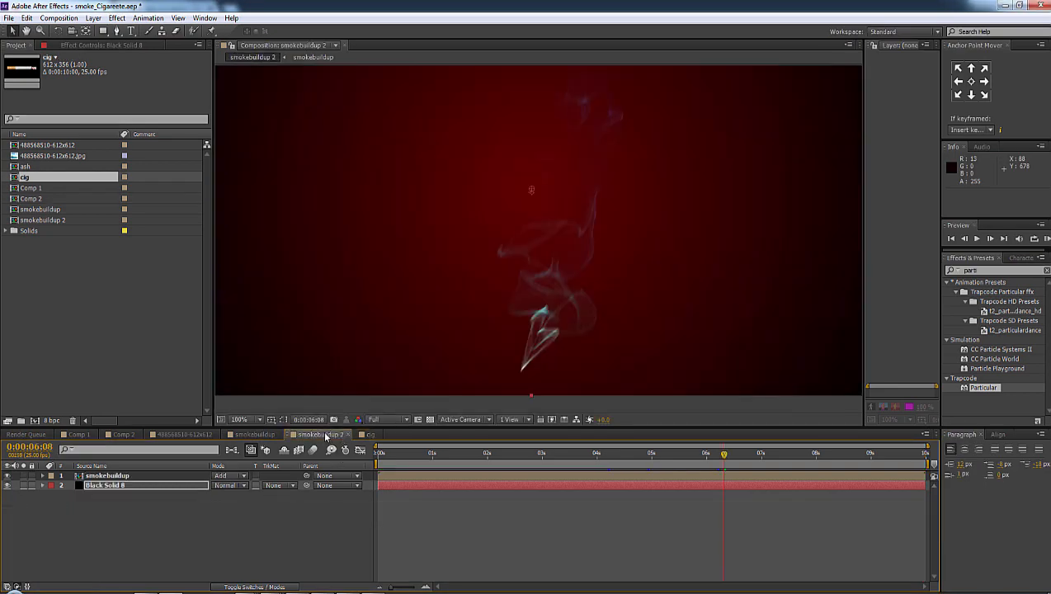
pyautogui.hotkey('ctrl', 'k')
pyautogui.write('Main')
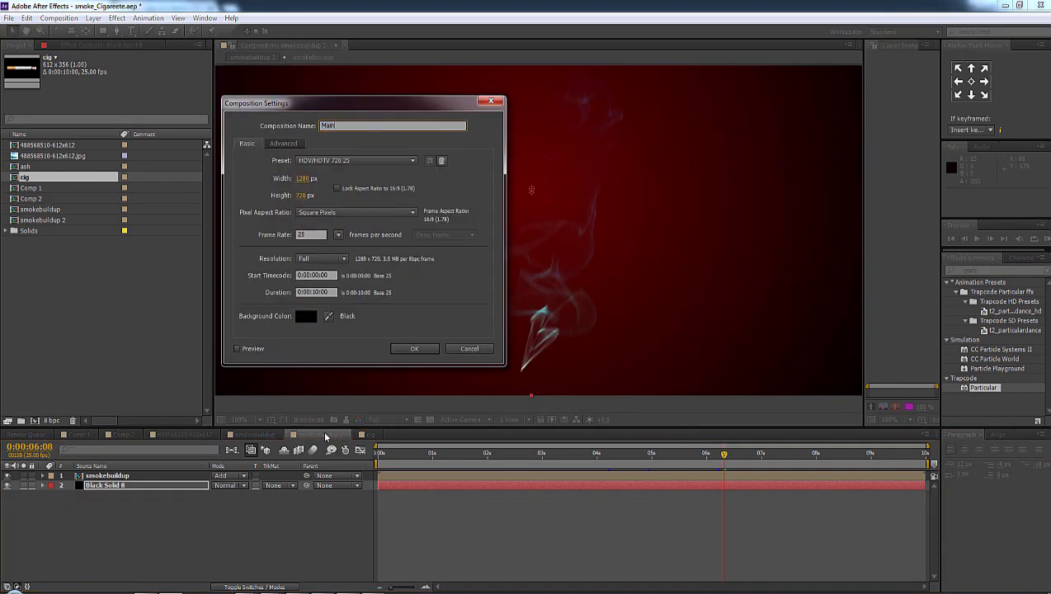
pyautogui.write('comp')
pyautogui.press('Return')
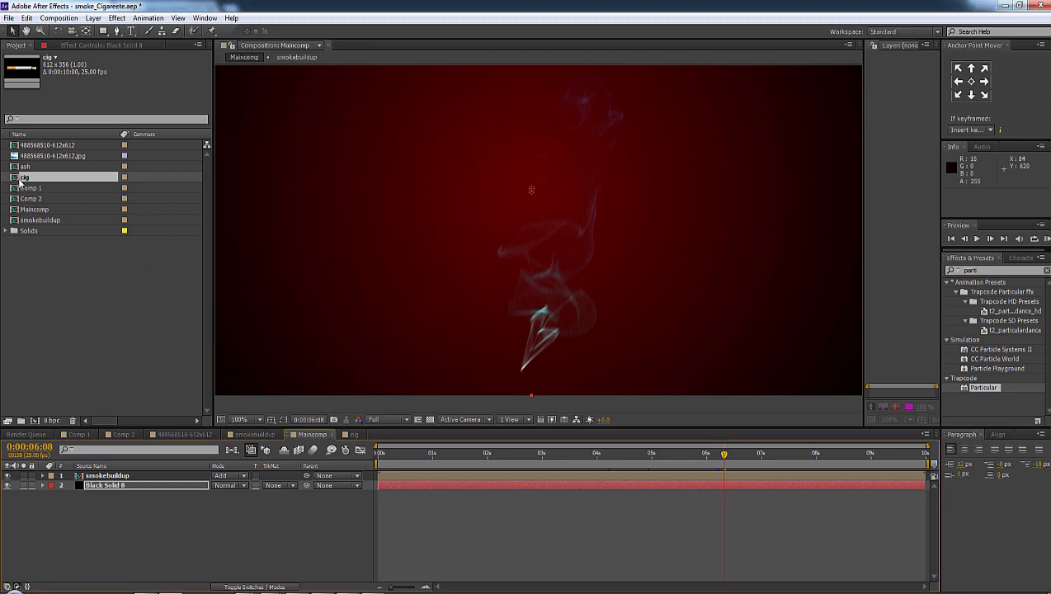
# Add the cig composition to Maincomp between smokebuildup and Black Solid 8, and move it to about 413, 659 under the smoke.
pyautogui.moveTo(20, 181); pyautogui.dragTo(107, 487)
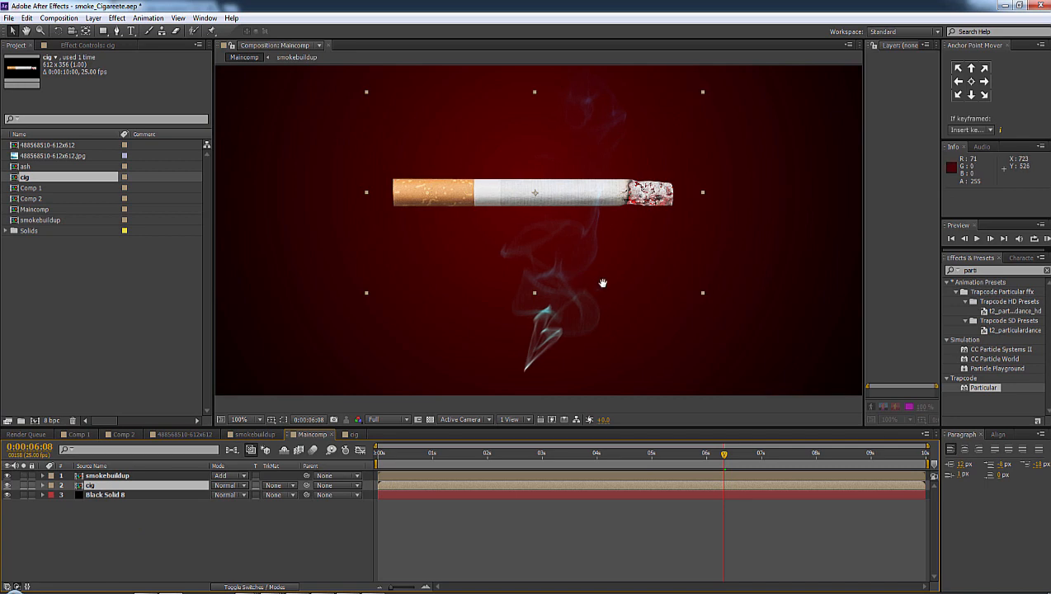
pyautogui.moveTo(595, 227); pyautogui.dragTo(499, 358)
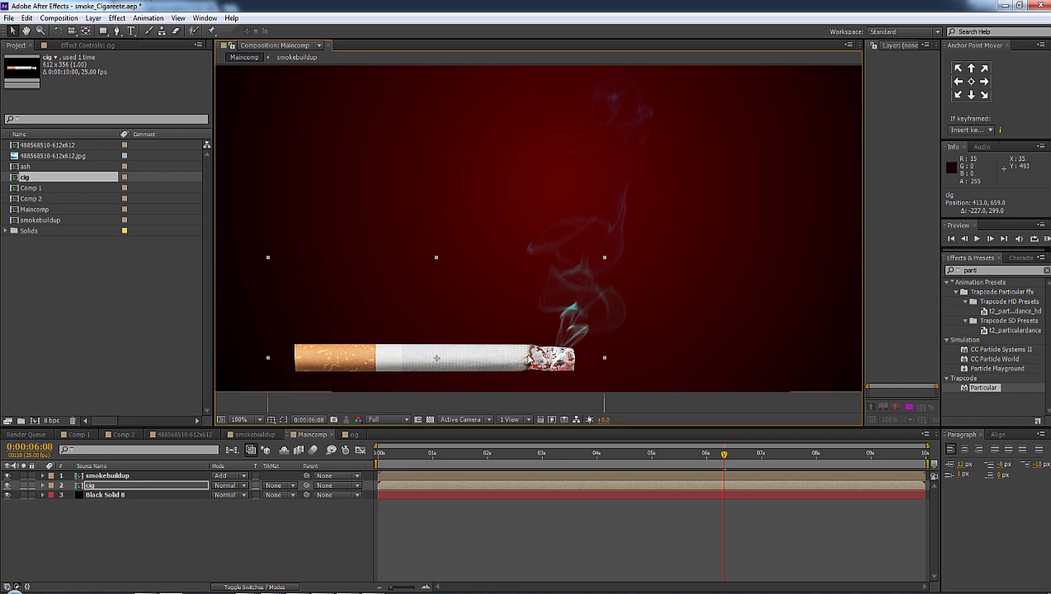
# Apply Curves to the cig layer and darken it by moving the black point inward and lowering the midtones and highlights.
pyautogui.click(117, 18)
pyautogui.moveTo(172, 131)
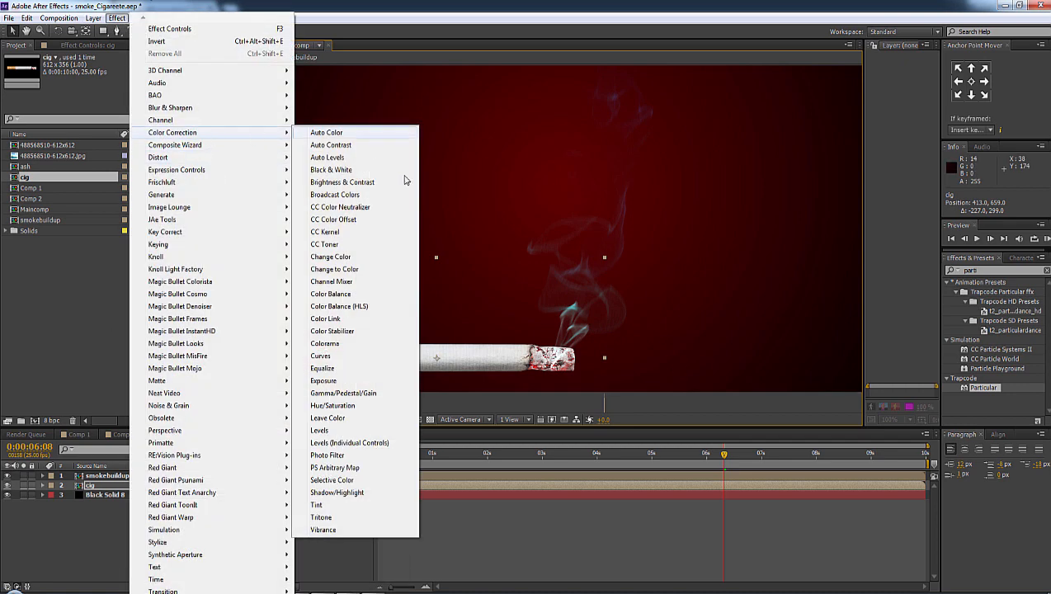
pyautogui.click(352, 357)
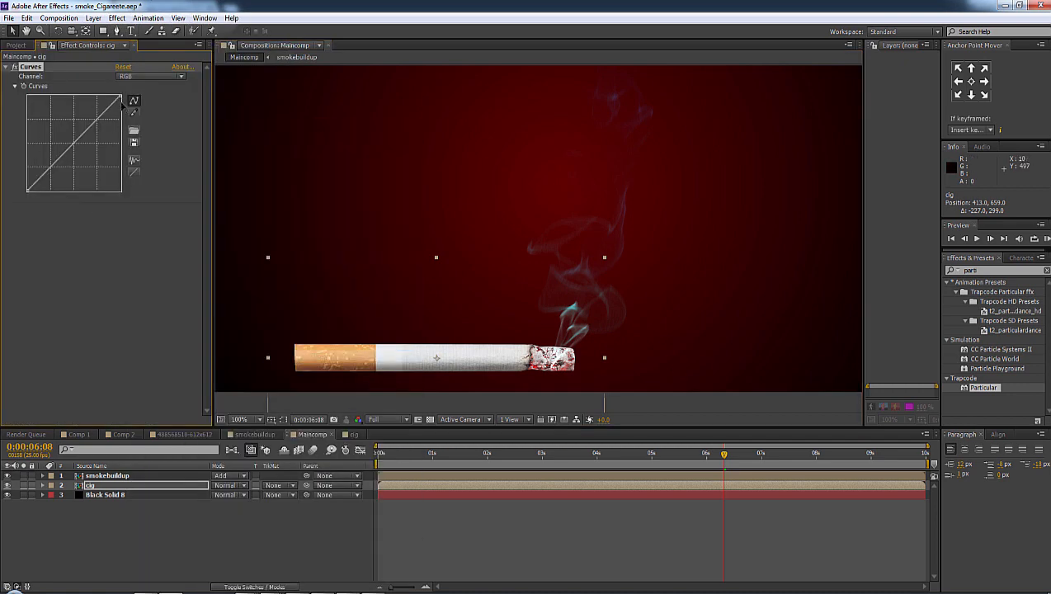
pyautogui.moveTo(121, 102)
pyautogui.mouseDown()
pyautogui.moveTo(123, 118)
pyautogui.moveTo(129, 99)
pyautogui.mouseUp()
pyautogui.moveTo(29, 191); pyautogui.dragTo(45, 191)
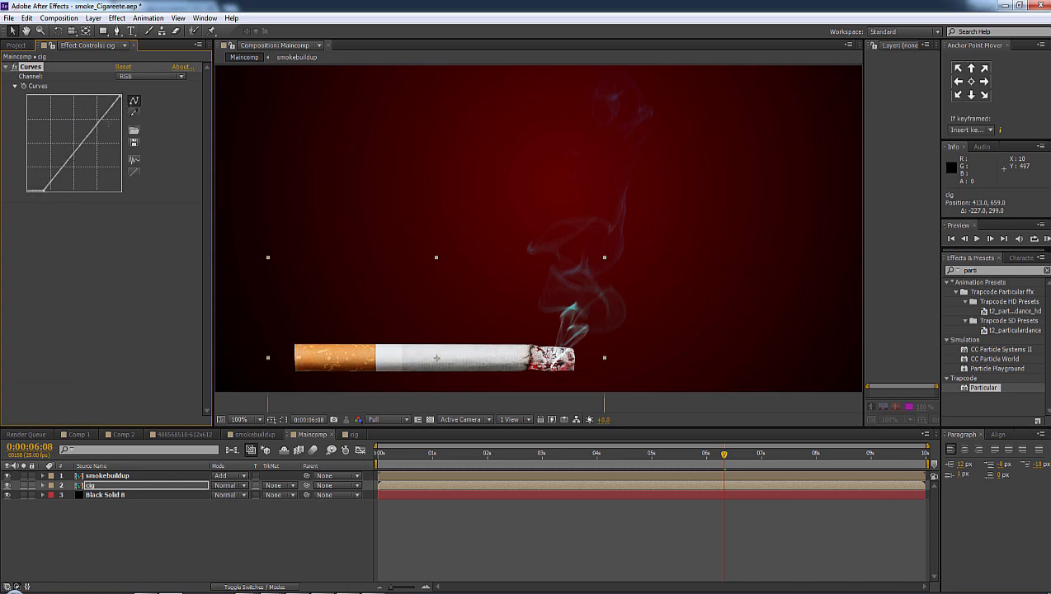
pyautogui.moveTo(120, 96); pyautogui.dragTo(96, 153)
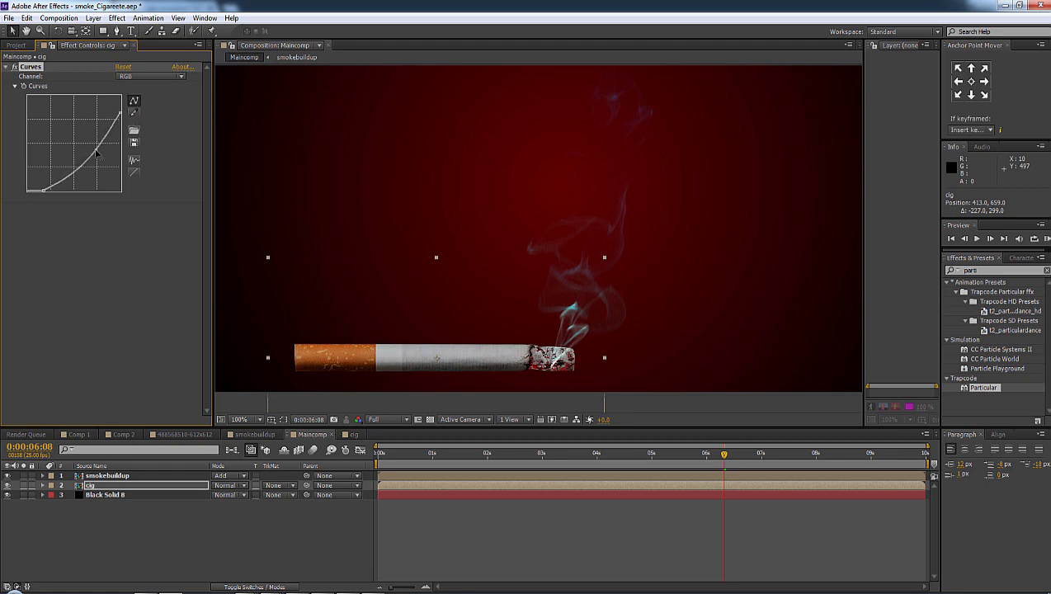
pyautogui.moveTo(121, 113); pyautogui.dragTo(126, 120)
# Duplicate the smokebuildup layer, shift the copy earlier in time, scale it to 124%, and align it over the ash at 622, 279.
pyautogui.scroll(-1, 642, 268)
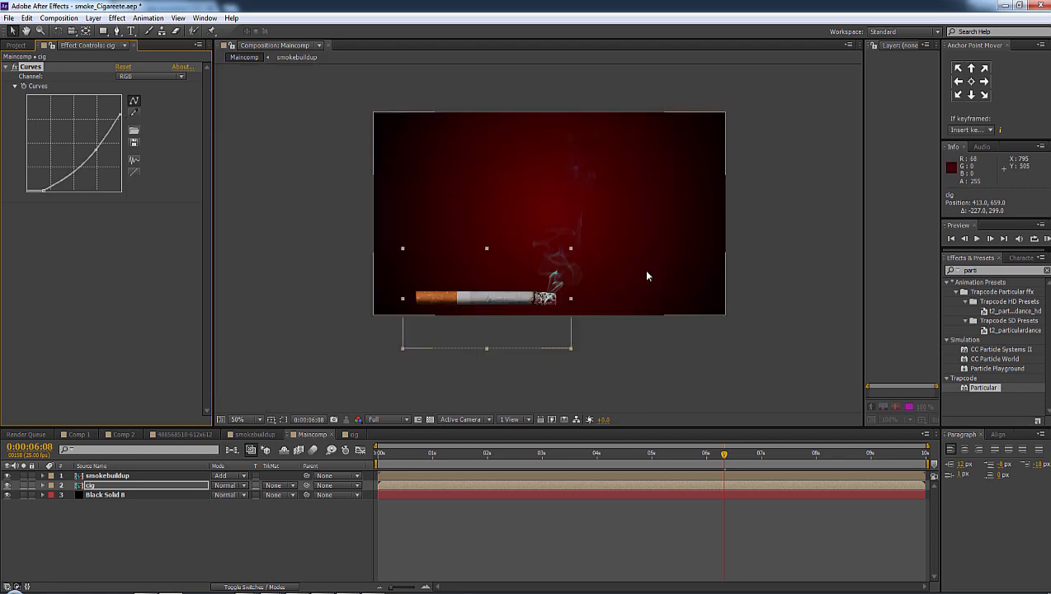
pyautogui.scroll(1, 569, 269)
pyautogui.moveTo(554, 262); pyautogui.dragTo(603, 238)
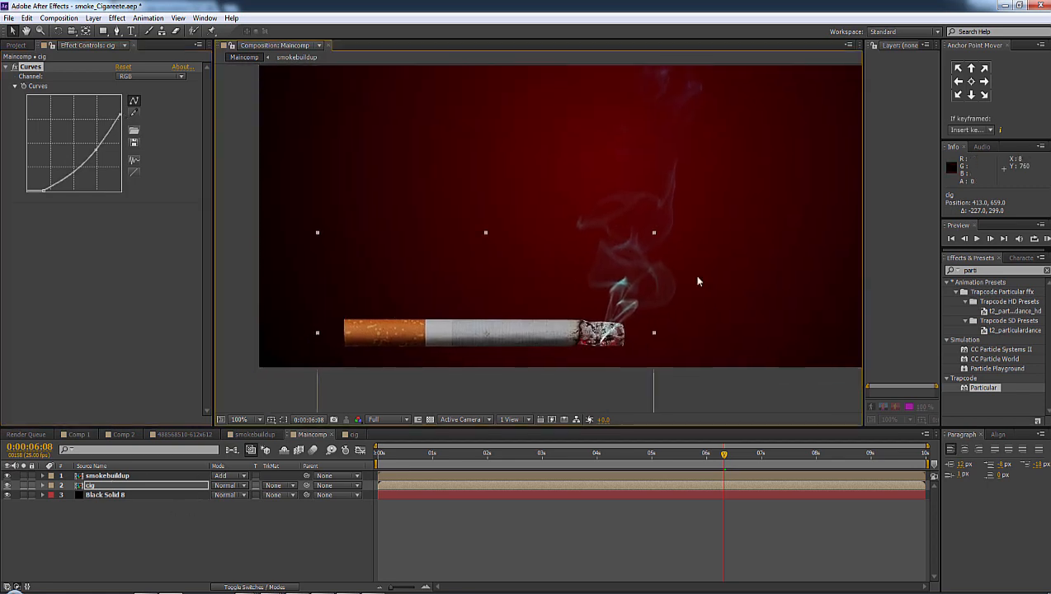
pyautogui.moveTo(540, 459); pyautogui.dragTo(528, 459)
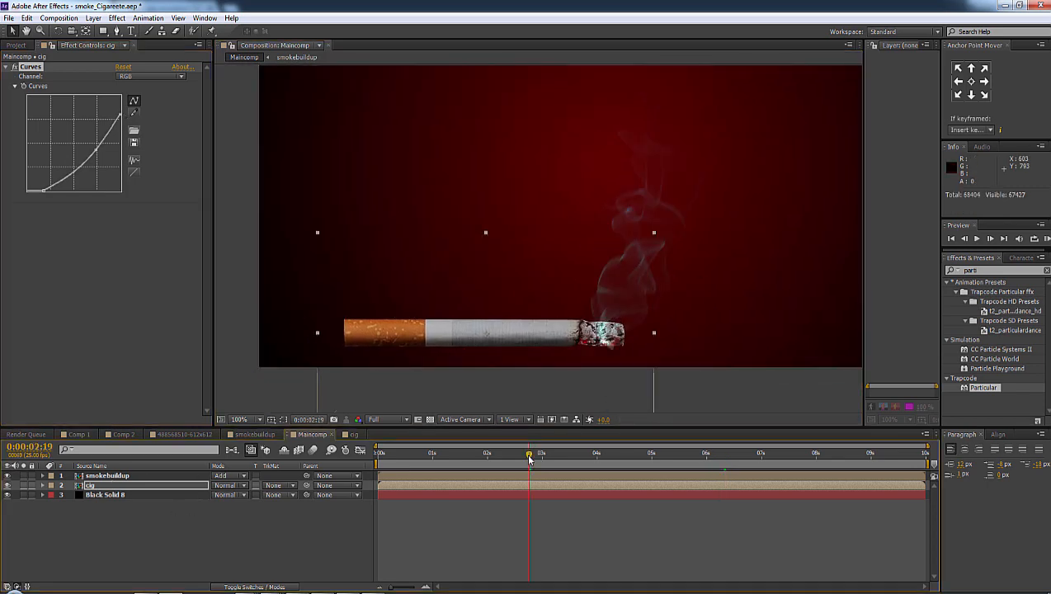
pyautogui.click(107, 476)
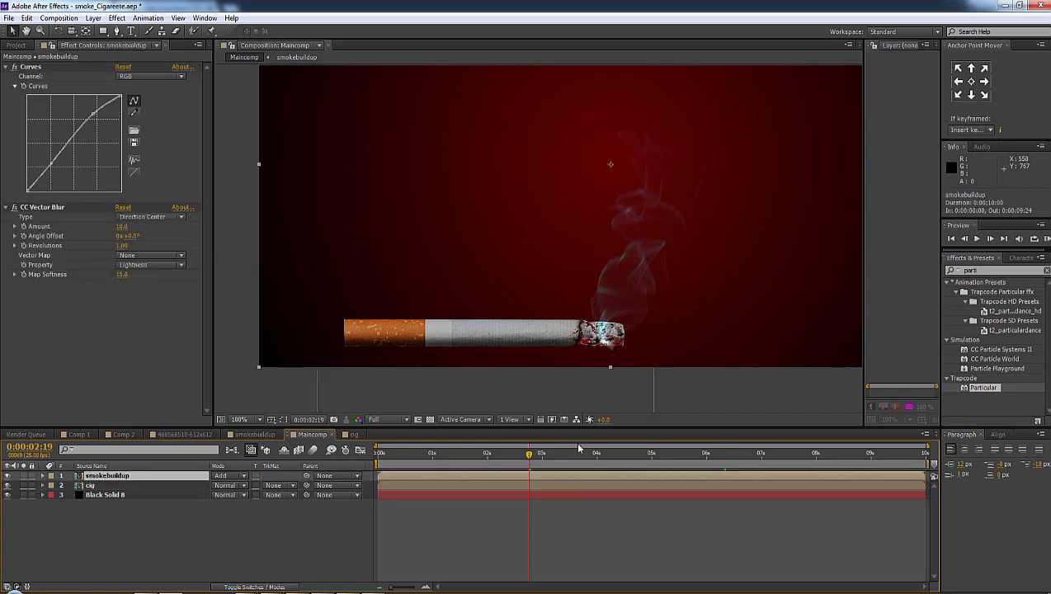
pyautogui.hotkey('ctrl', 'd')
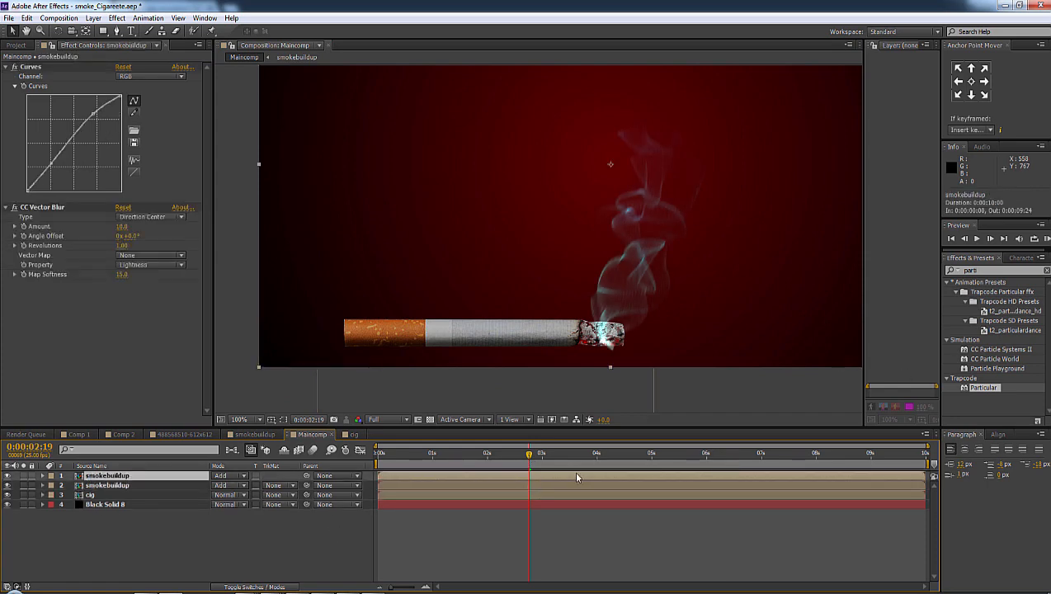
pyautogui.moveTo(545, 480); pyautogui.dragTo(528, 483)
pyautogui.press('s')
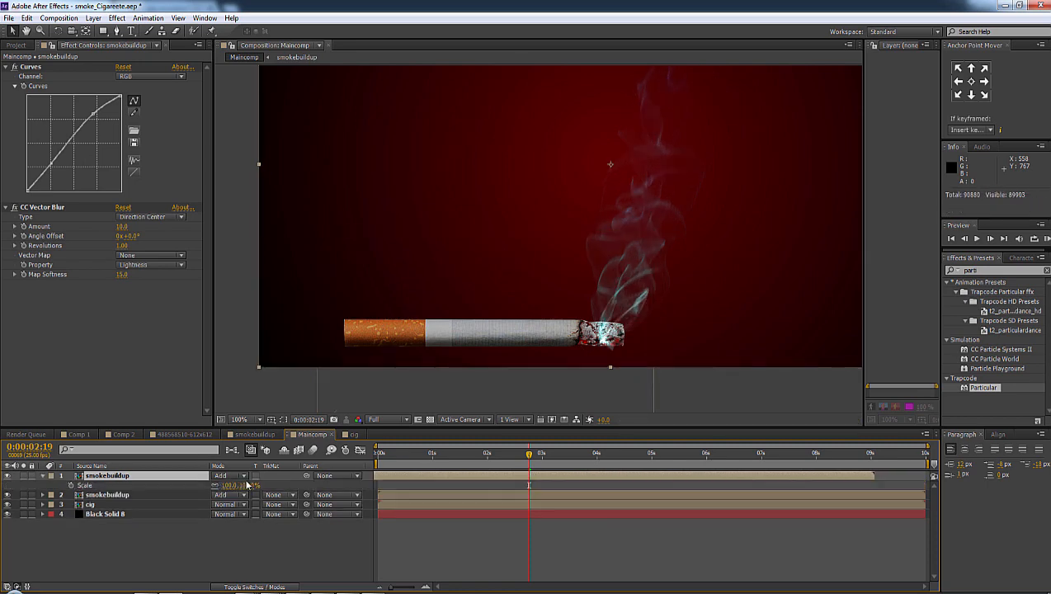
pyautogui.moveTo(230, 485); pyautogui.dragTo(244, 485)
pyautogui.moveTo(621, 346); pyautogui.dragTo(627, 290)
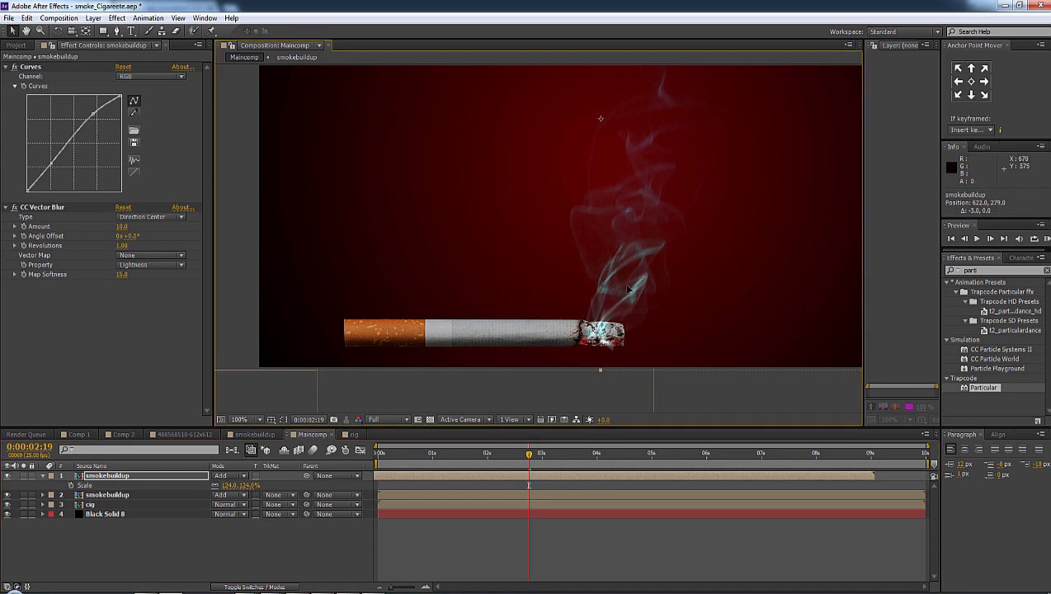
# Slide the enlarged smoke layer earlier, duplicate it, shift the new copy even earlier, and reduce that copy's opacity to 14%.
pyautogui.moveTo(594, 474); pyautogui.dragTo(460, 475)
pyautogui.hotkey('ctrl', 'd')
pyautogui.hotkey('alt', 'shift', 't')
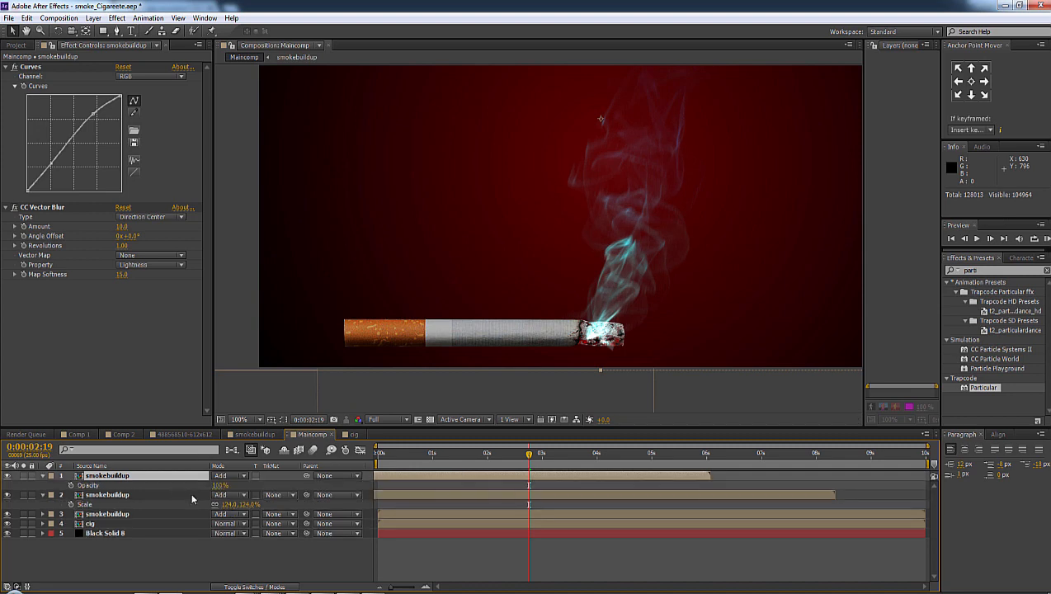
pyautogui.moveTo(216, 486); pyautogui.dragTo(196, 482)
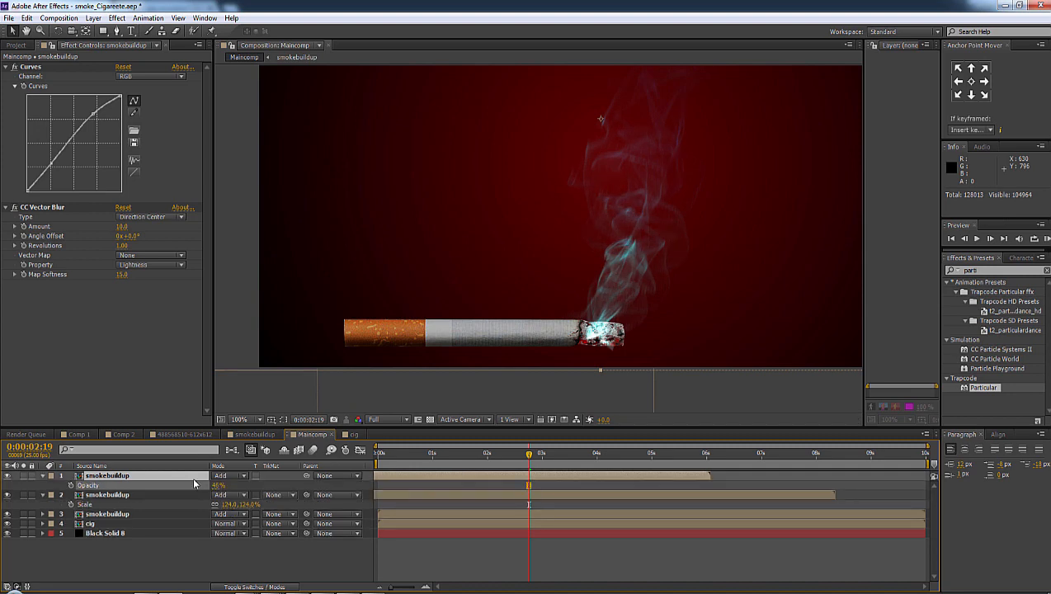
pyautogui.click(551, 454)
pyautogui.click(558, 458)
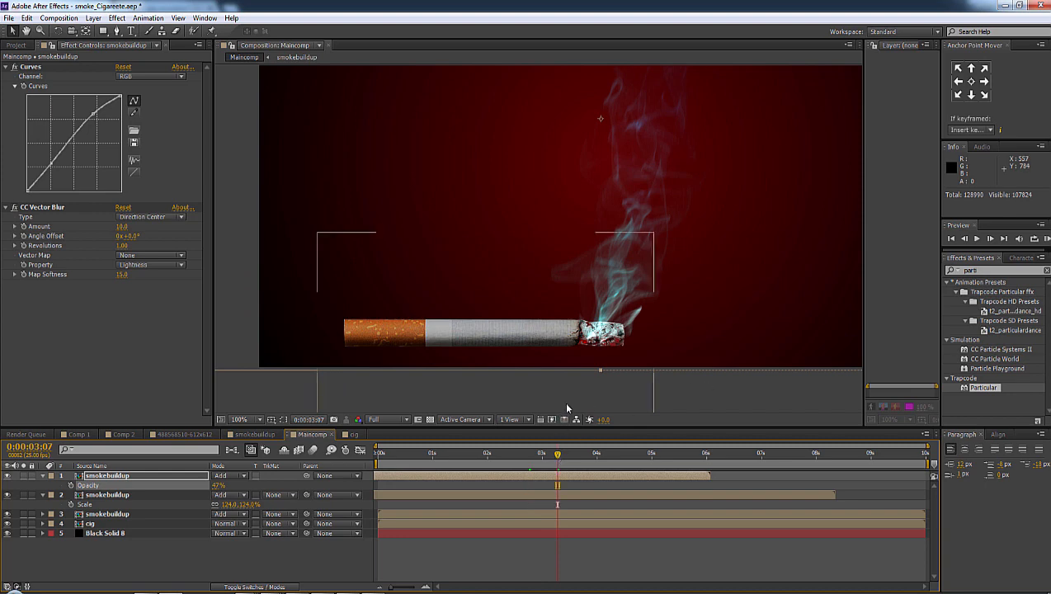
pyautogui.moveTo(216, 488); pyautogui.dragTo(130, 479)
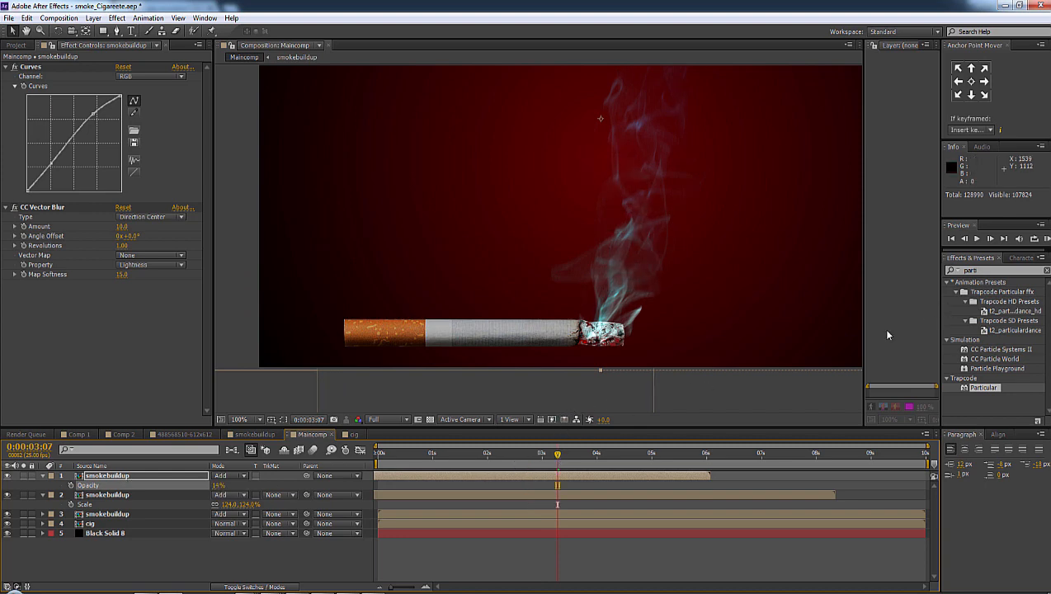
# Render a RAM preview of Maincomp to check the layered smoke over the cigarette.
pyautogui.moveTo(618, 277); pyautogui.dragTo(652, 277)
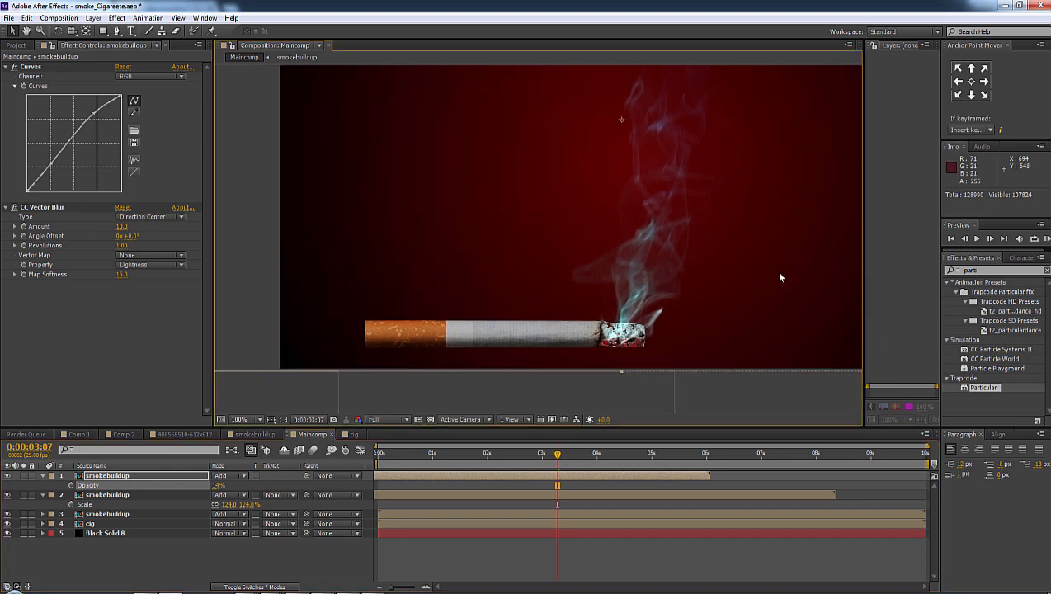
pyautogui.click(1045, 238)
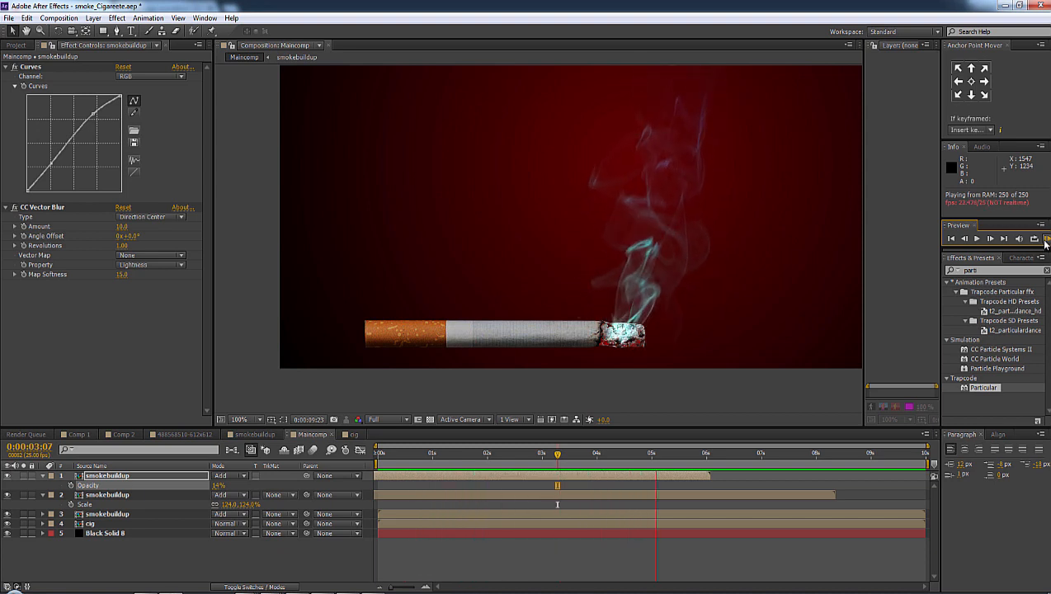
pyautogui.press('space')
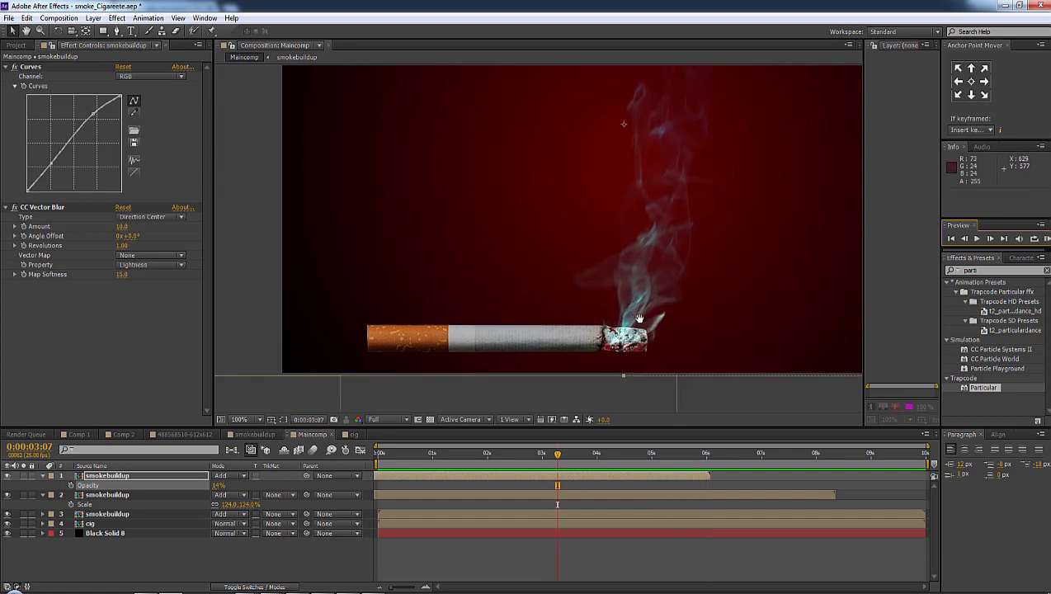
# Examine the smoke at the cigarette tip frame by frame from about 0:00:05:11, and again at around two seconds.
pyautogui.moveTo(646, 276); pyautogui.dragTo(670, 334)
pyautogui.moveTo(610, 453); pyautogui.dragTo(679, 463)
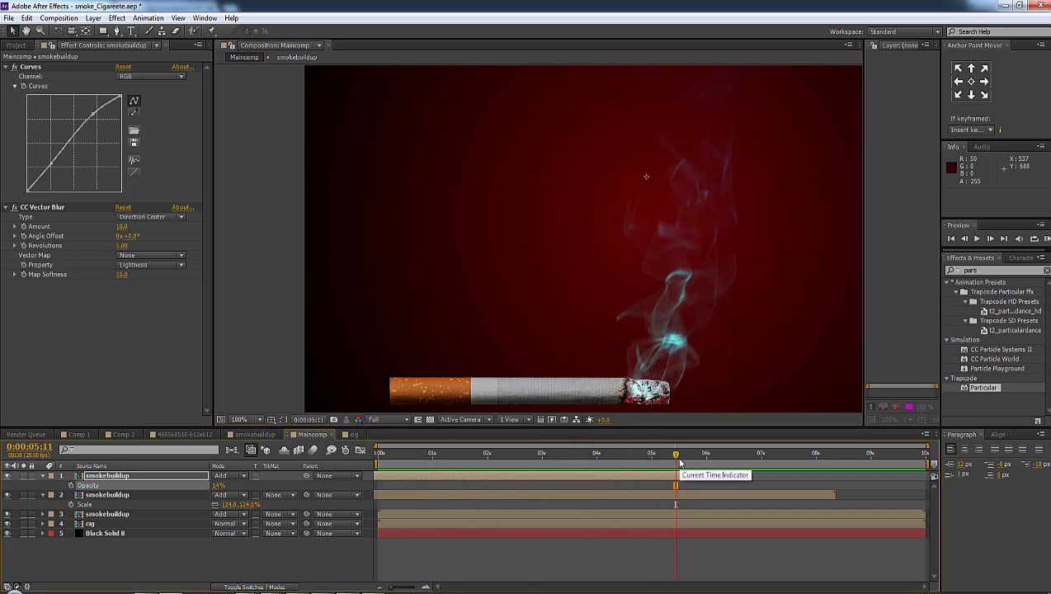
pyautogui.press('pagedown')
pyautogui.press('pagedown')
pyautogui.press('pagedown')
pyautogui.press('pagedown')
pyautogui.press('pagedown')
pyautogui.press('pagedown')
pyautogui.press('pagedown')
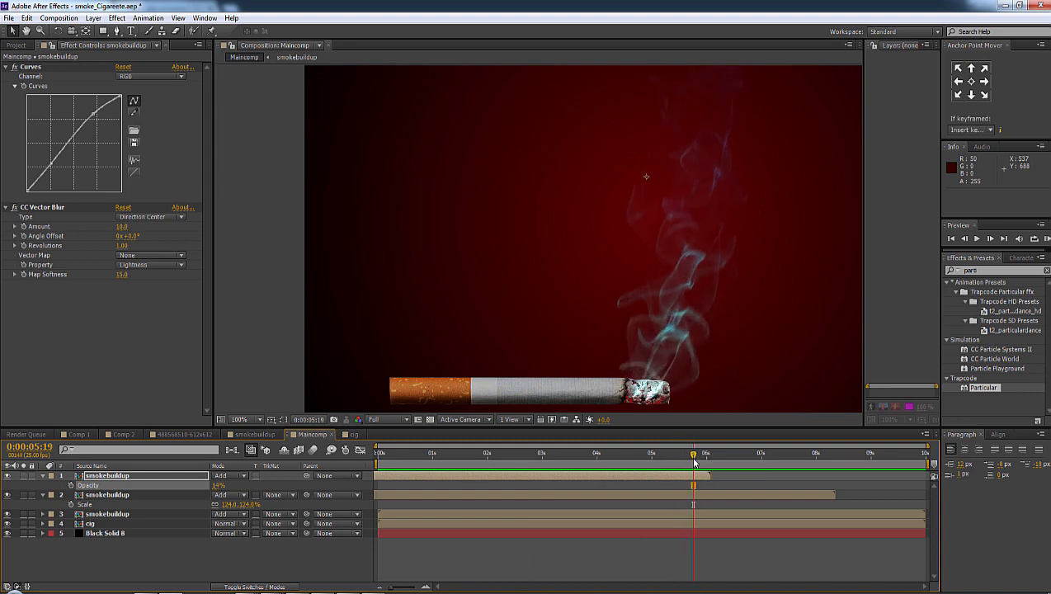
pyautogui.moveTo(680, 462)
pyautogui.mouseDown()
pyautogui.moveTo(436, 456)
pyautogui.moveTo(676, 443)
pyautogui.moveTo(610, 457)
pyautogui.moveTo(435, 460)
pyautogui.moveTo(676, 452)
pyautogui.mouseUp()
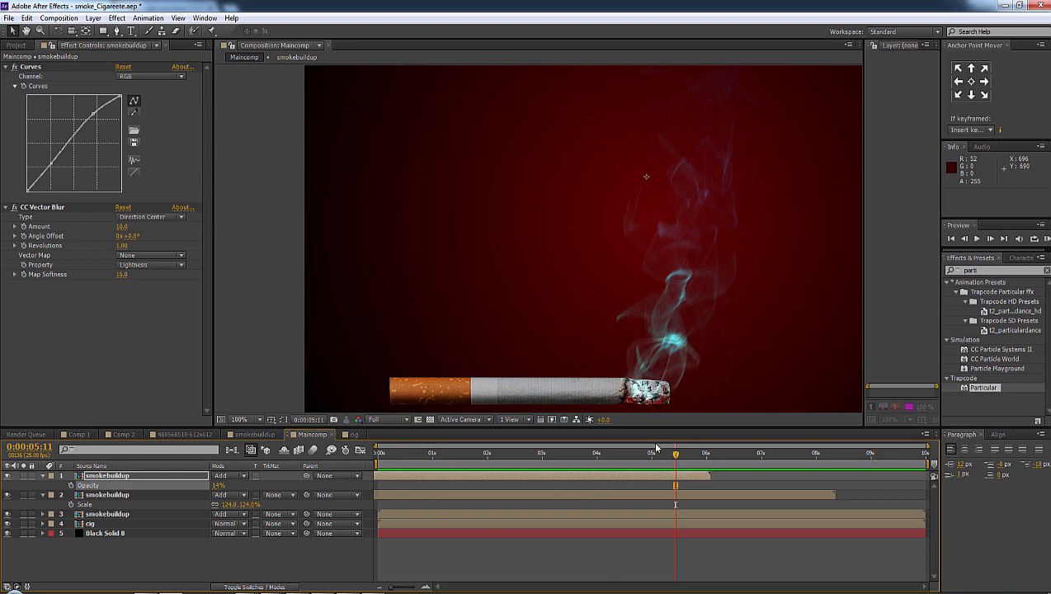
pyautogui.moveTo(466, 460); pyautogui.dragTo(526, 466)
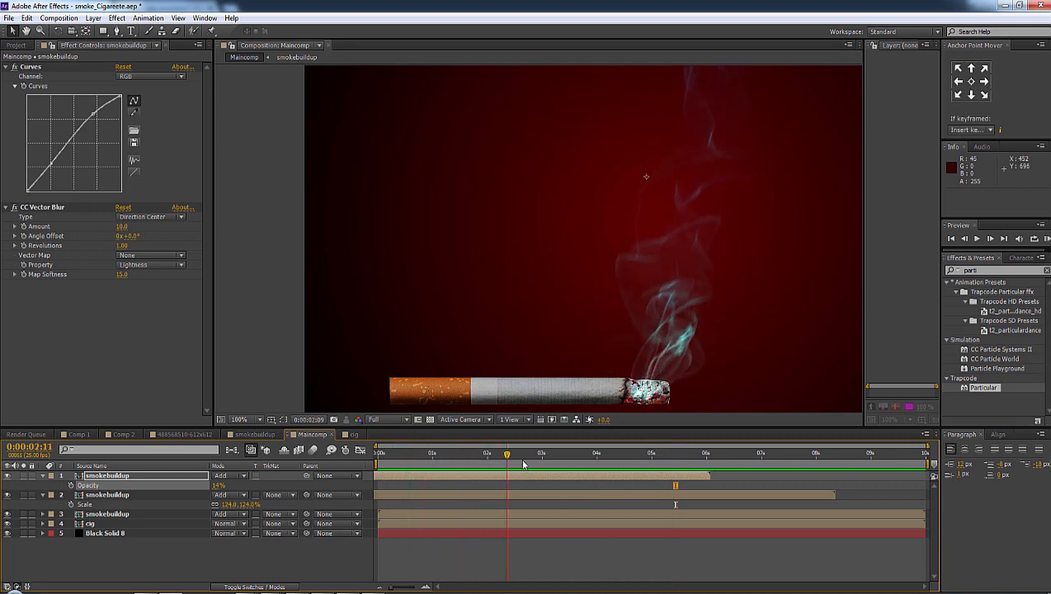